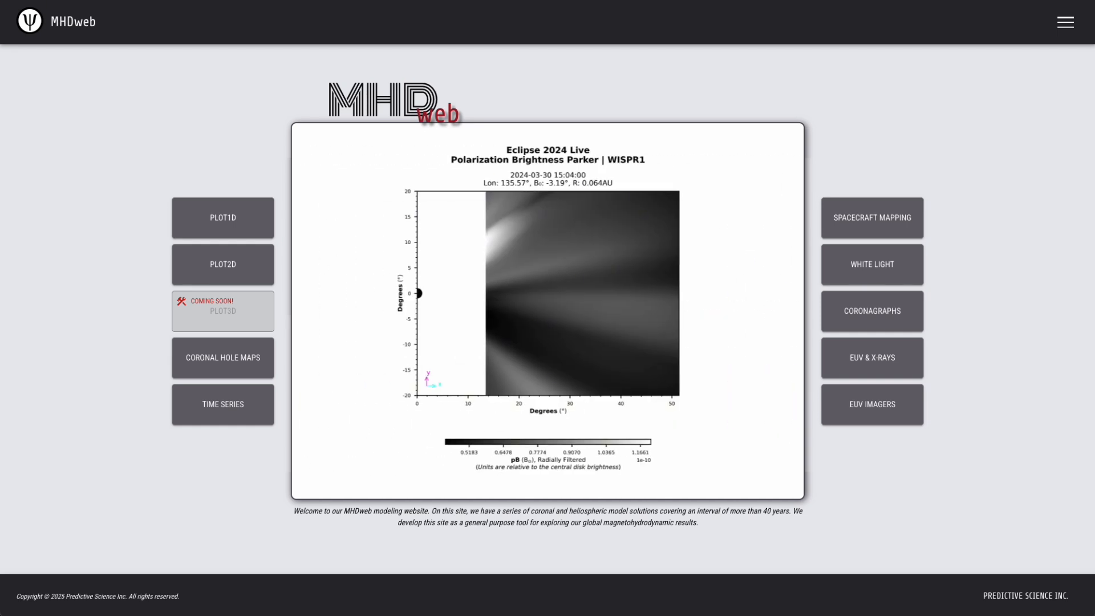
# Open the Spacecraft Mapping tool and begin setting the Time Of Interest in the Simulation Database
pyautogui.click(887, 210)
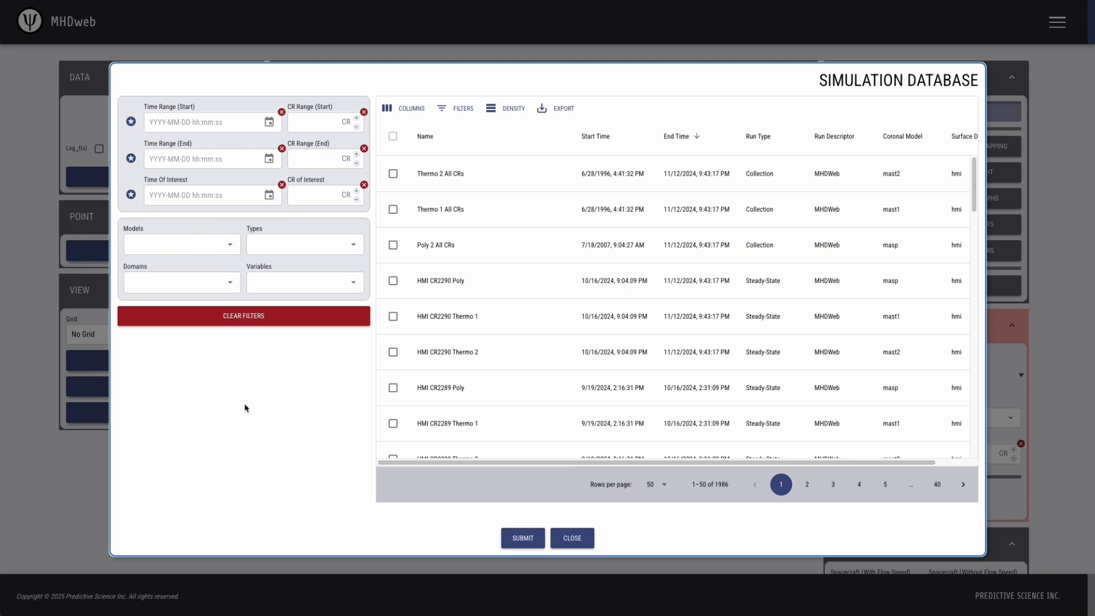
pyautogui.click(169, 196)
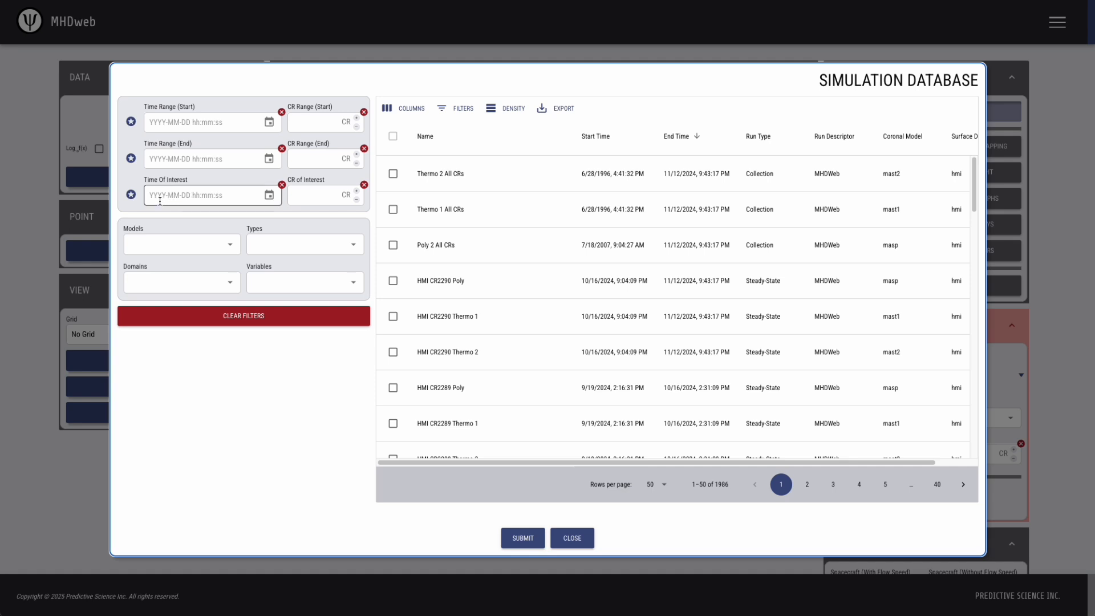
# Set the time of interest to the Total Eclipse 2024-04-08 key event (CR 2282.98), leaving 15 runs
pyautogui.click(130, 196)
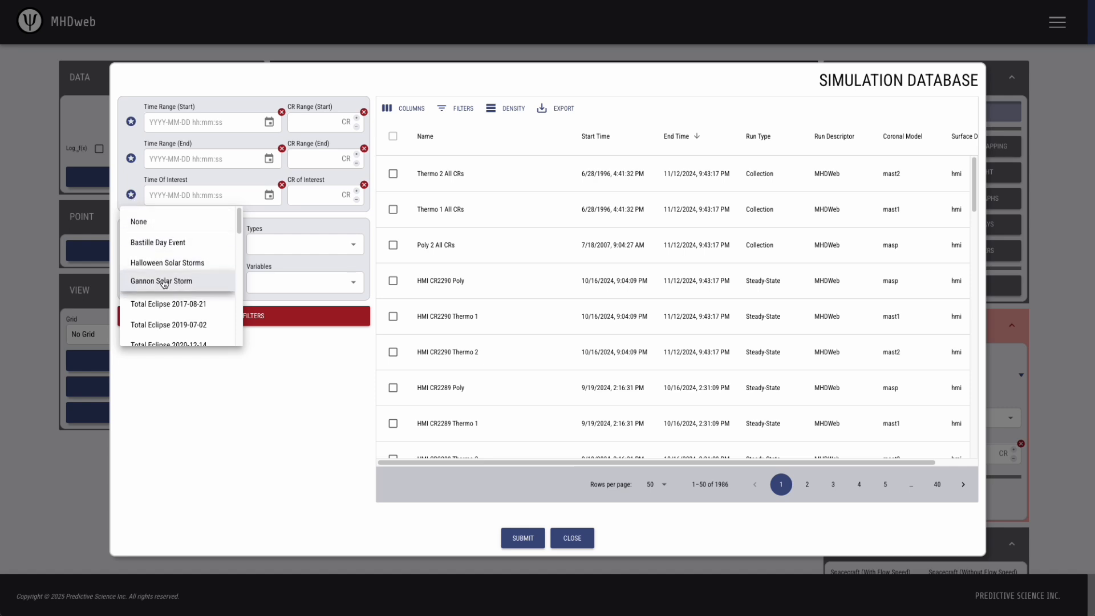
pyautogui.scroll(-4, 164, 283)
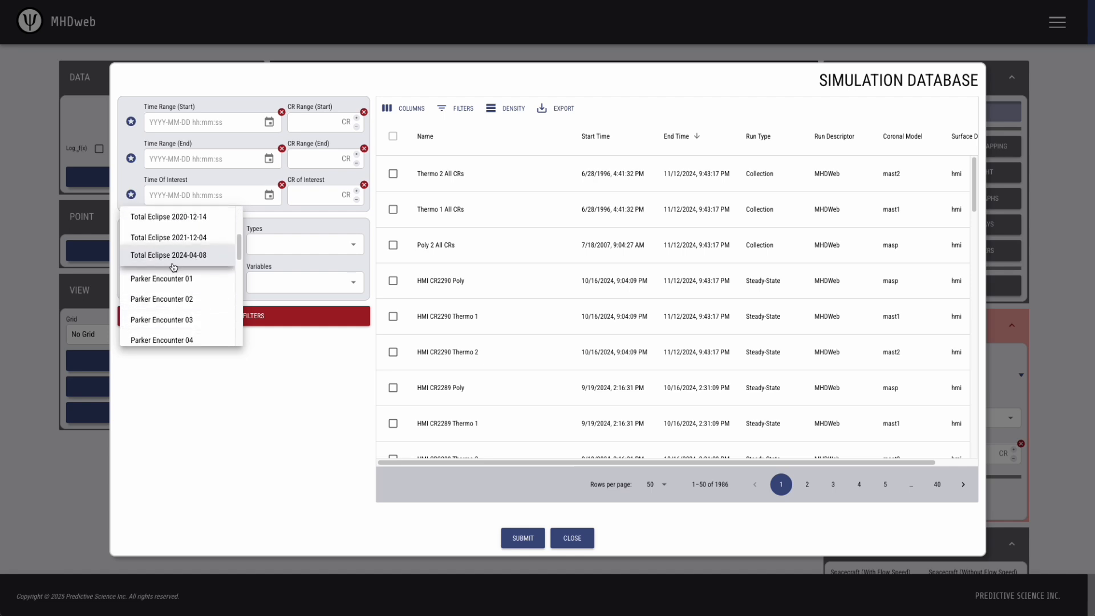
pyautogui.click(163, 260)
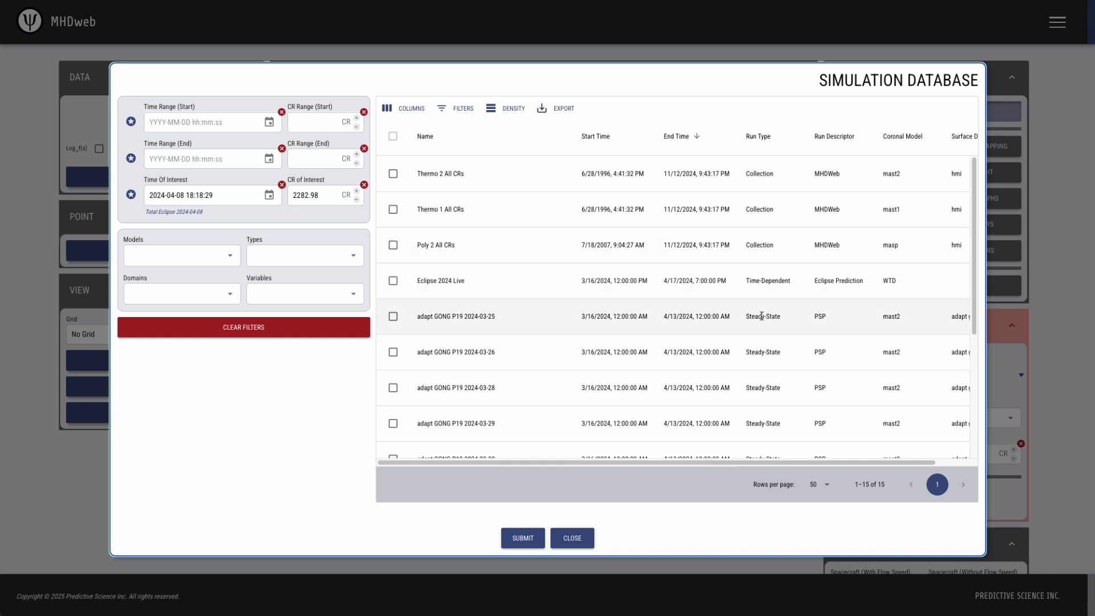
pyautogui.scroll(-2, 483, 374)
pyautogui.scroll(-2, 483, 374)
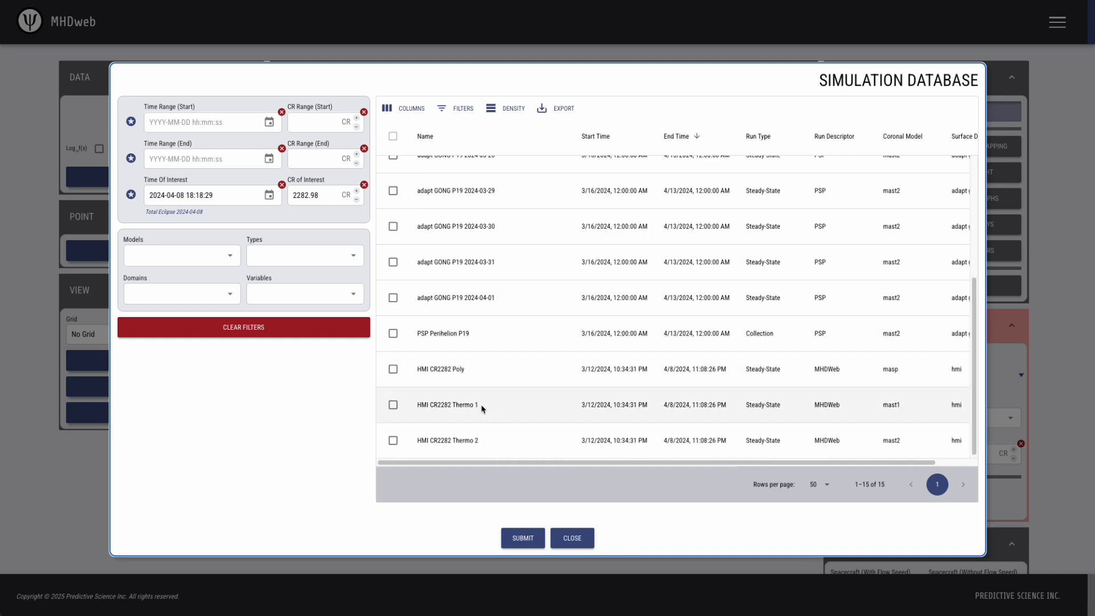
pyautogui.scroll(4, 545, 383)
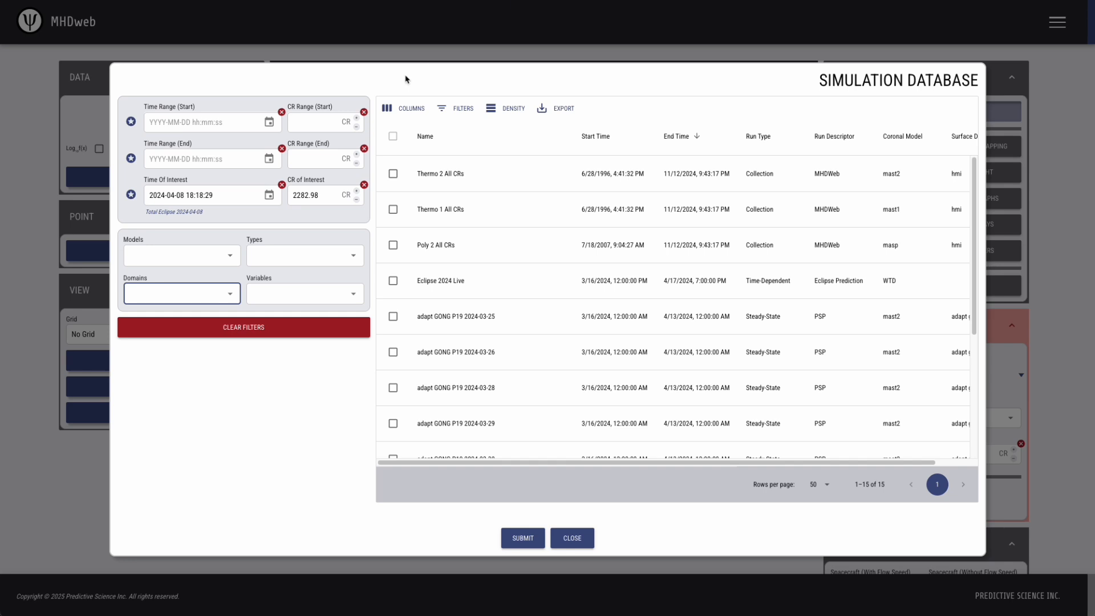
# Filter the runs to the Thermo 2 model and the Heliospheric domain
pyautogui.click(216, 258)
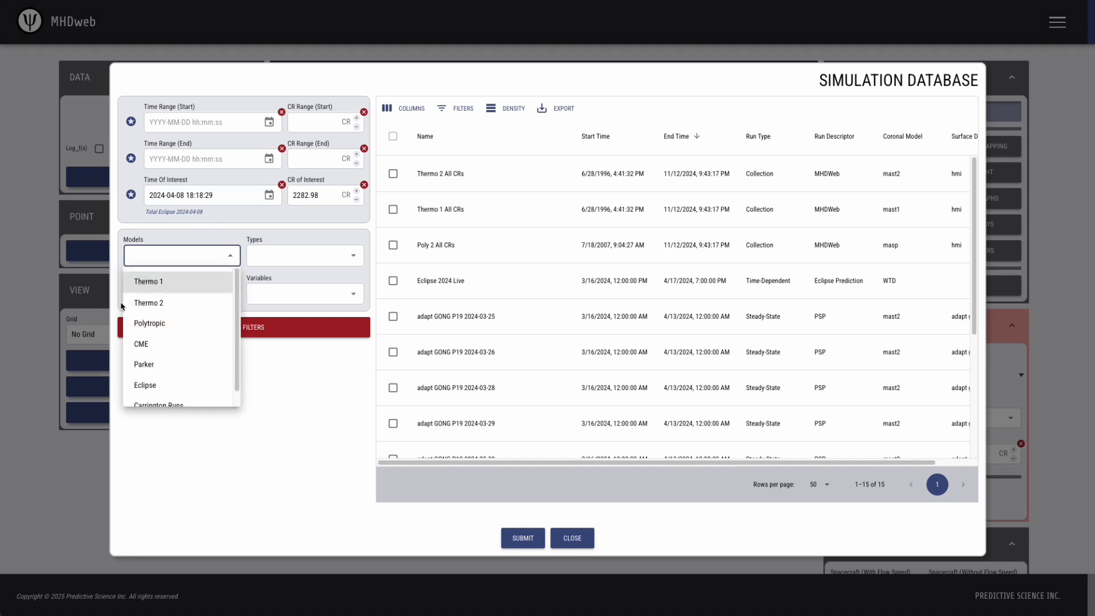
pyautogui.click(161, 303)
pyautogui.click(317, 390)
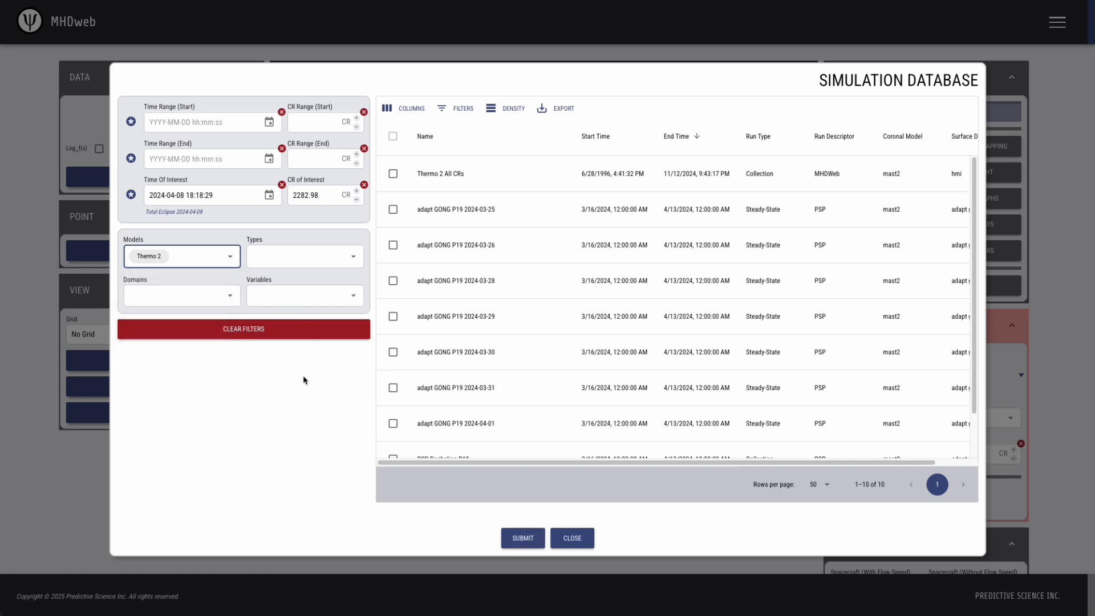
pyautogui.click(231, 301)
pyautogui.click(172, 343)
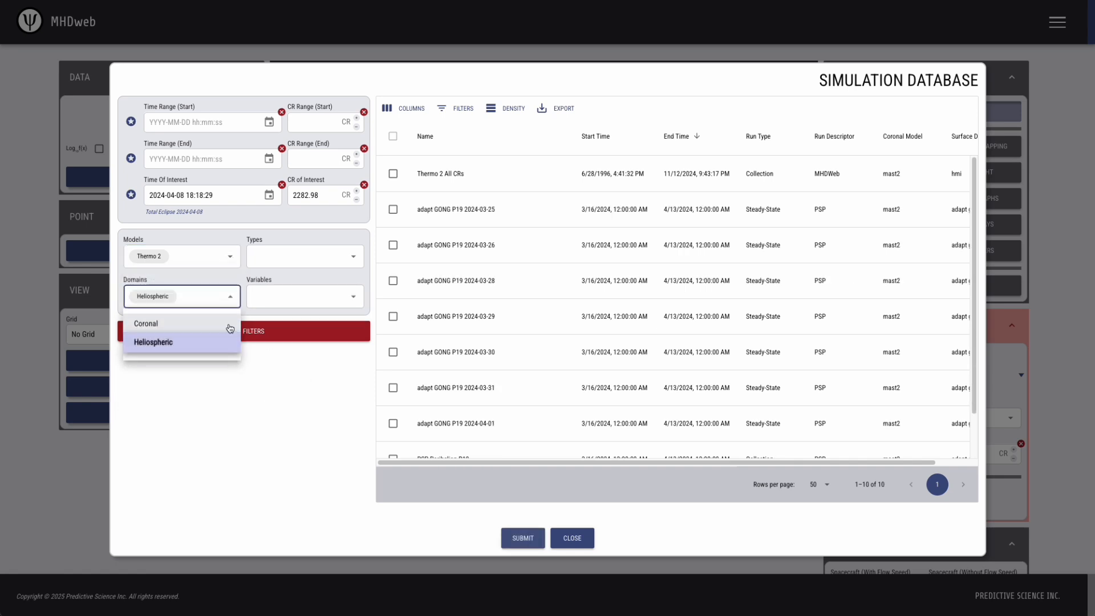
pyautogui.click(328, 380)
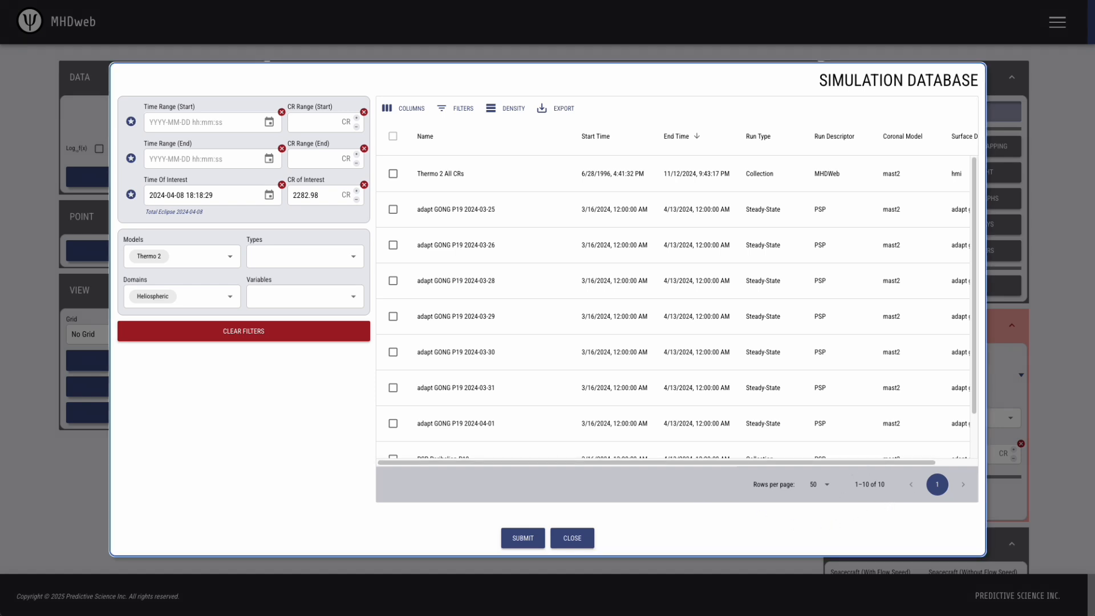
# Select the PSP Perihelion P19 run from the 10 remaining runs
pyautogui.scroll(-1, 577, 298)
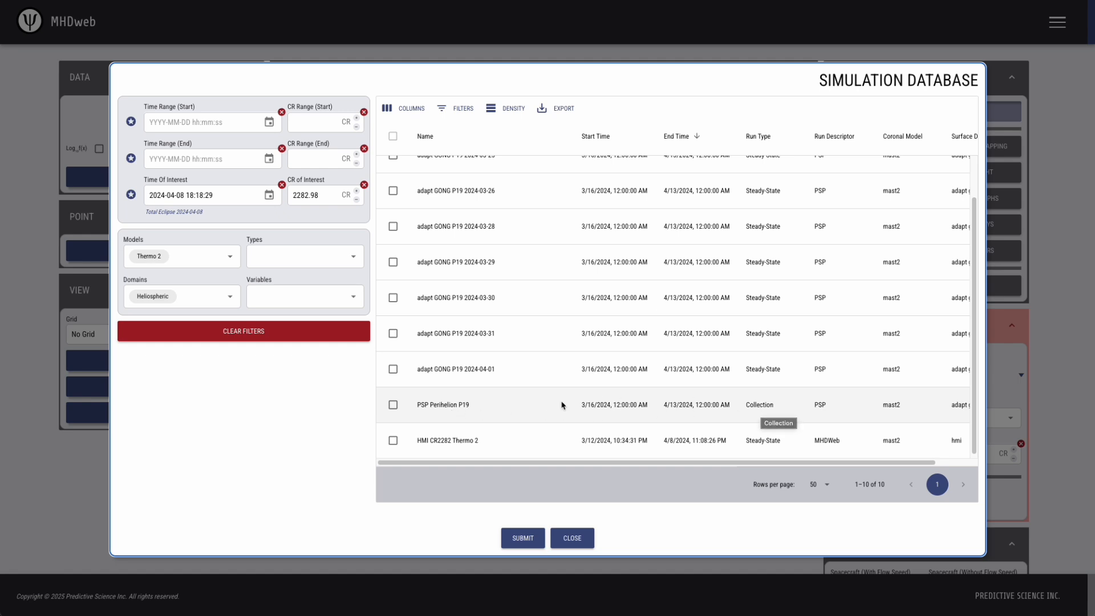
pyautogui.scroll(1, 498, 409)
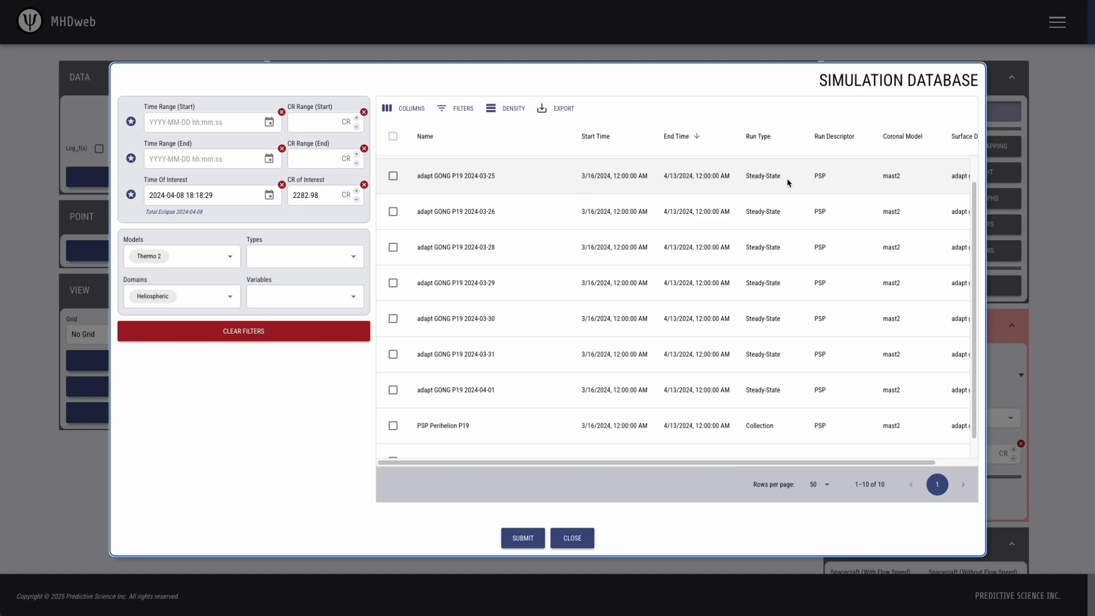
pyautogui.hscroll(2, 787, 179)
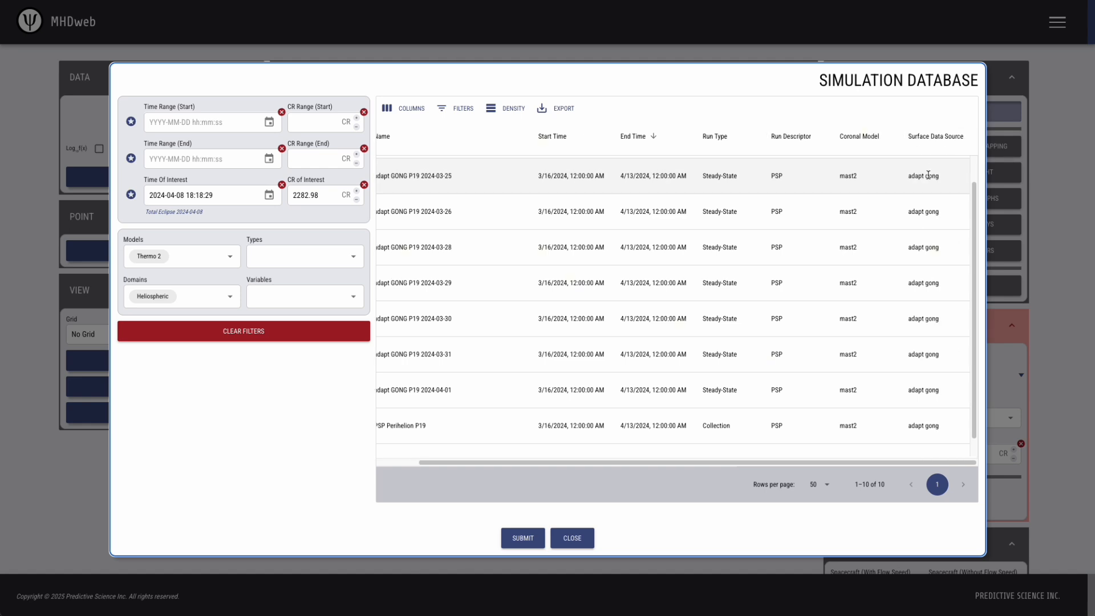
pyautogui.hscroll(-2, 576, 201)
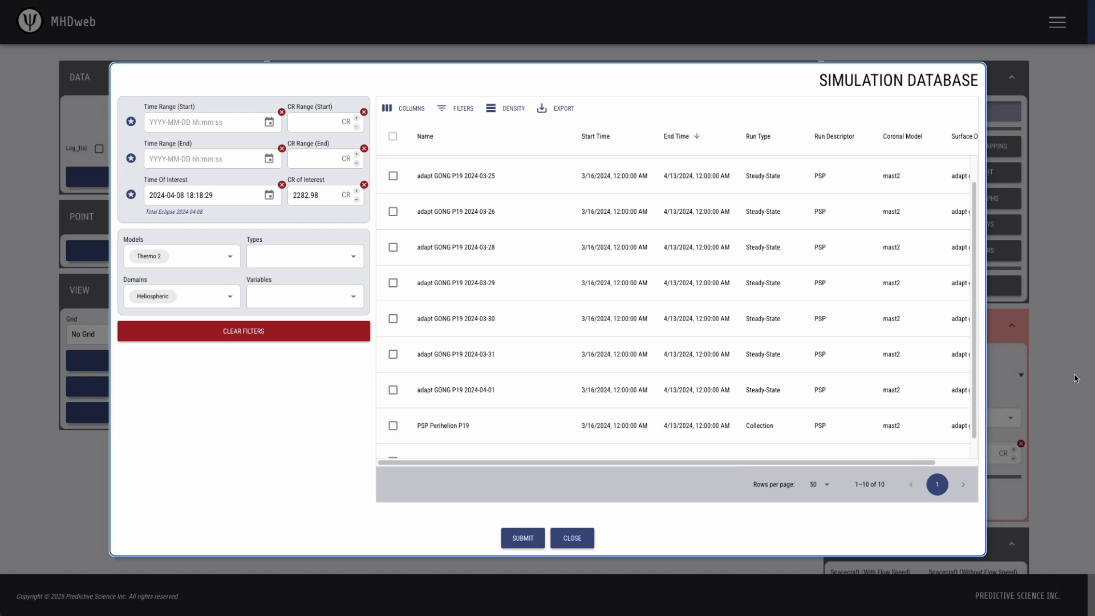
pyautogui.click(394, 428)
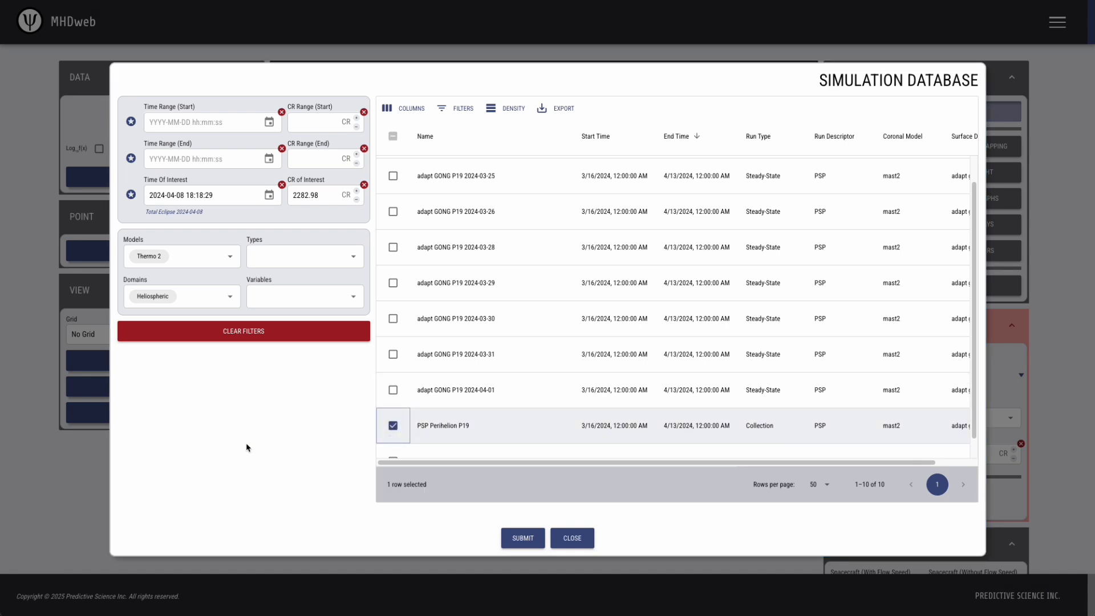
# Load the PSP Perihelion P19 run and collapse the Tools panel to show Observation settings
pyautogui.click(523, 538)
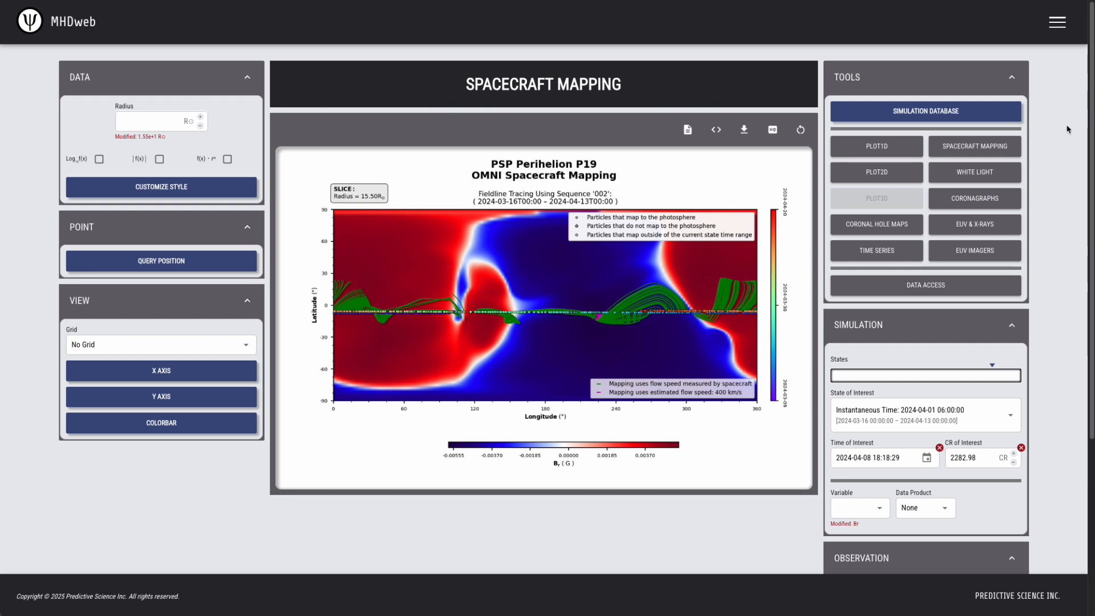
pyautogui.click(1011, 77)
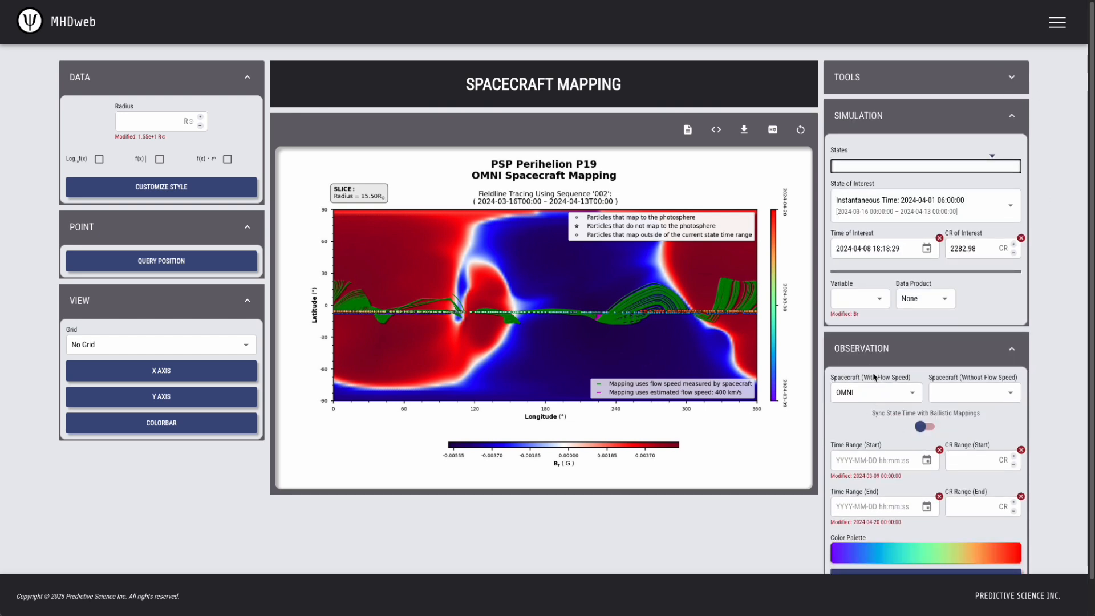
# Switch the spacecraft-with-flow-speed mapping from OMNI to Parker
pyautogui.click(893, 392)
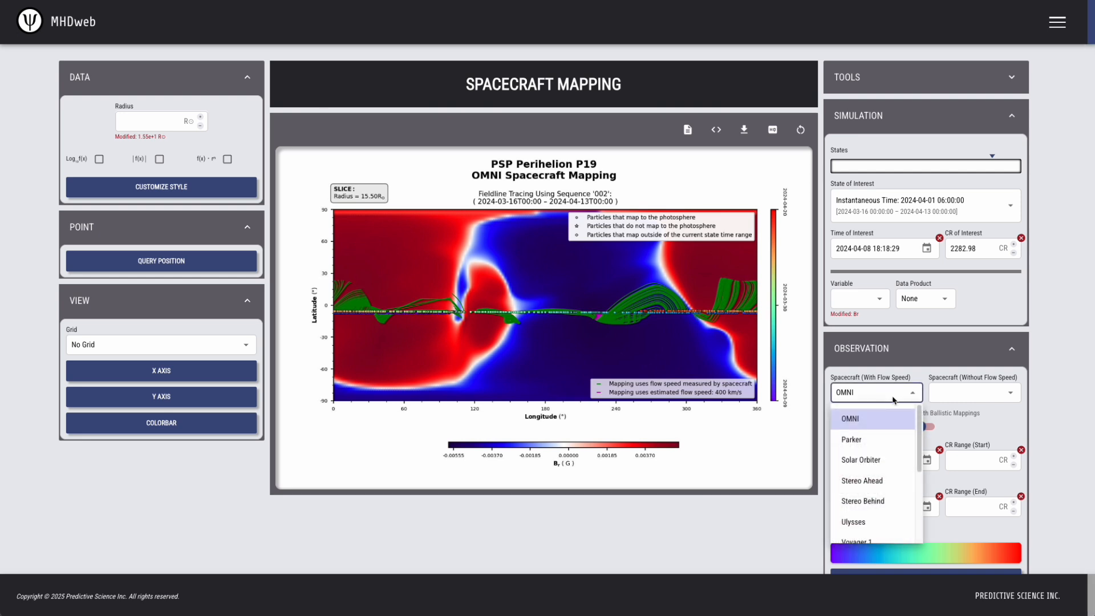
pyautogui.click(870, 438)
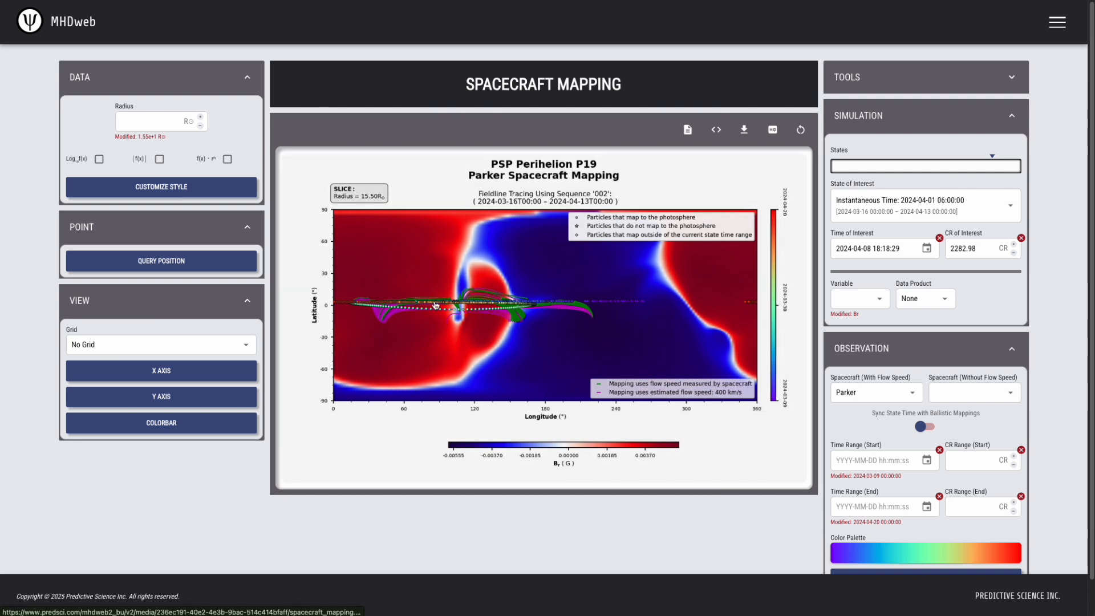
pyautogui.moveTo(849, 475)
pyautogui.click(841, 459)
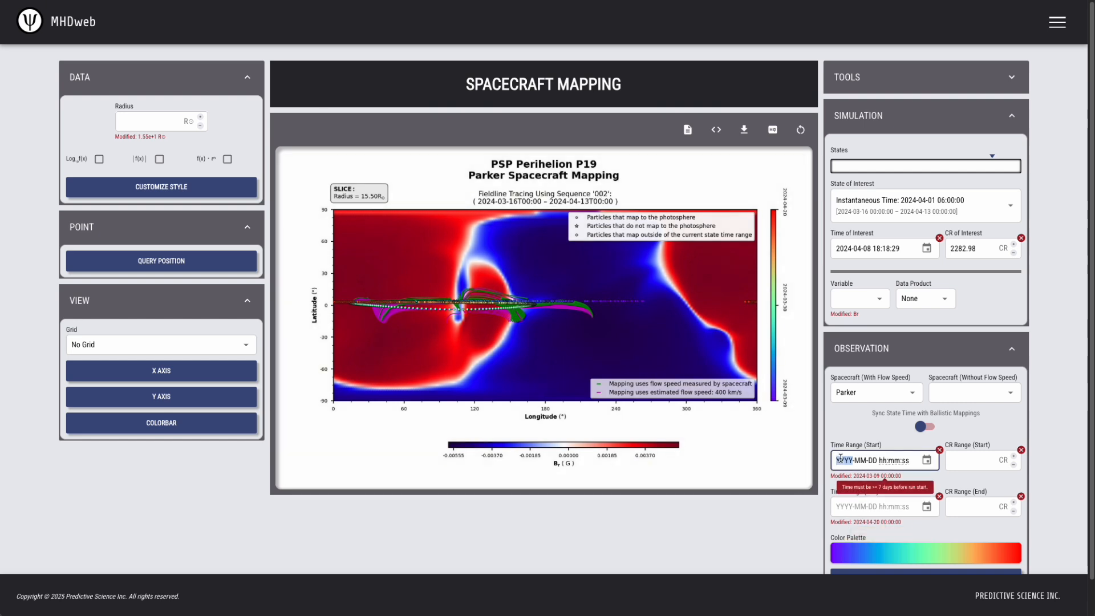
pyautogui.write('2024-03-')
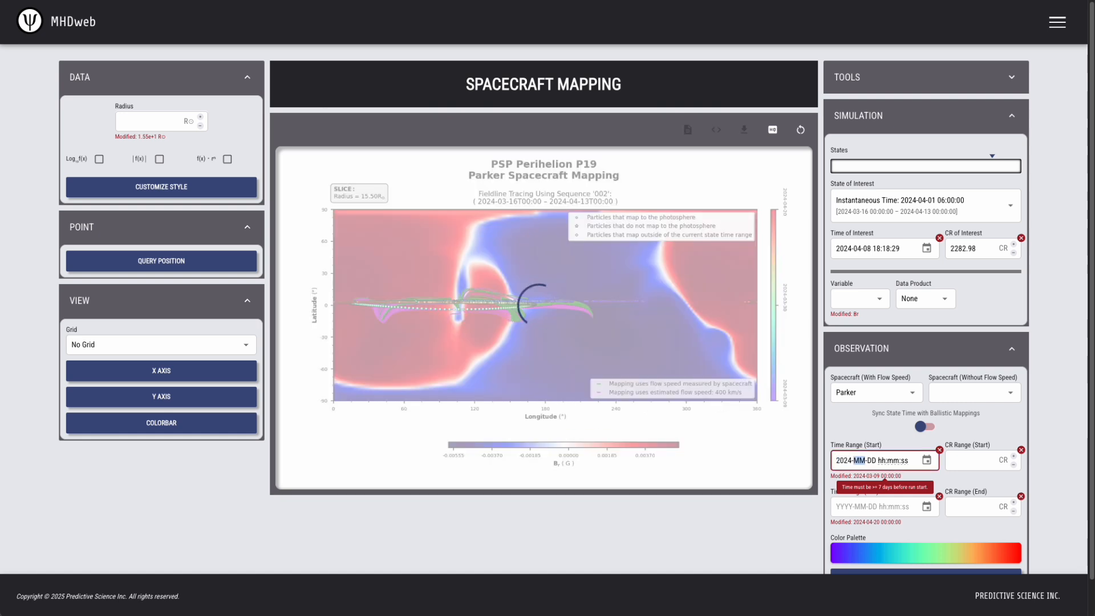
pyautogui.write('20 00:00:00')
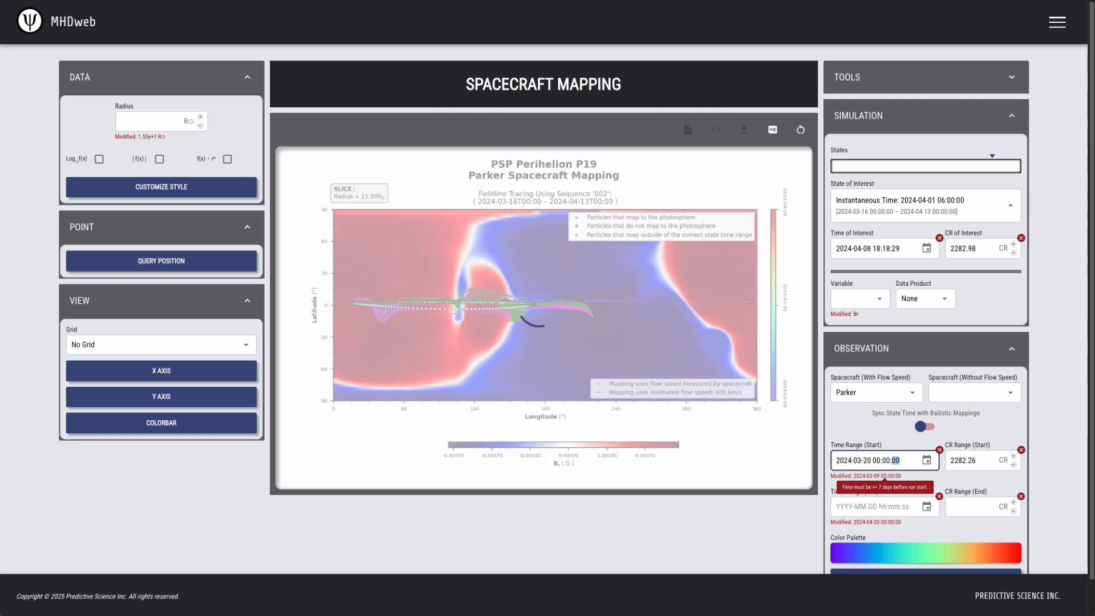
pyautogui.click(845, 503)
pyautogui.click(845, 503)
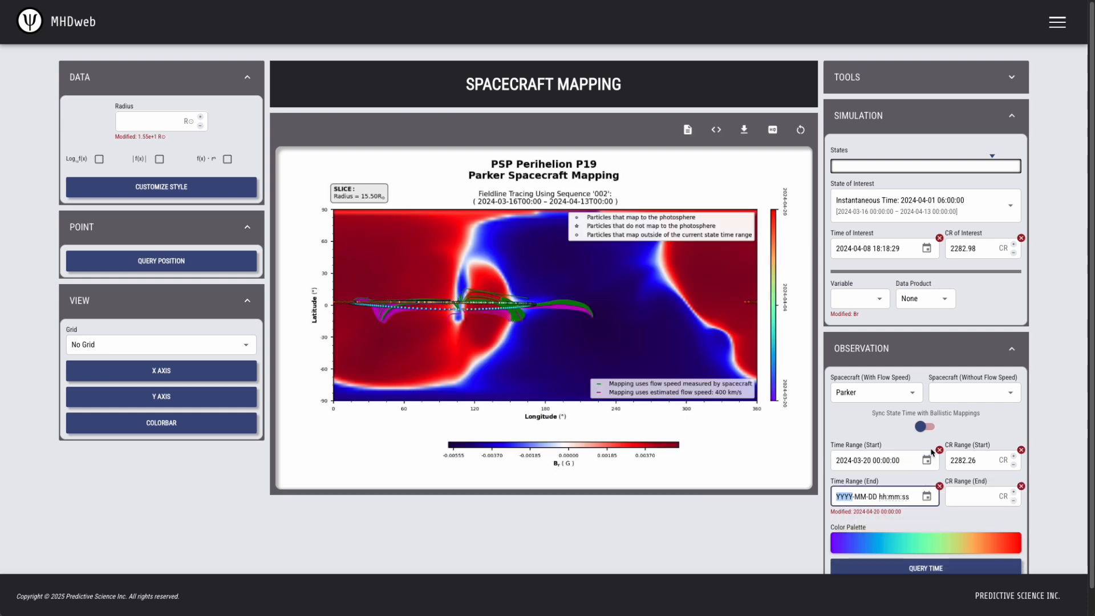
pyautogui.write('2024-')
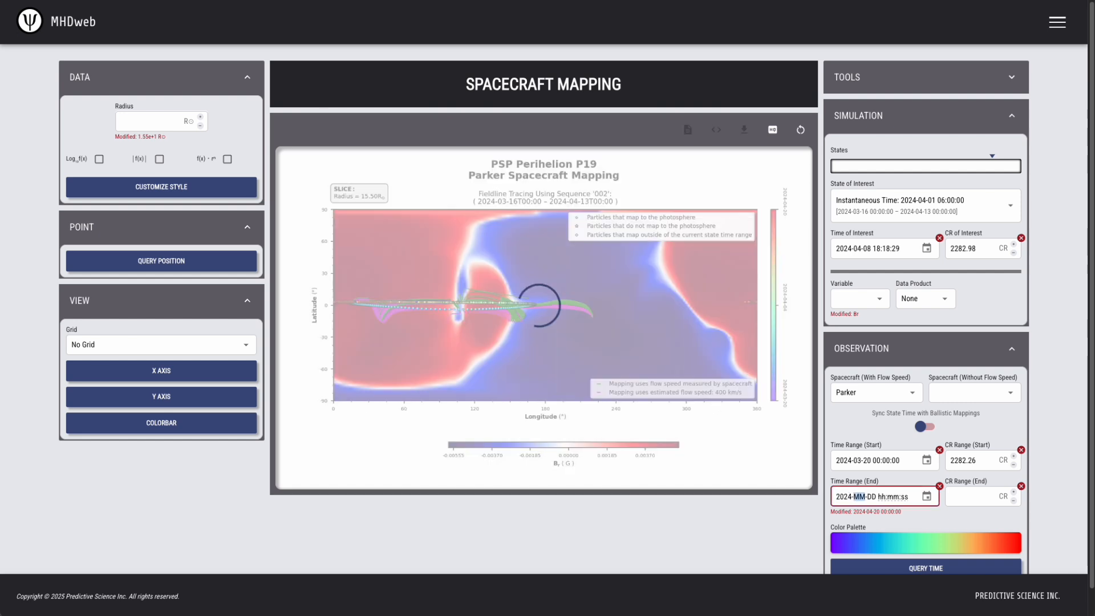
pyautogui.write('04-11 00:00:00')
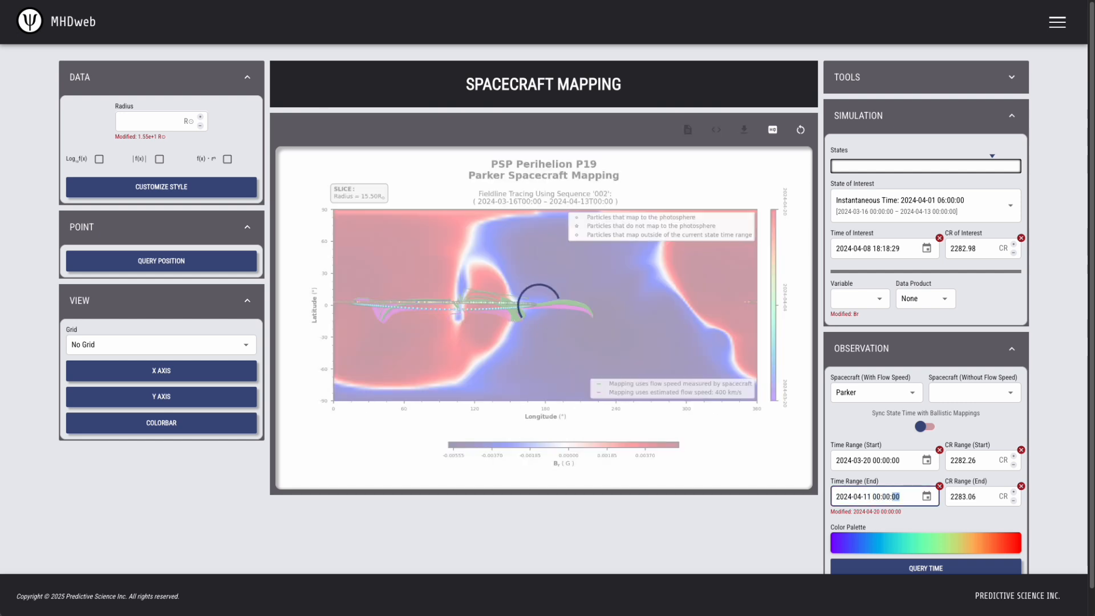
pyautogui.click(788, 523)
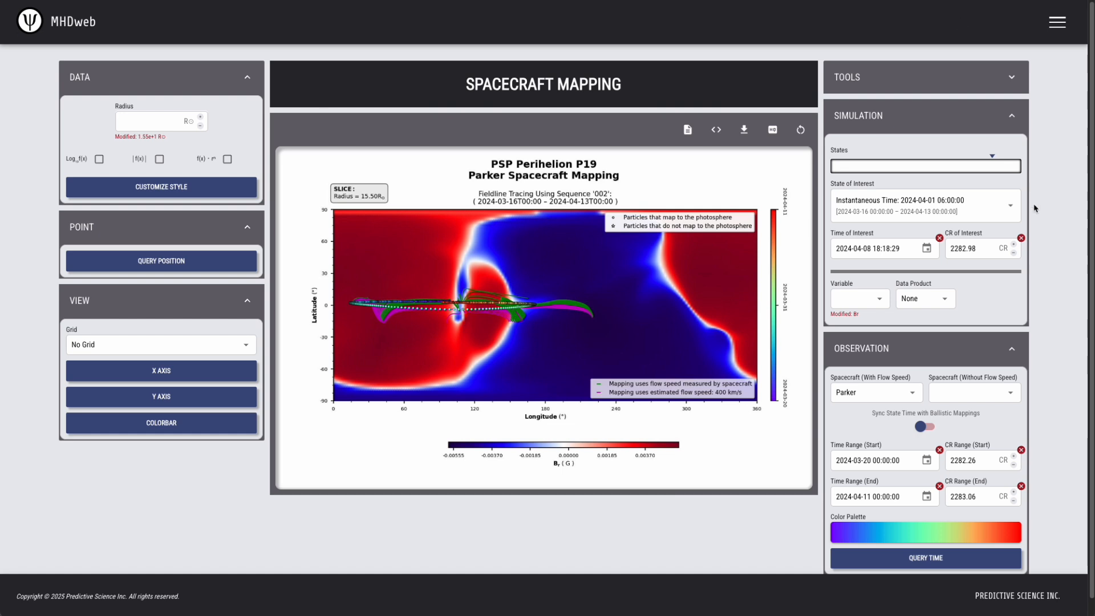
# Plot Br on the 1.00 solar-radius slice and show the colorbar range settings
pyautogui.click(886, 298)
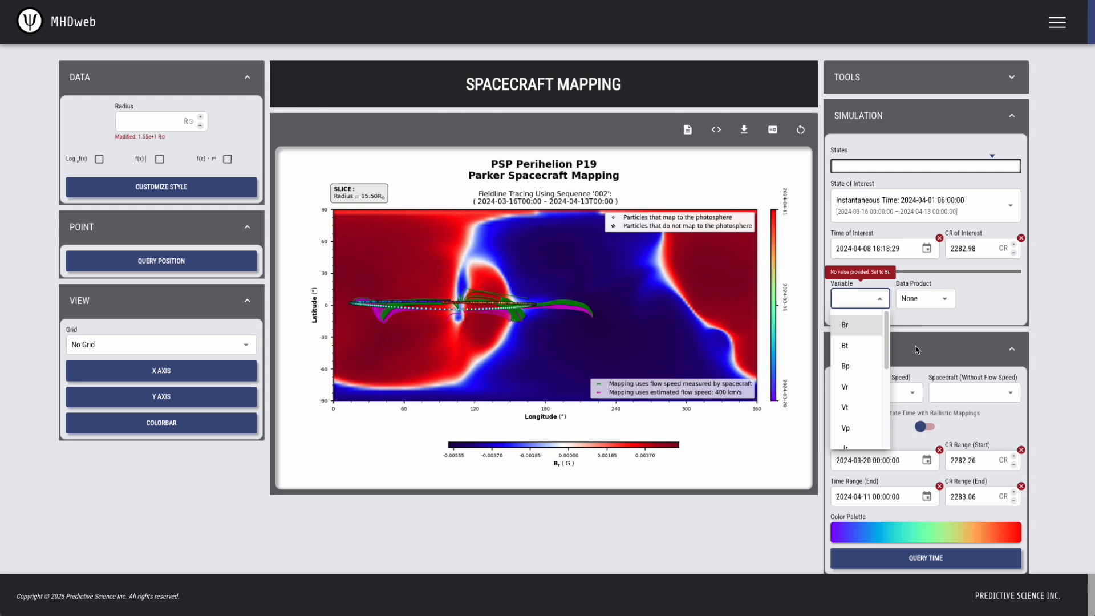
pyautogui.click(850, 325)
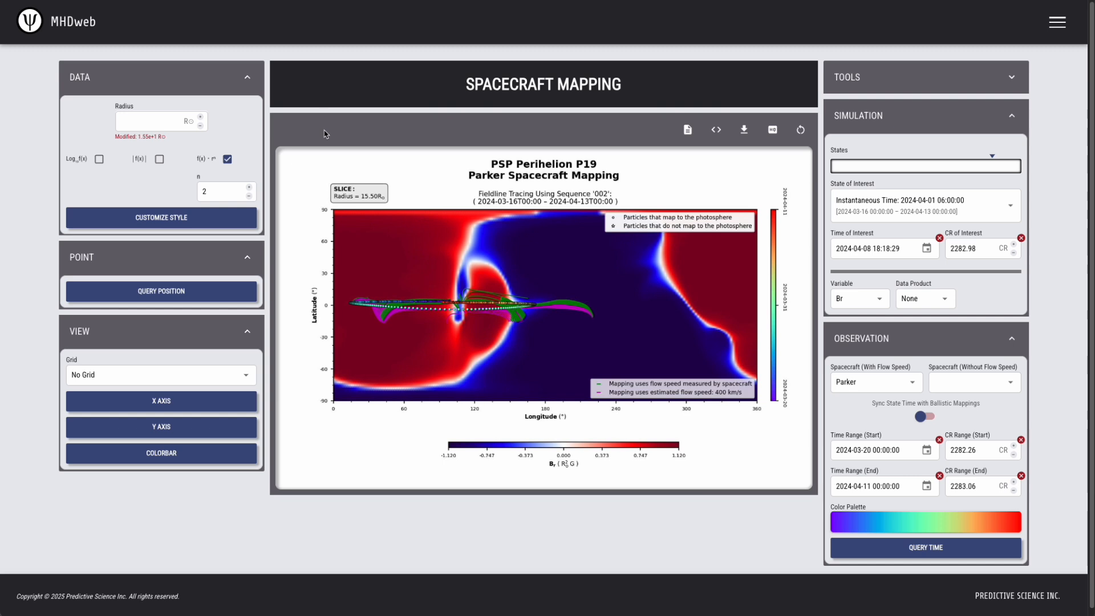
pyautogui.click(153, 122)
pyautogui.write('1')
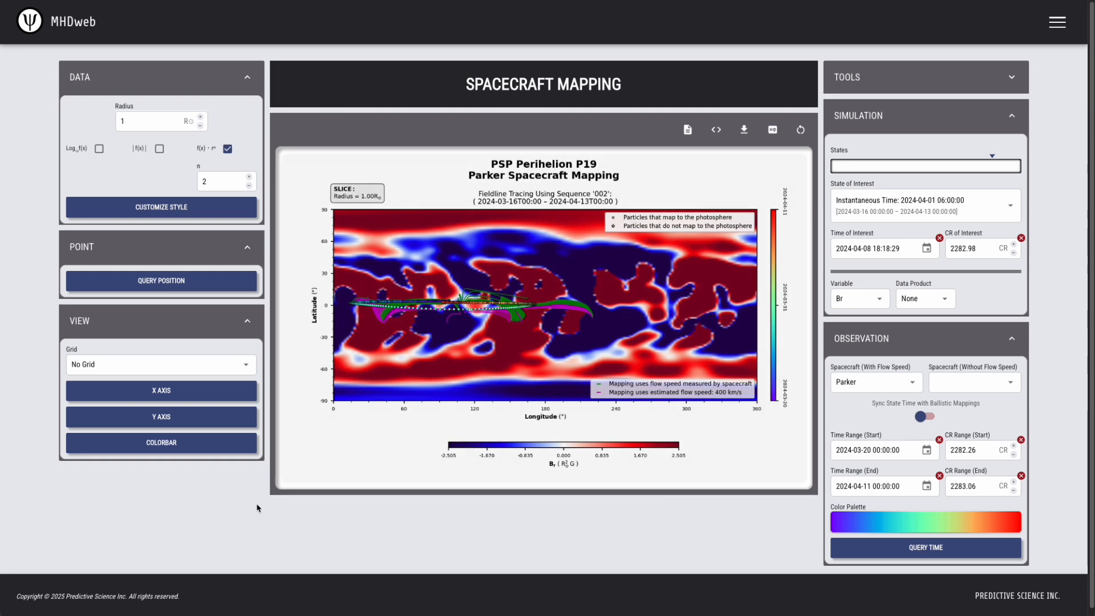
pyautogui.click(151, 445)
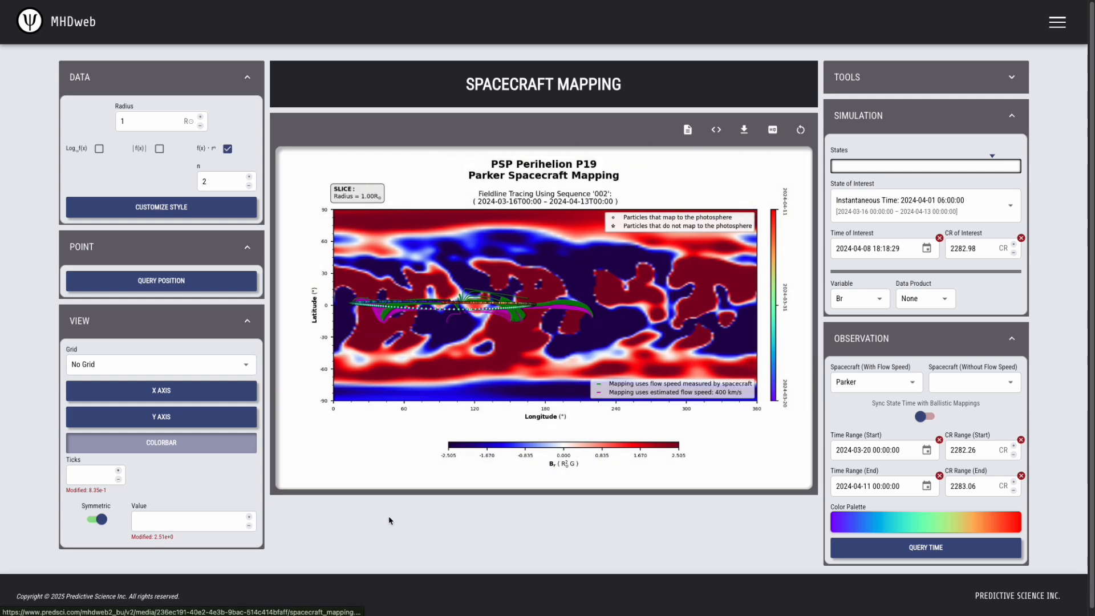
# Set the symmetric colorbar limit to 10 so Br spans −10 to 10
pyautogui.click(140, 524)
pyautogui.write('1')
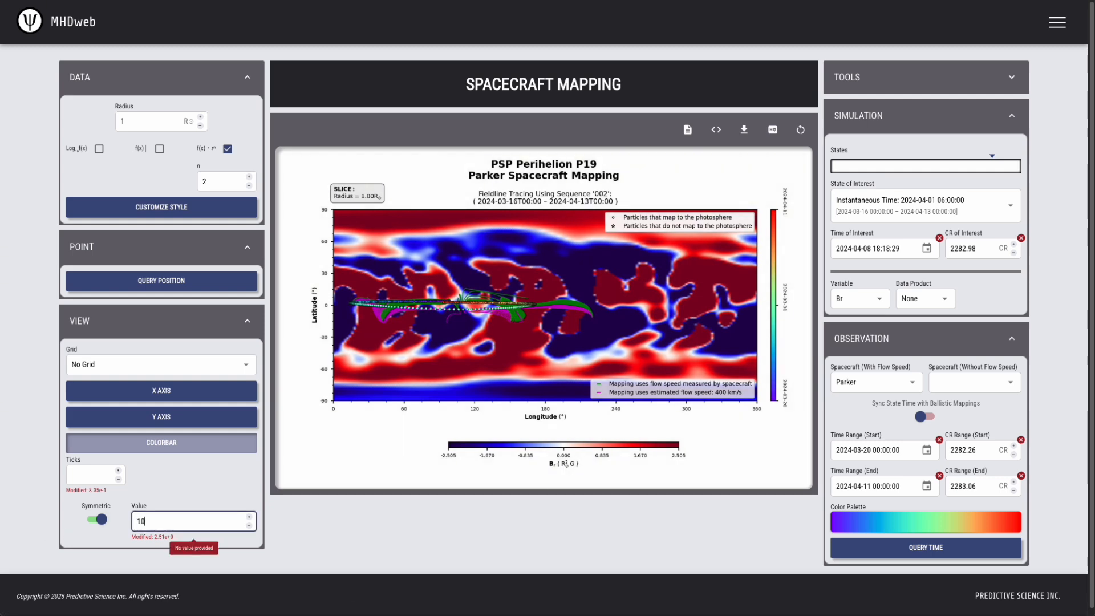
pyautogui.write('0')
pyautogui.click(428, 537)
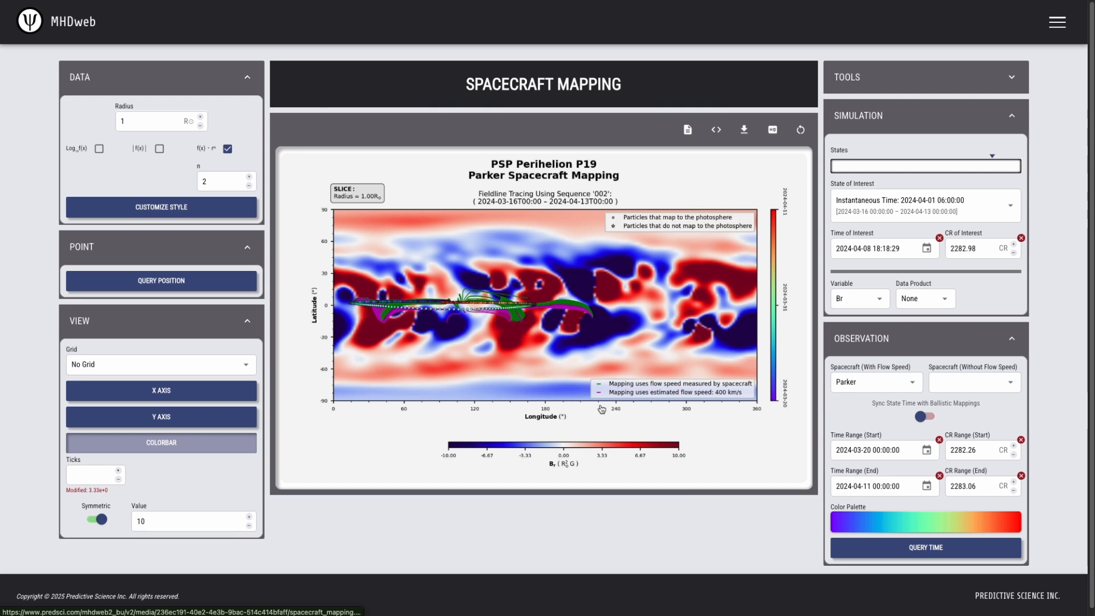
# Set the longitude (X) axis range to 0–240
pyautogui.click(162, 443)
pyautogui.click(174, 390)
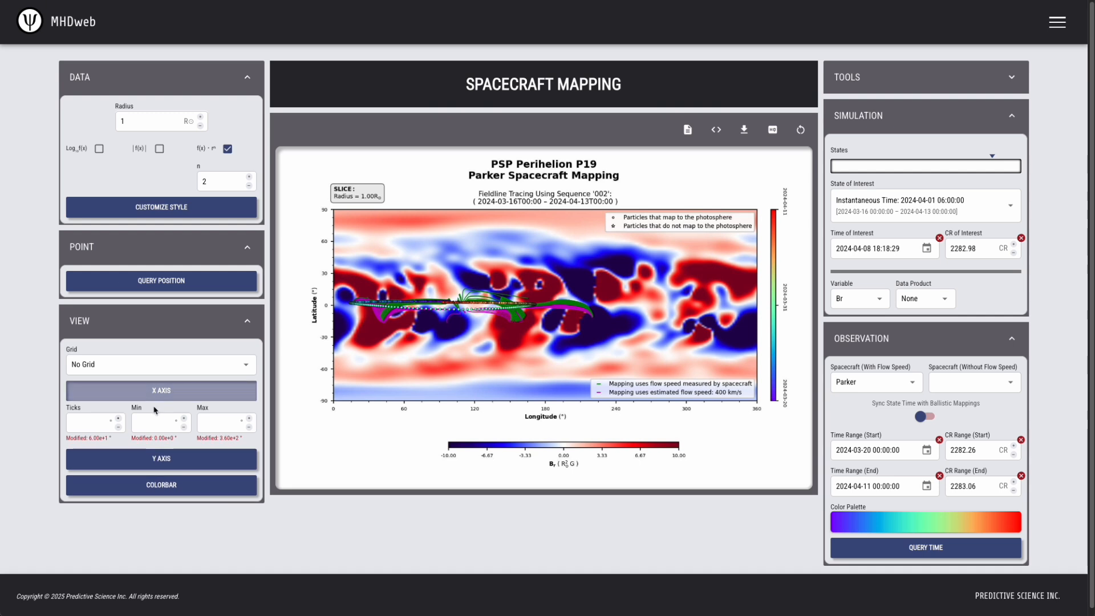
pyautogui.click(162, 423)
pyautogui.click(156, 426)
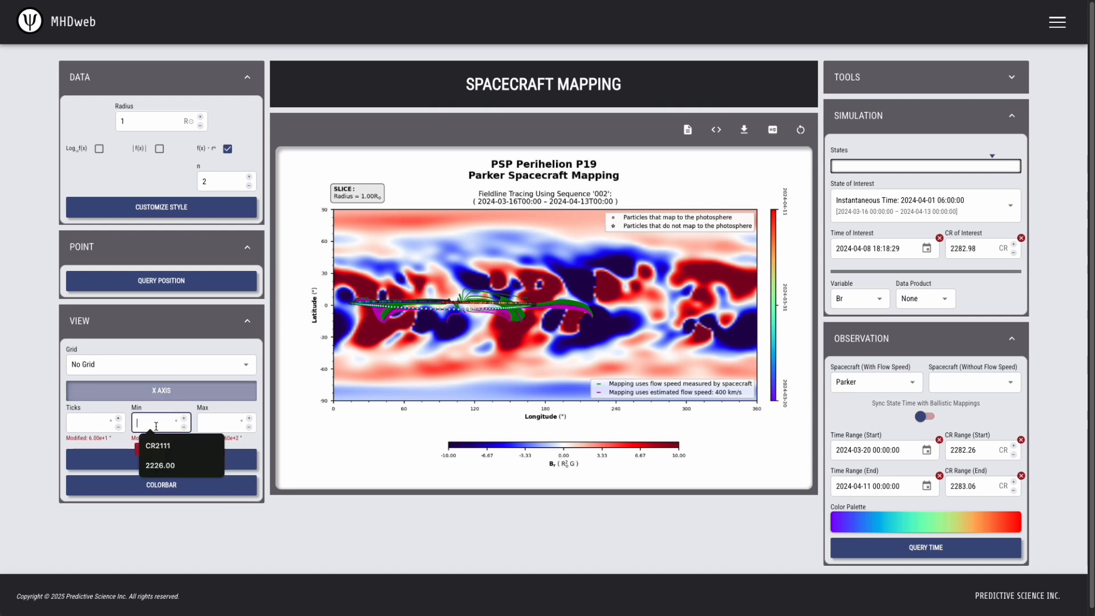
pyautogui.write('0')
pyautogui.press('Tab')
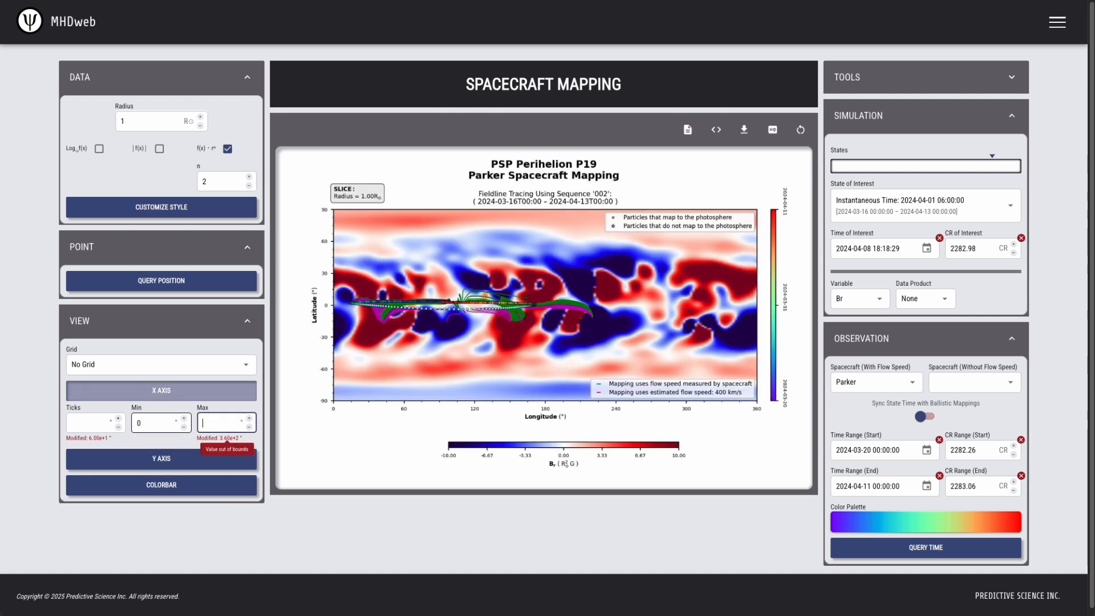
# Set the latitude (Y) axis range to −60 to 60
pyautogui.click(176, 463)
pyautogui.click(148, 491)
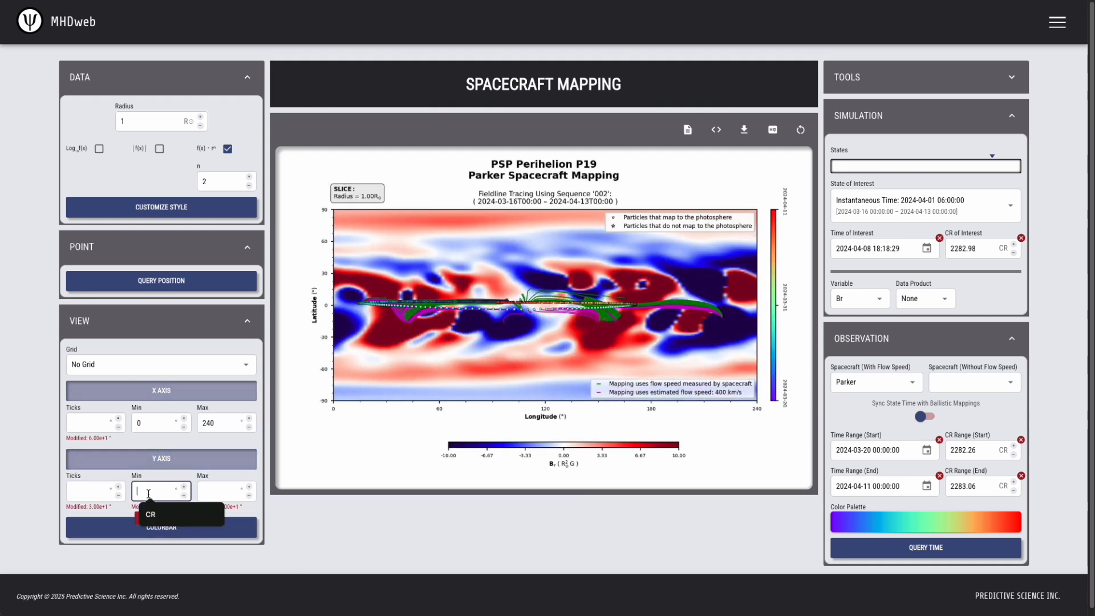
pyautogui.write('-60')
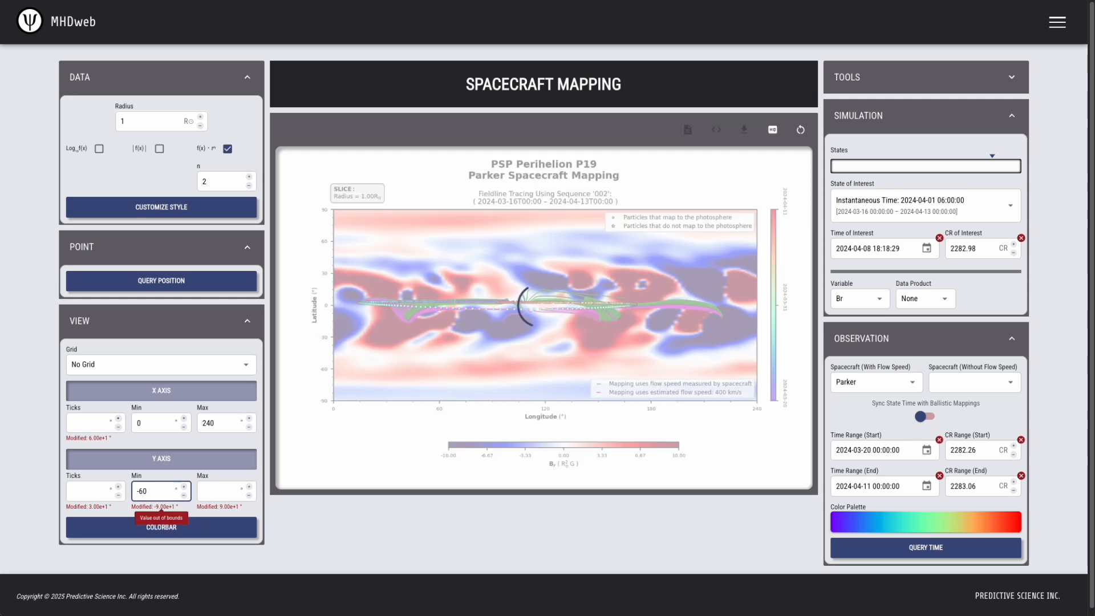
pyautogui.press('Tab')
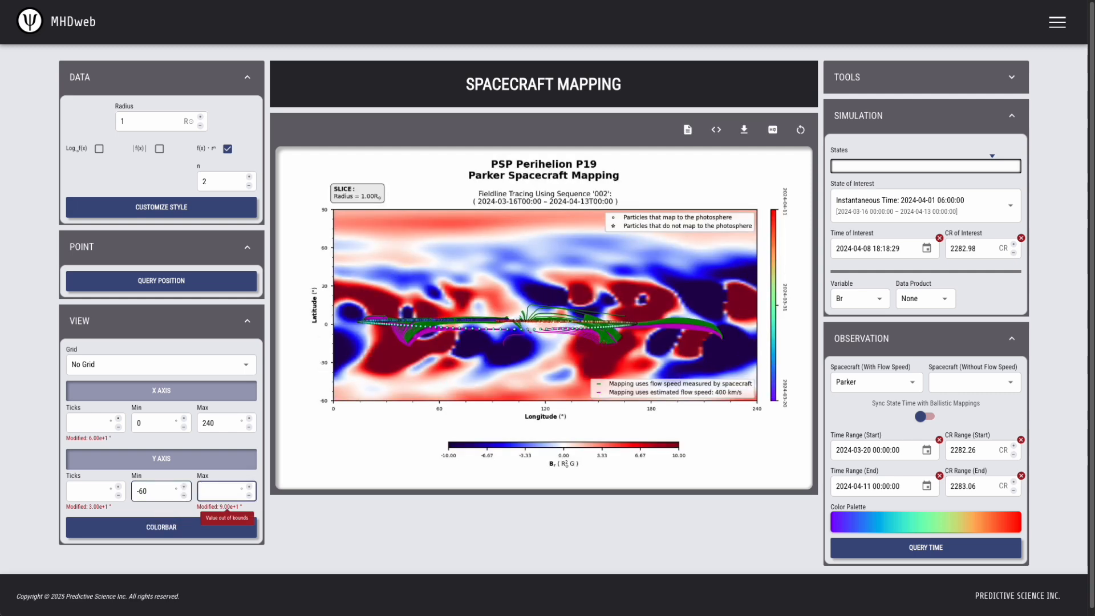
pyautogui.write('60')
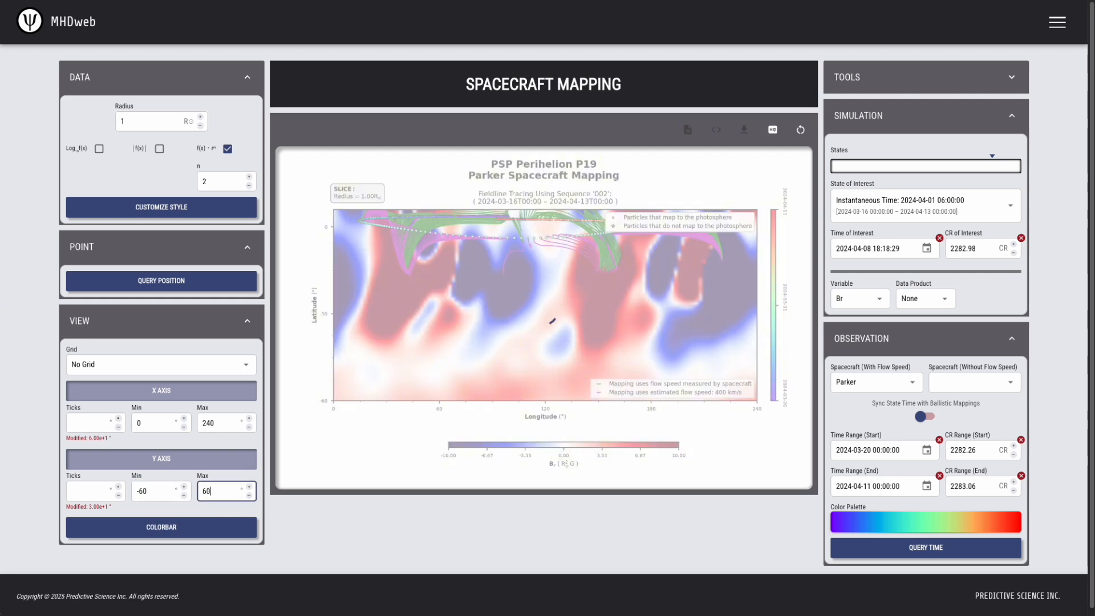
pyautogui.click(589, 533)
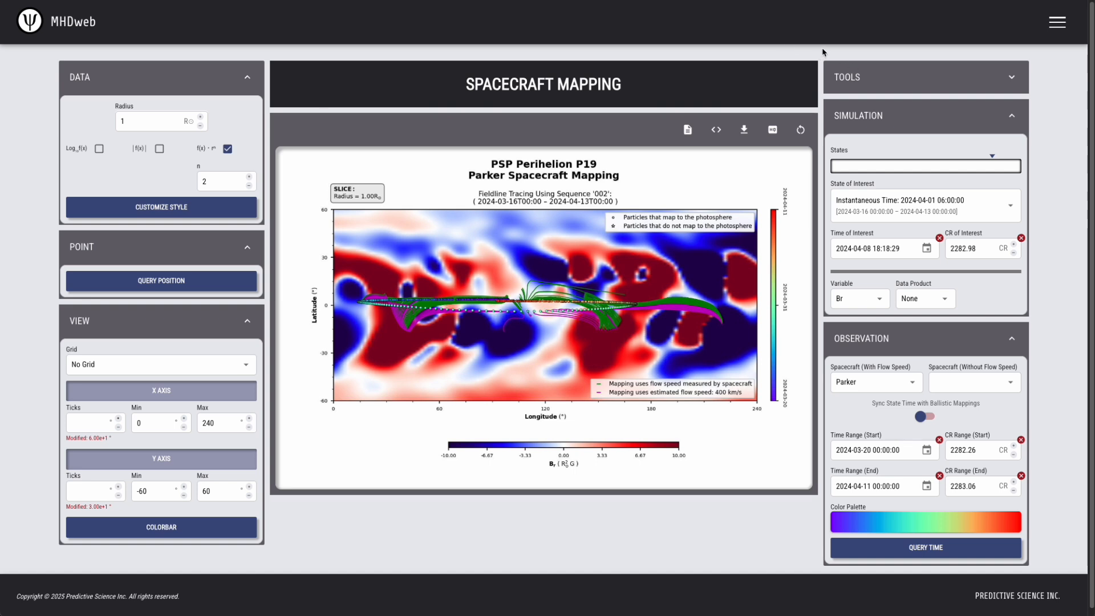
# Render the mapping plot at High (300) DPI and view it full size
pyautogui.click(773, 129)
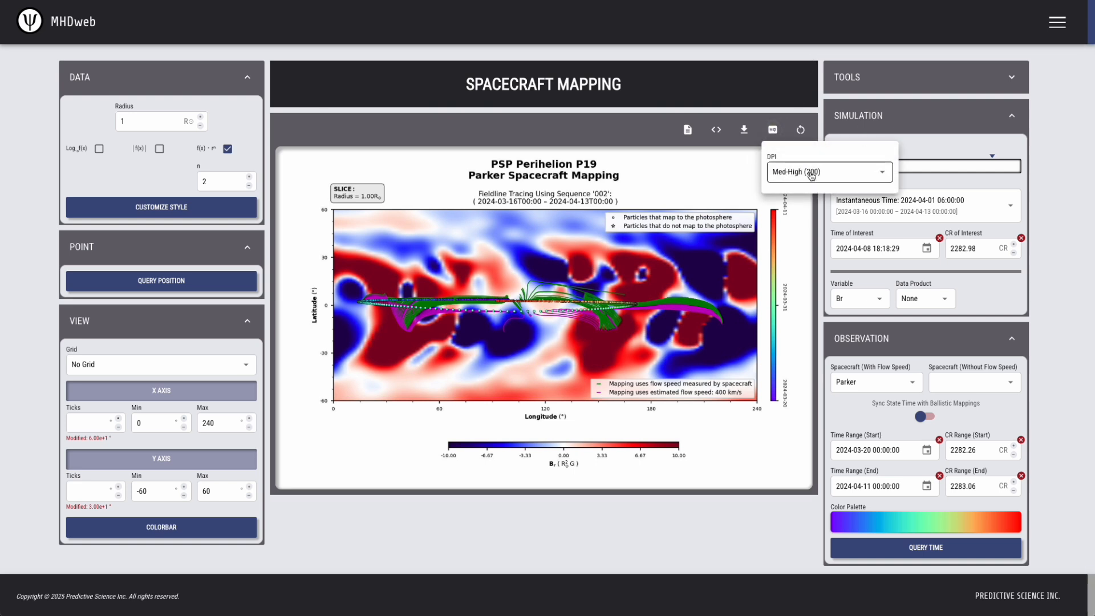
pyautogui.click(812, 176)
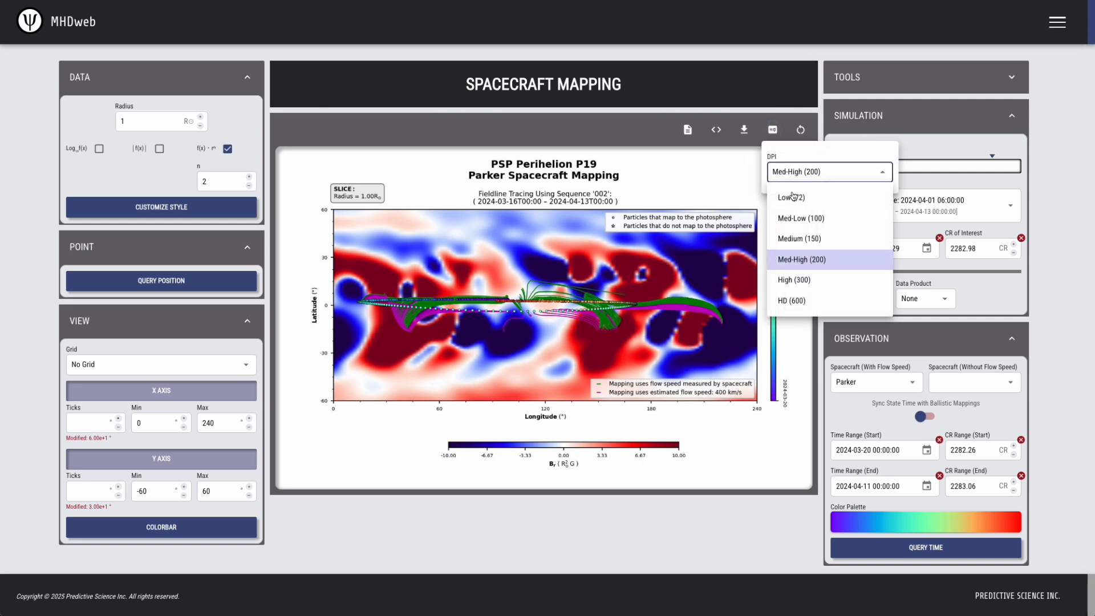
pyautogui.click(802, 279)
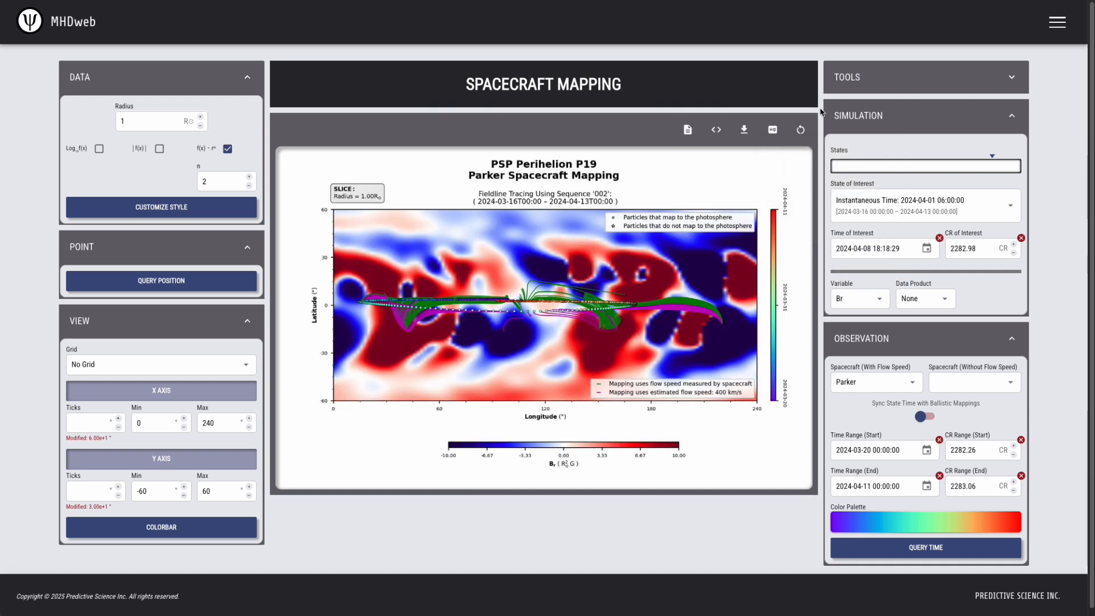
pyautogui.click(541, 314)
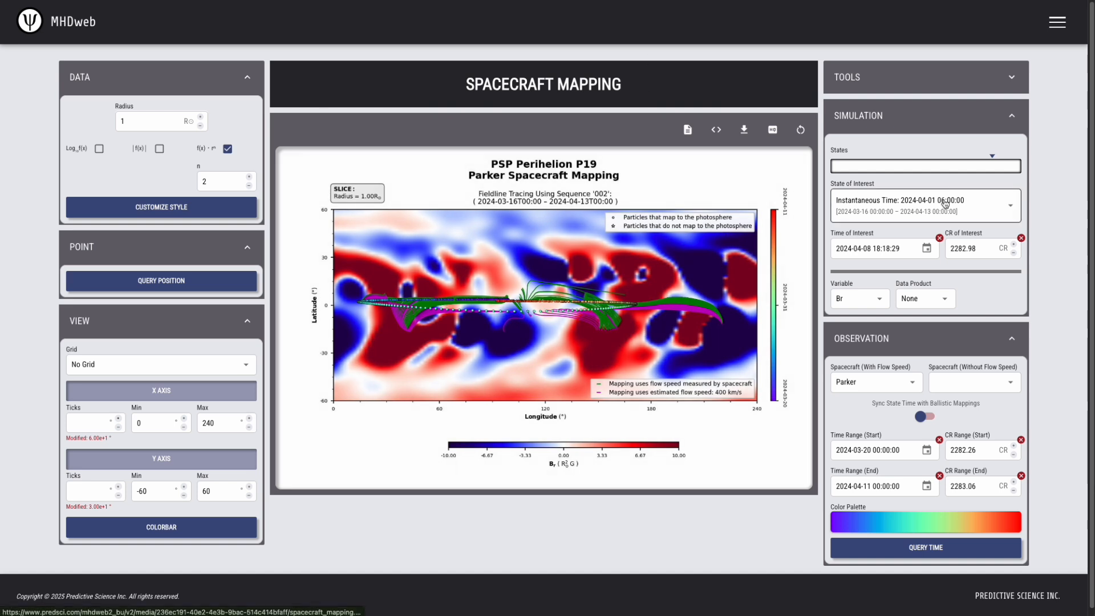
pyautogui.click(943, 210)
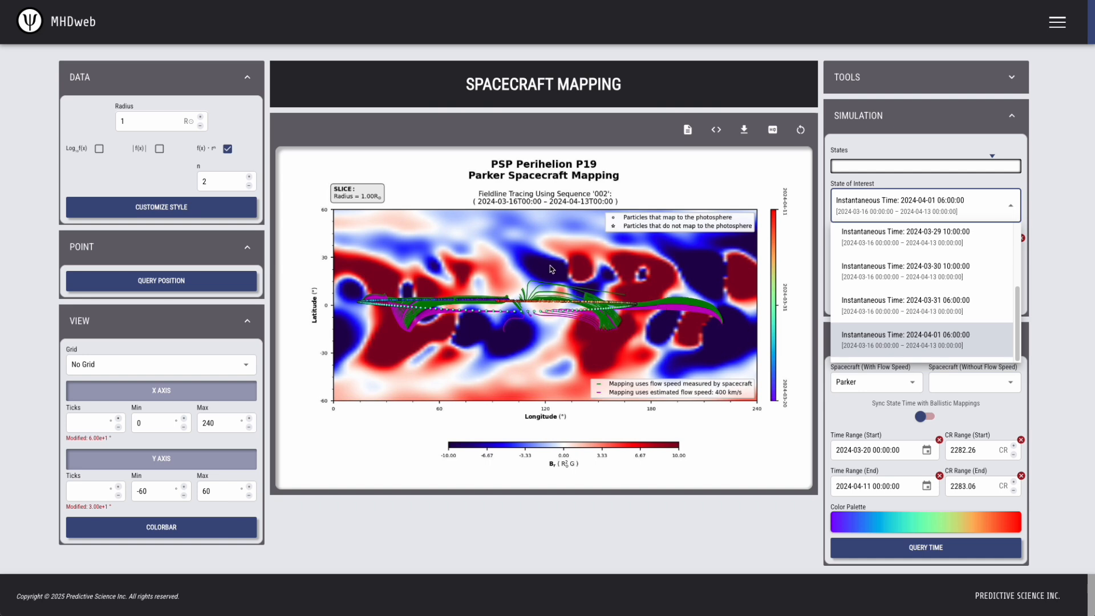
pyautogui.click(684, 303)
pyautogui.click(684, 303)
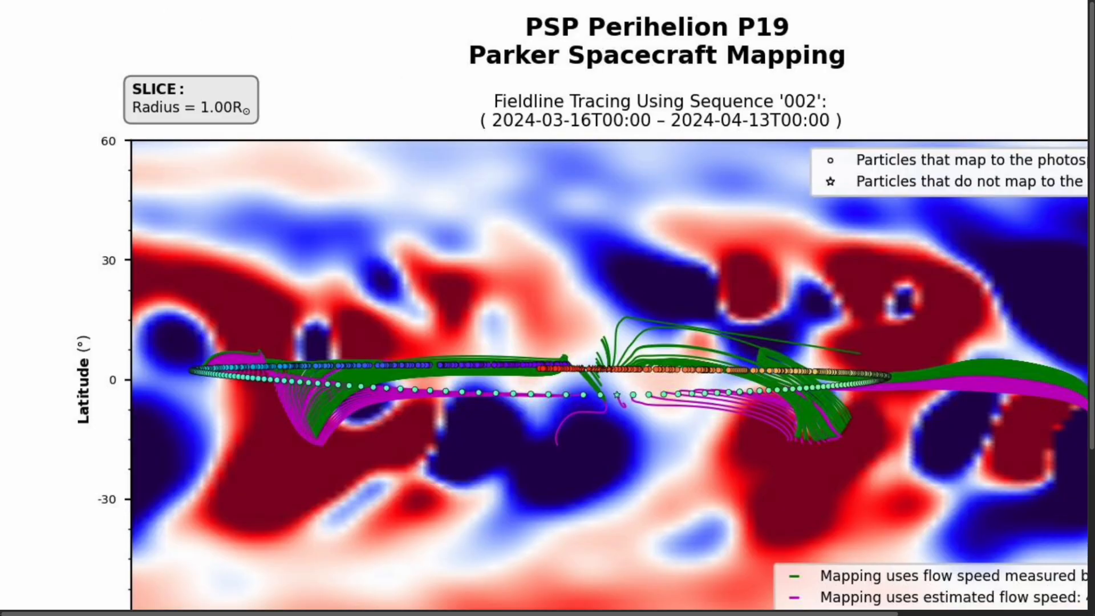
pyautogui.hotkey('ctrl', 'w')
pyautogui.click(983, 206)
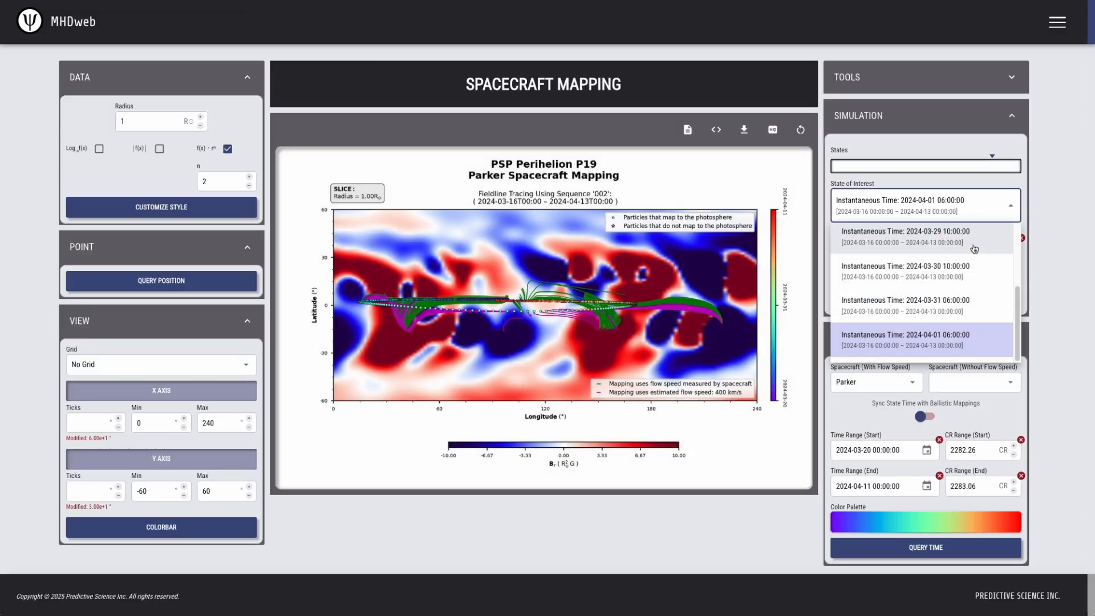
pyautogui.click(967, 303)
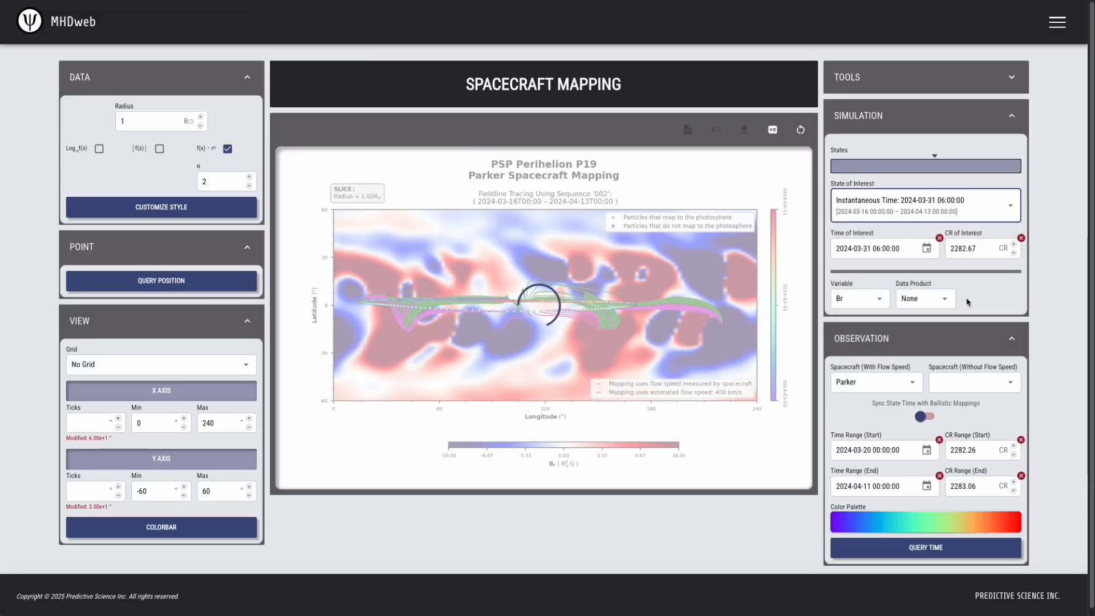
pyautogui.click(667, 372)
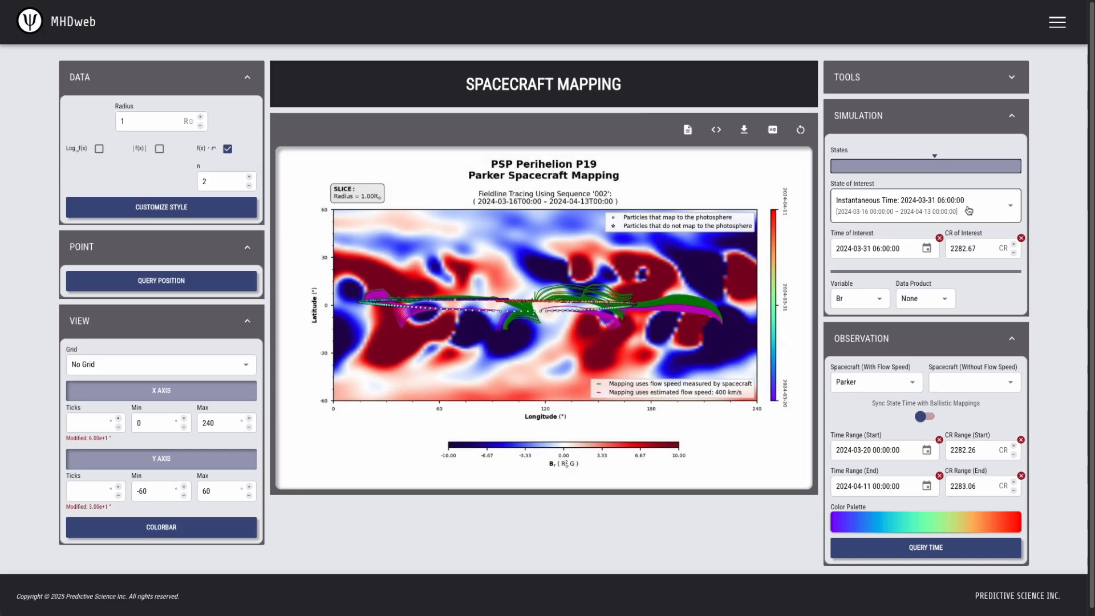
pyautogui.click(970, 211)
pyautogui.scroll(-1, 964, 268)
pyautogui.click(915, 301)
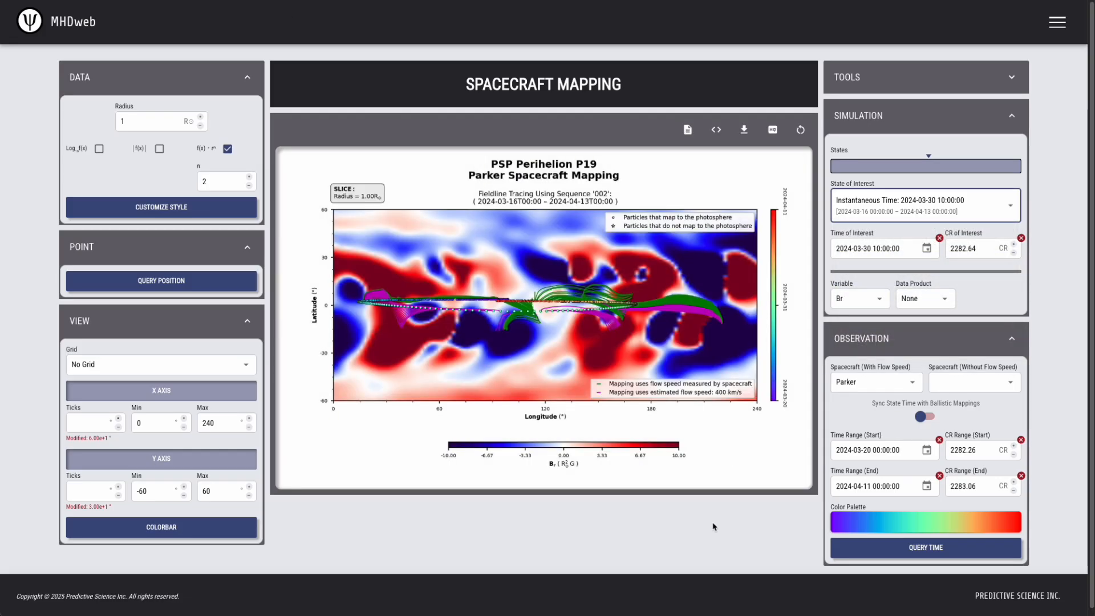
pyautogui.click(649, 364)
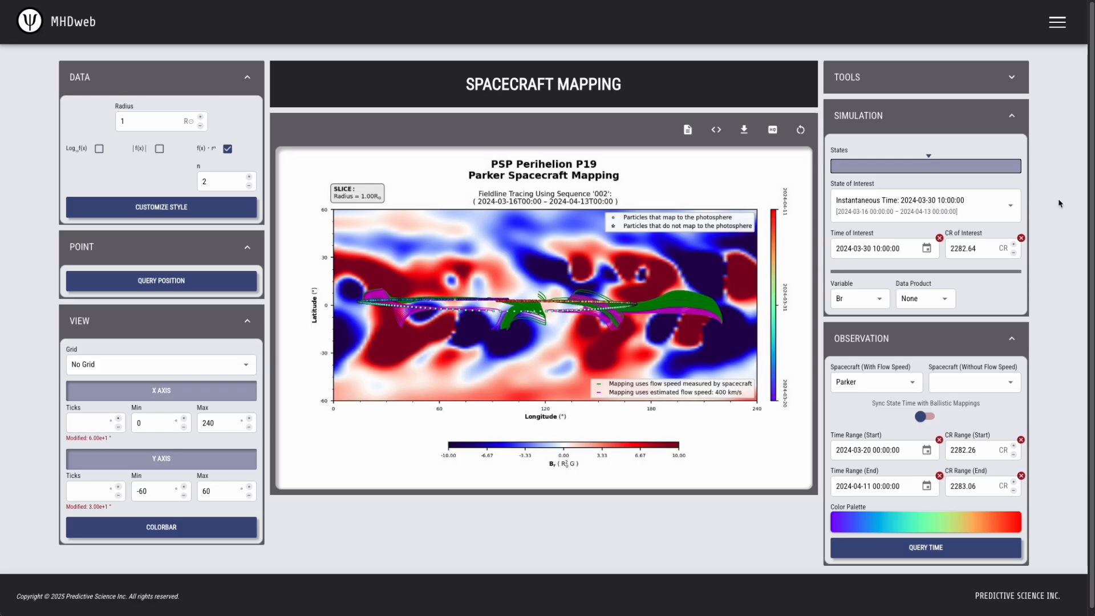
pyautogui.click(973, 206)
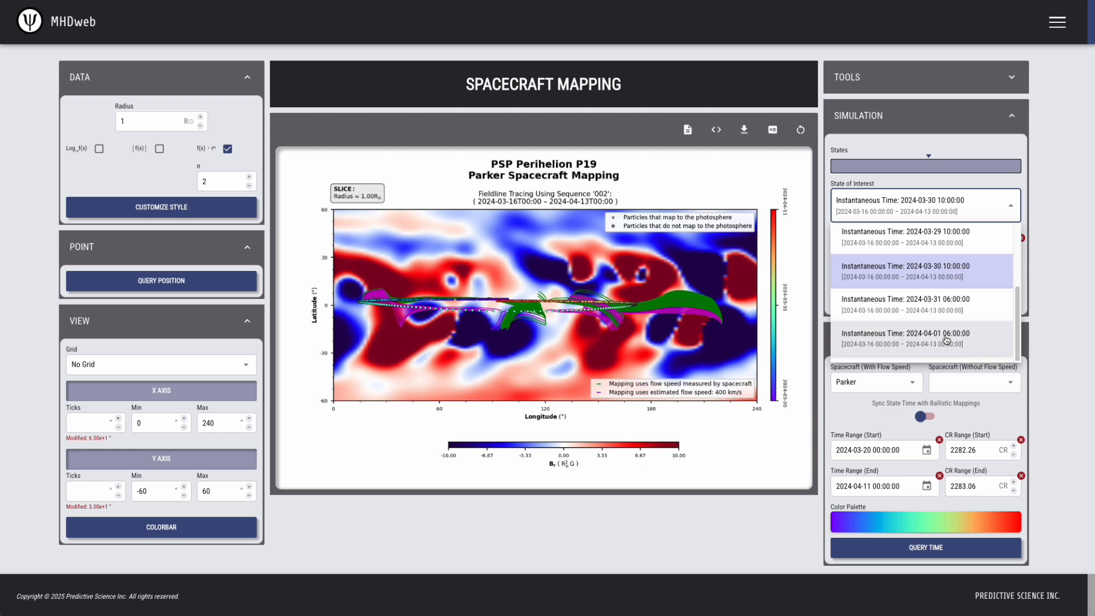
pyautogui.click(913, 346)
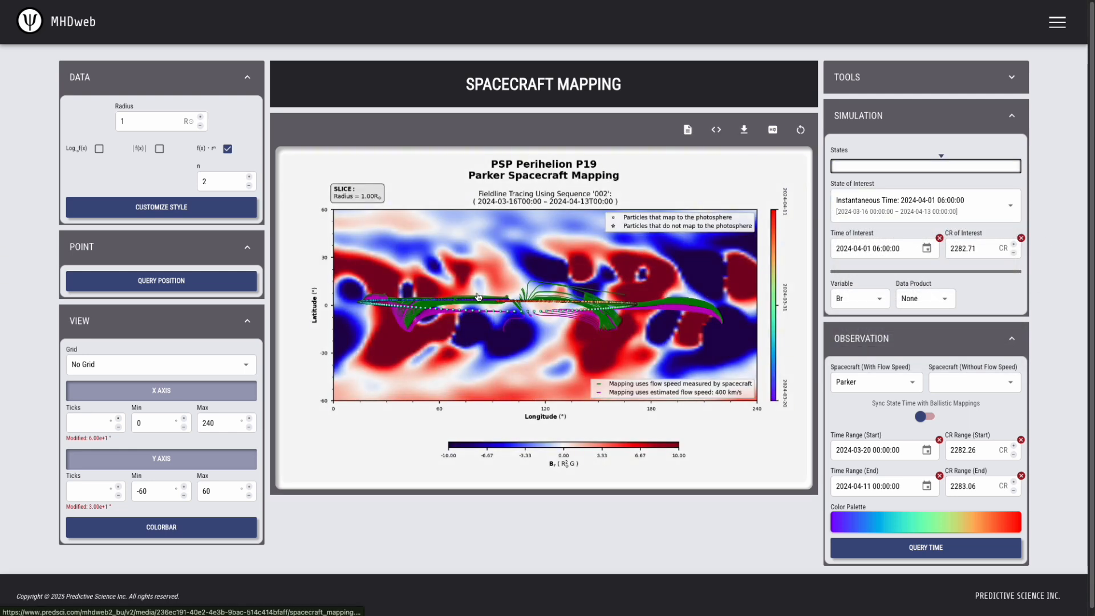
pyautogui.click(890, 389)
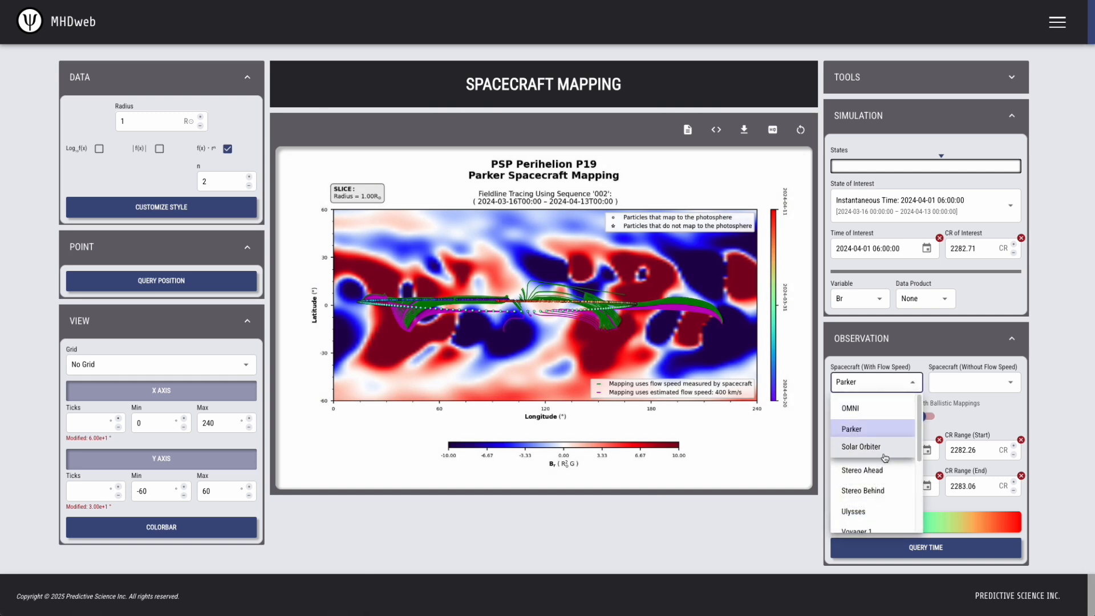
pyautogui.click(734, 523)
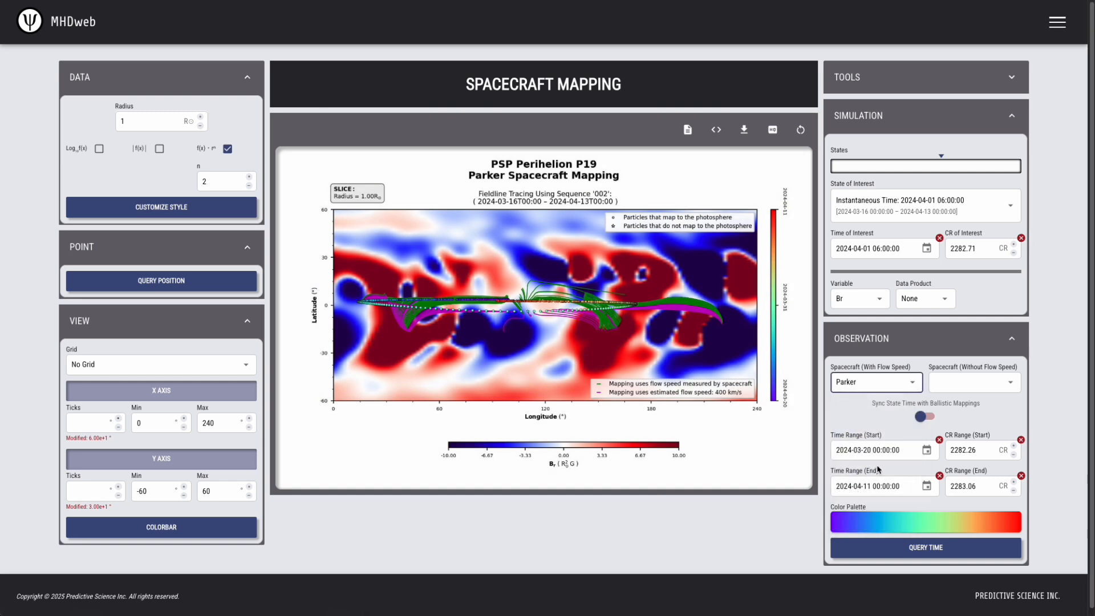
pyautogui.click(890, 384)
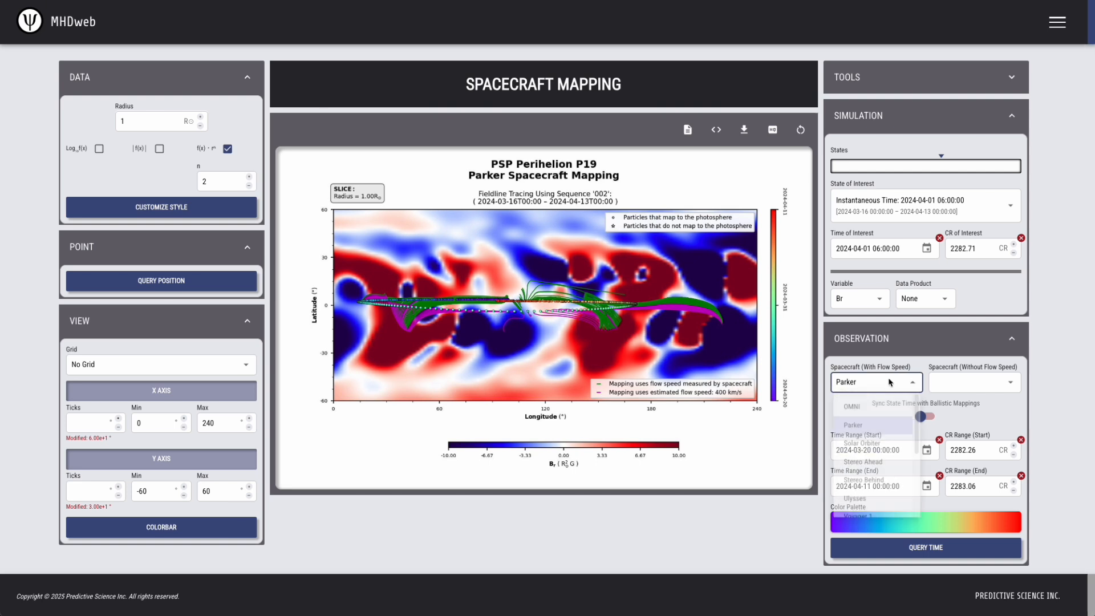
pyautogui.click(872, 448)
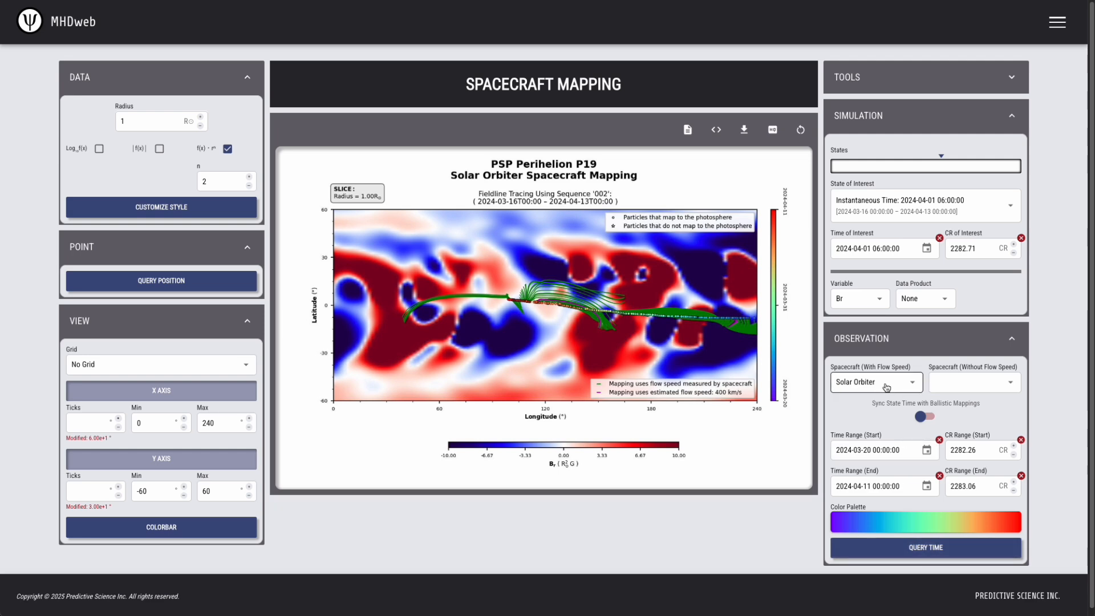
pyautogui.click(887, 386)
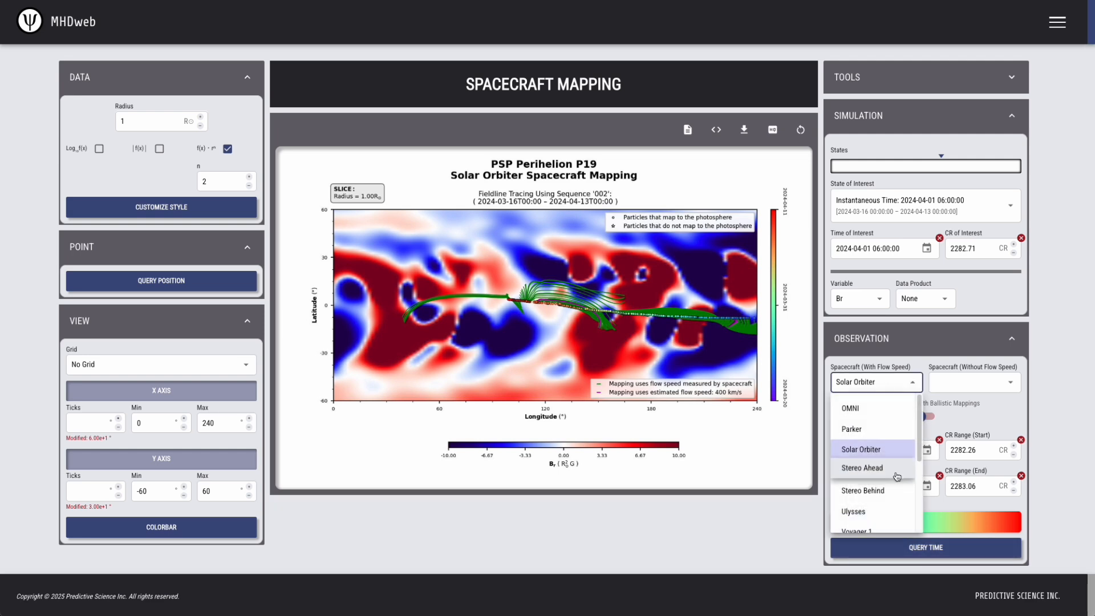
pyautogui.click(895, 471)
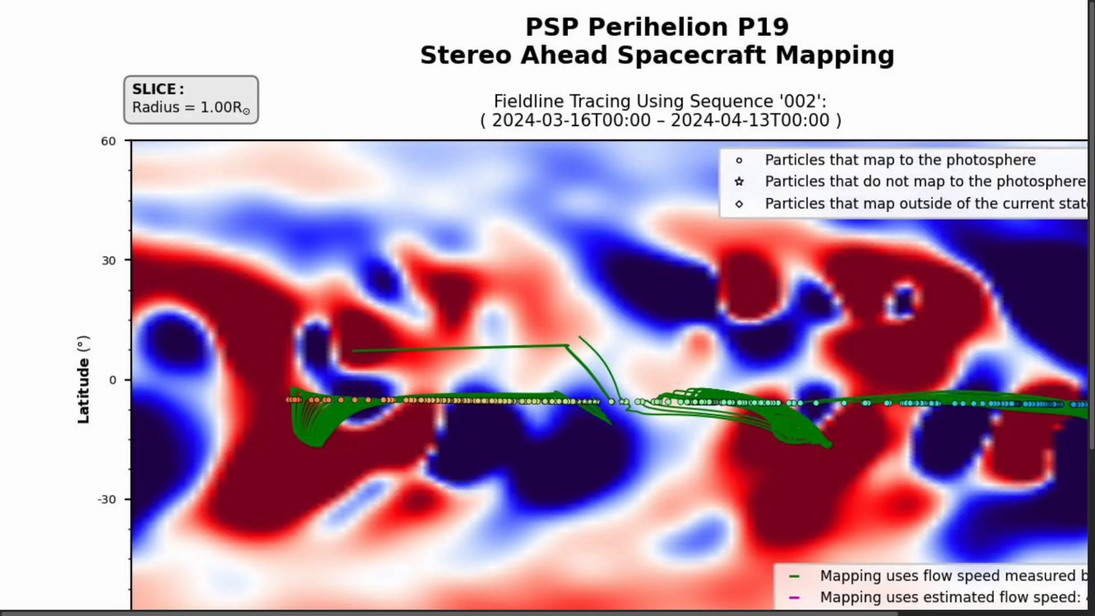
pyautogui.click(430, 1)
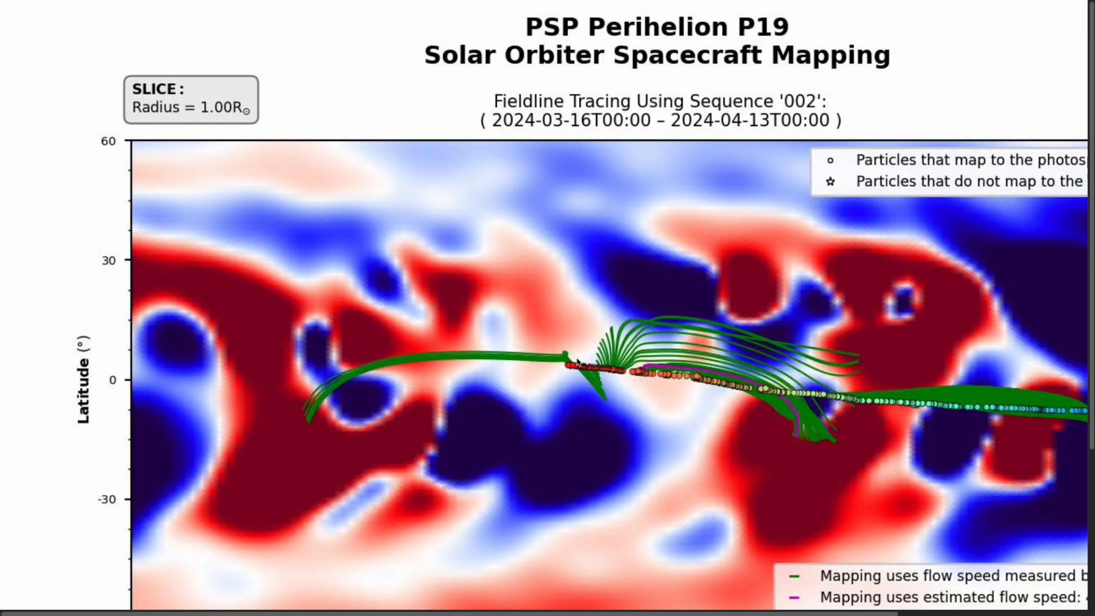
pyautogui.hotkey('ctrl', 'shift', 'Tab')
pyautogui.hotkey('ctrl', 'Tab')
pyautogui.hotkey('ctrl', 'shift', 'Tab')
pyautogui.hotkey('ctrl', 'Tab')
pyautogui.hotkey('ctrl', 'Tab')
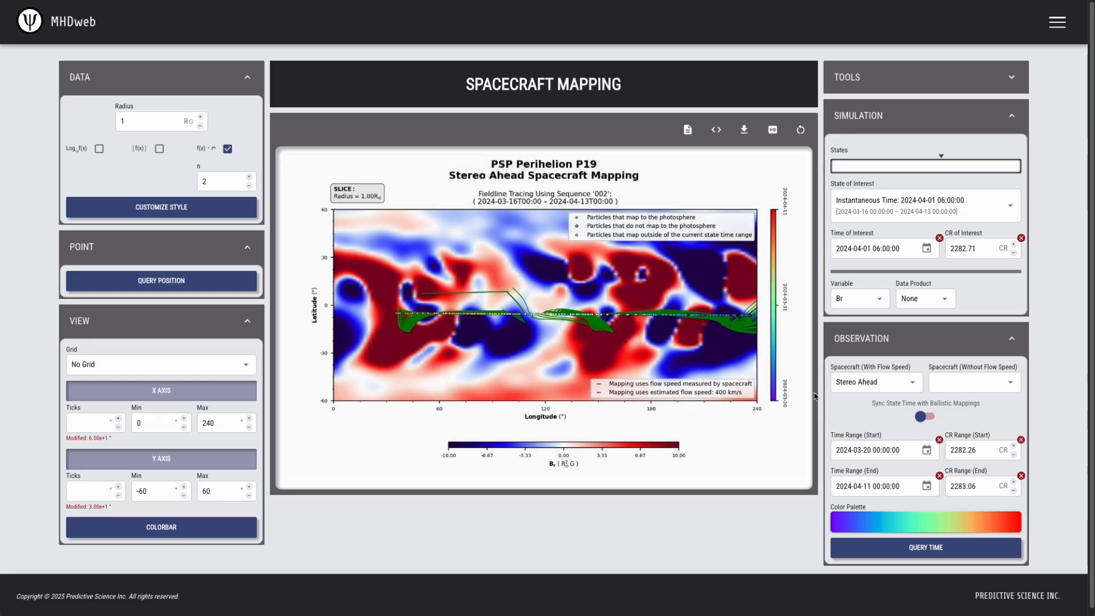
pyautogui.click(896, 383)
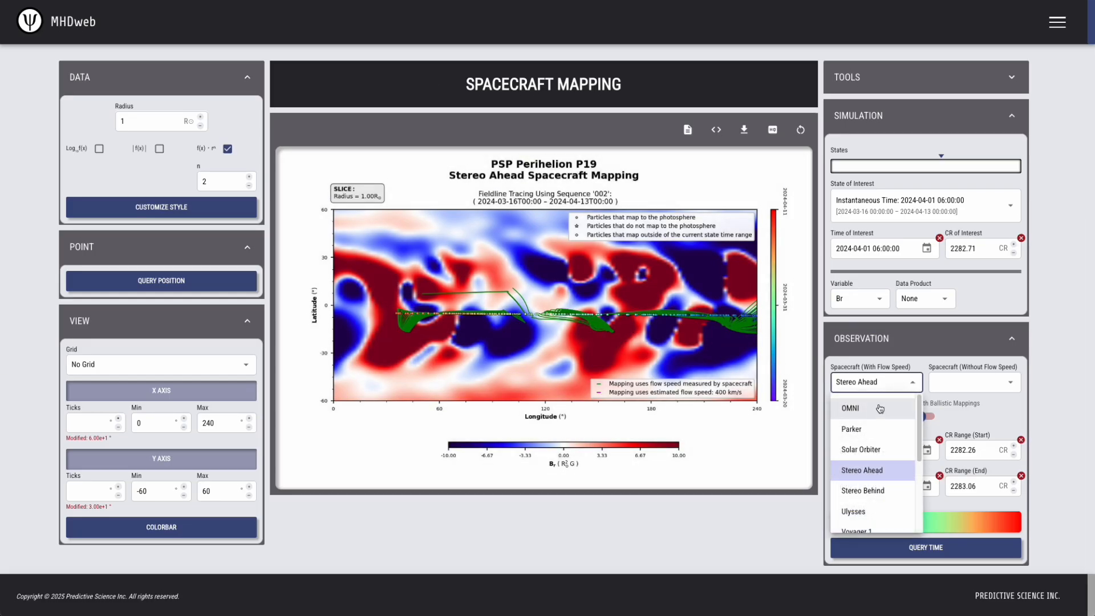
pyautogui.click(882, 428)
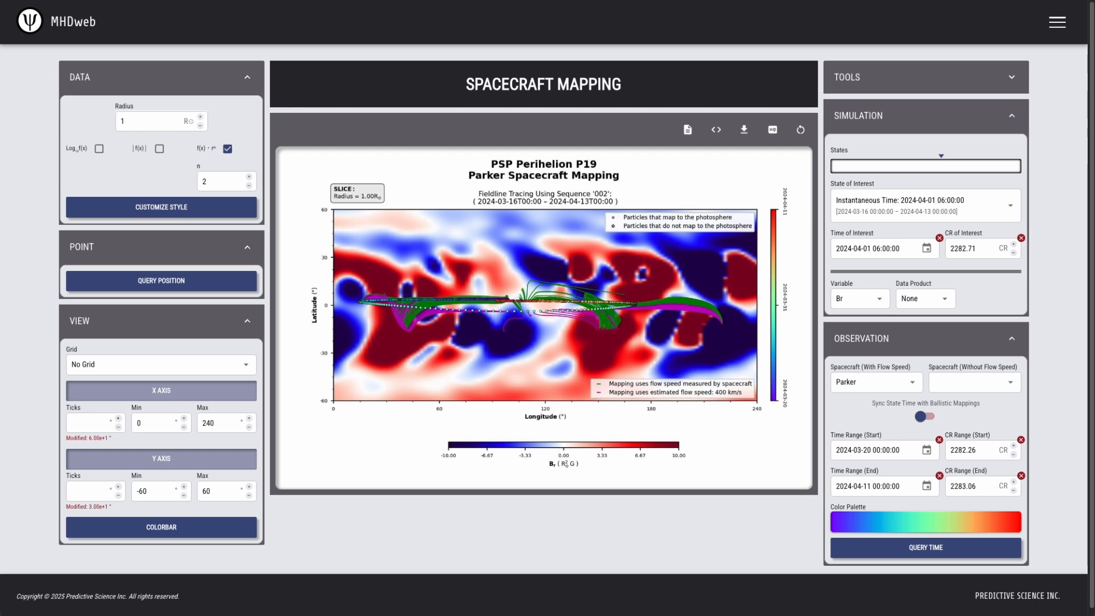
pyautogui.click(941, 552)
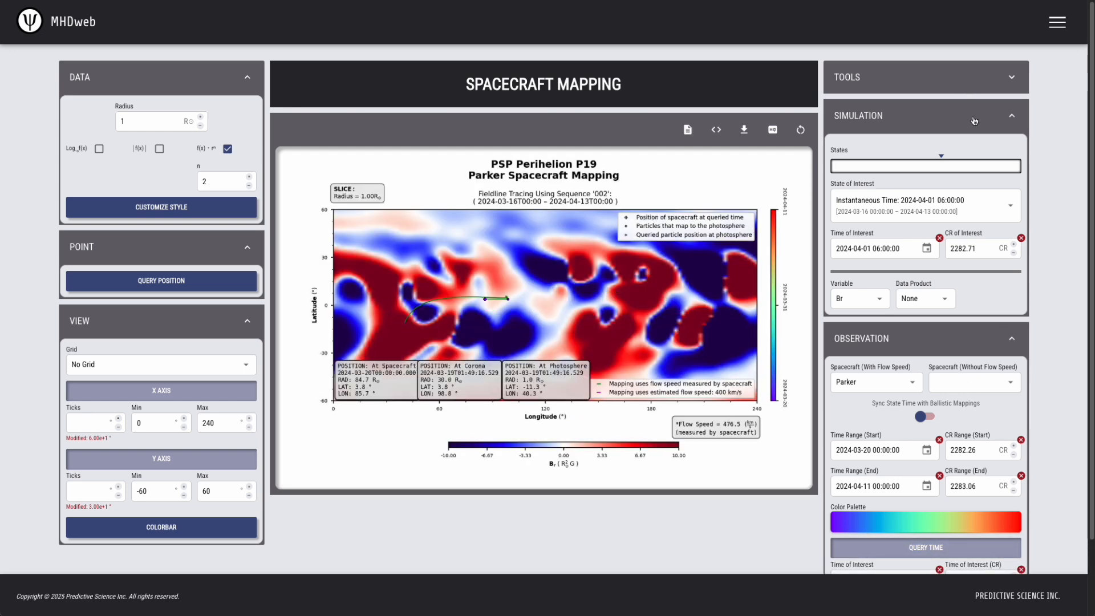
pyautogui.scroll(-1, 1052, 377)
pyautogui.scroll(-1, 1051, 376)
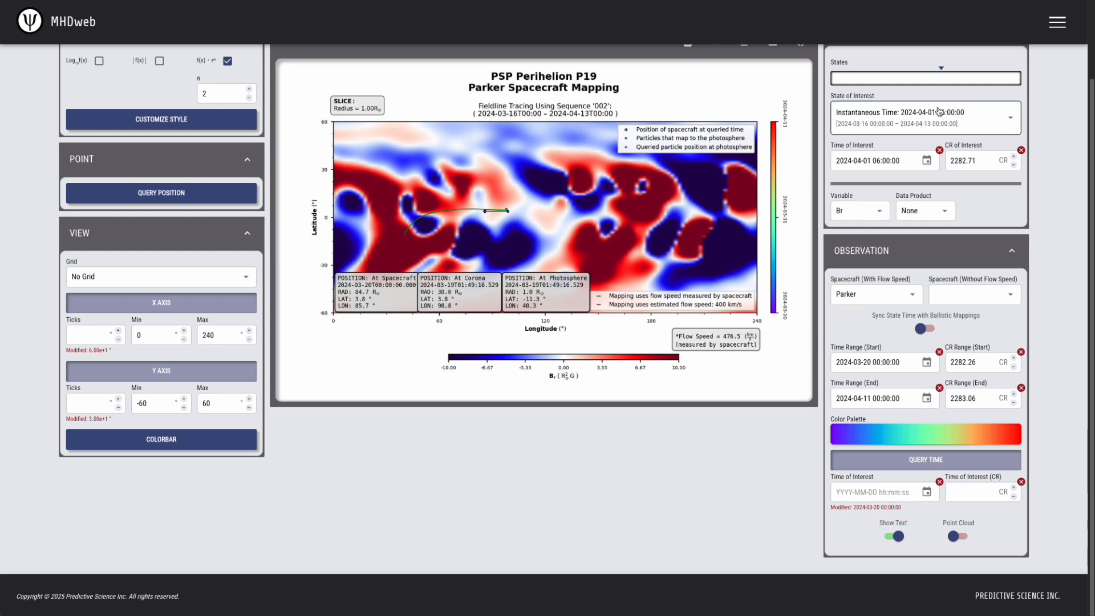
pyautogui.click(846, 492)
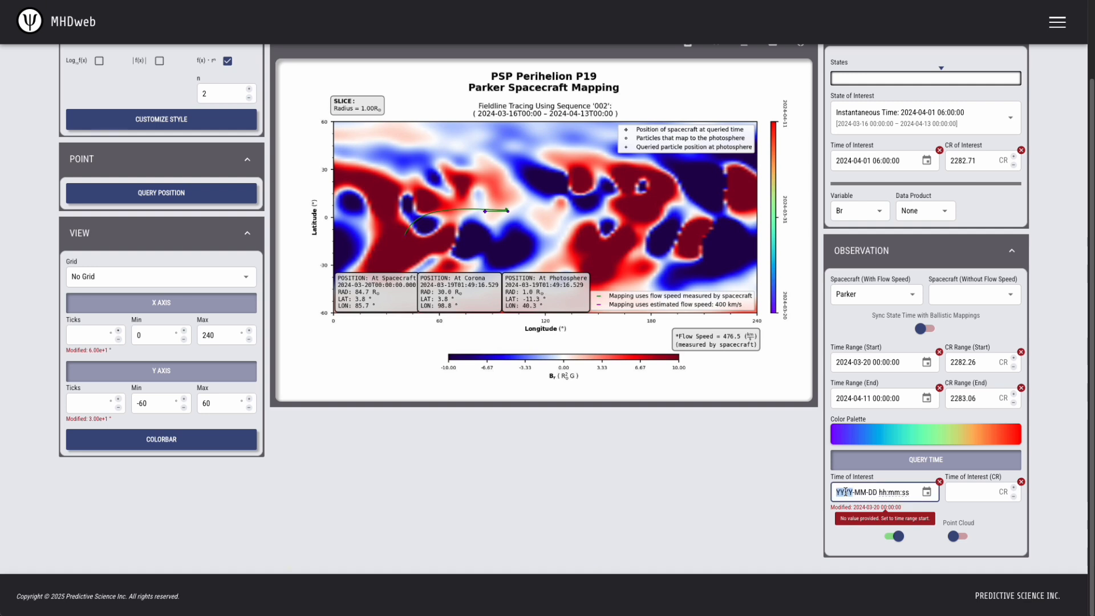
pyautogui.write('2024-04-01 06:00:00')
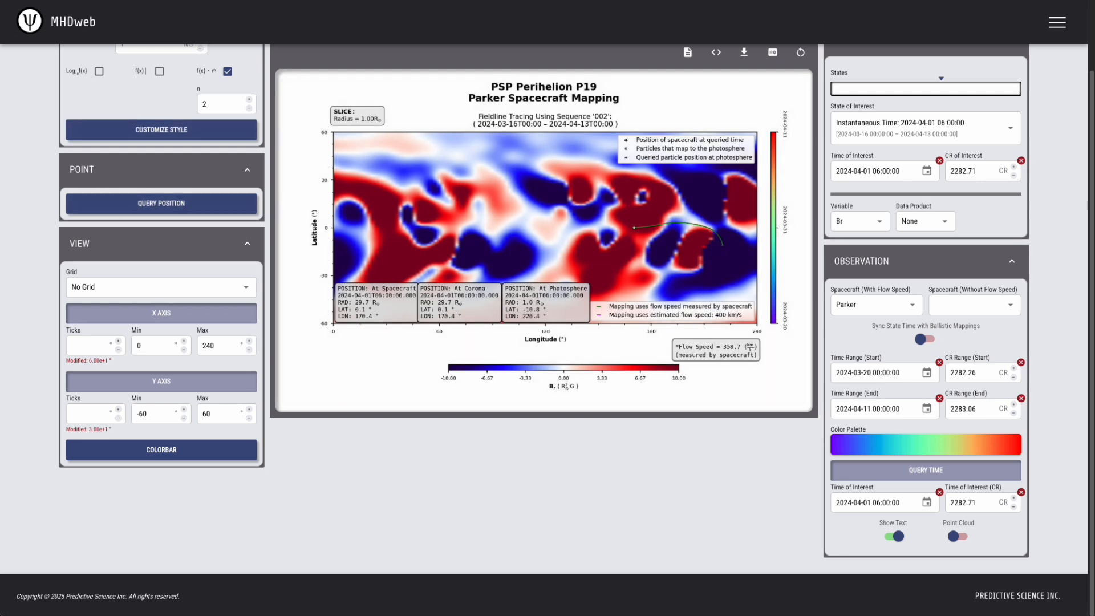
pyautogui.click(129, 207)
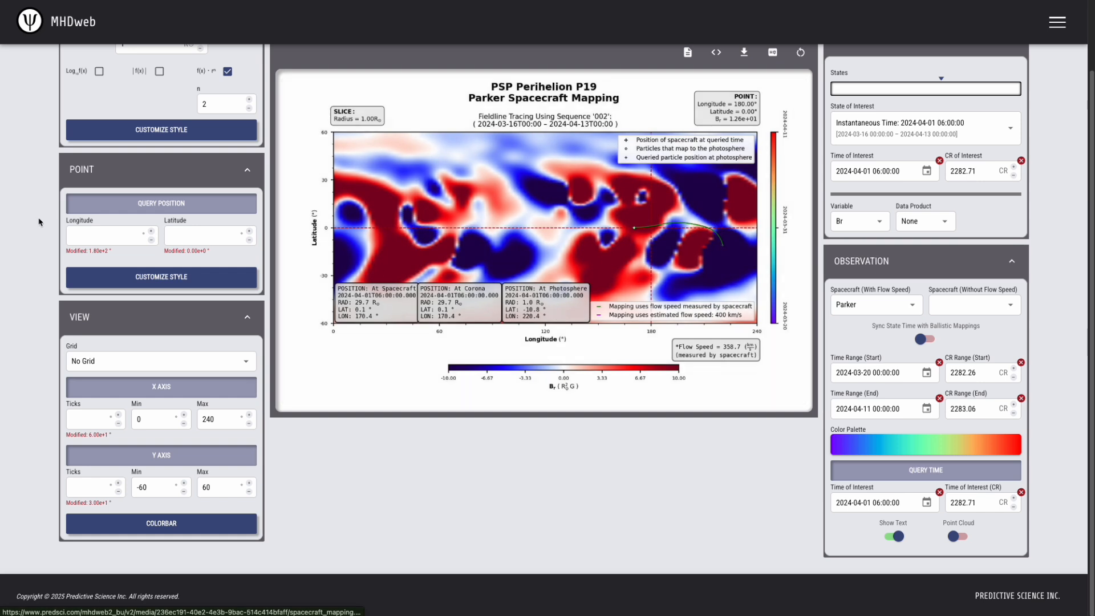
# Move the queried point to longitude 220.4°, latitude -10.8°
pyautogui.click(104, 234)
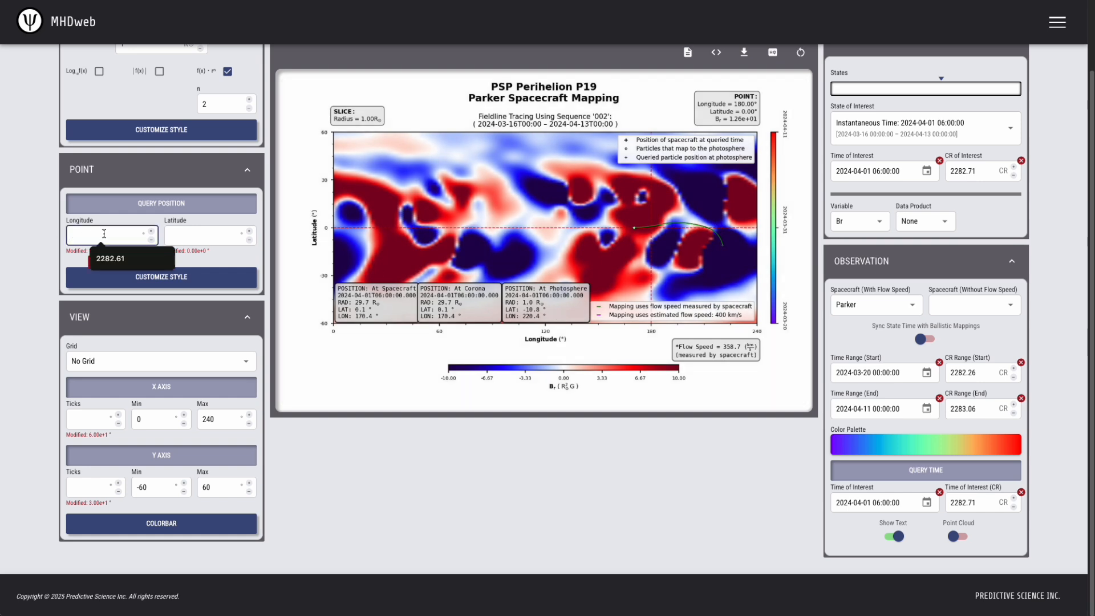
pyautogui.write('220.4')
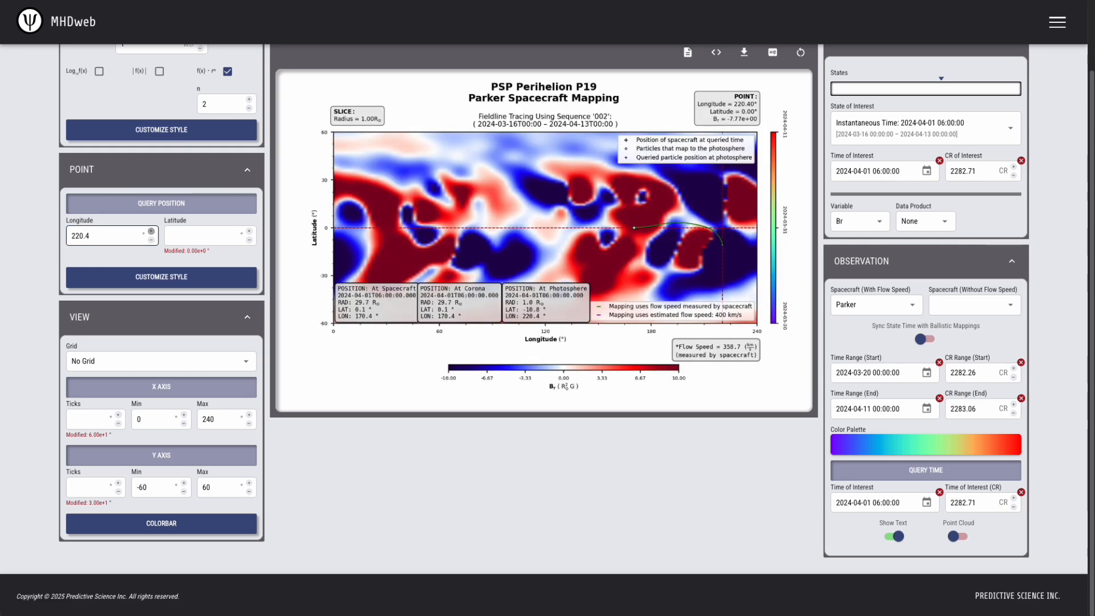
pyautogui.press('Tab')
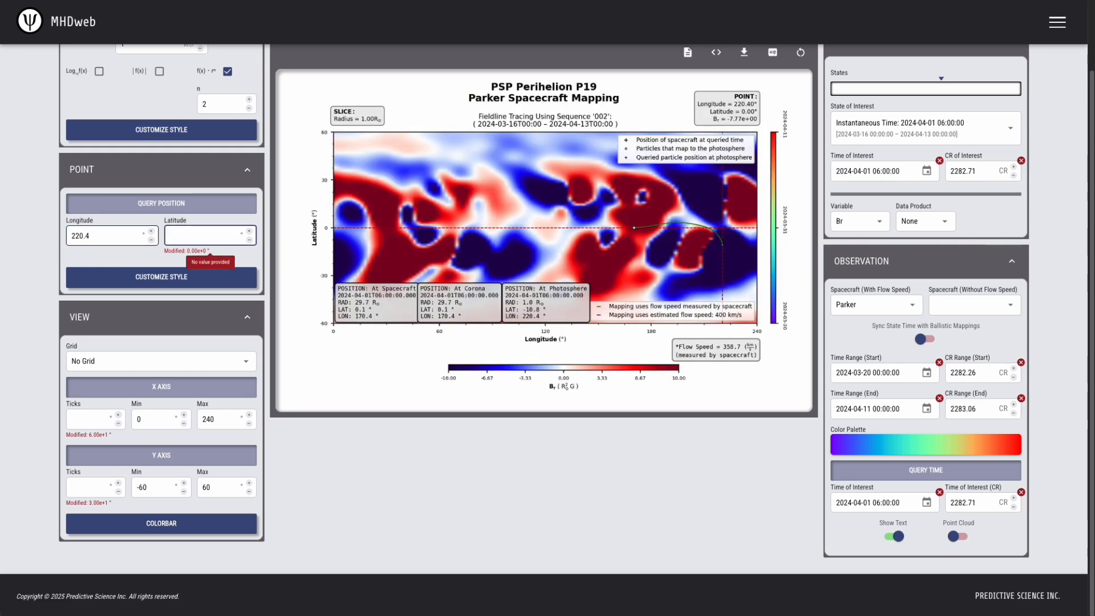
pyautogui.write('-10.8')
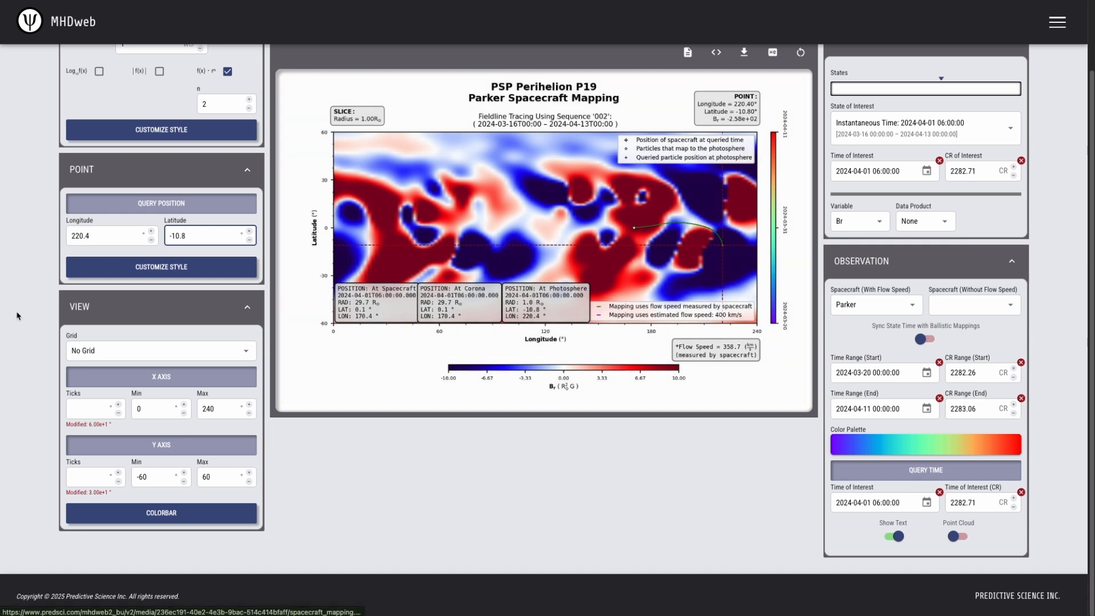
pyautogui.click(126, 276)
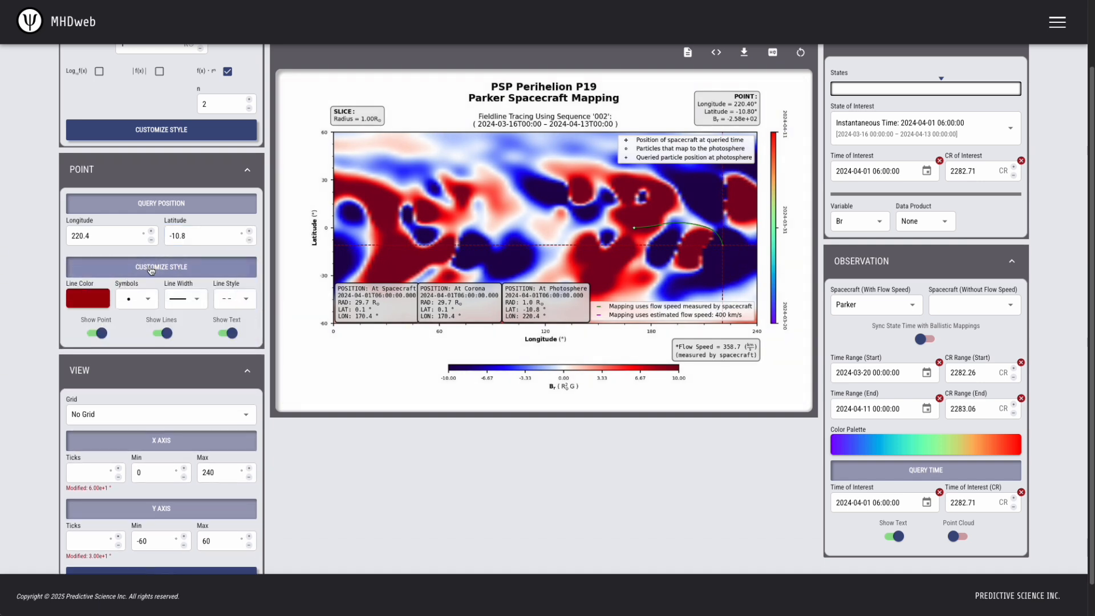
# Change the queried point's crosshair line colour to white
pyautogui.click(86, 301)
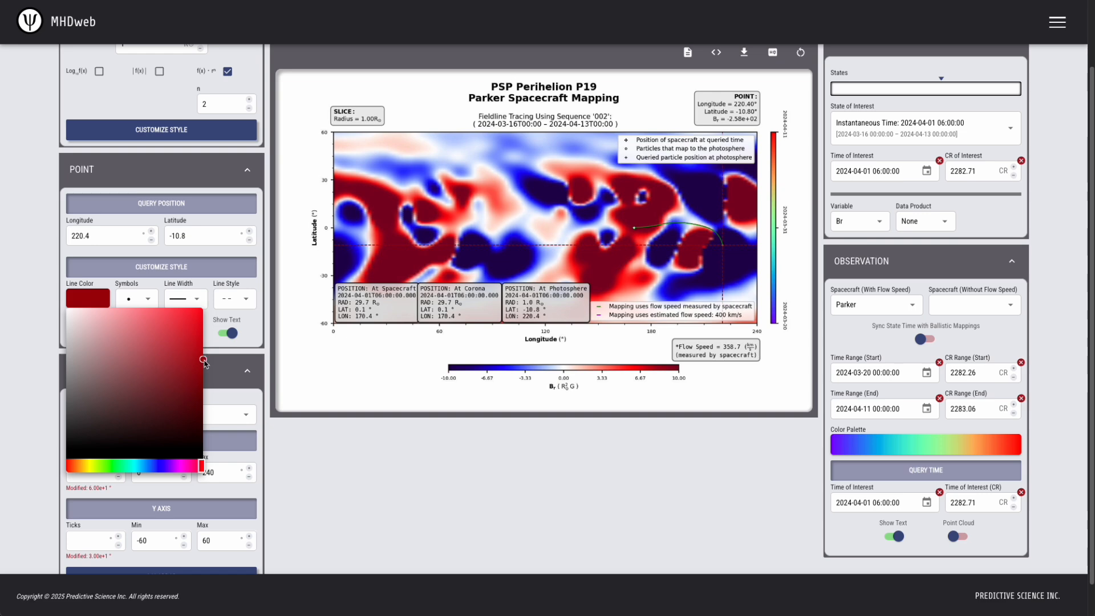
pyautogui.click(67, 308)
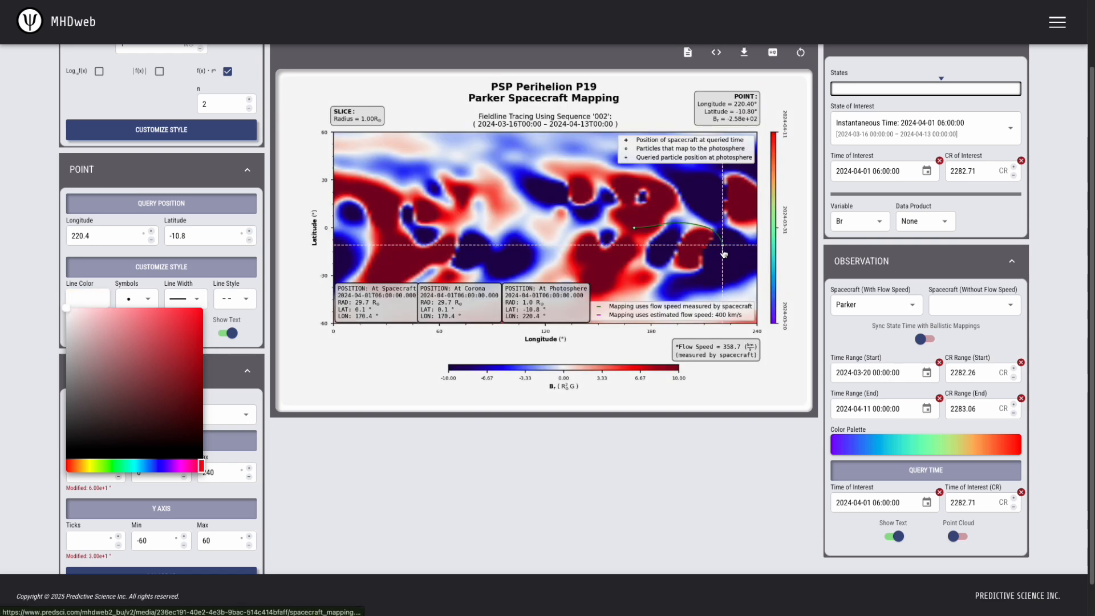
pyautogui.click(618, 498)
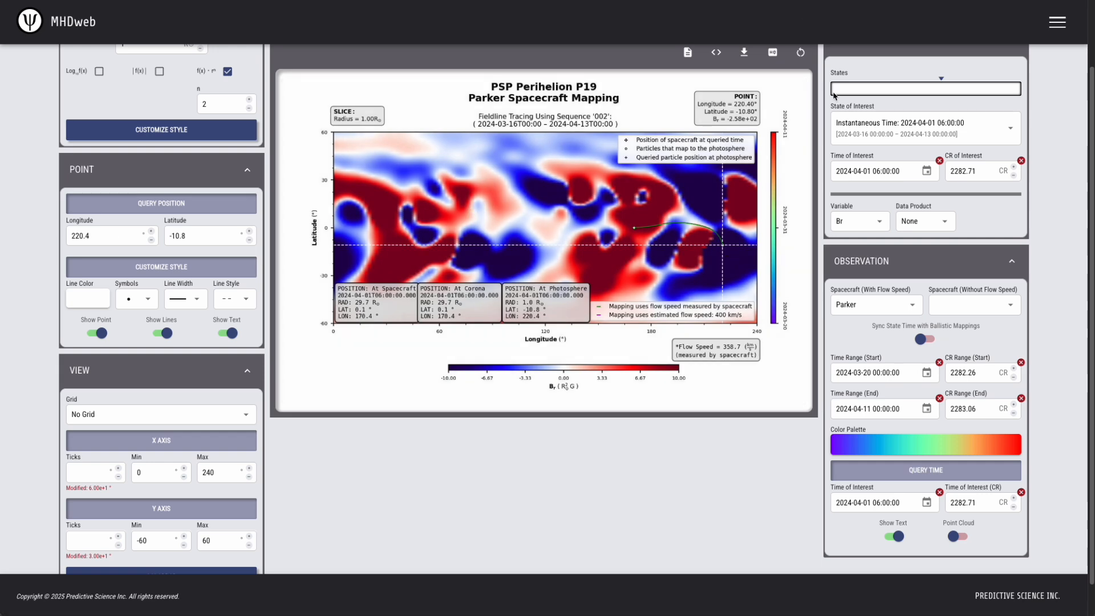
pyautogui.scroll(2, 833, 166)
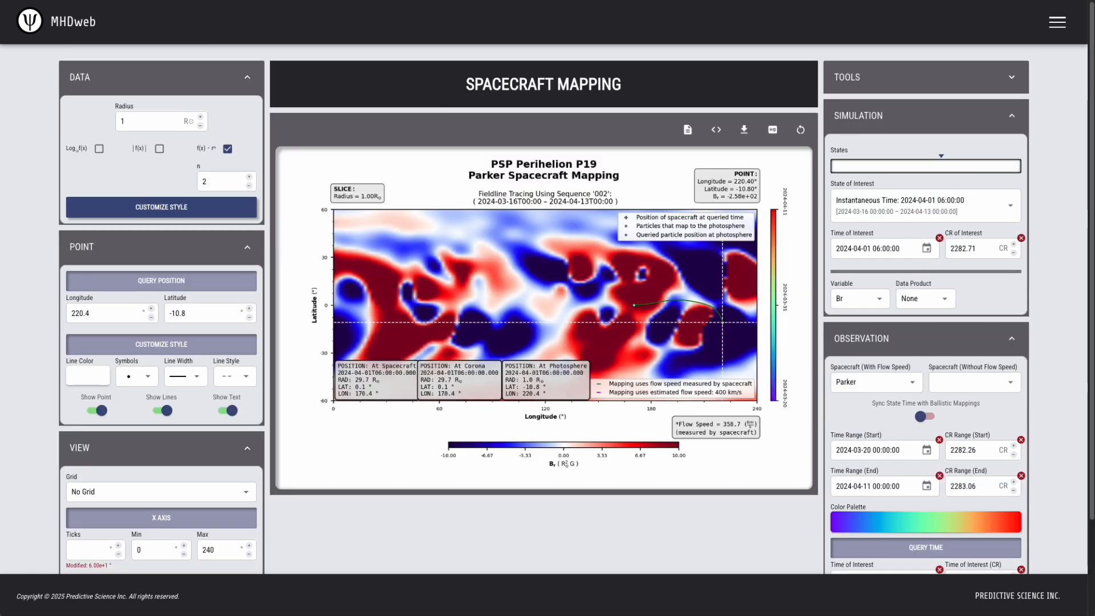
pyautogui.click(952, 71)
# Show the Br slice in the 2D plot at radius 1 R☉
pyautogui.click(867, 175)
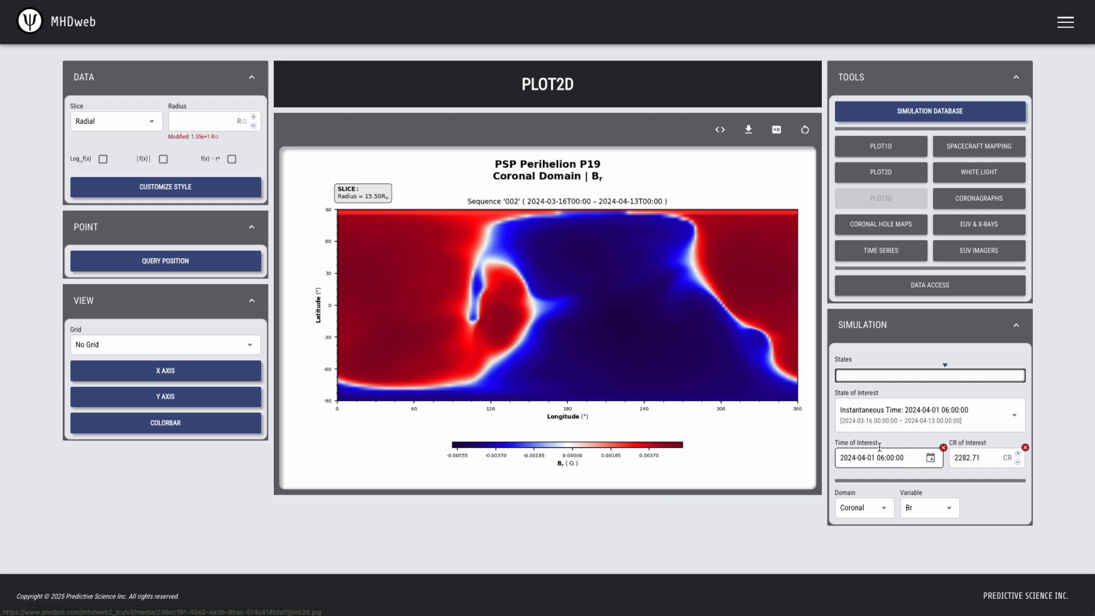
pyautogui.click(899, 458)
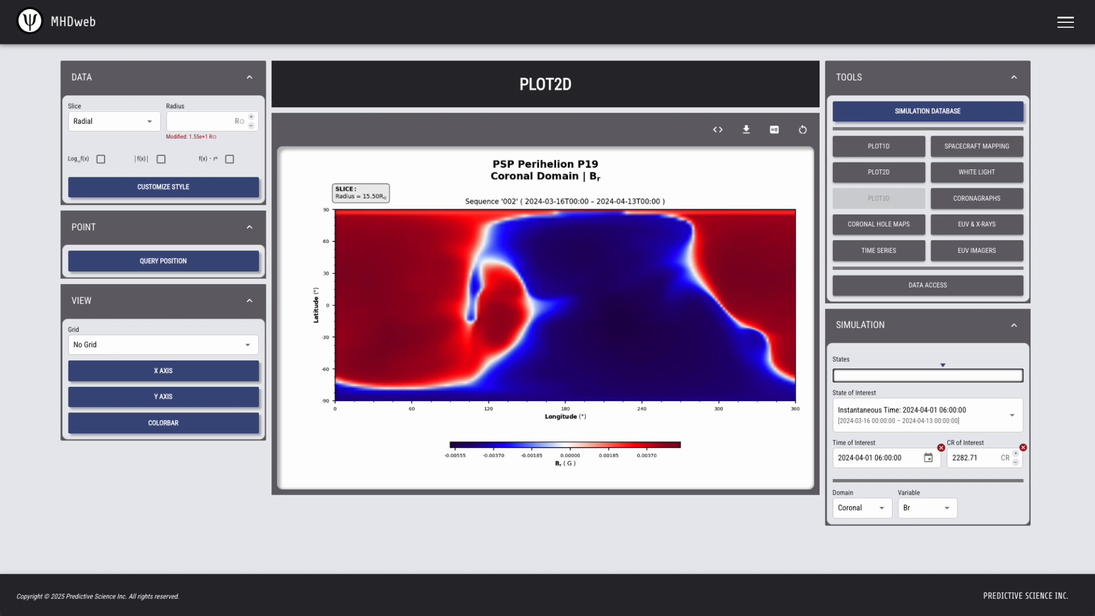
pyautogui.click(185, 122)
pyautogui.write('1')
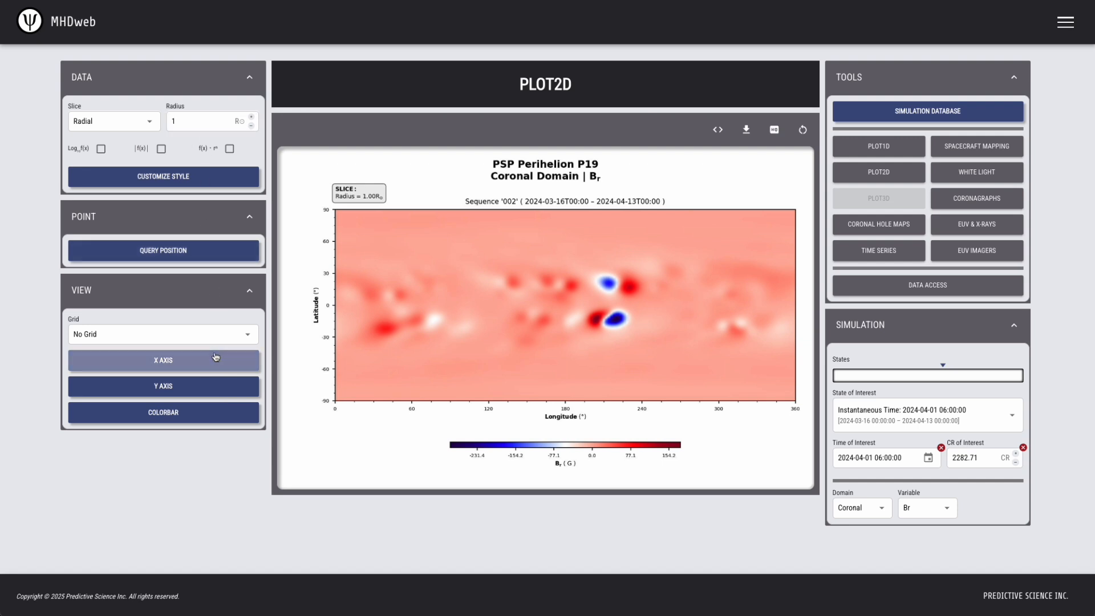
# Make the colour scale symmetric with a ±10 limit
pyautogui.click(174, 413)
pyautogui.click(95, 489)
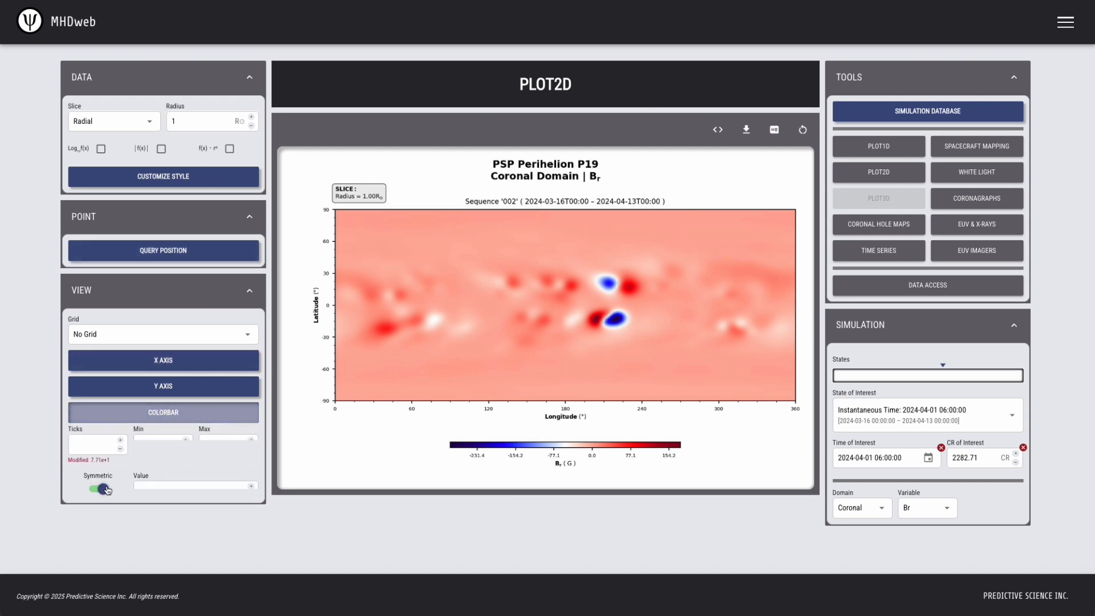
pyautogui.click(183, 492)
pyautogui.write('10')
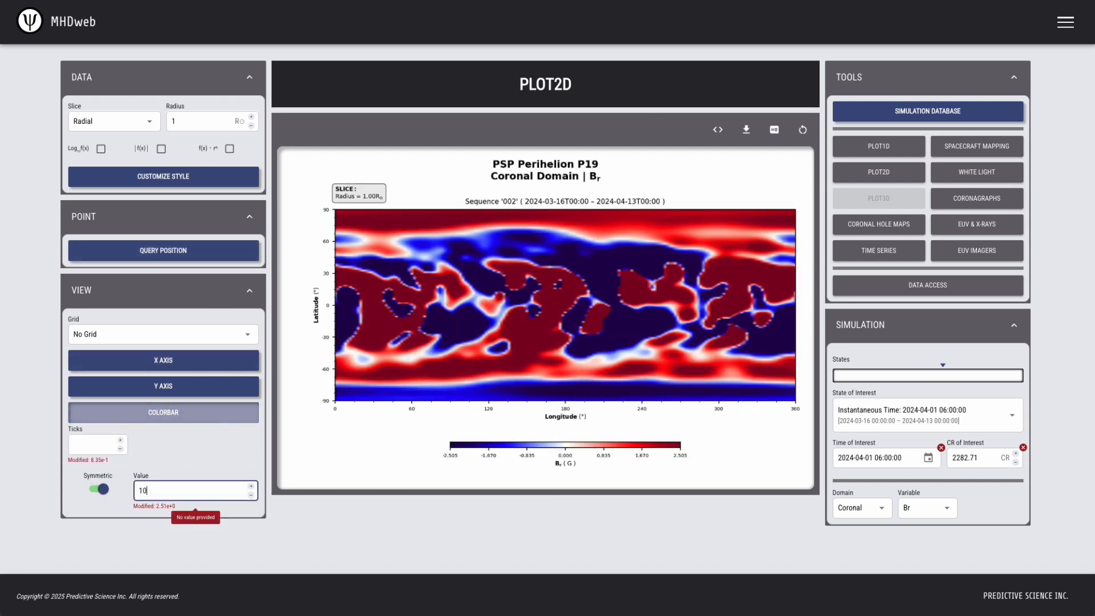
pyautogui.click(313, 556)
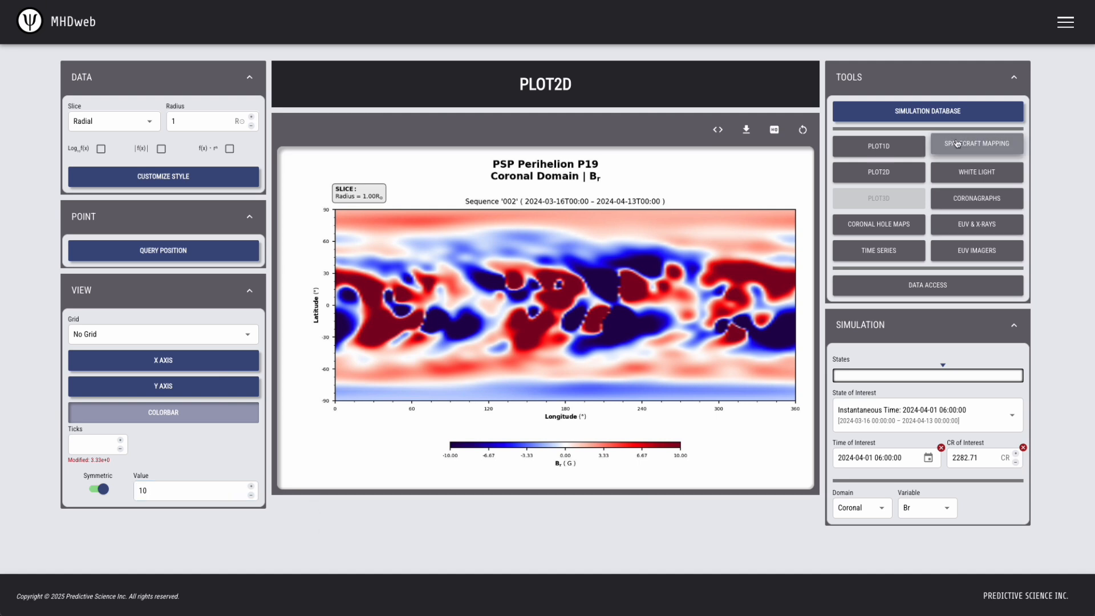
# Mark the query point at longitude 220.4°, latitude -10.8°, then return to Spacecraft Mapping
pyautogui.click(977, 146)
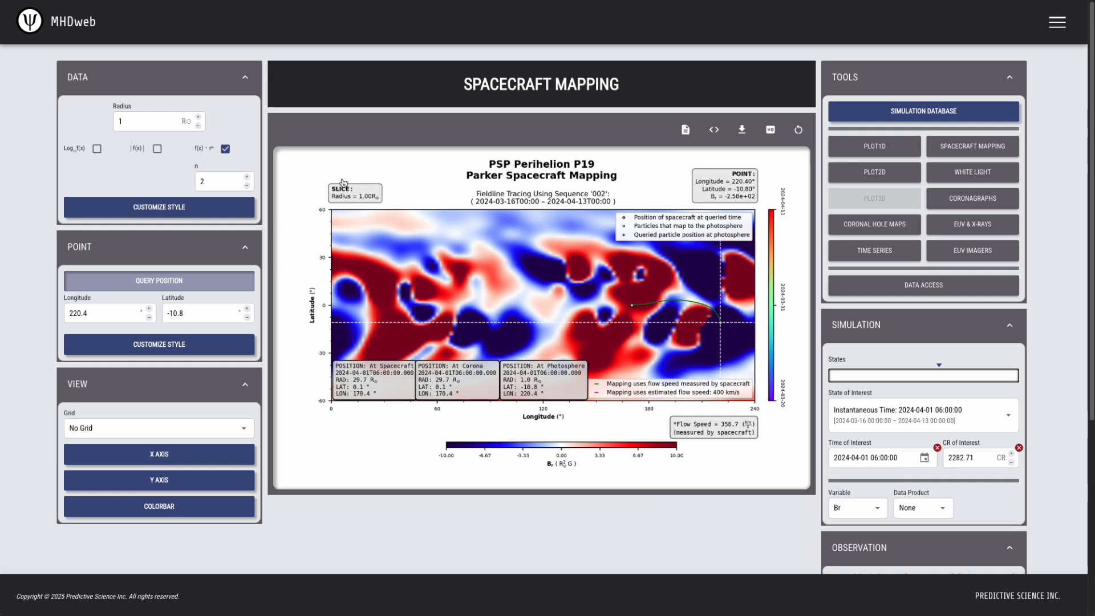
pyautogui.click(908, 176)
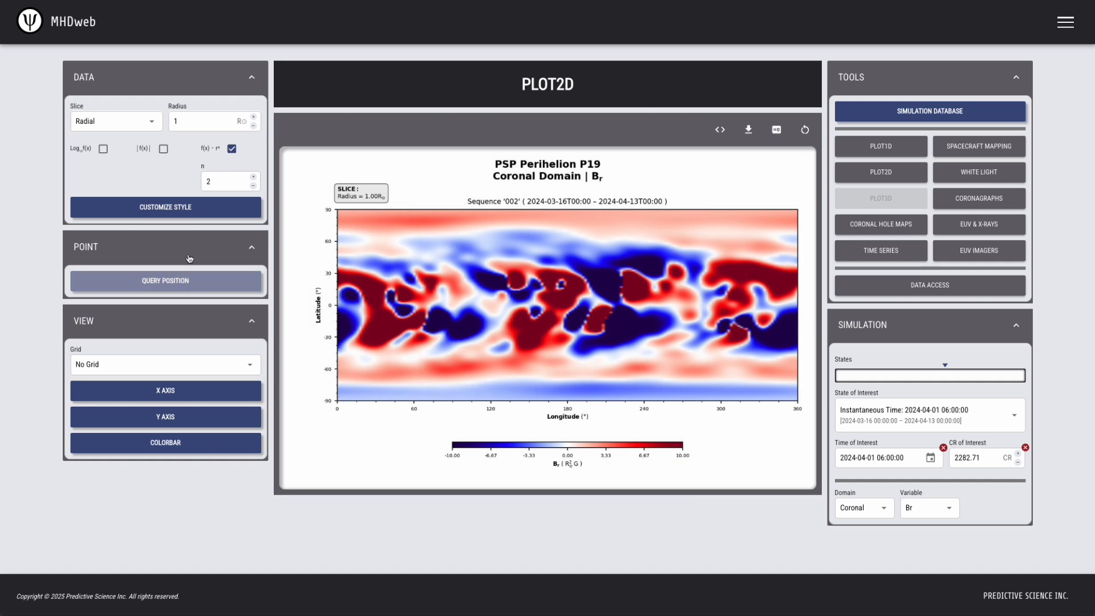
pyautogui.click(173, 281)
pyautogui.click(121, 314)
pyautogui.write('220.4')
pyautogui.press('Tab')
pyautogui.write('-10.8')
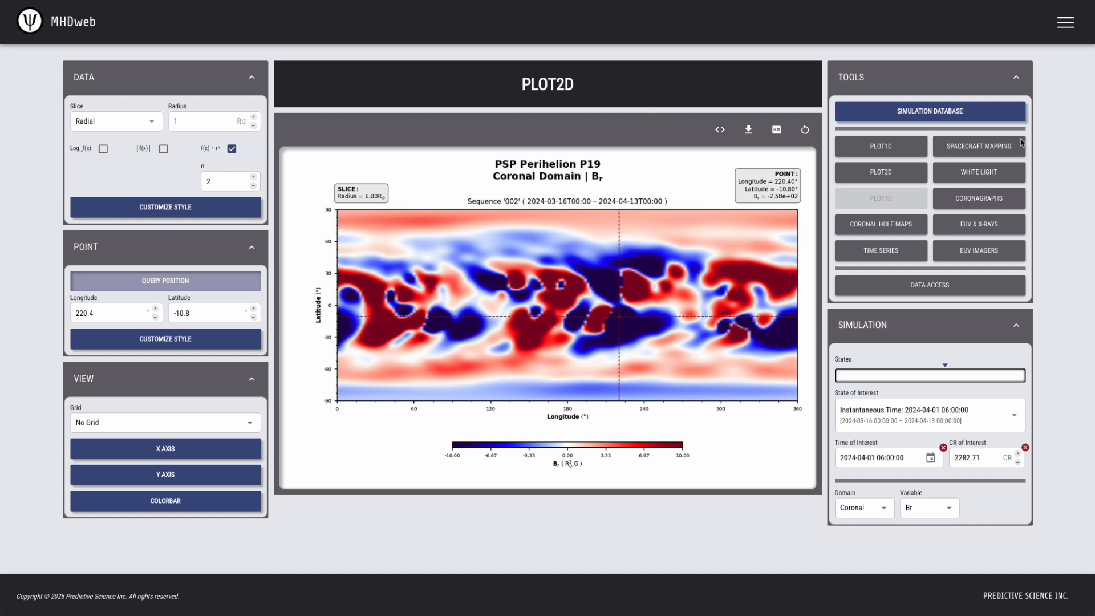
pyautogui.click(979, 146)
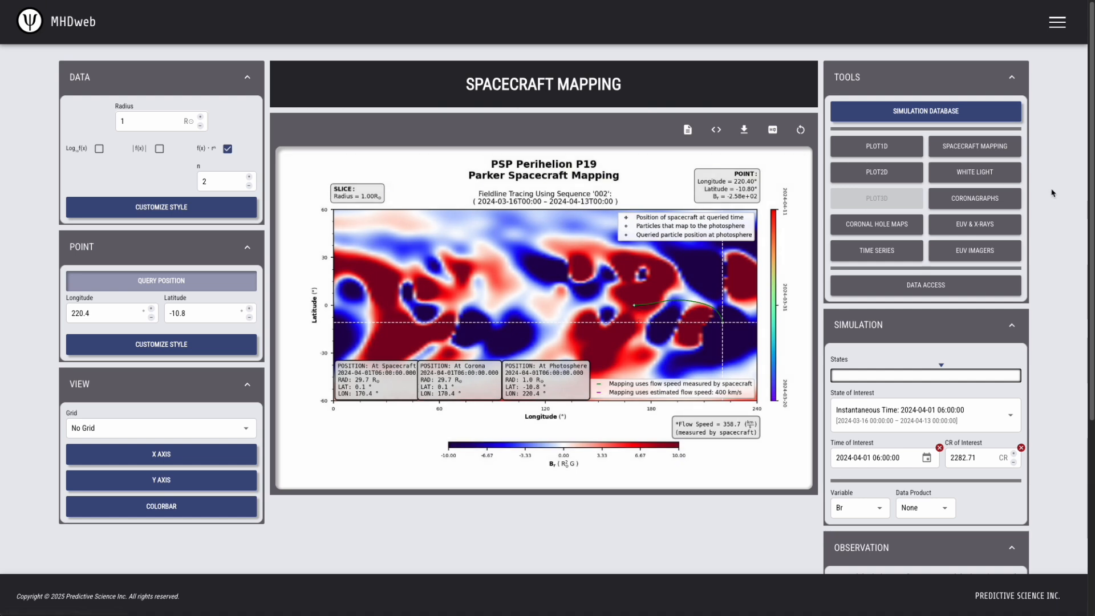
# Switch the 2D plot to a longitudinal Br slice at longitude 170.4°
pyautogui.click(877, 171)
pyautogui.click(109, 123)
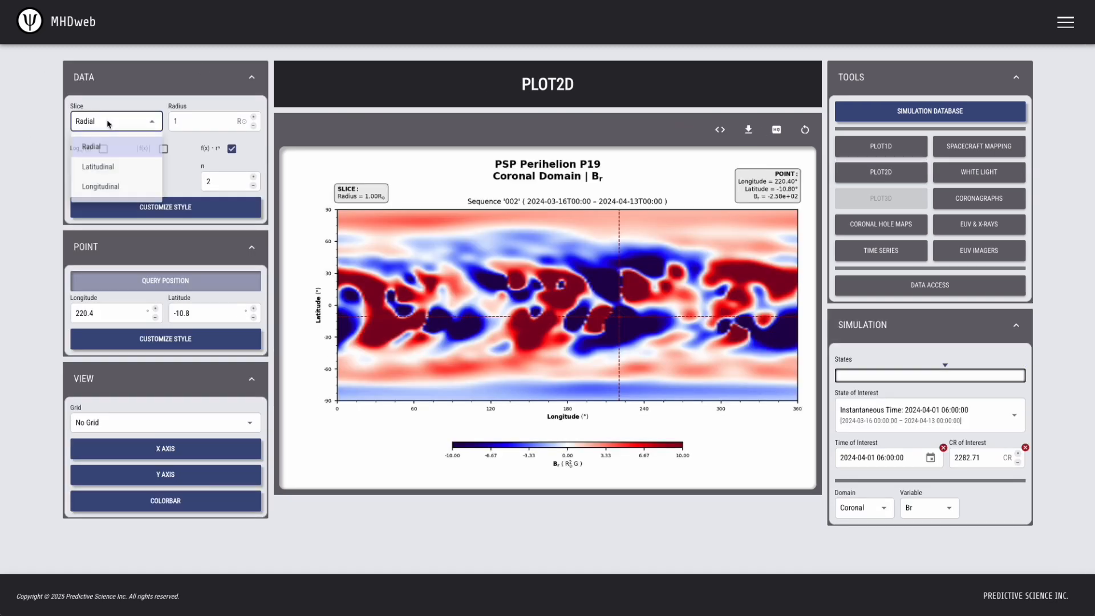
pyautogui.click(126, 190)
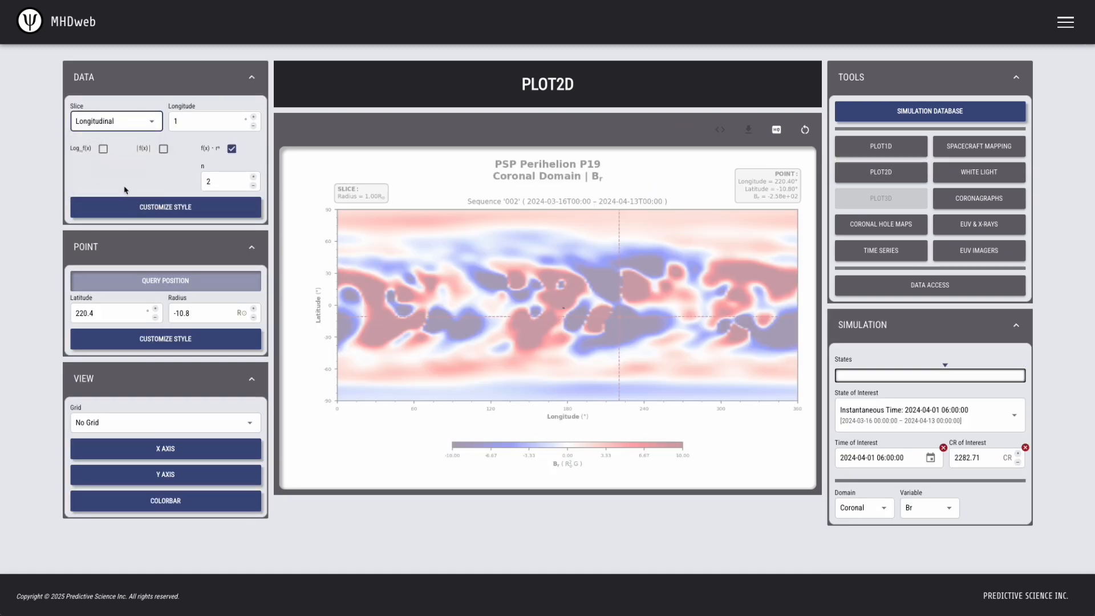
pyautogui.doubleClick(167, 120)
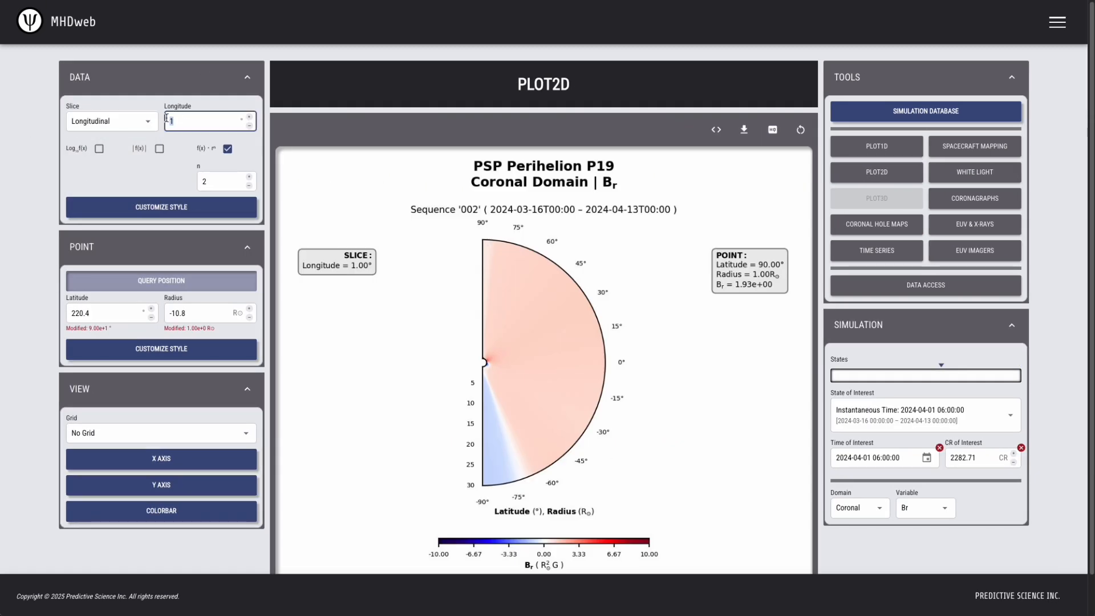
pyautogui.write('170.4')
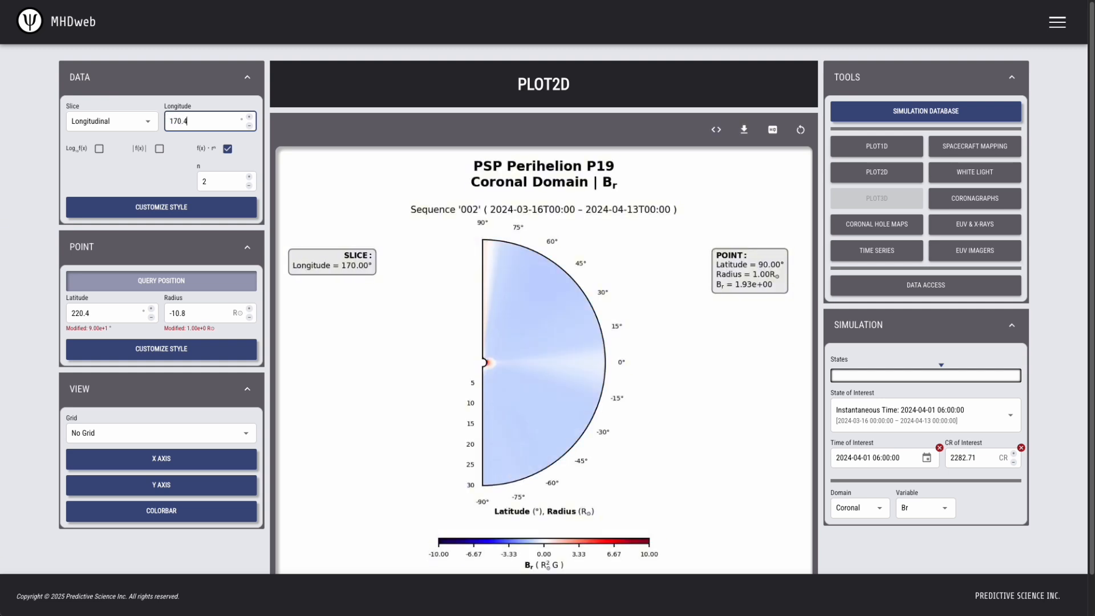
pyautogui.click(1075, 137)
# Turn off position querying and step the slice longitude from 180° to 220°
pyautogui.click(130, 281)
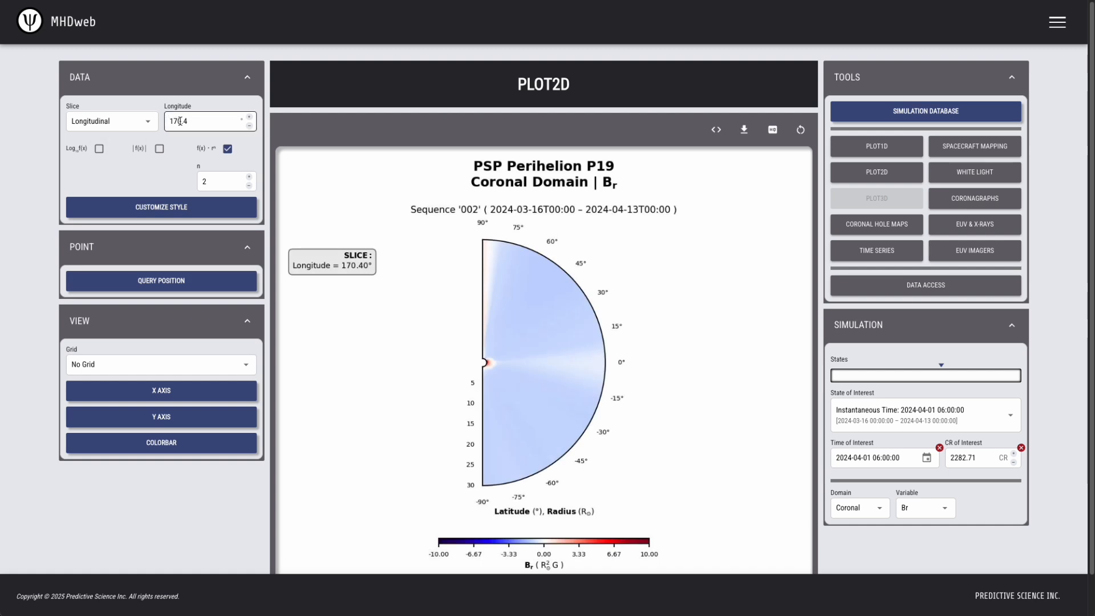
pyautogui.moveTo(201, 121); pyautogui.dragTo(149, 124)
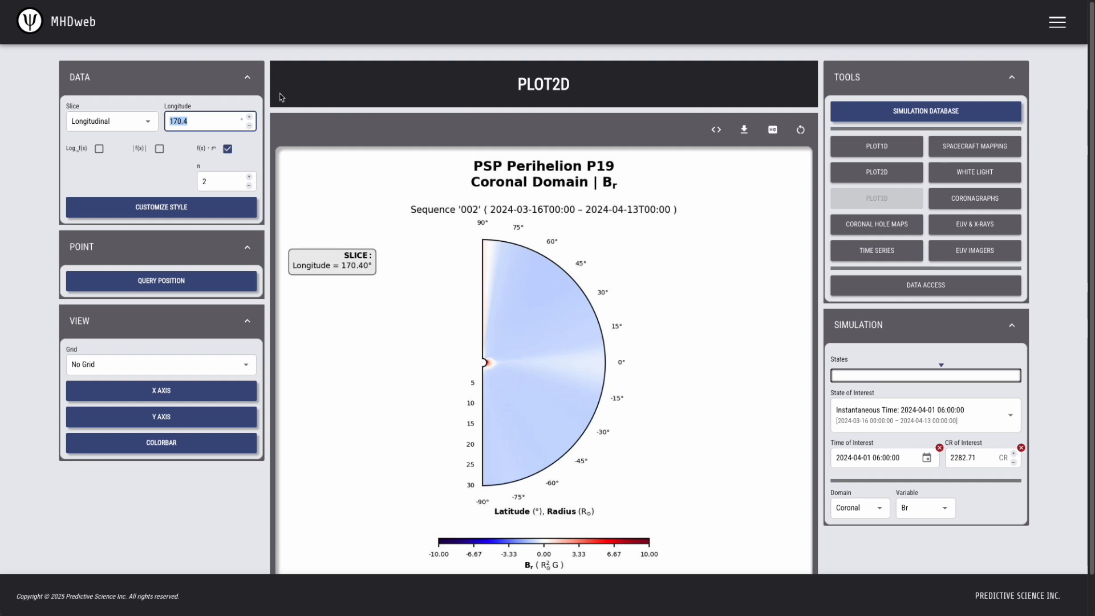
pyautogui.write('180')
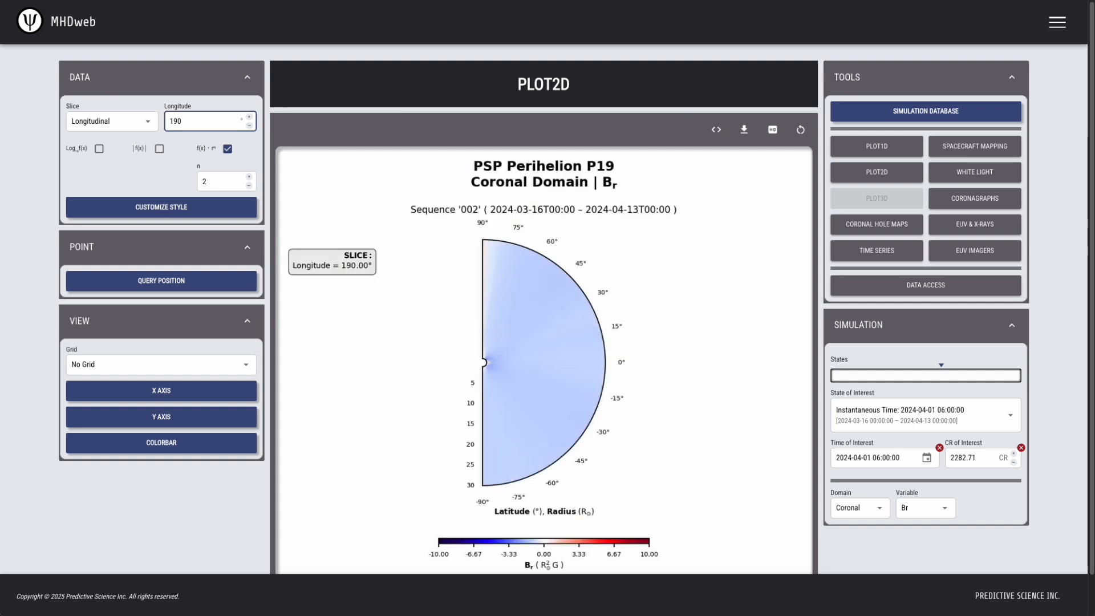
pyautogui.write('20')
pyautogui.write('1')
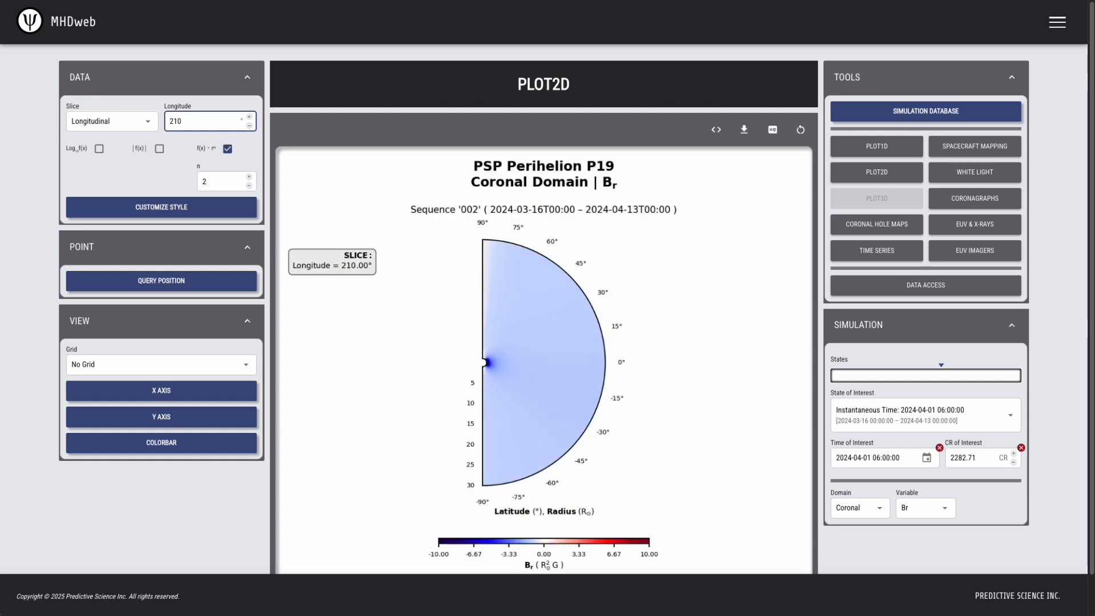
pyautogui.press('BackSpace')
pyautogui.write('2')
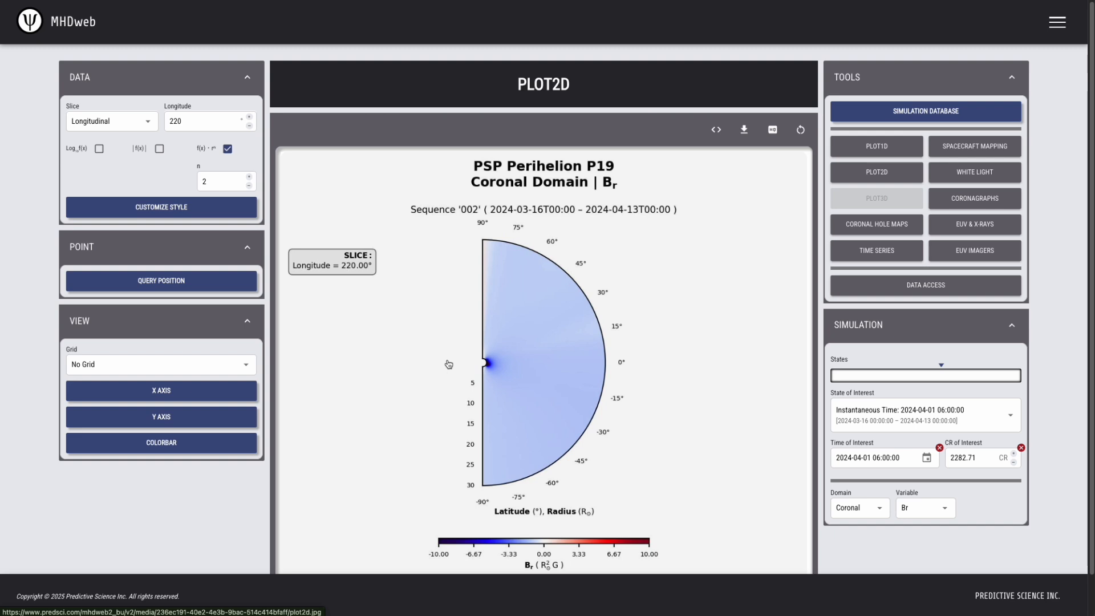
# Limit the radial Y axis to a range of 1 to 5 R☉
pyautogui.click(205, 426)
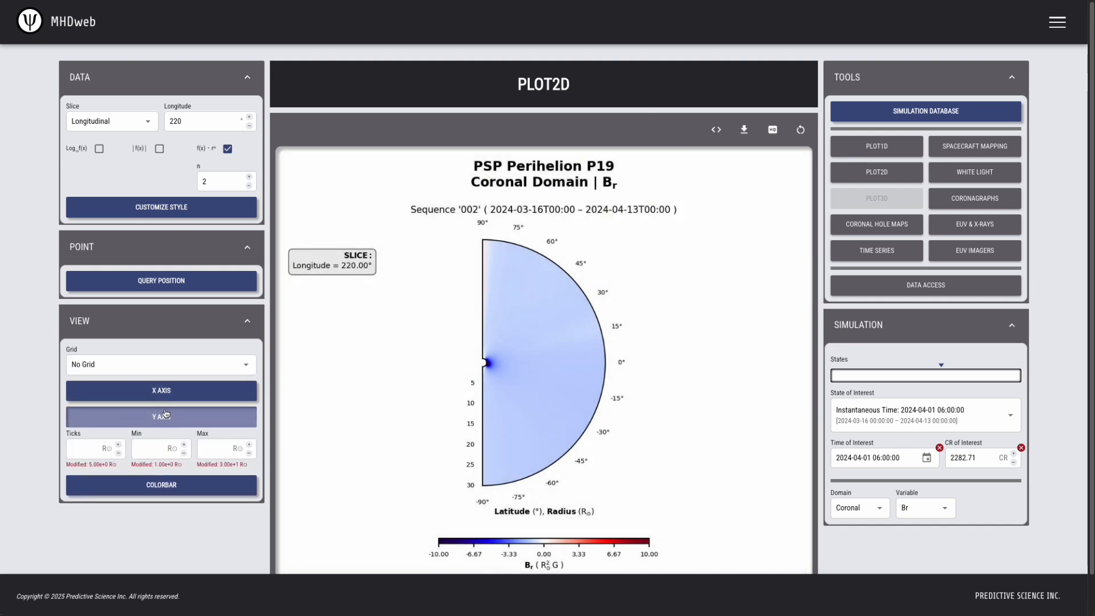
pyautogui.click(156, 446)
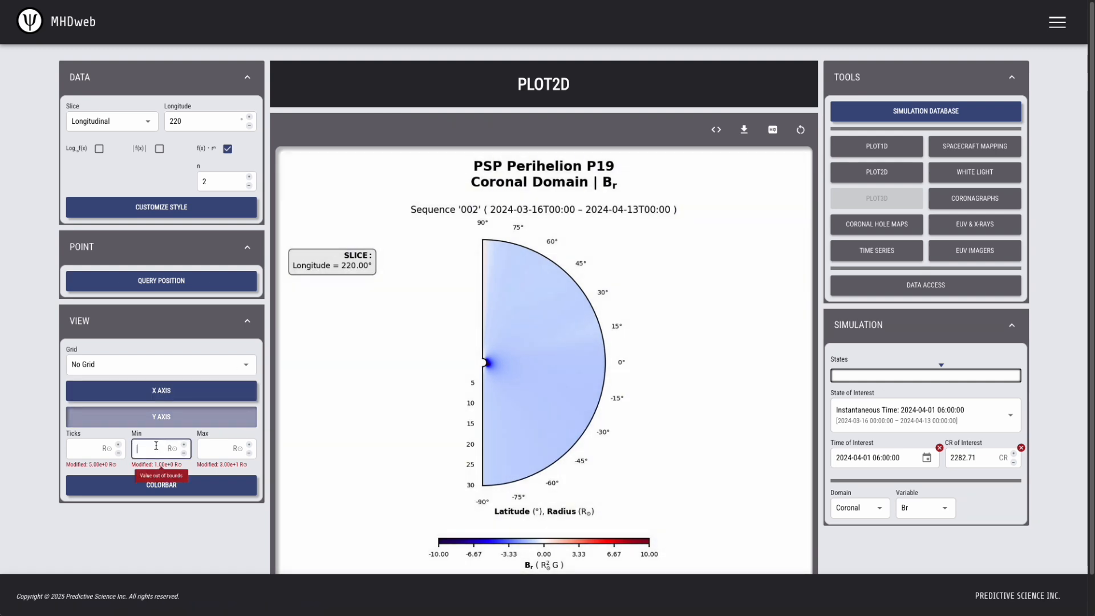
pyautogui.write('1')
pyautogui.press('Tab')
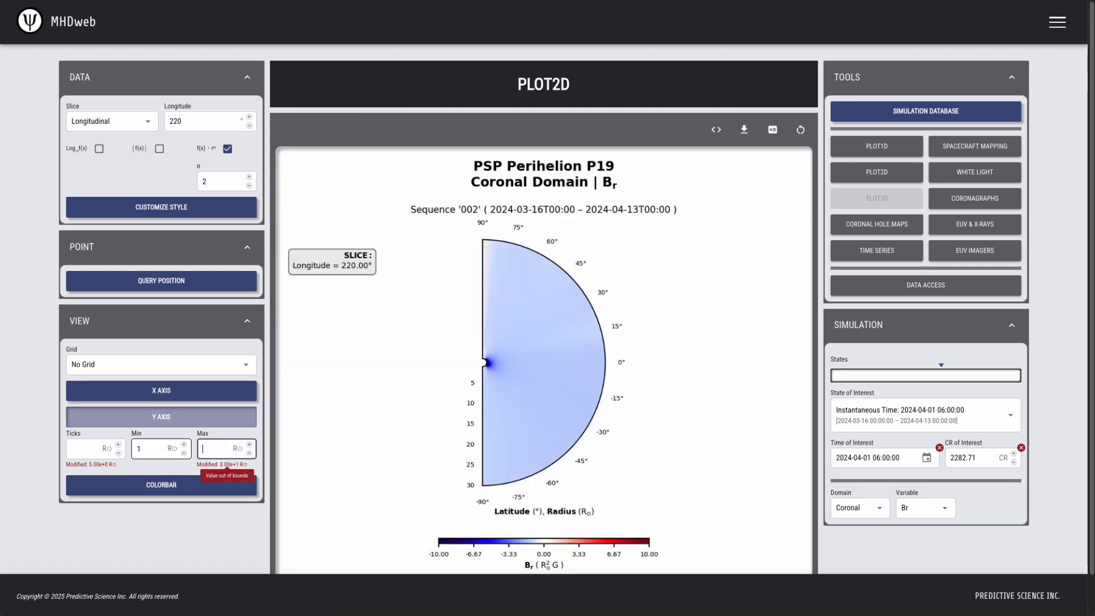
pyautogui.write('5')
pyautogui.click(148, 534)
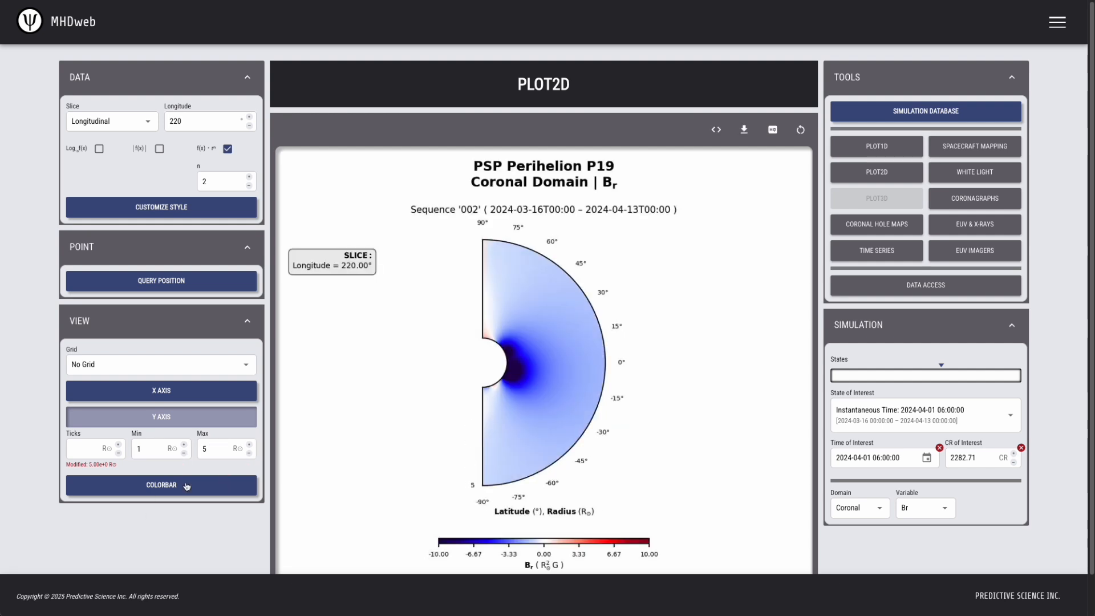
# Step the slice longitude through 170°, 190°, 200° and 210°
pyautogui.moveTo(194, 126); pyautogui.dragTo(168, 124)
pyautogui.write('170')
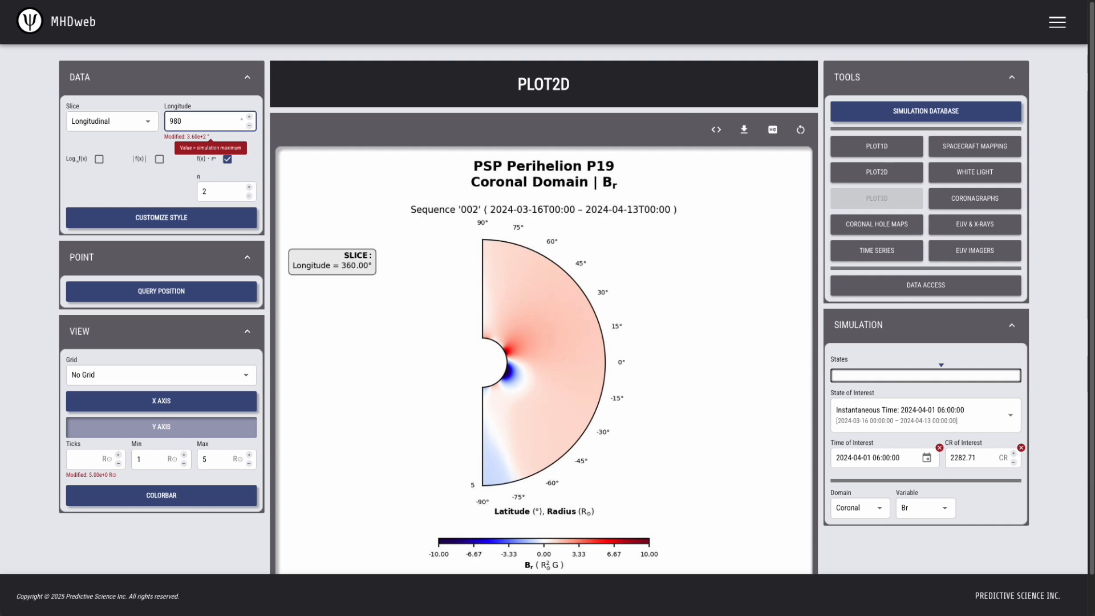
pyautogui.write('19')
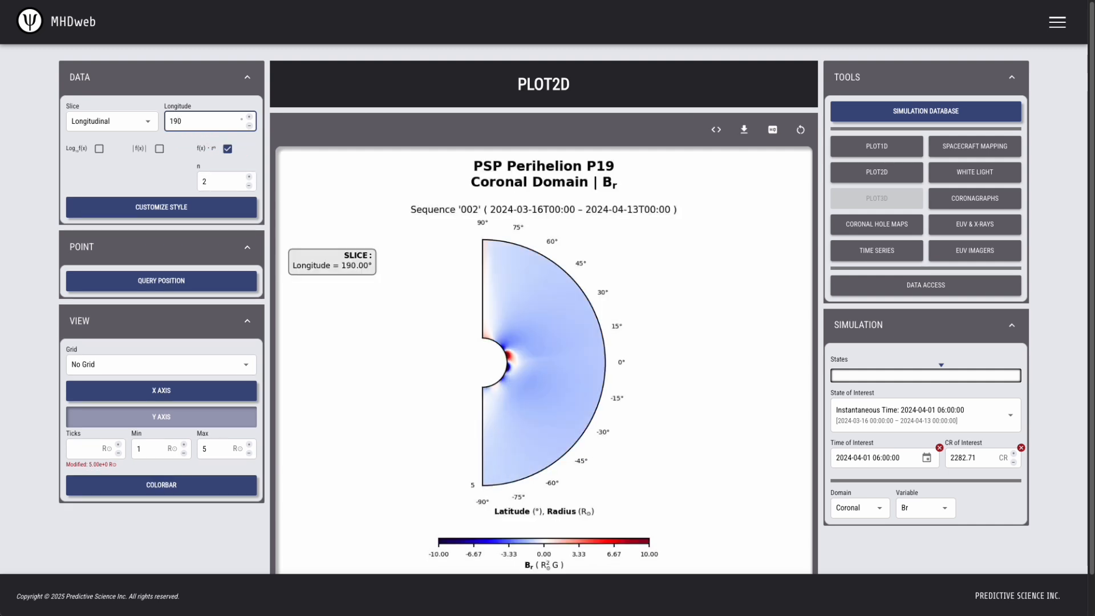
pyautogui.press('BackSpace')
pyautogui.write('200')
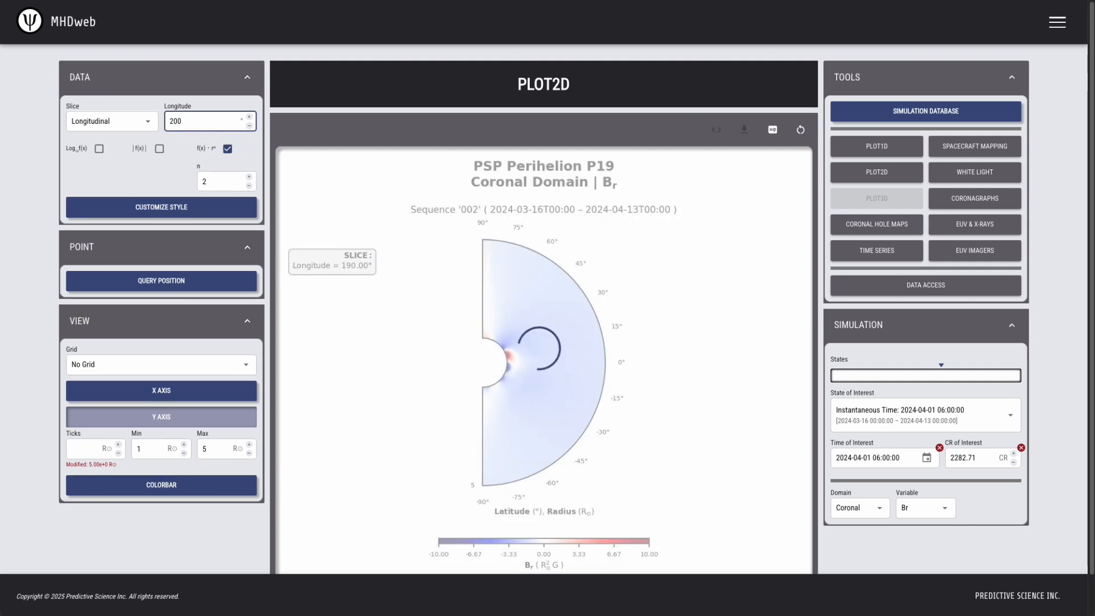
pyautogui.press('BackSpace')
pyautogui.write('1')
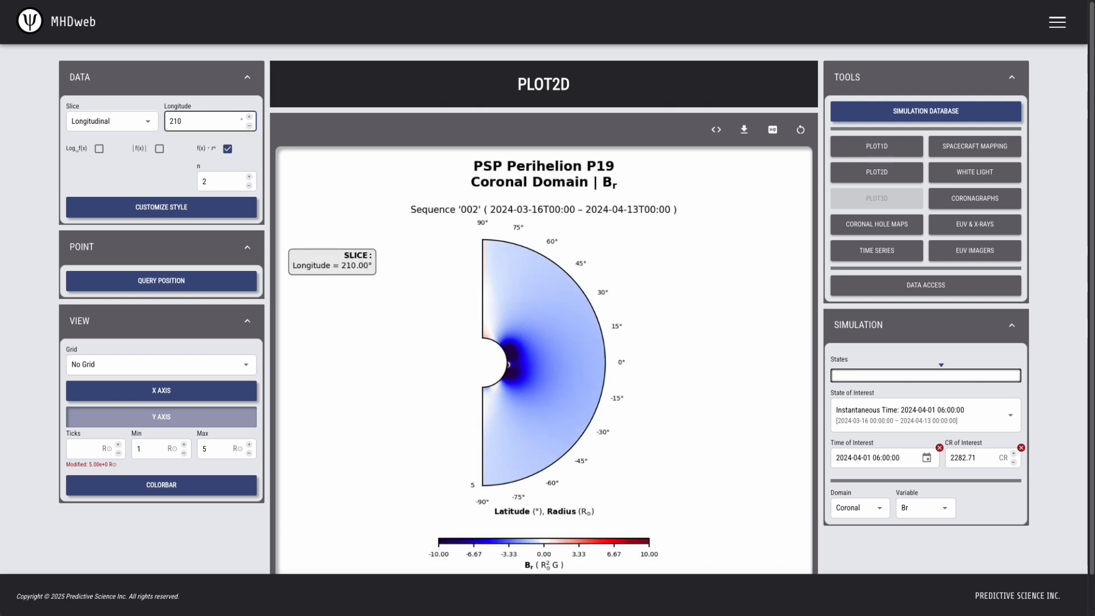
# Apply the 220° slice longitude and return to the Spacecraft Mapping view
pyautogui.click(366, 66)
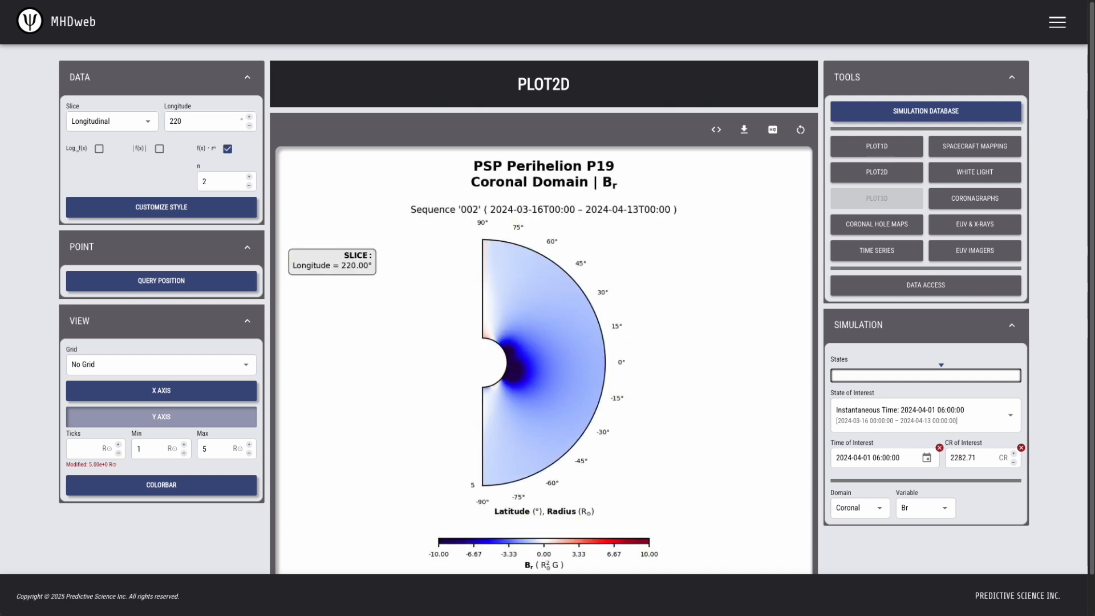
pyautogui.click(986, 147)
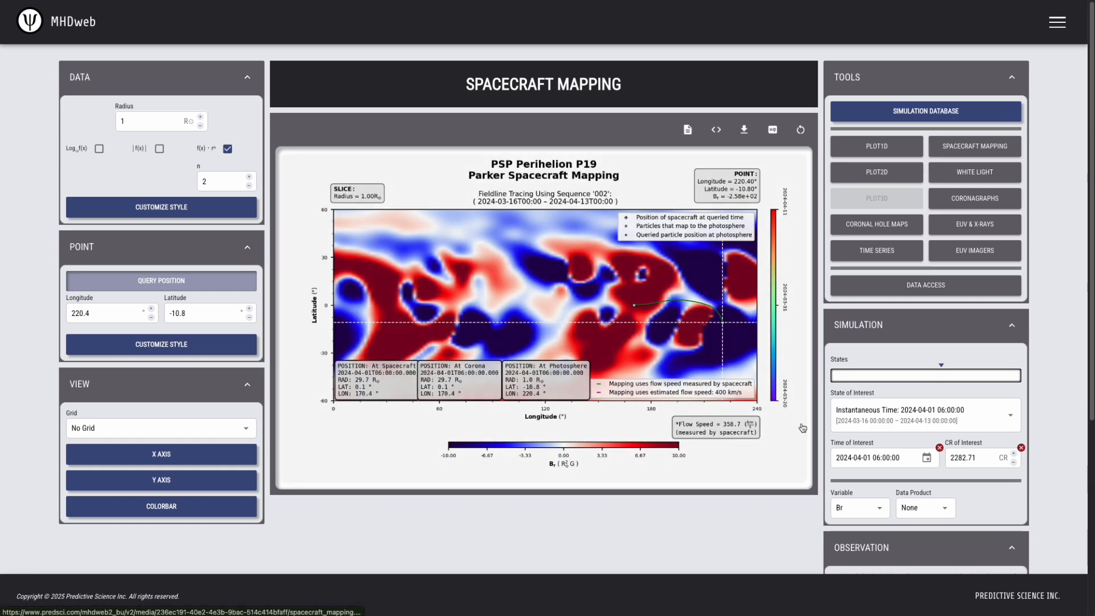
pyautogui.scroll(-1, 806, 487)
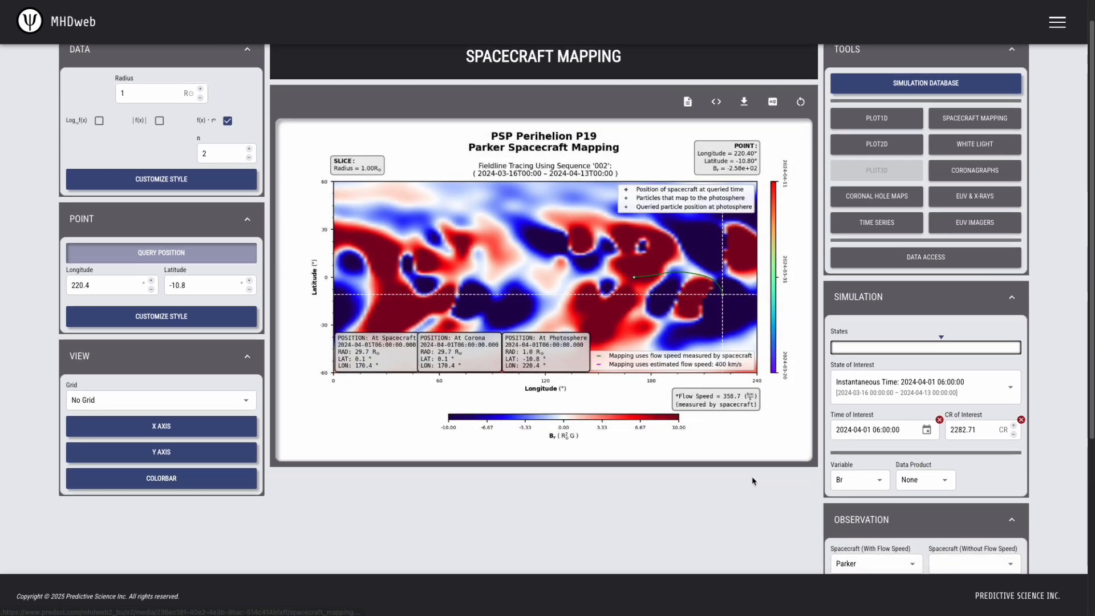
pyautogui.scroll(1, 752, 481)
pyautogui.click(962, 80)
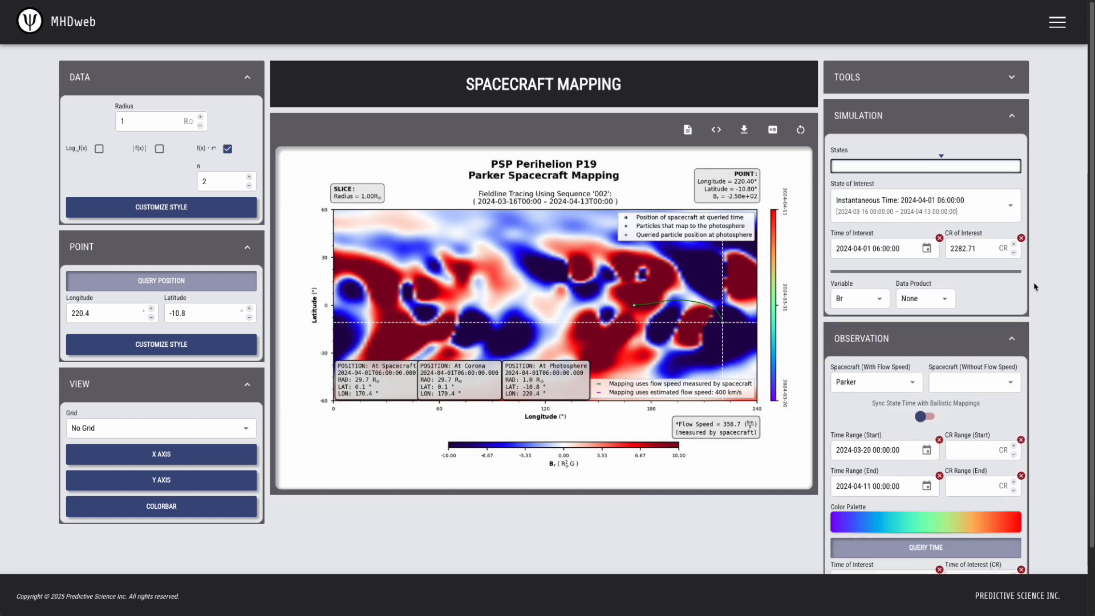
# Cycle the mapped spacecraft through Solar Orbiter, Stereo Ahead and Parker, ending on Stereo Ahead
pyautogui.click(875, 385)
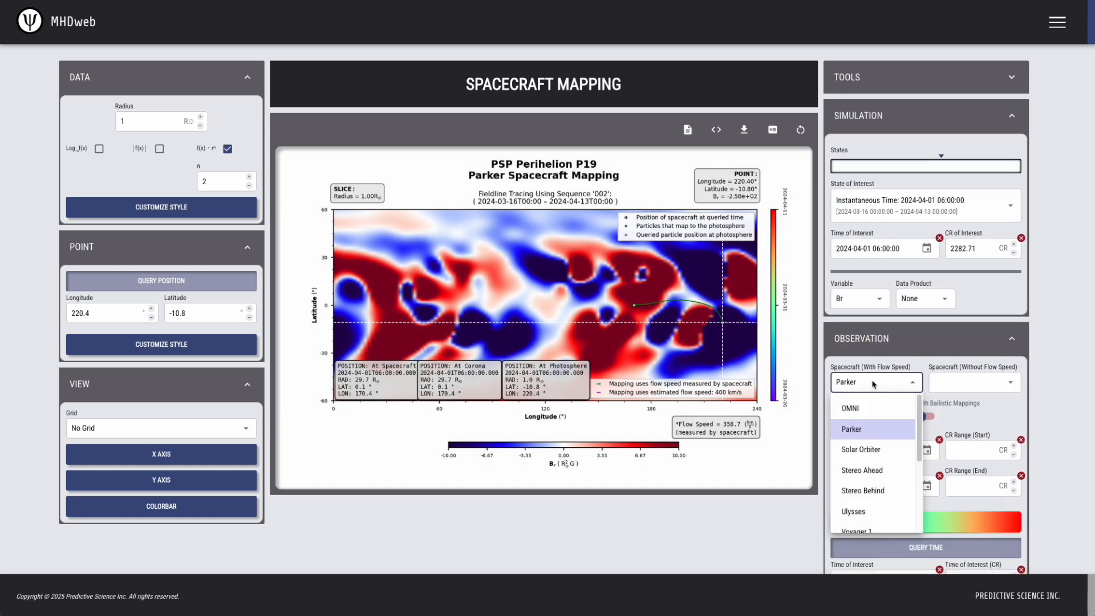
pyautogui.click(870, 450)
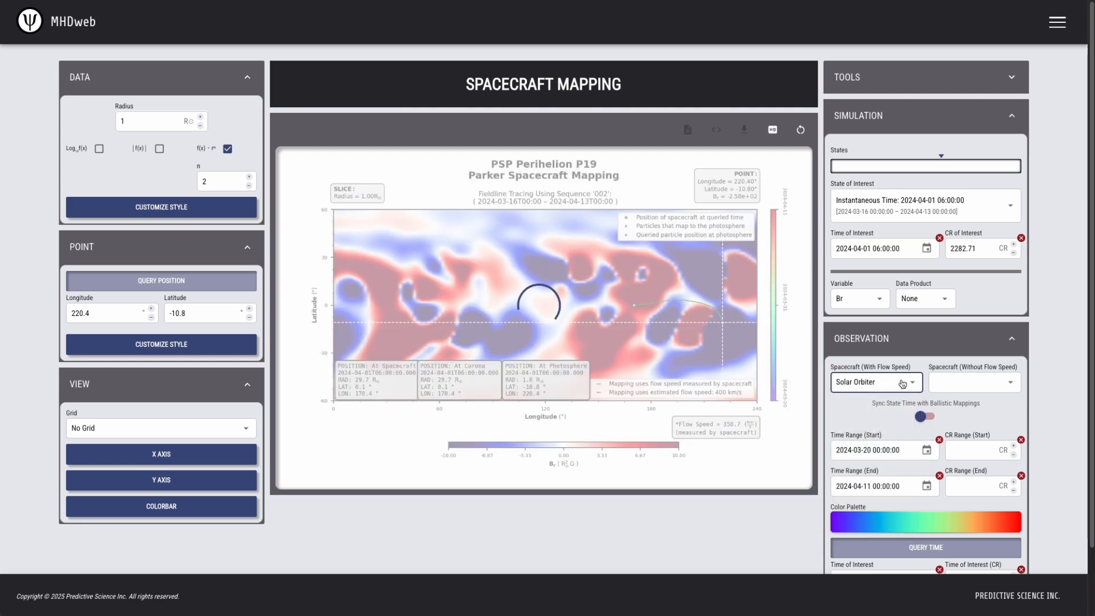
pyautogui.click(902, 386)
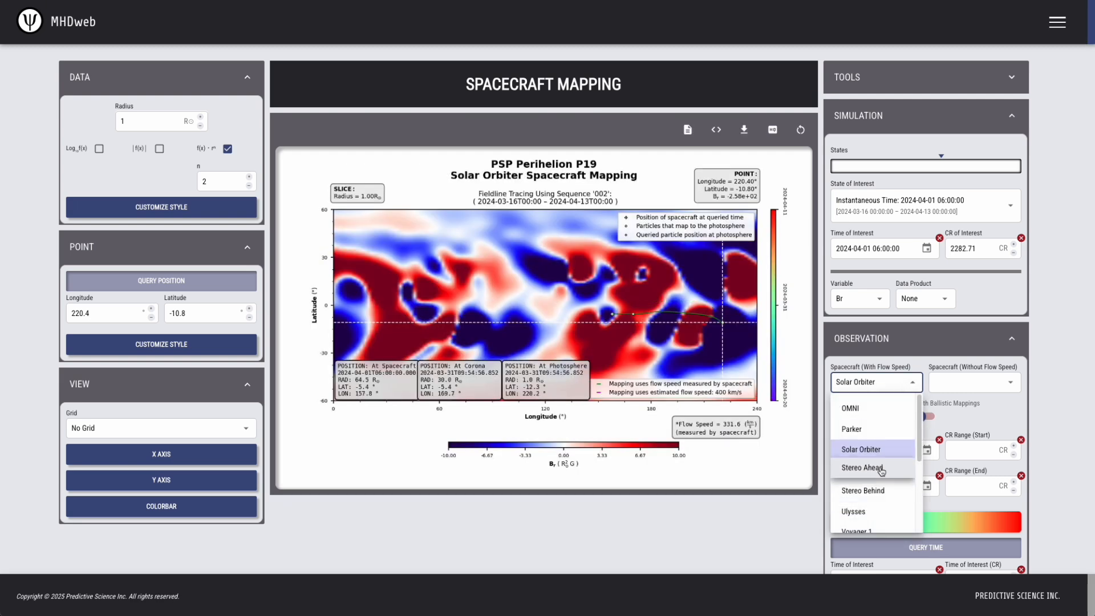
pyautogui.click(861, 478)
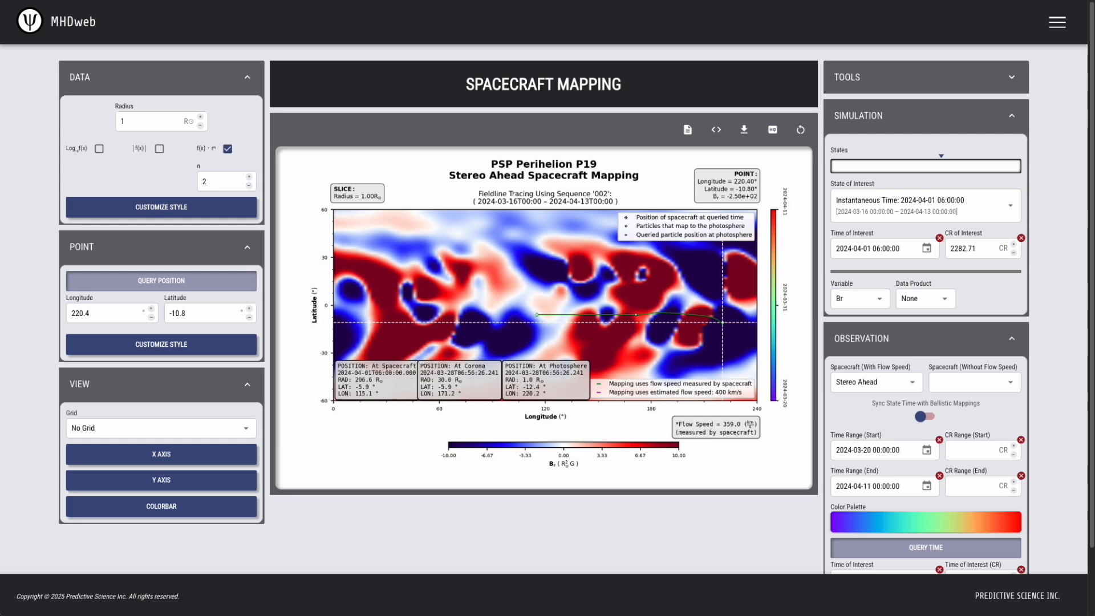
pyautogui.click(892, 388)
pyautogui.click(873, 448)
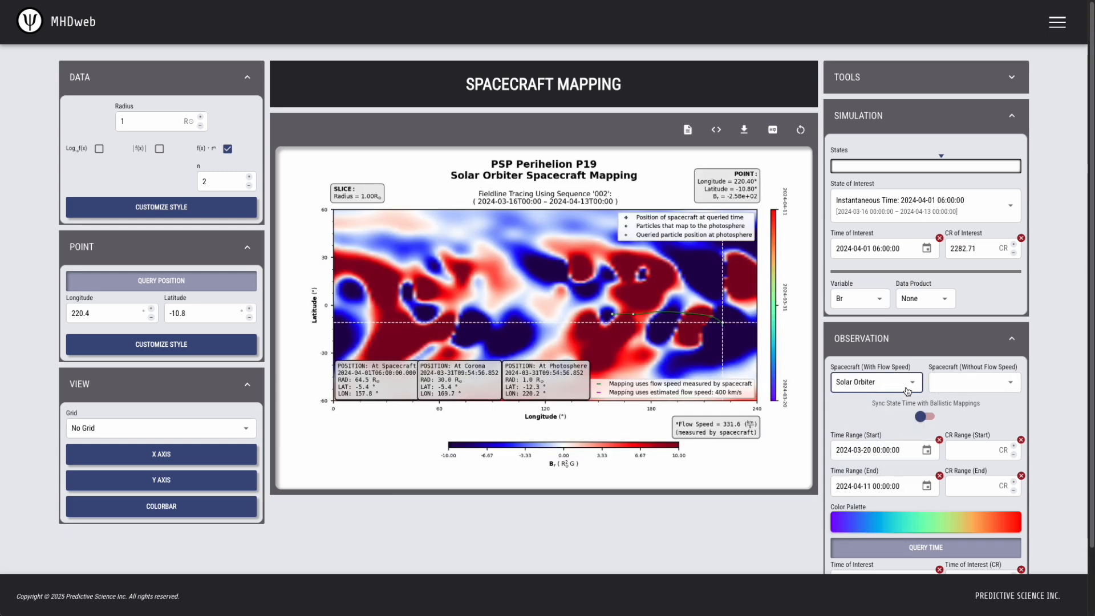
pyautogui.click(907, 388)
pyautogui.click(889, 428)
pyautogui.click(884, 390)
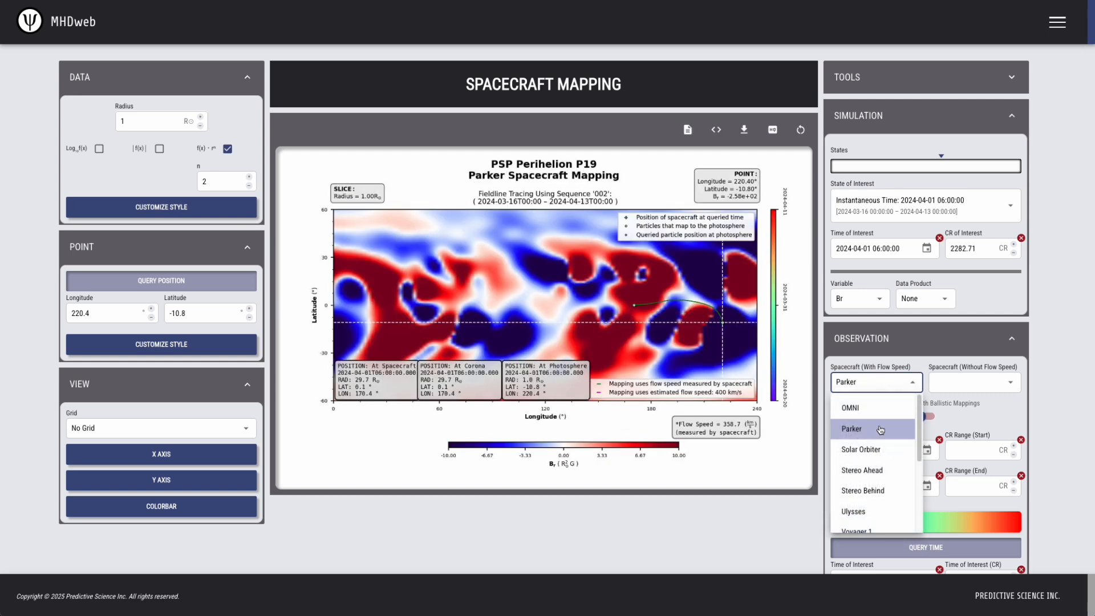
pyautogui.click(884, 447)
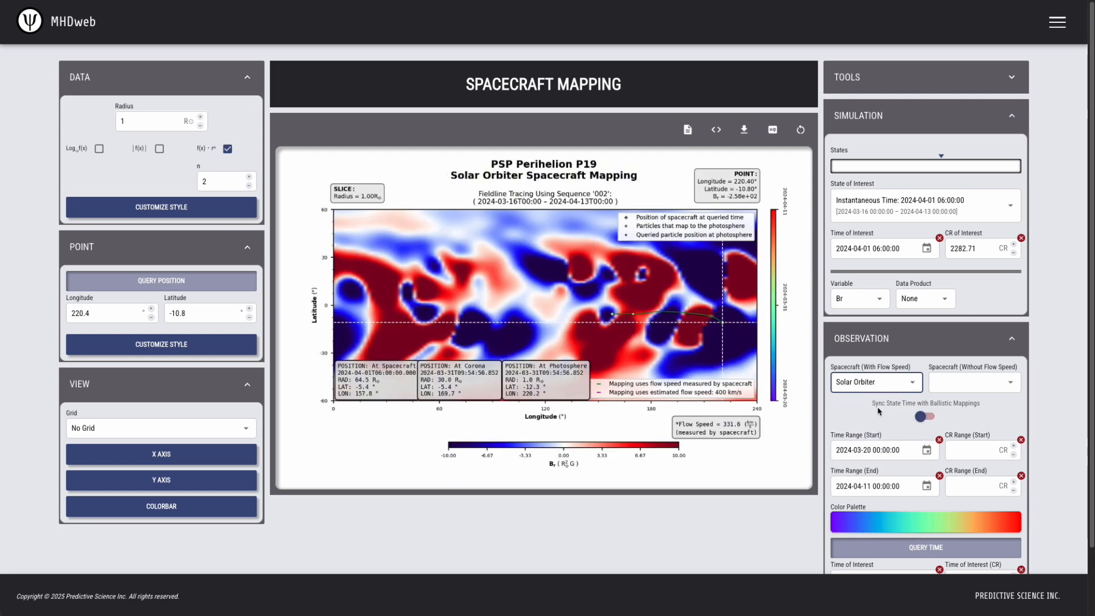
pyautogui.click(885, 387)
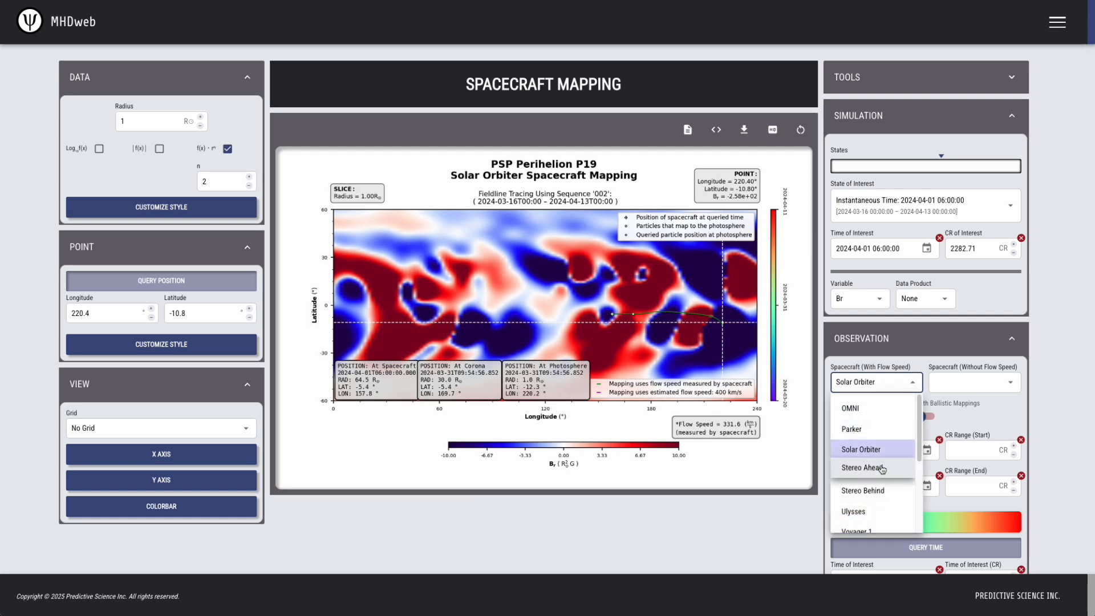
pyautogui.click(879, 470)
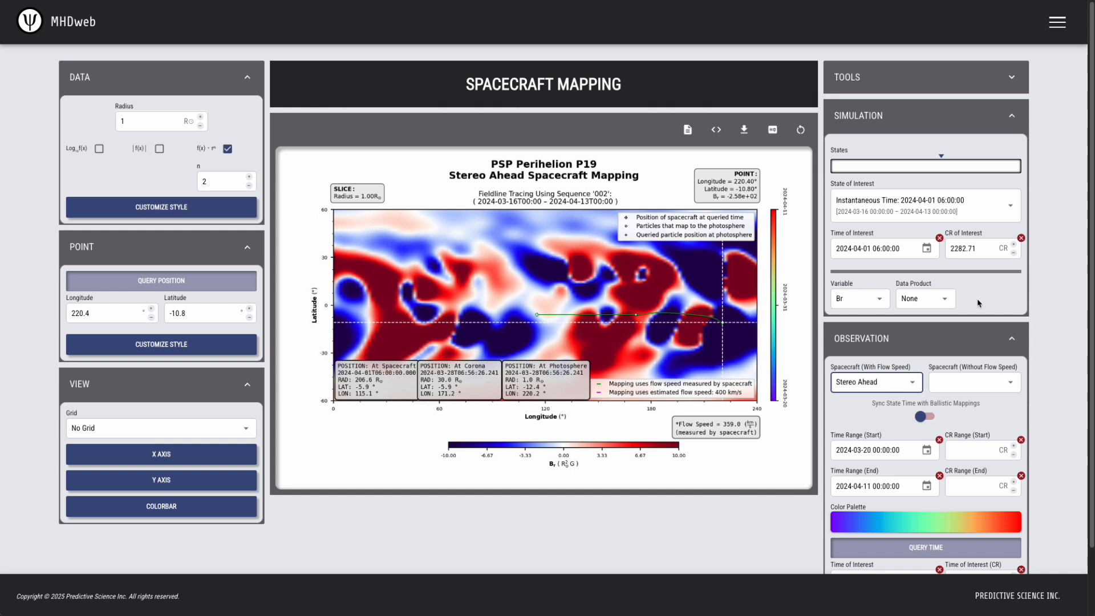
# Switch the data product to CH Map and compare Solar Orbiter and Parker mappings
pyautogui.click(933, 300)
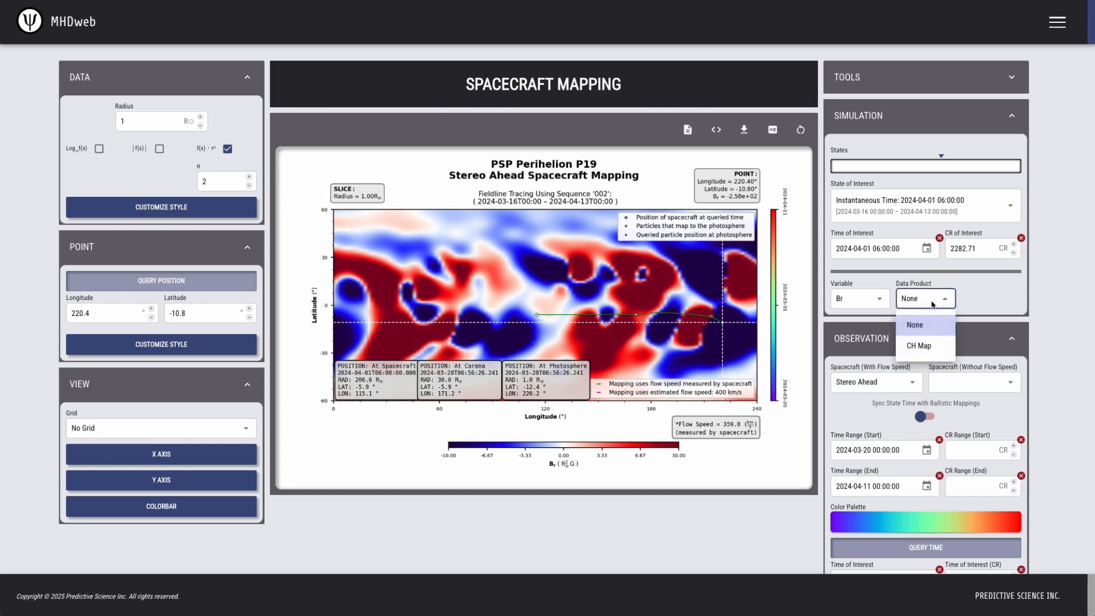
pyautogui.click(935, 347)
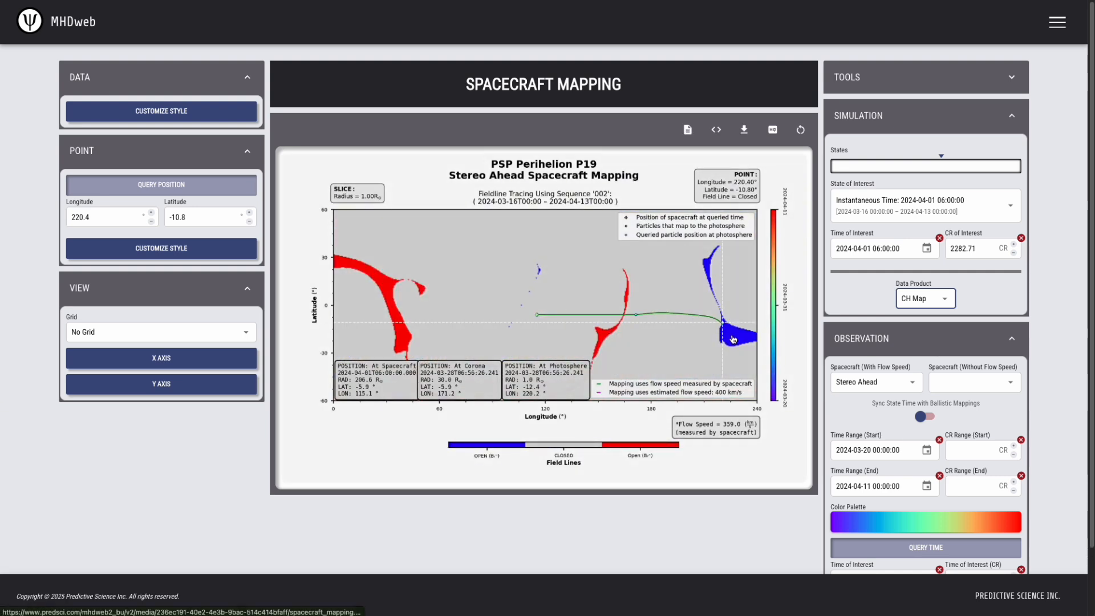
pyautogui.click(897, 388)
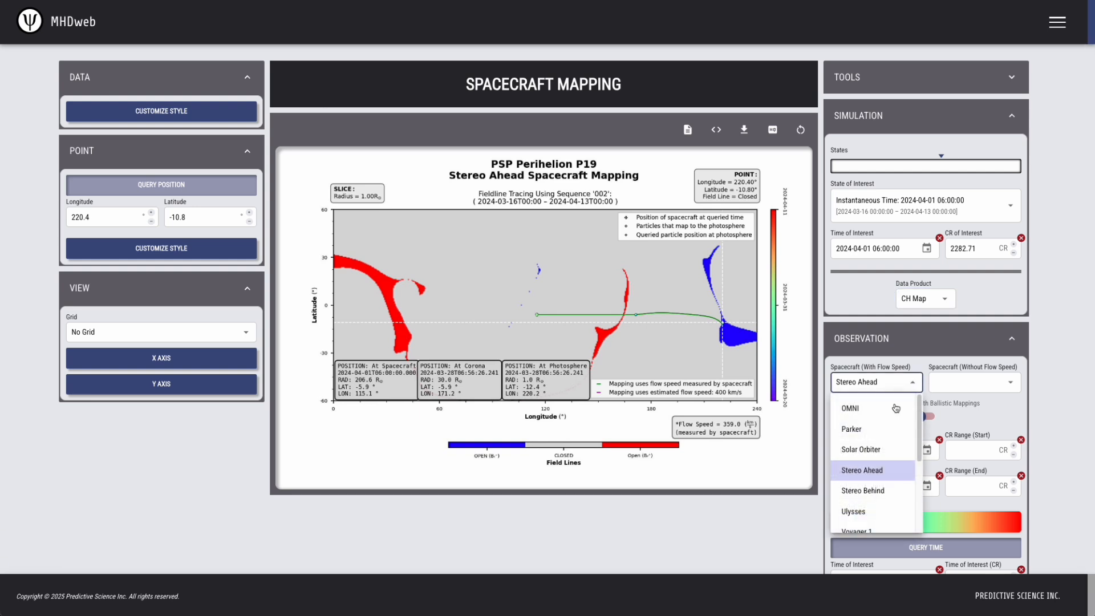
pyautogui.click(865, 450)
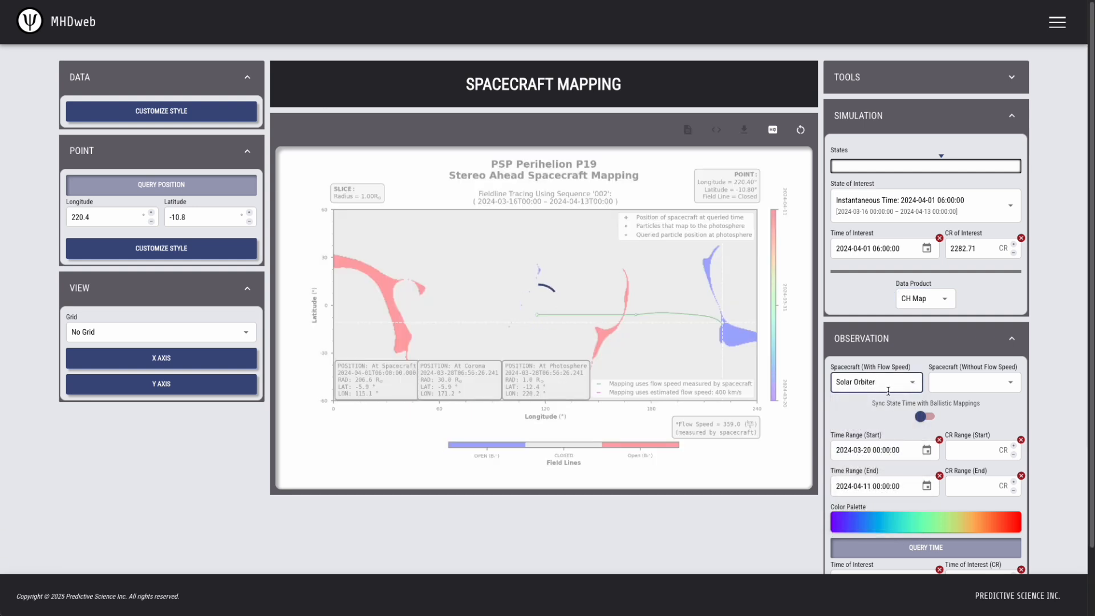
pyautogui.click(889, 386)
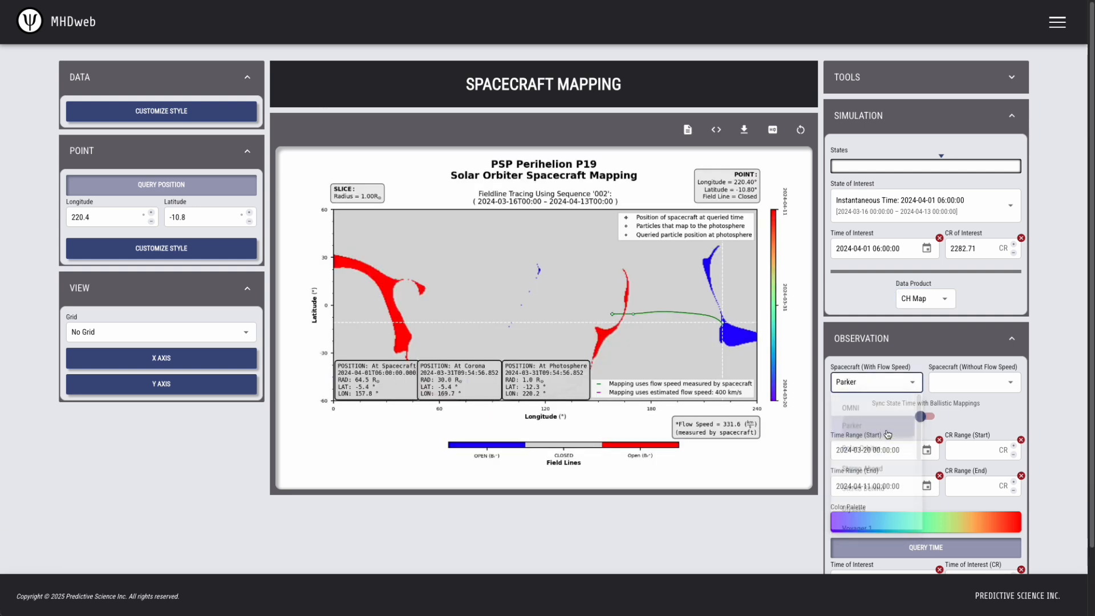
pyautogui.click(888, 435)
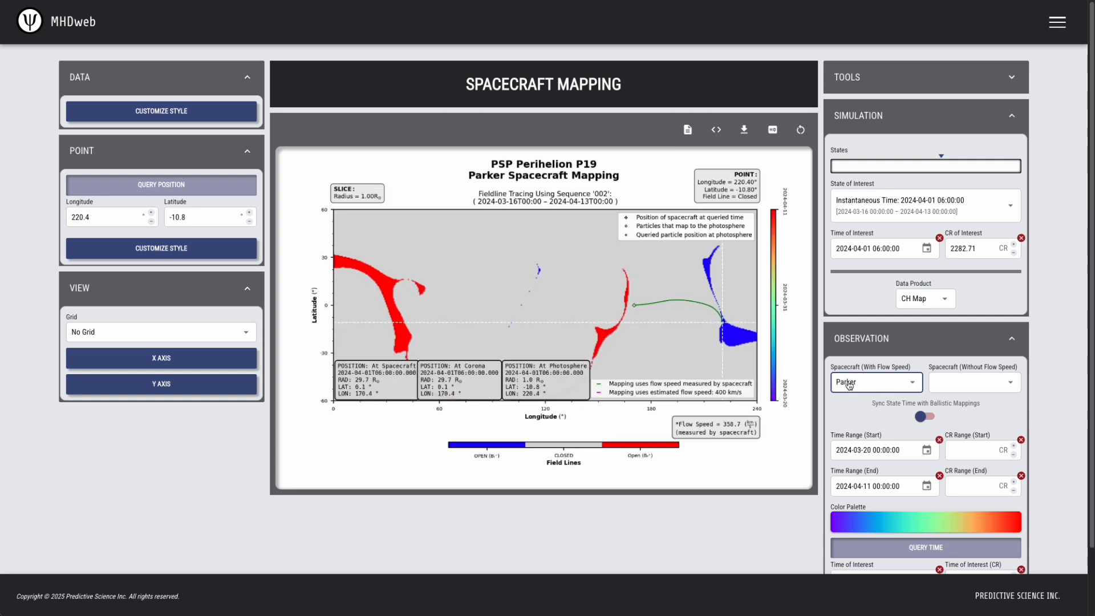
# Cycle the mapping through Solar Orbiter and Stereo Ahead, ending back on Parker
pyautogui.click(878, 384)
pyautogui.click(888, 436)
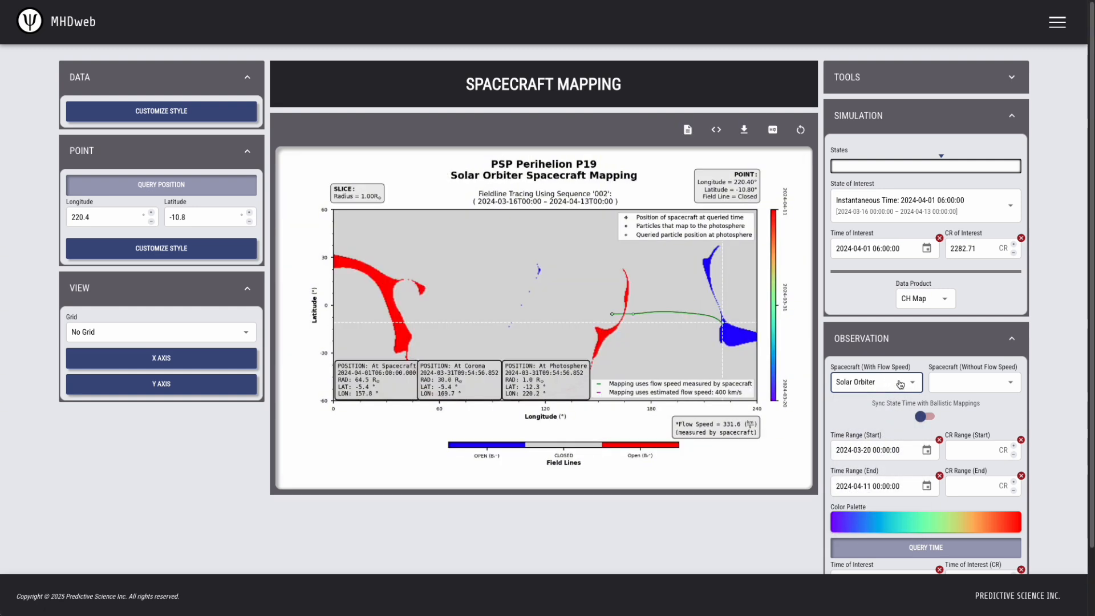
pyautogui.click(901, 384)
pyautogui.click(893, 467)
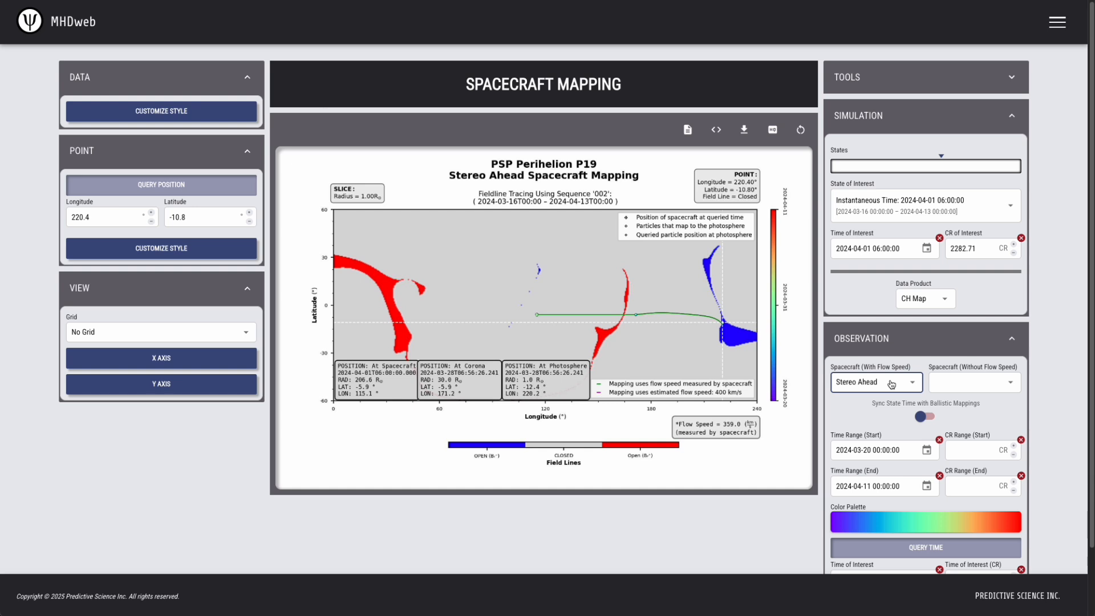
pyautogui.click(891, 384)
pyautogui.click(897, 448)
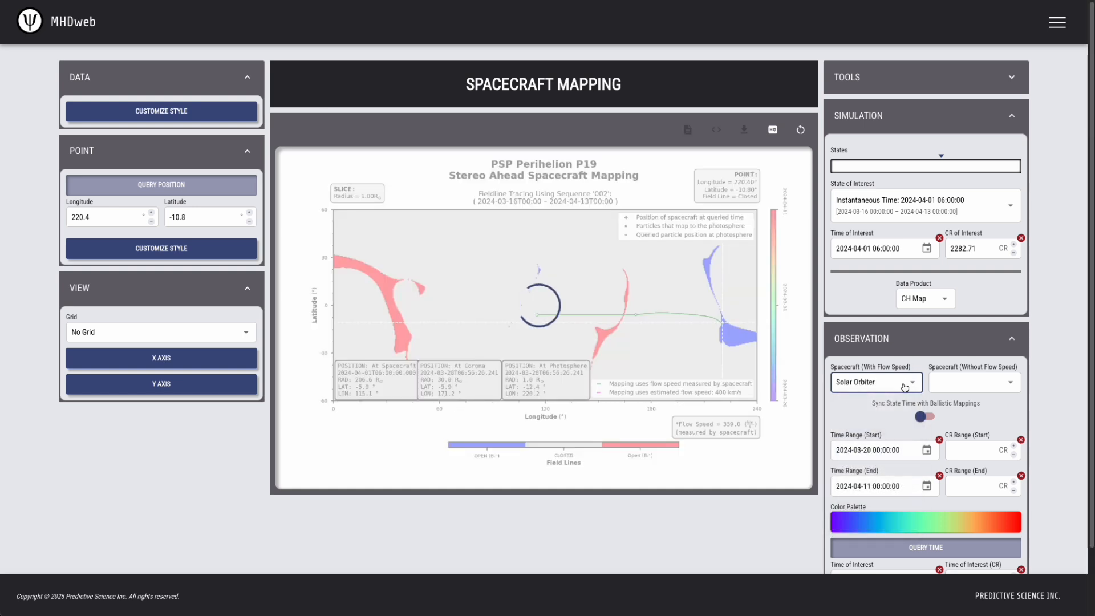
pyautogui.click(905, 388)
pyautogui.click(893, 427)
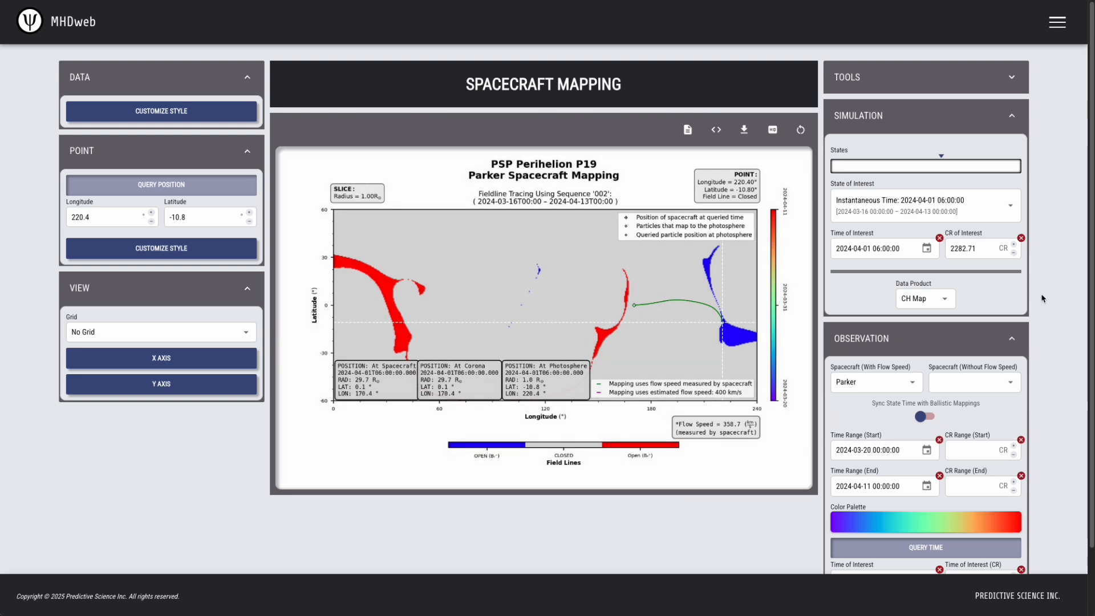
# Enable a point cloud with 32 points, radius first 2.97 then 5.8
pyautogui.scroll(-2, 1040, 297)
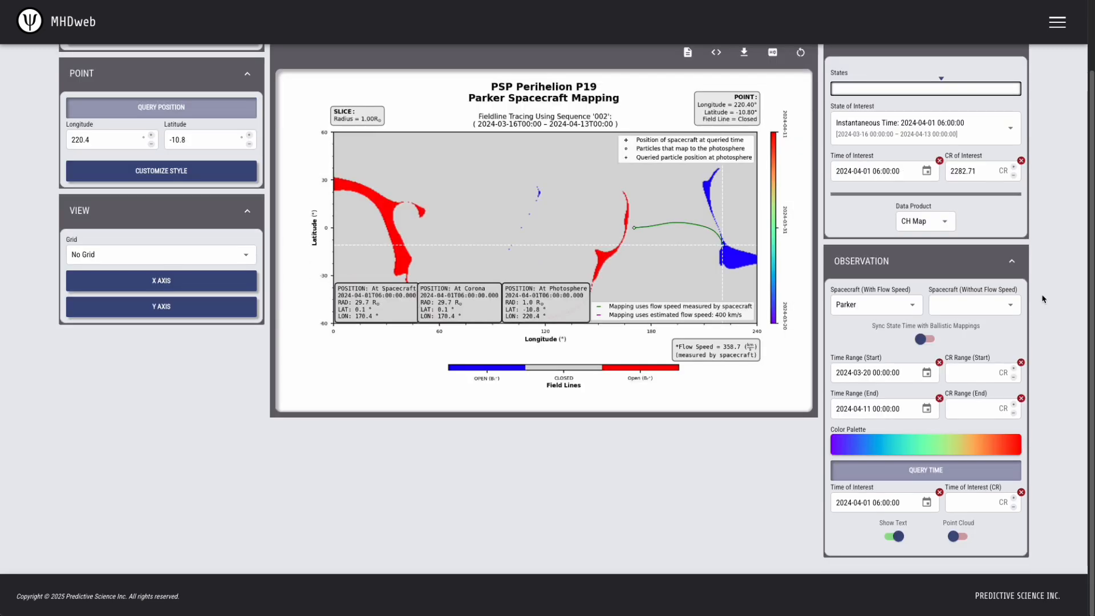
pyautogui.click(958, 539)
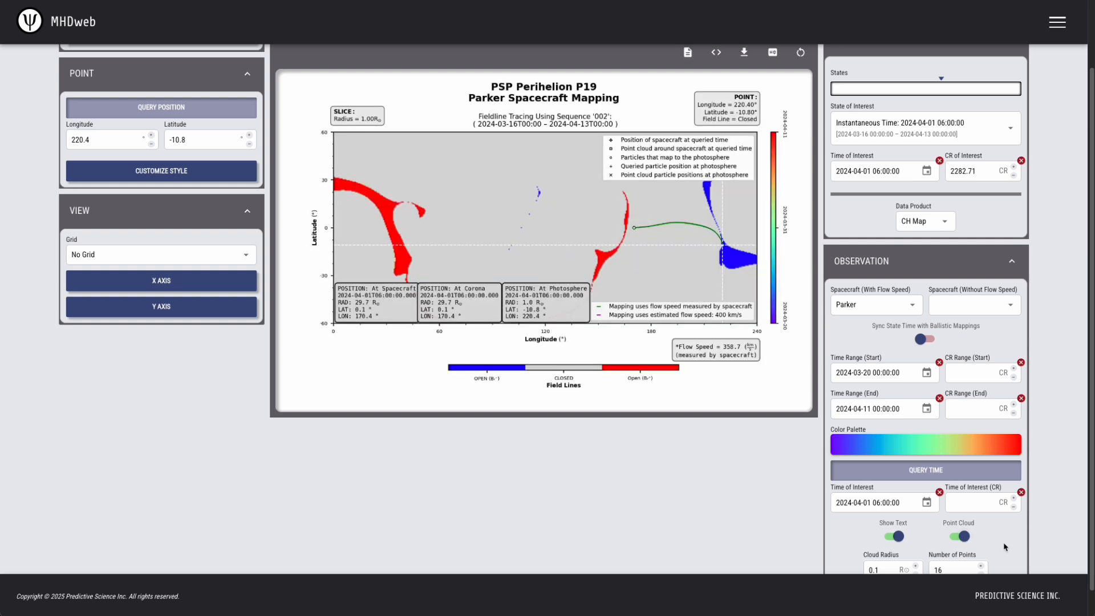
pyautogui.scroll(-1, 1006, 548)
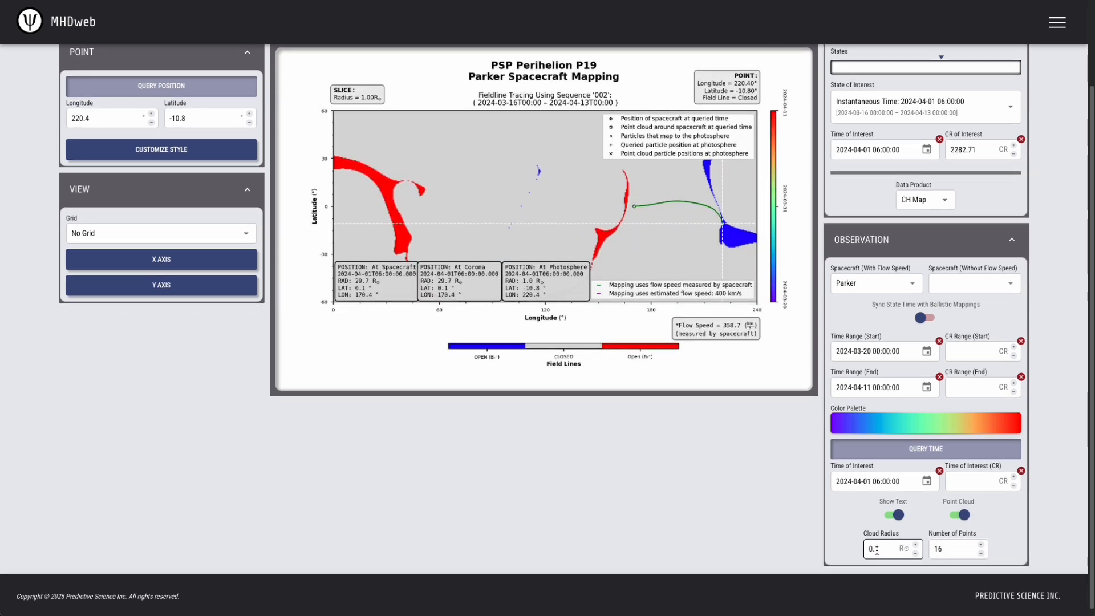
pyautogui.moveTo(881, 551); pyautogui.dragTo(854, 552)
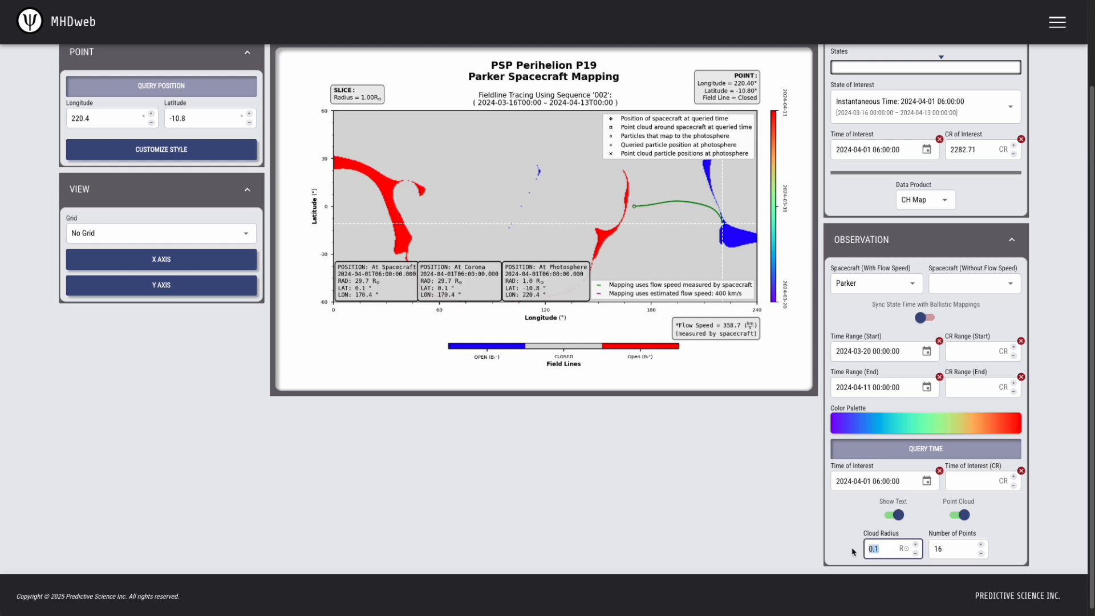
pyautogui.write('2.97')
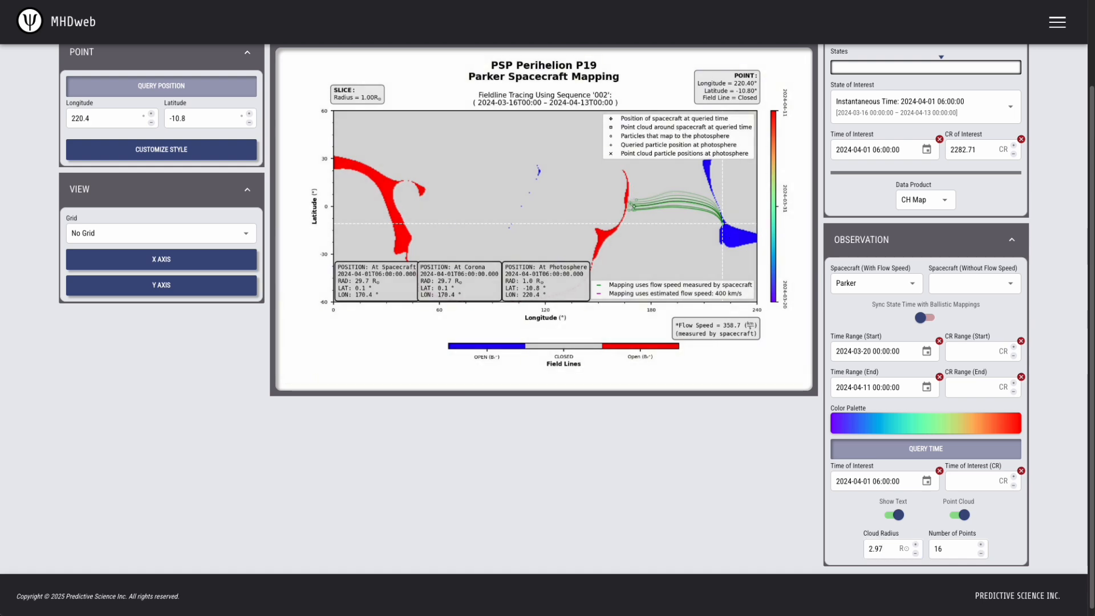
pyautogui.moveTo(944, 551); pyautogui.dragTo(934, 548)
pyautogui.write('32')
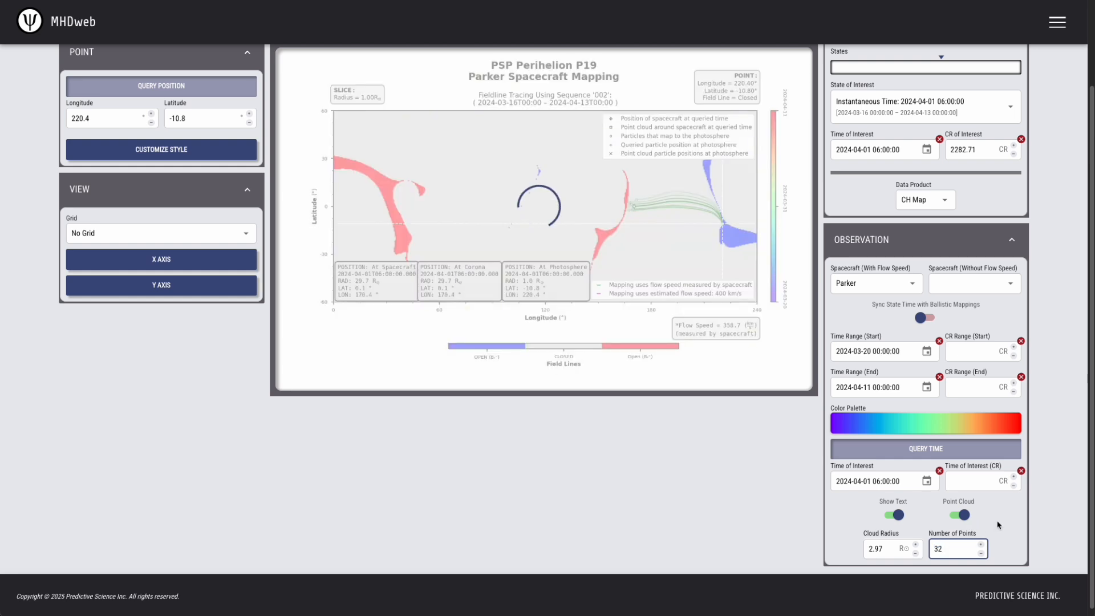
pyautogui.click(888, 550)
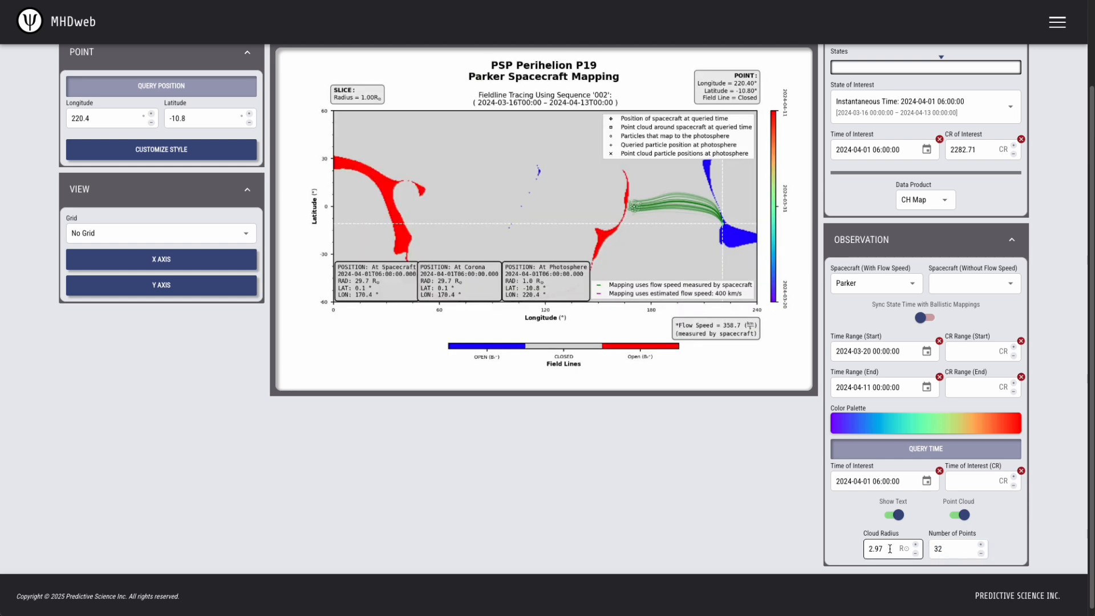
pyautogui.moveTo(889, 549); pyautogui.dragTo(858, 549)
pyautogui.write('5.8')
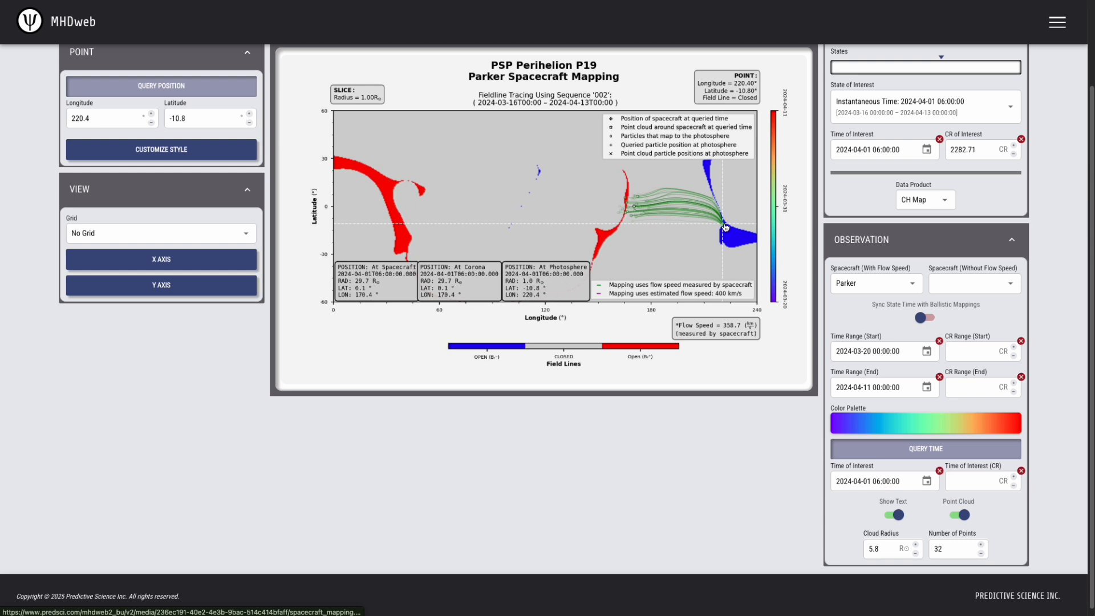
# Set the queried point's longitude to 220.8 and expand the TOOLS list
pyautogui.click(86, 119)
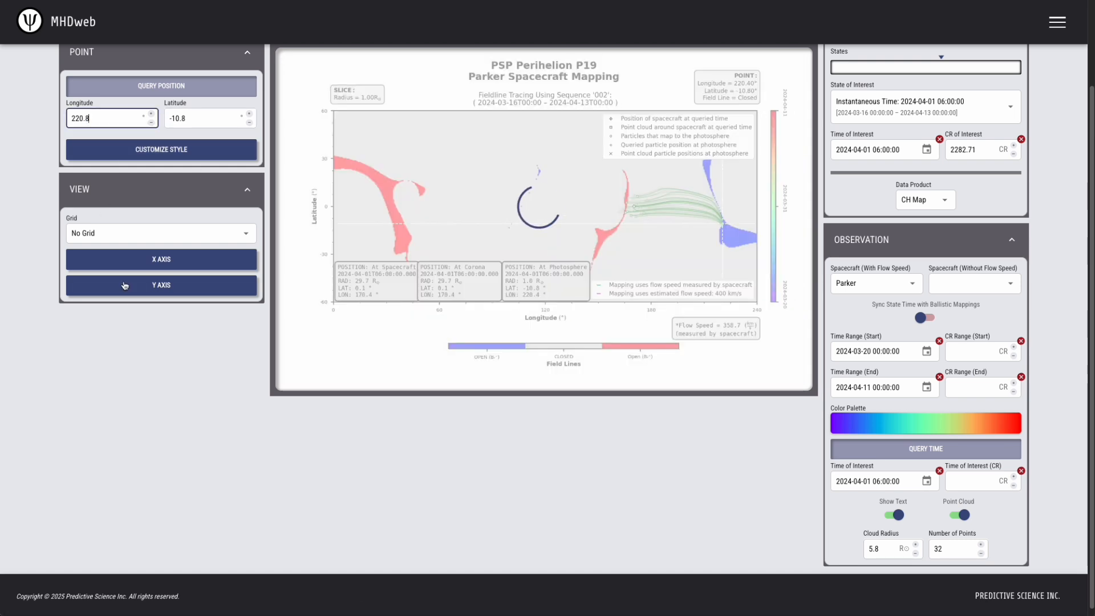
pyautogui.click(186, 368)
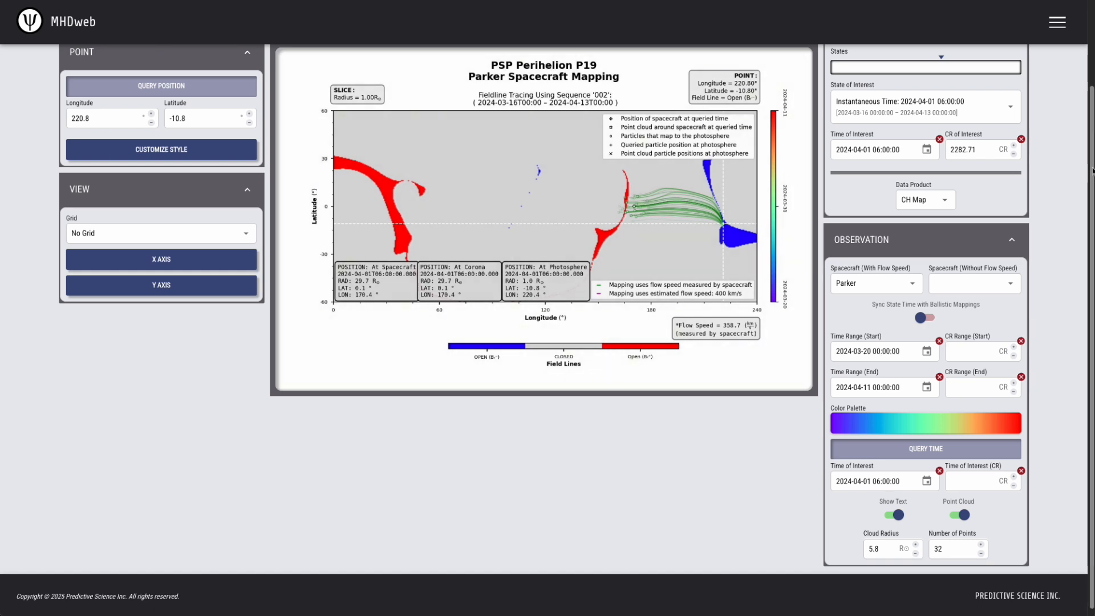
pyautogui.moveTo(1093, 172); pyautogui.dragTo(1092, 83)
pyautogui.click(988, 87)
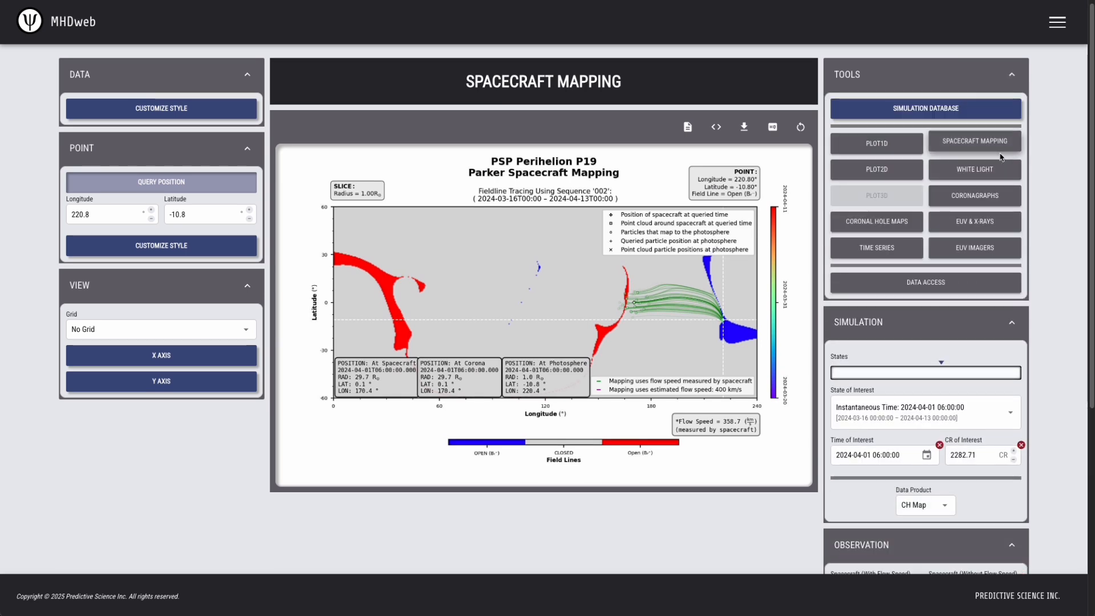
# Show white-light brightness as seen by the Parker WISPR1 instrument
pyautogui.click(1008, 169)
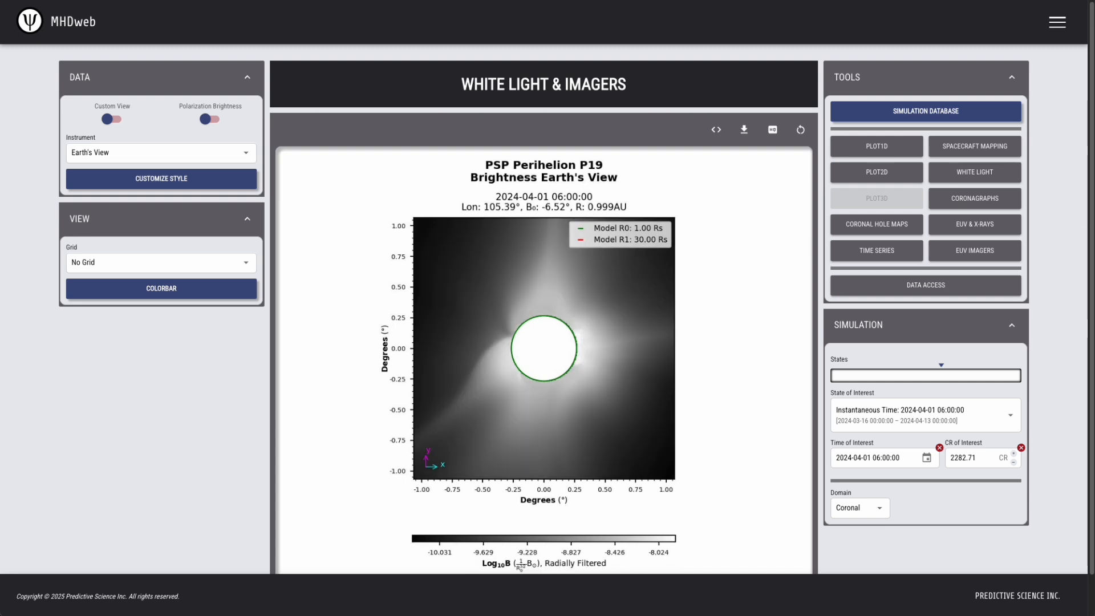
pyautogui.click(137, 152)
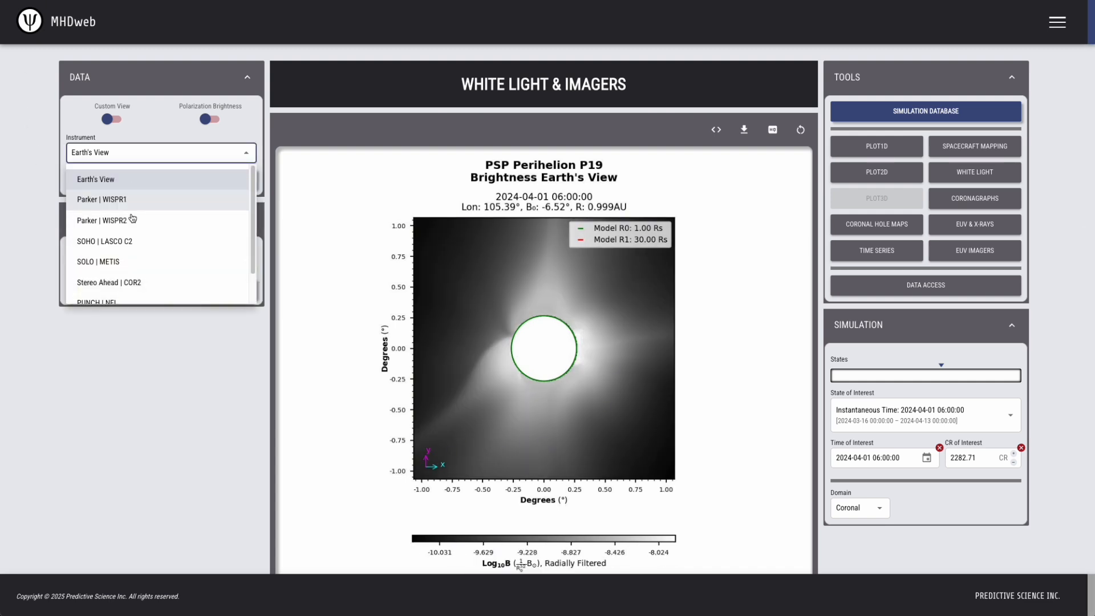
pyautogui.click(137, 198)
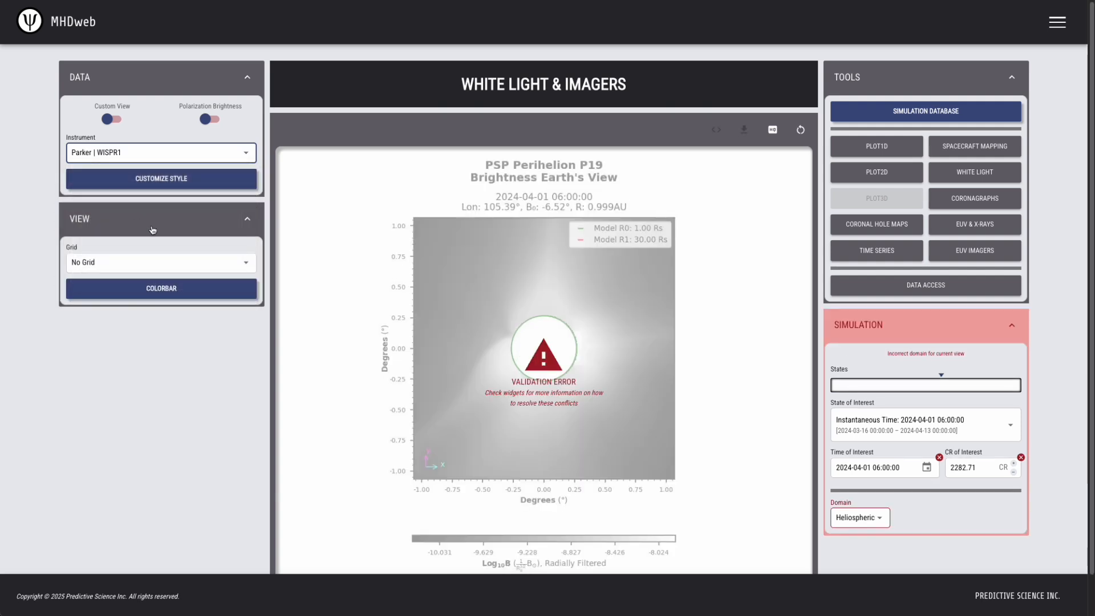
pyautogui.click(202, 362)
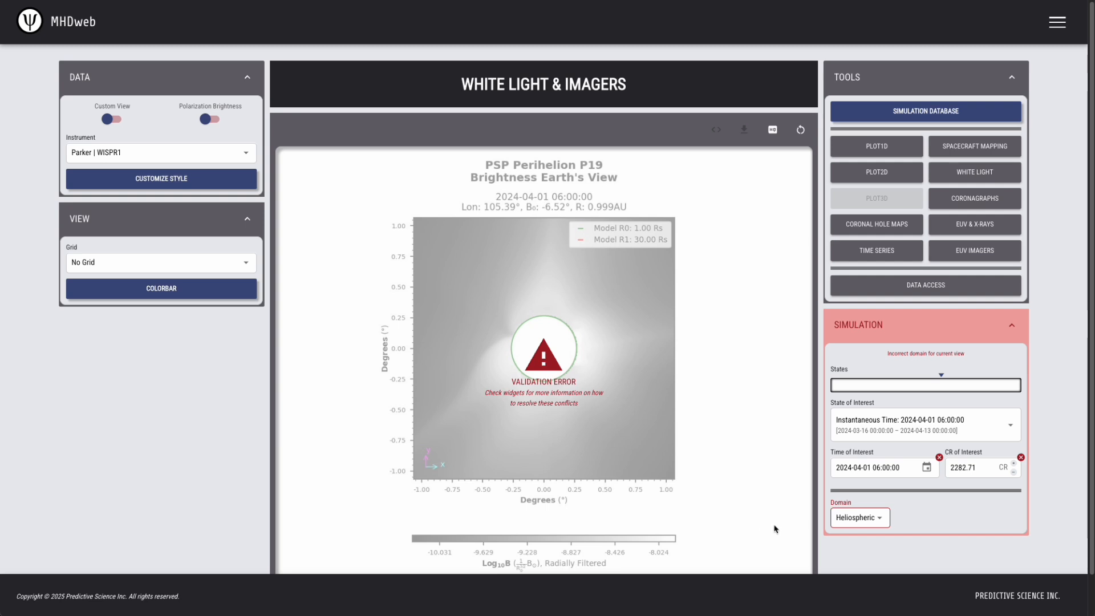
# Set the simulation domain to Coronal
pyautogui.click(879, 520)
pyautogui.click(868, 544)
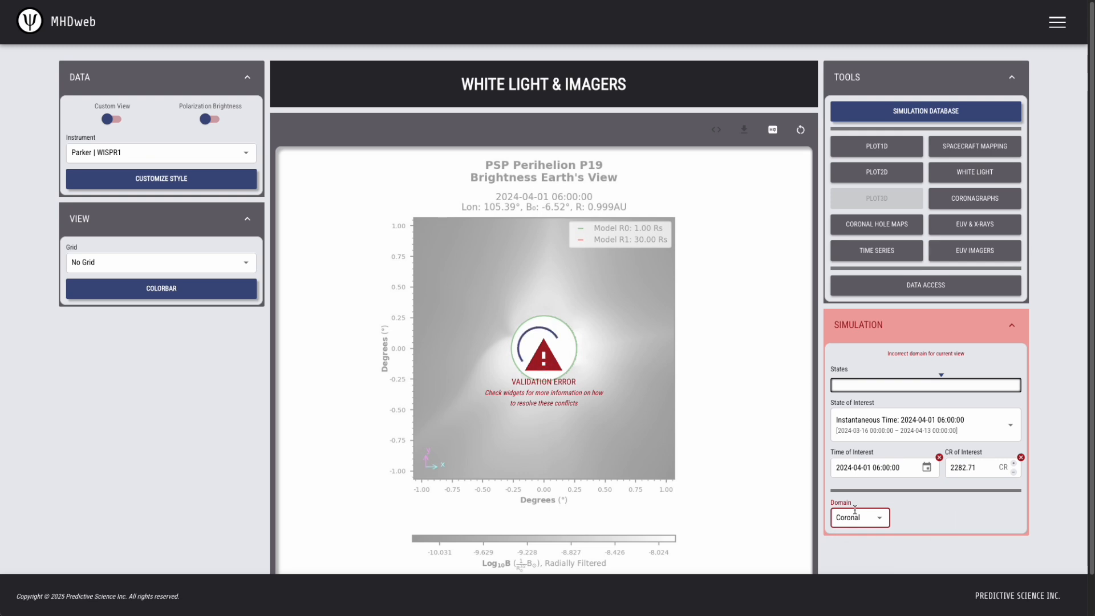
pyautogui.click(1042, 299)
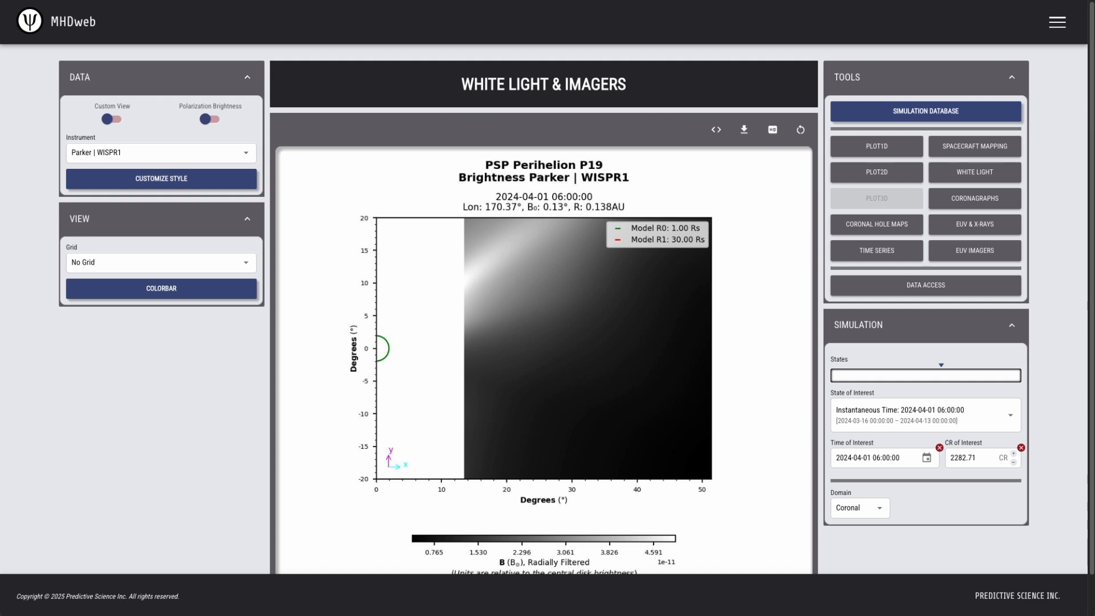
# Change the Time of Interest date to 30 March 2024
pyautogui.click(858, 458)
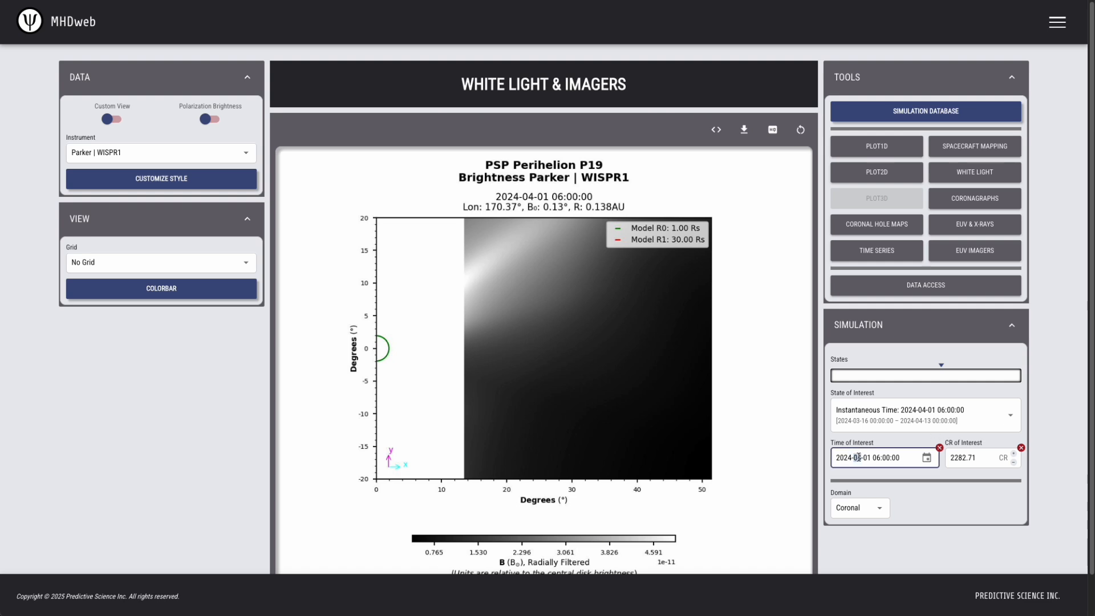
pyautogui.write('0327')
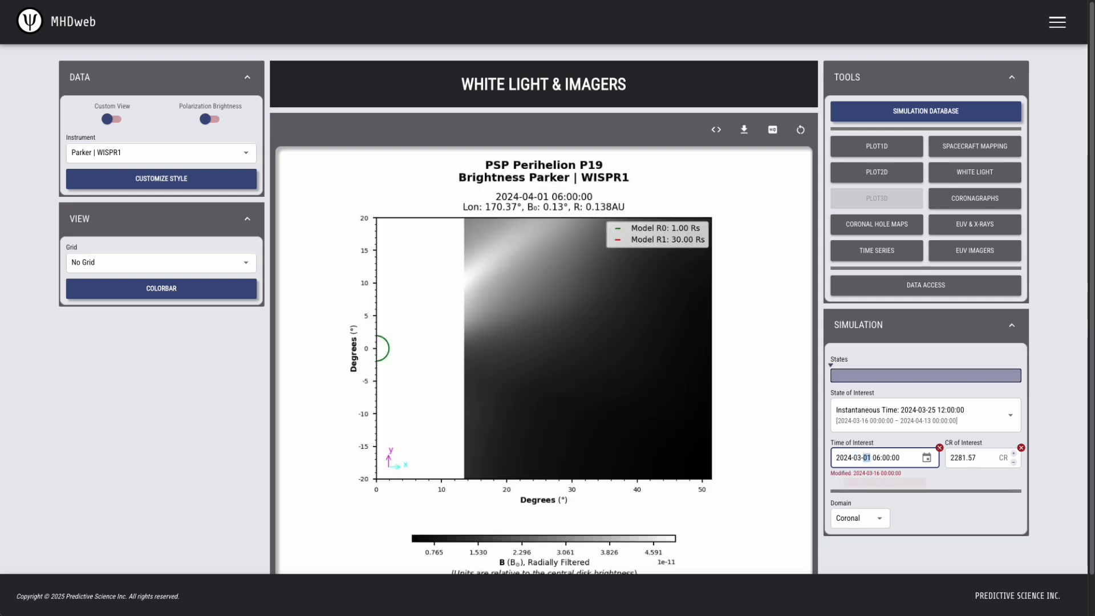
pyautogui.click(867, 457)
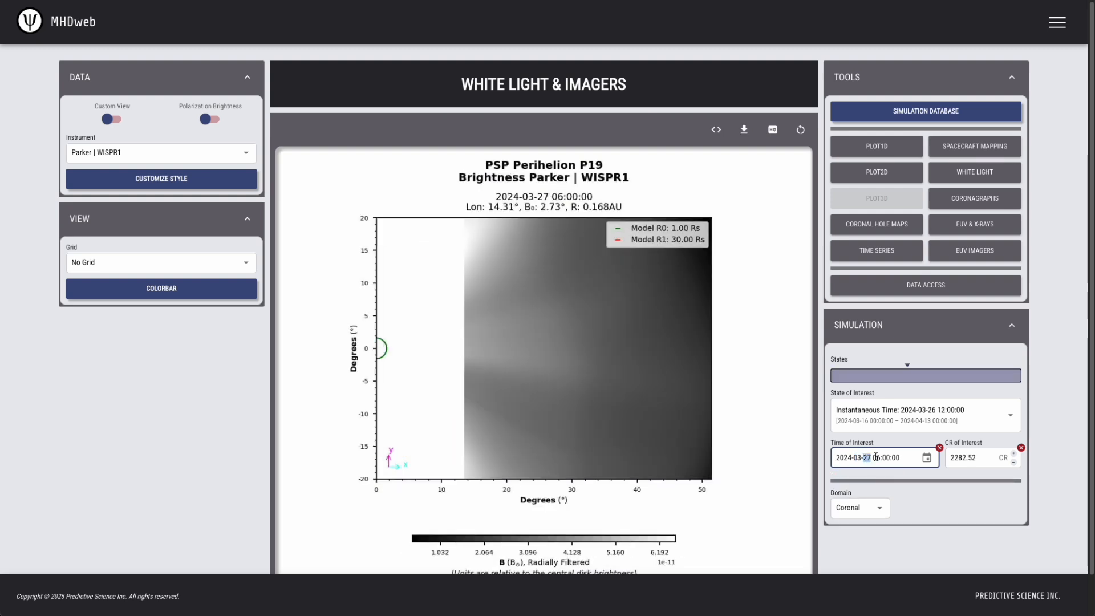
pyautogui.press('Up')
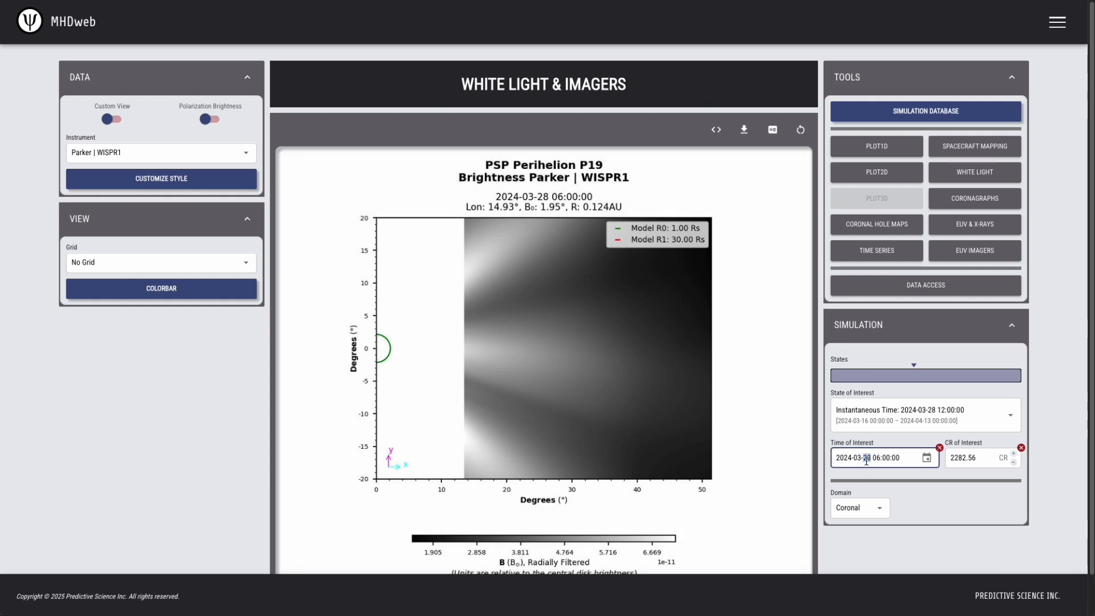
pyautogui.press('Up')
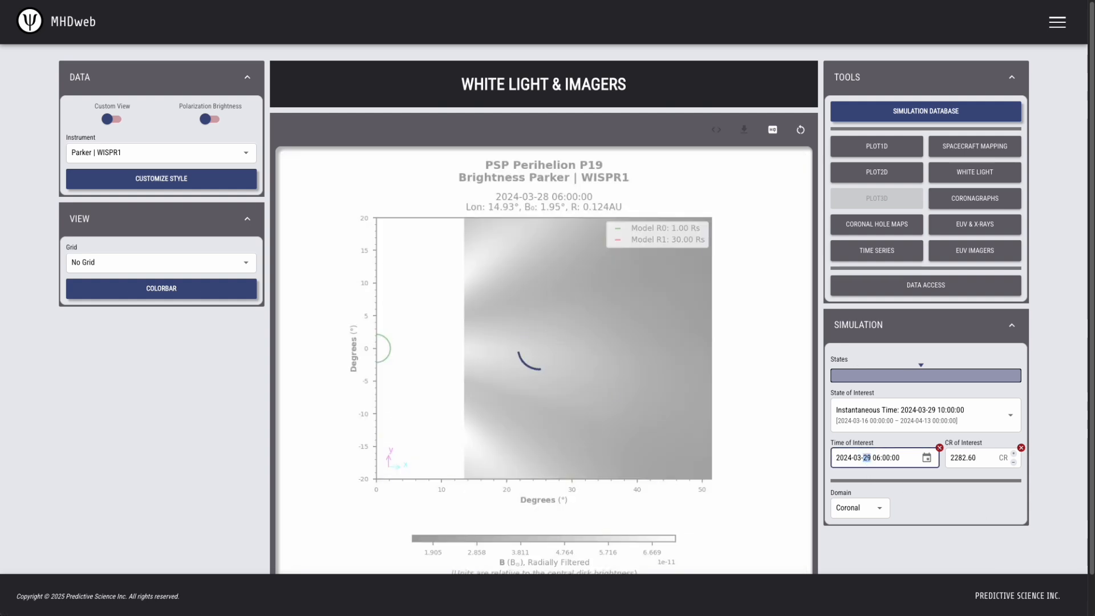
pyautogui.press('Up')
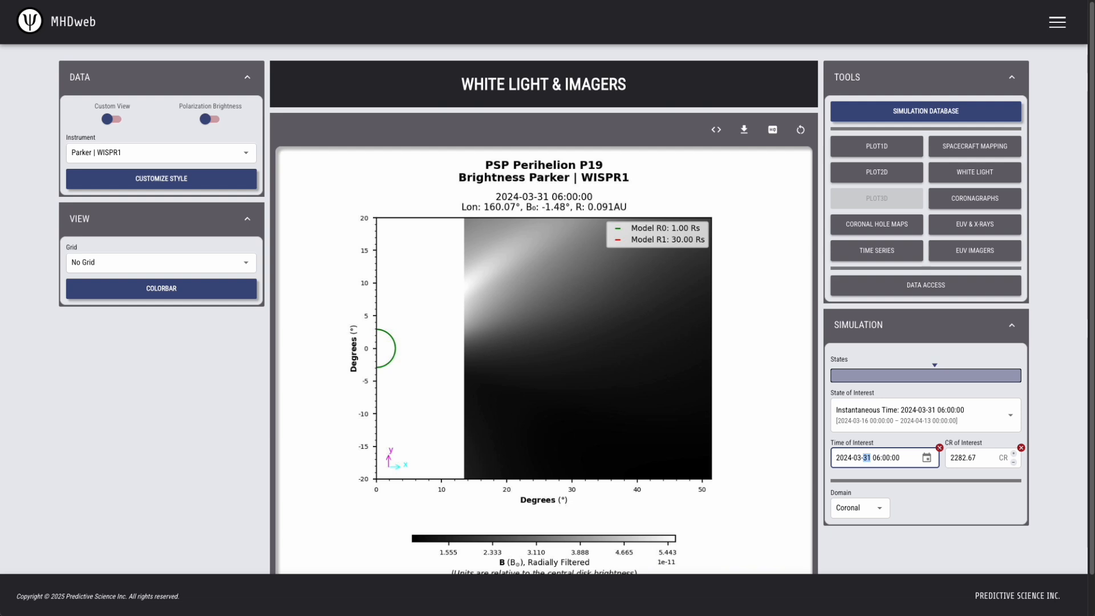
pyautogui.press('Down')
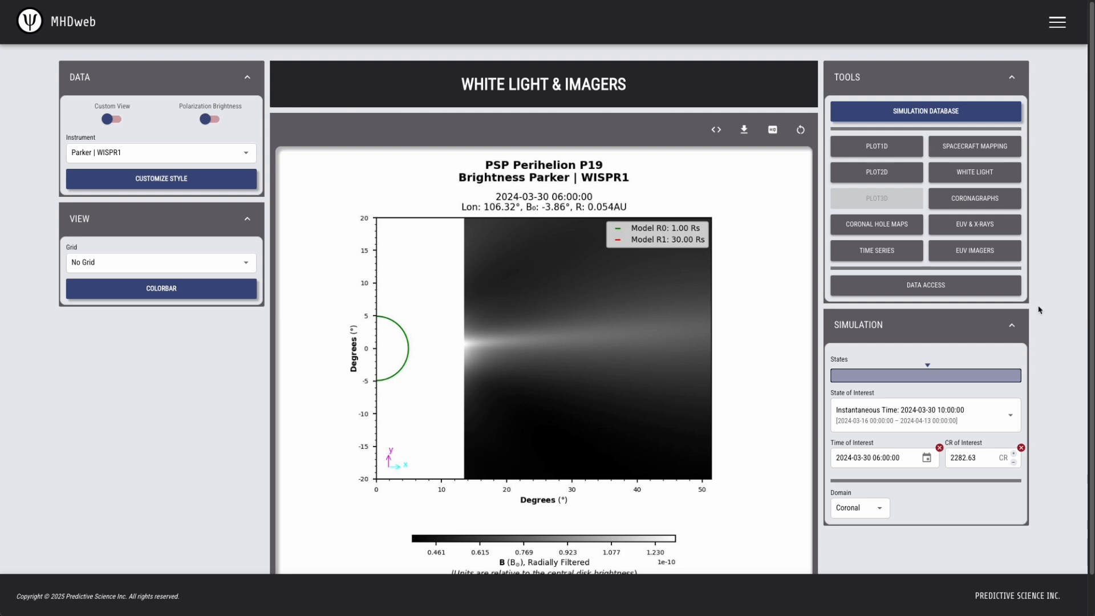
# Adjust the Time of Interest hour to 03:00 on 30 March
pyautogui.click(857, 458)
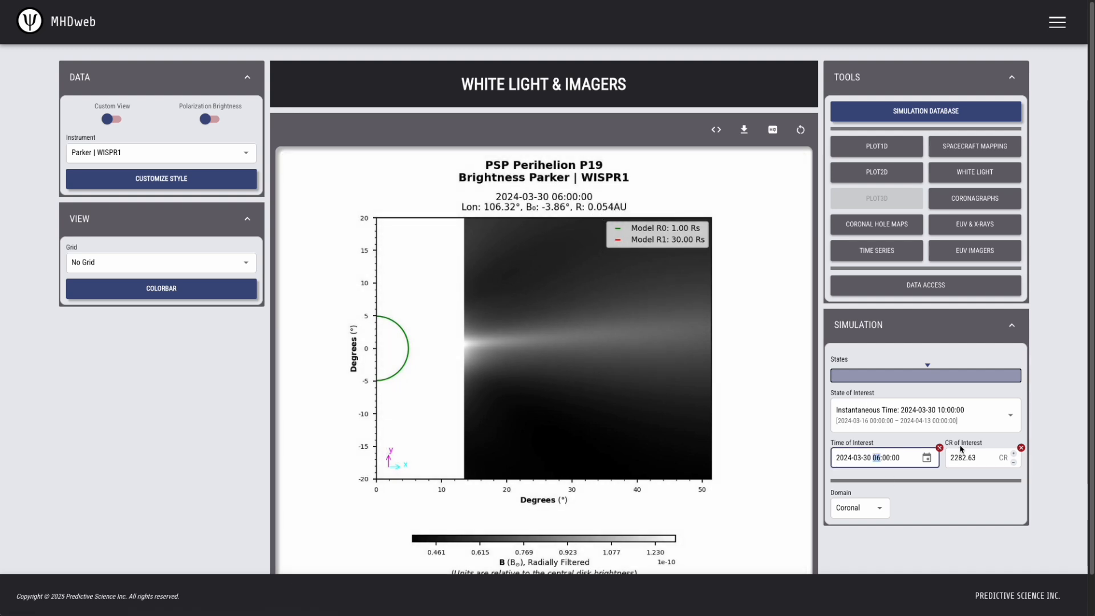
pyautogui.press('Up')
pyautogui.press('Up')
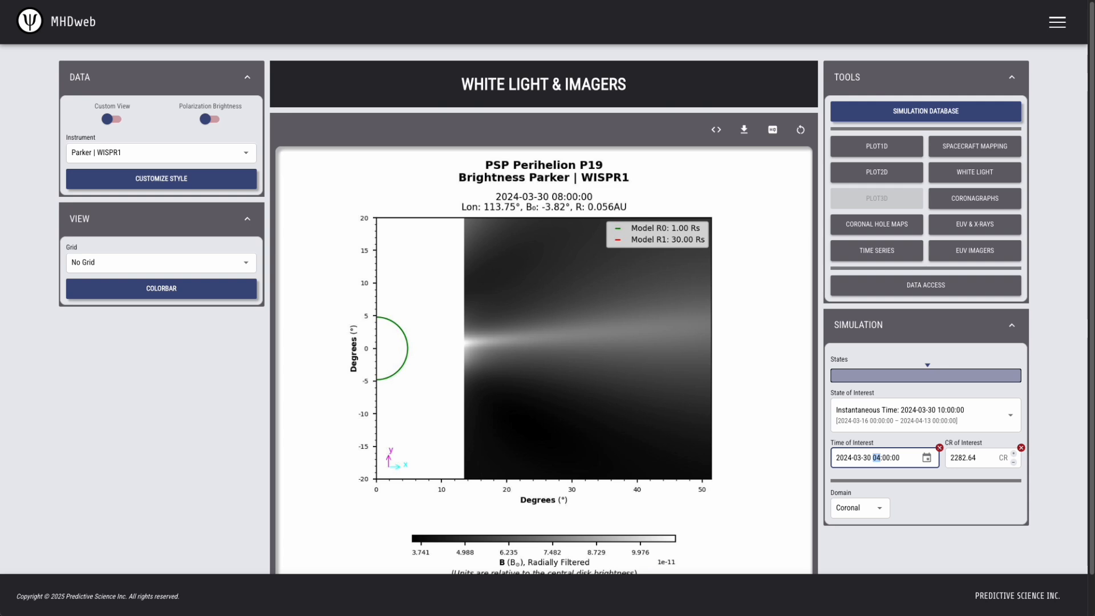
pyautogui.press('Down')
pyautogui.press('Down')
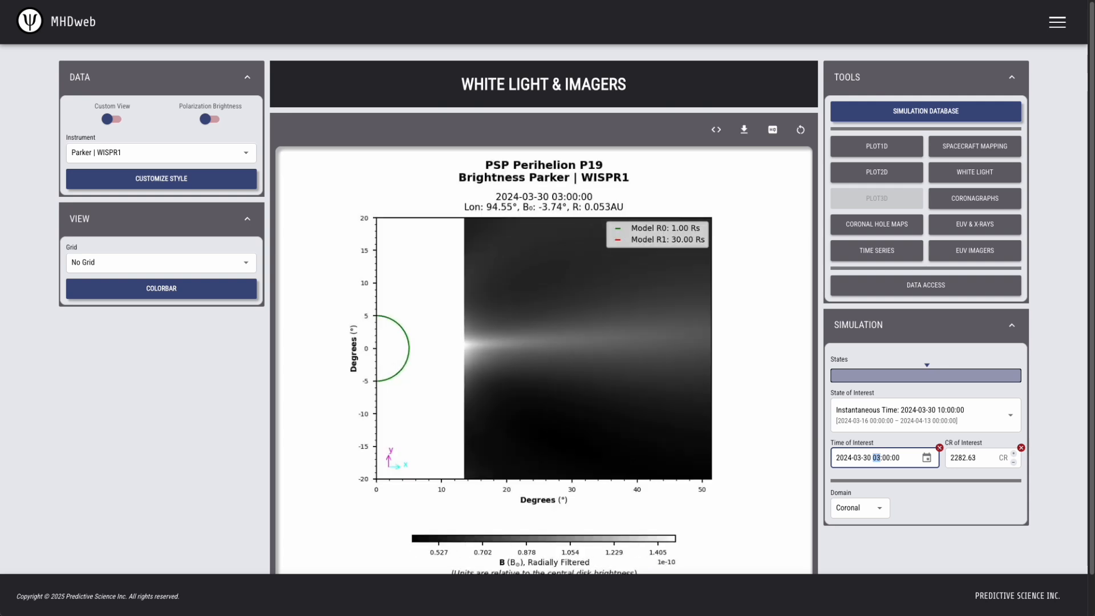
pyautogui.press('Down')
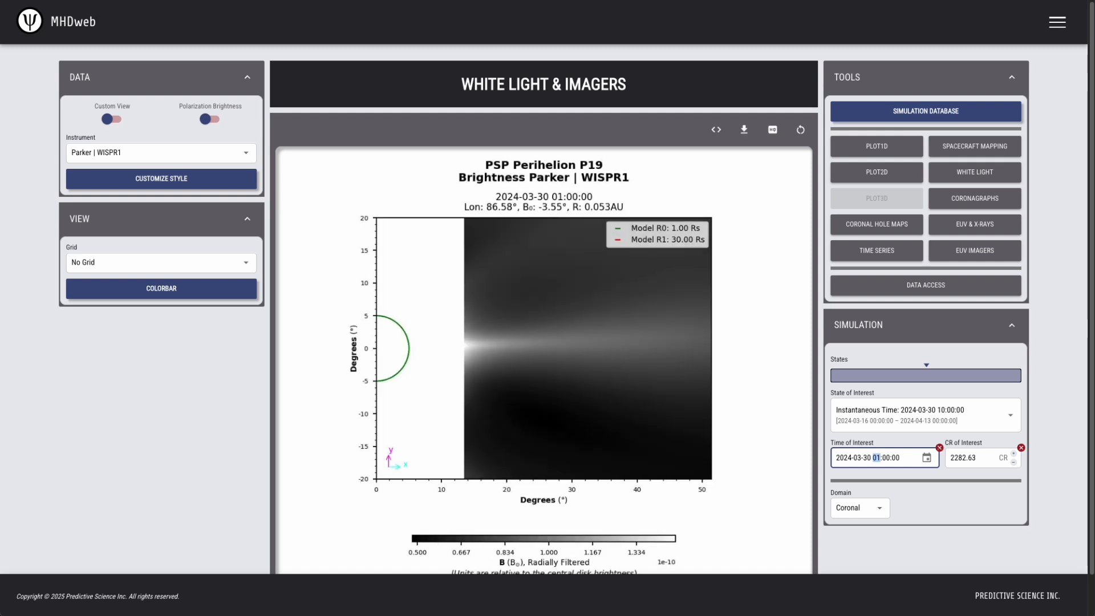
pyautogui.press('Down')
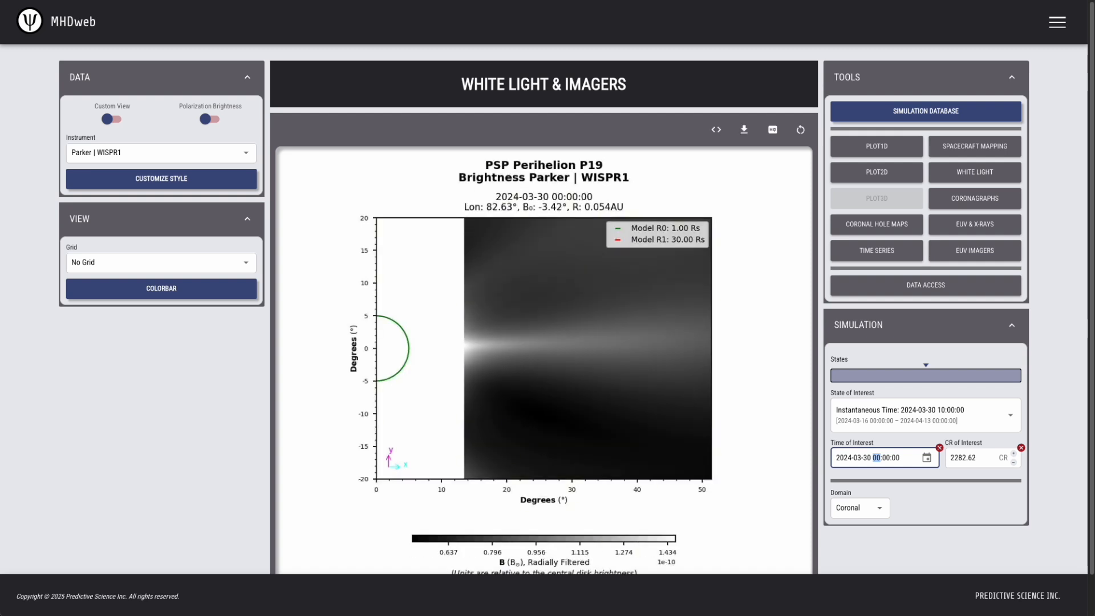
pyautogui.press('Down')
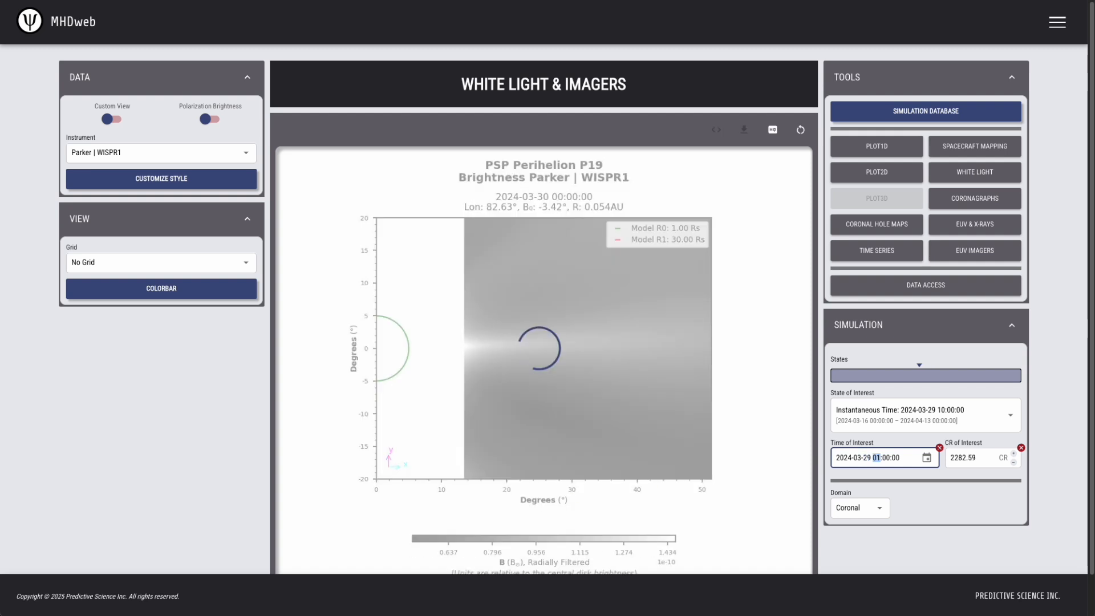
pyautogui.press('Down')
pyautogui.press('Down')
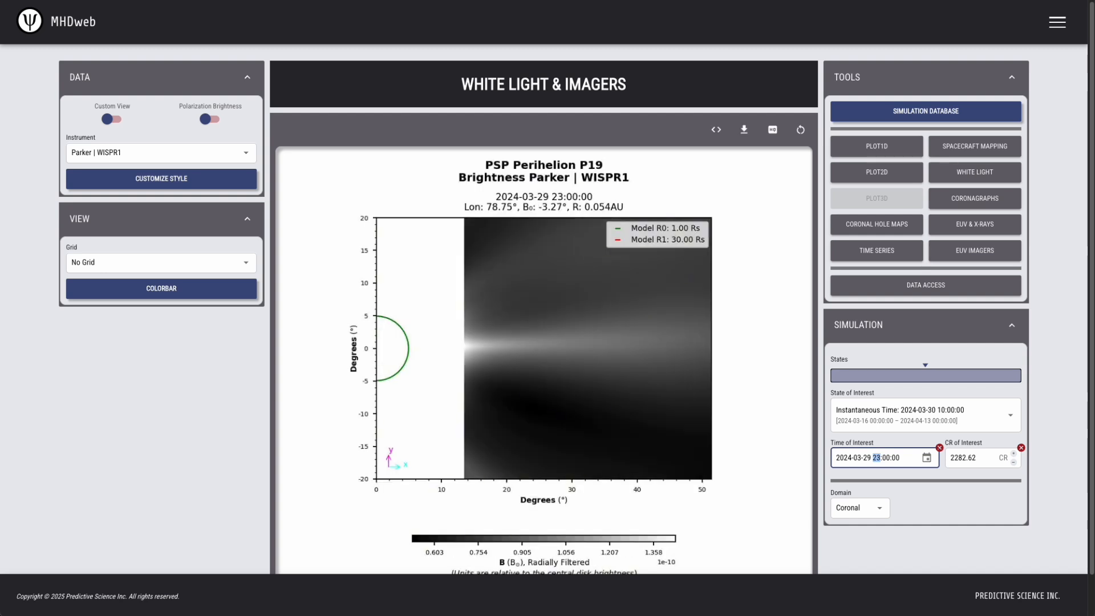
pyautogui.press('Left')
pyautogui.press('Up')
pyautogui.press('Right')
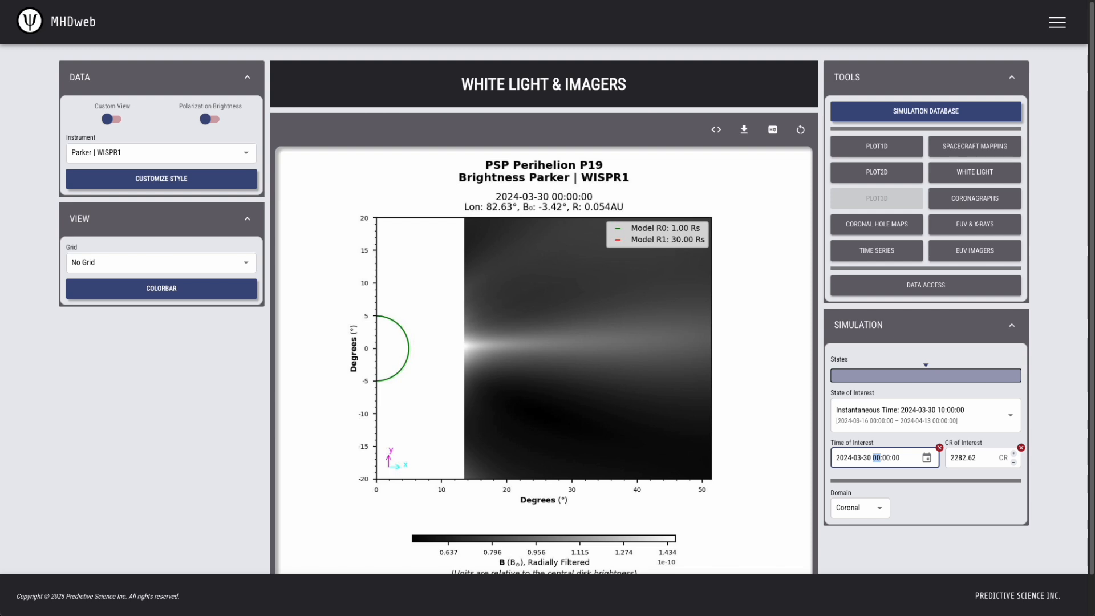
pyautogui.press('Up')
pyautogui.press('Up')
pyautogui.press('Up')
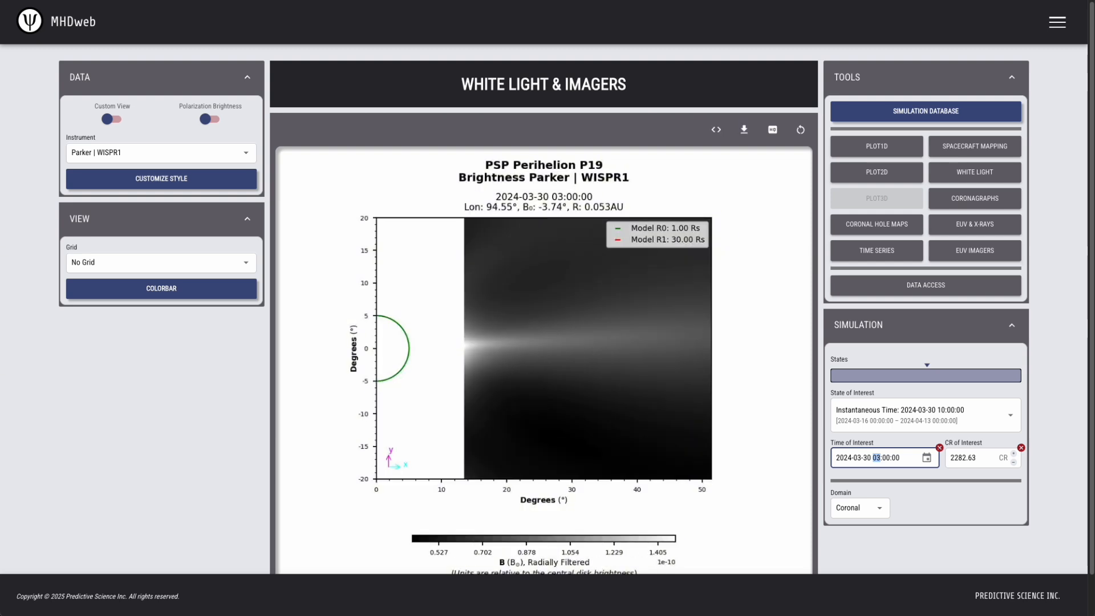
pyautogui.click(1064, 175)
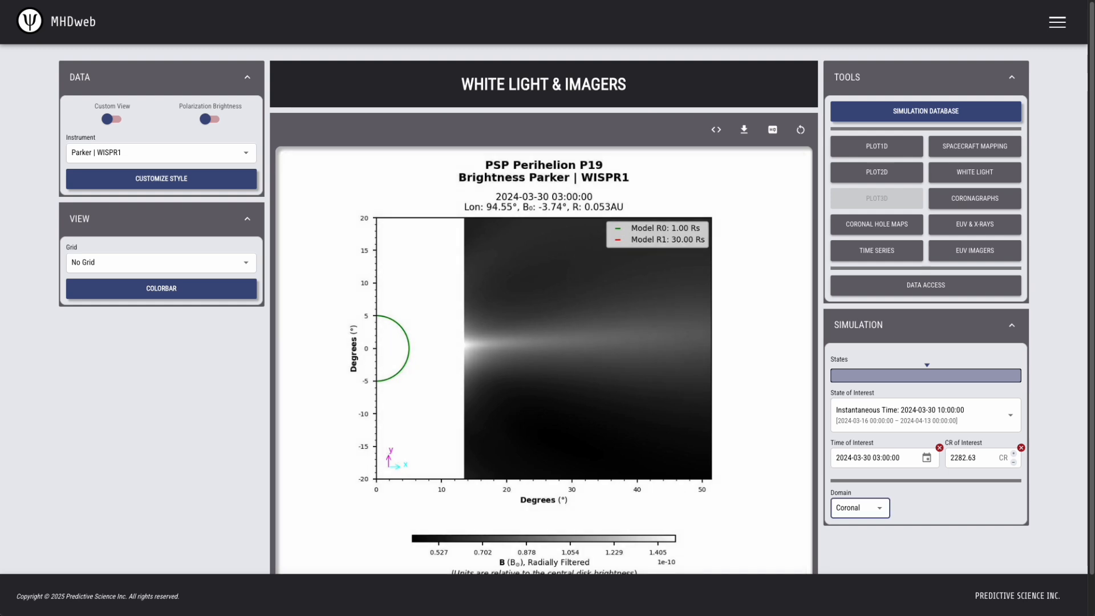
# Inspect the enlarged plot image, then enable Custom View
pyautogui.click(551, 313)
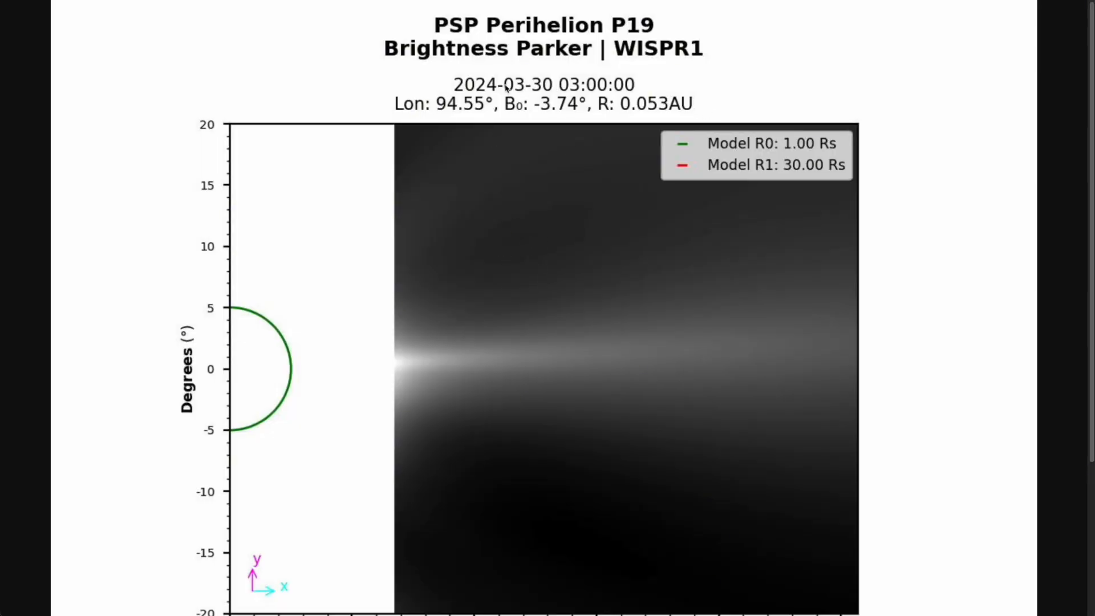
pyautogui.hotkey('ctrl', 'w')
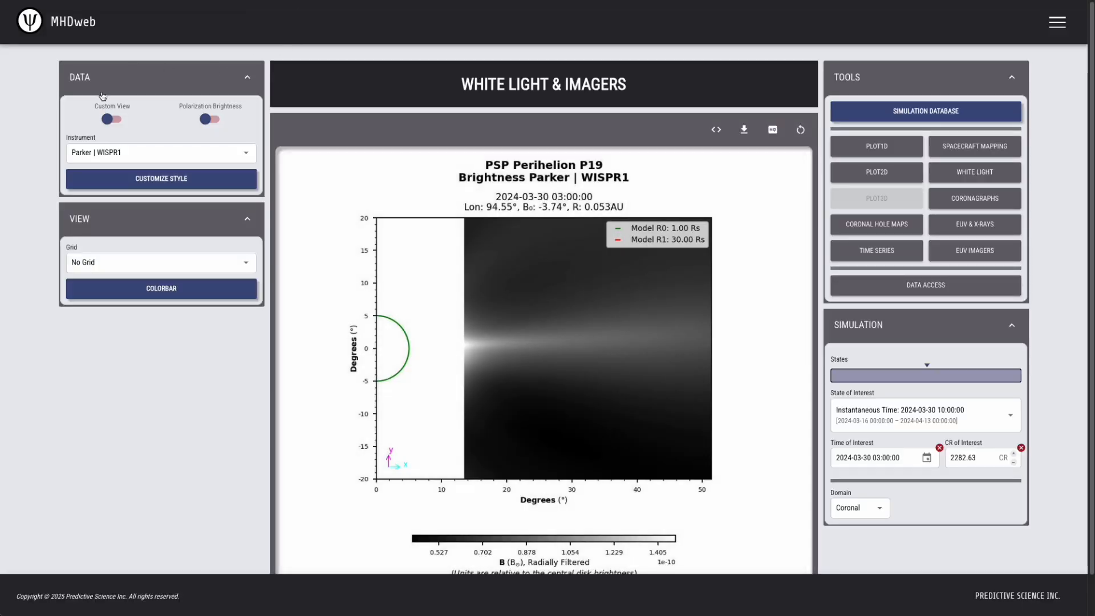
pyautogui.click(115, 121)
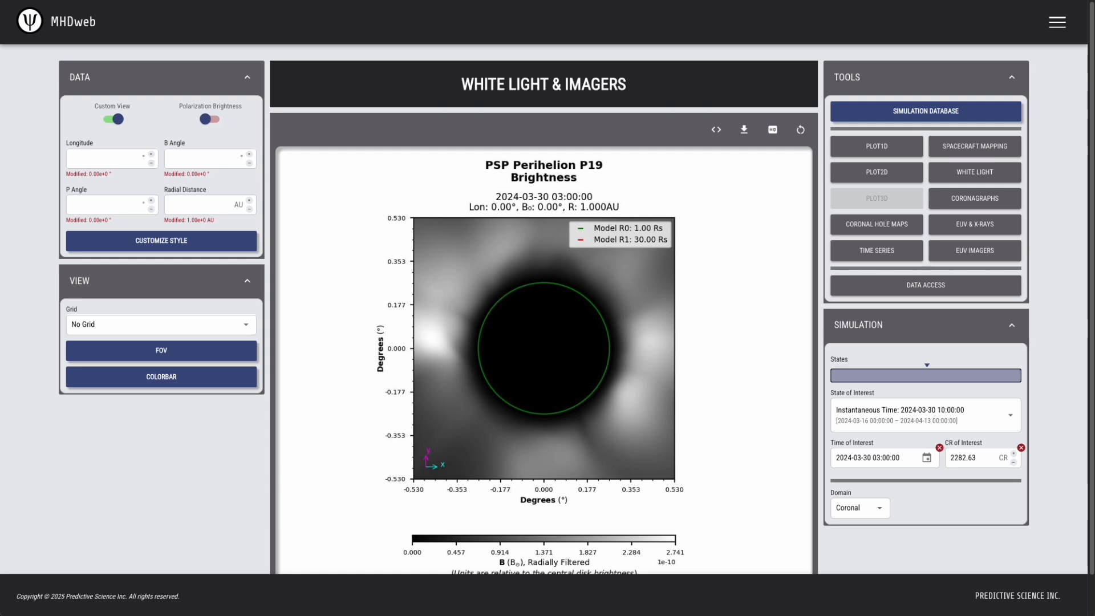
# Enter longitude 94.55, B angle -3.74 and radial distance .053, then select FOV 0.53
pyautogui.click(100, 159)
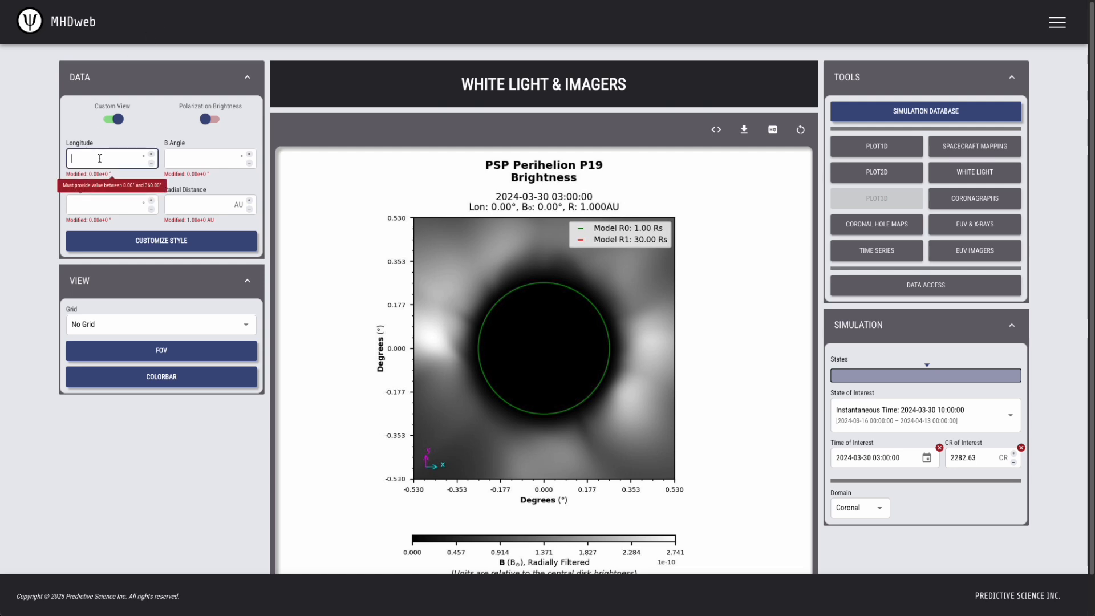
pyautogui.write('94.55')
pyautogui.click(198, 158)
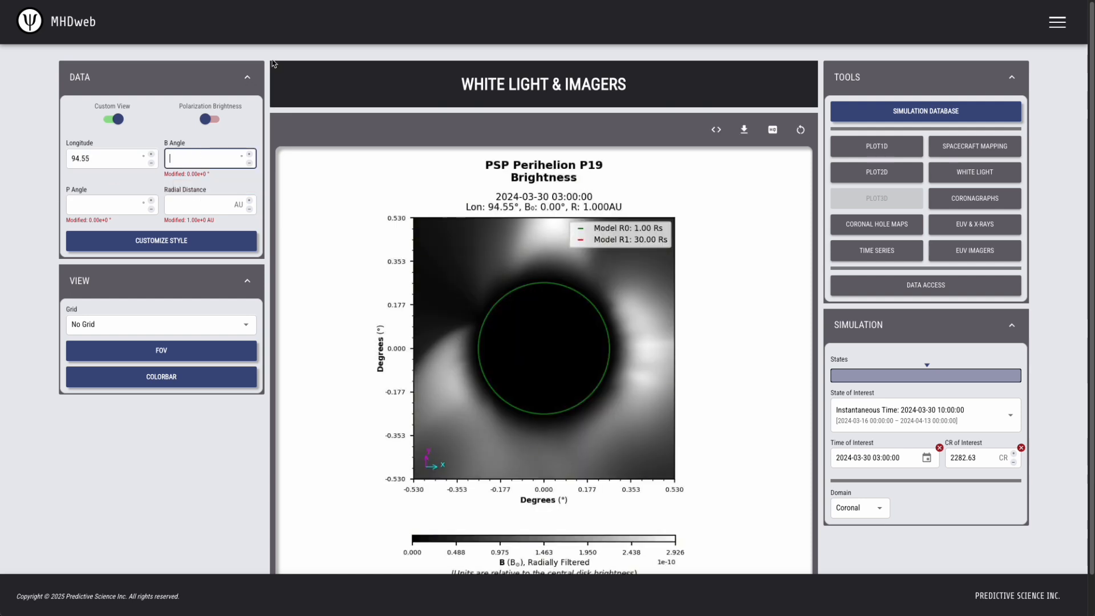
pyautogui.write('-3.74')
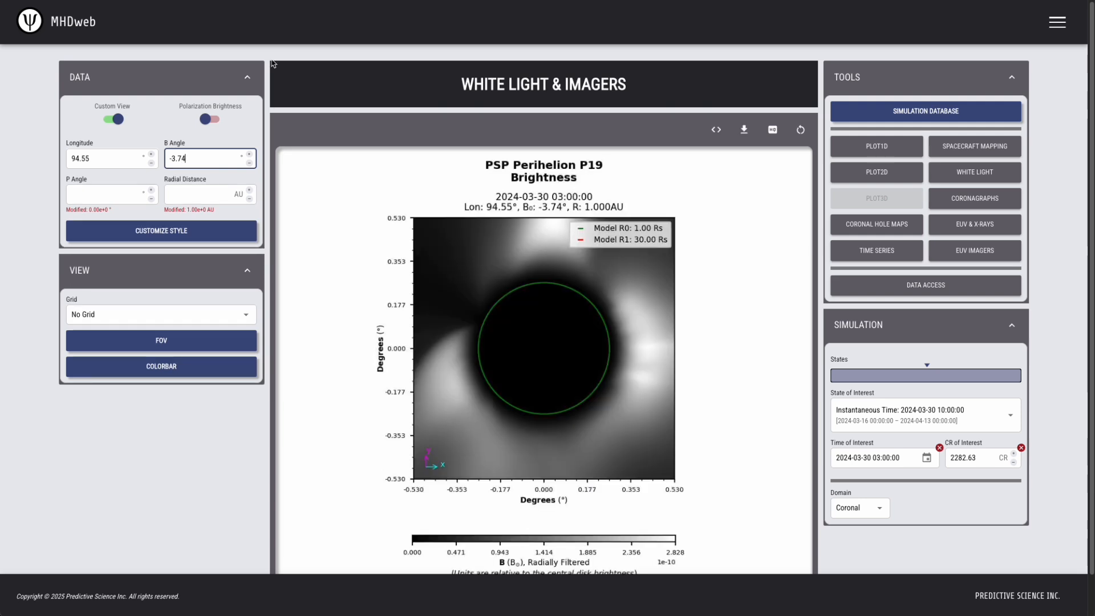
pyautogui.press('Tab')
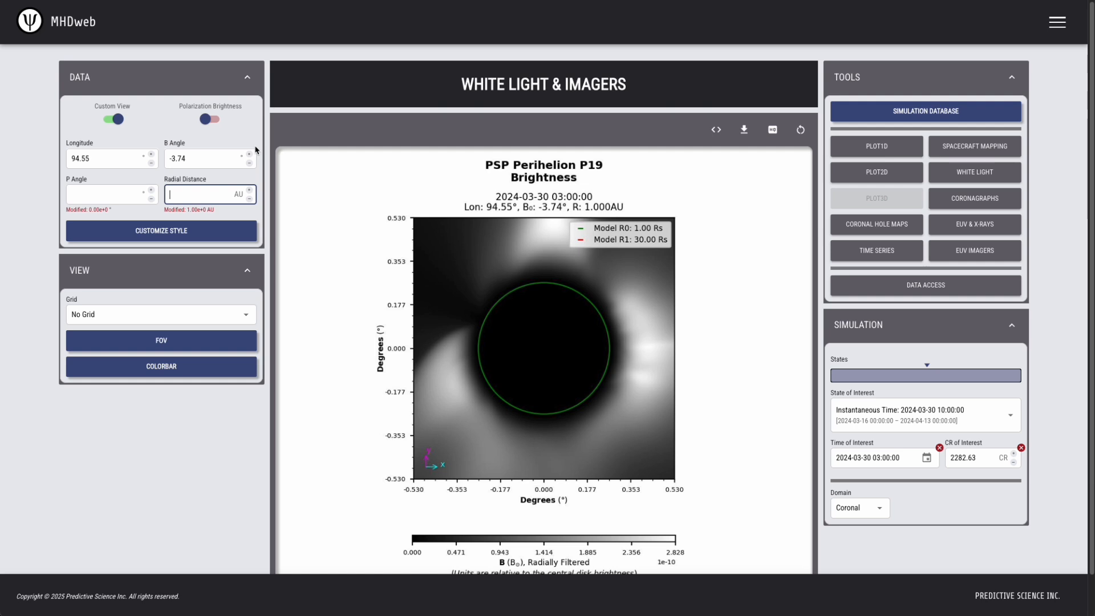
pyautogui.write('.053')
pyautogui.click(872, 42)
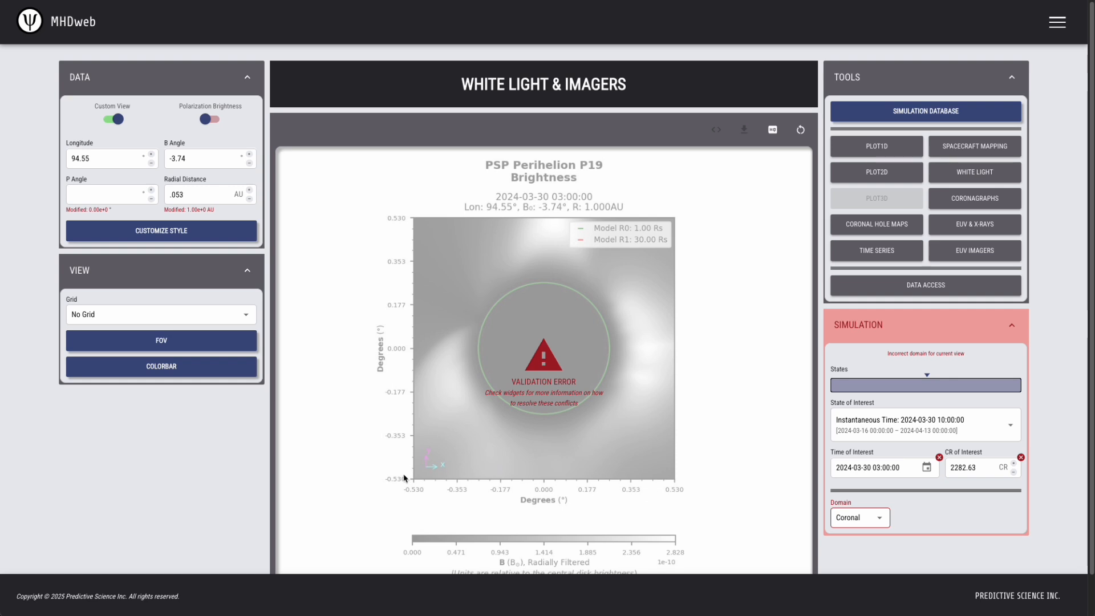
pyautogui.click(180, 343)
pyautogui.moveTo(196, 371); pyautogui.dragTo(126, 366)
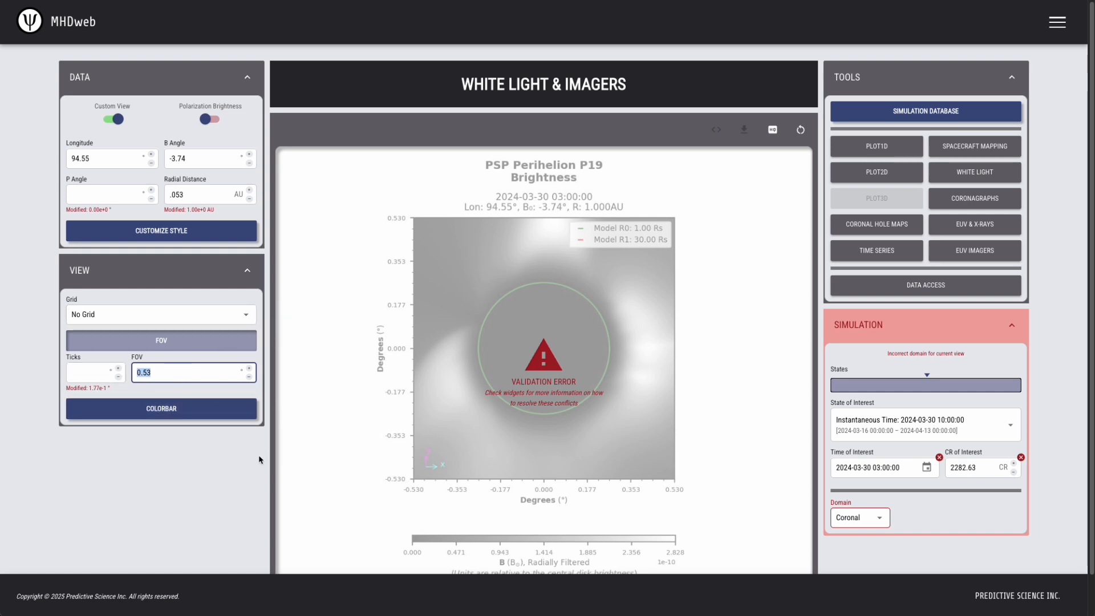
# Clear the FOV value and set the X-axis minimum to 13.5
pyautogui.press('BackSpace')
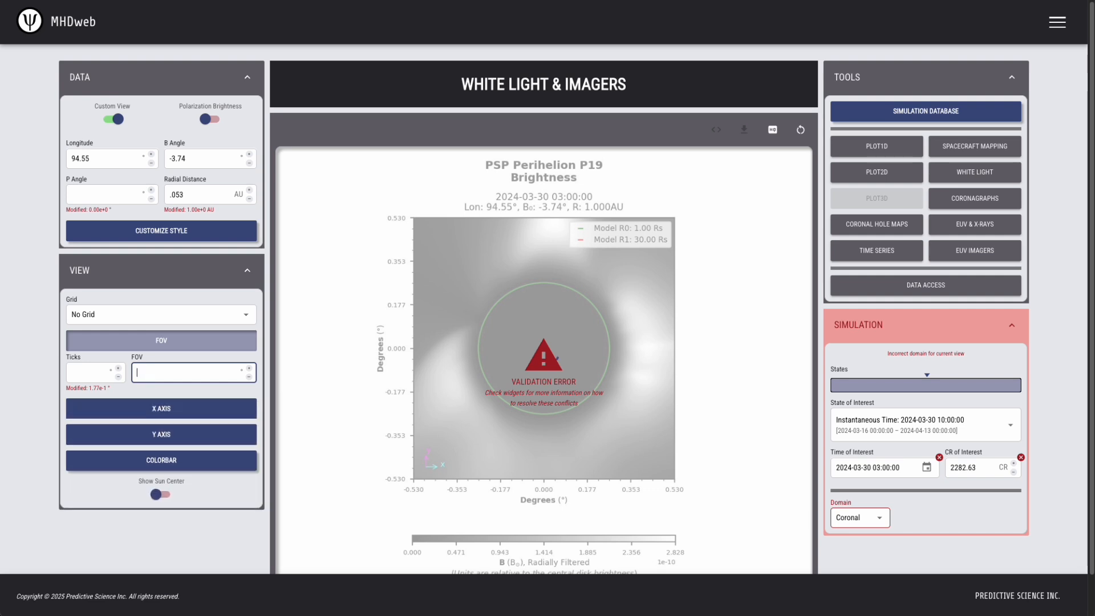
pyautogui.click(272, 341)
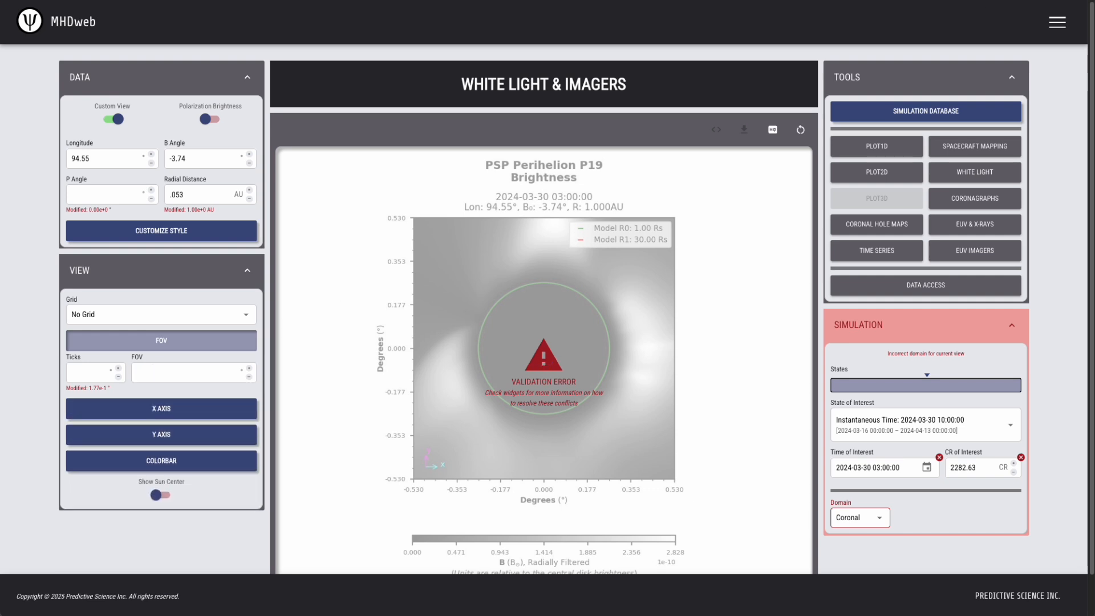
pyautogui.click(136, 408)
pyautogui.click(187, 434)
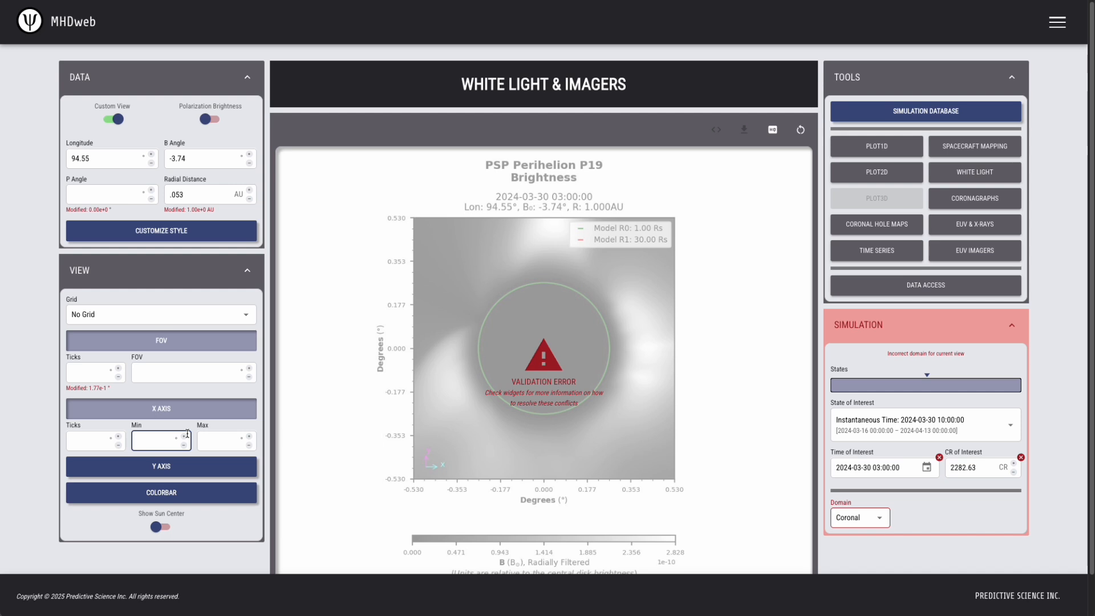
pyautogui.write('13.5')
pyautogui.press('Tab')
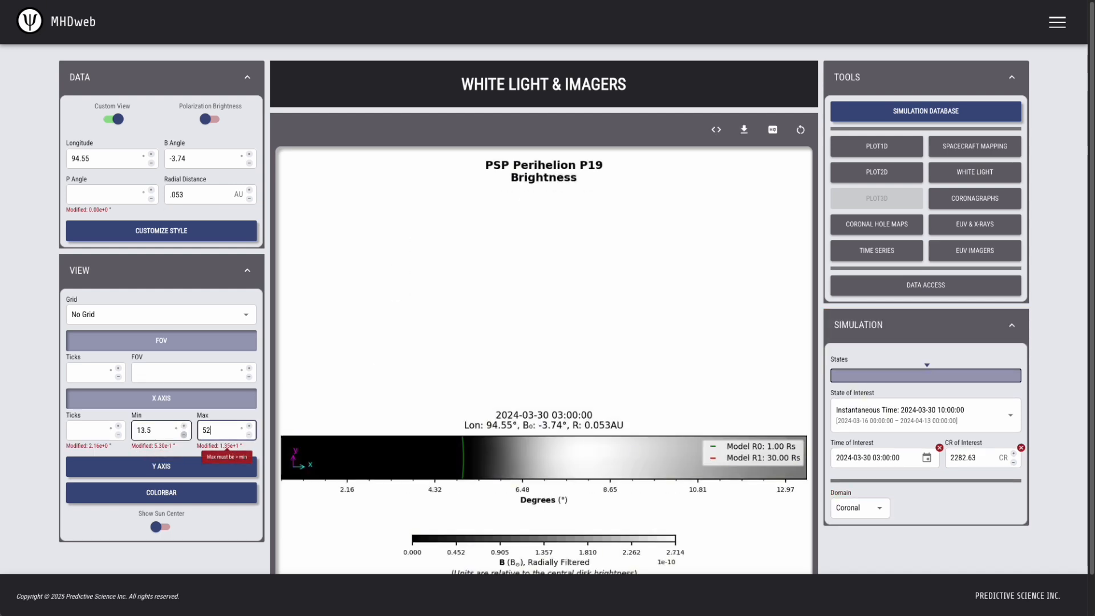
# Set the Y-axis range from -20 to 20 degrees
pyautogui.click(161, 467)
pyautogui.click(159, 500)
pyautogui.click(152, 501)
pyautogui.write('-20')
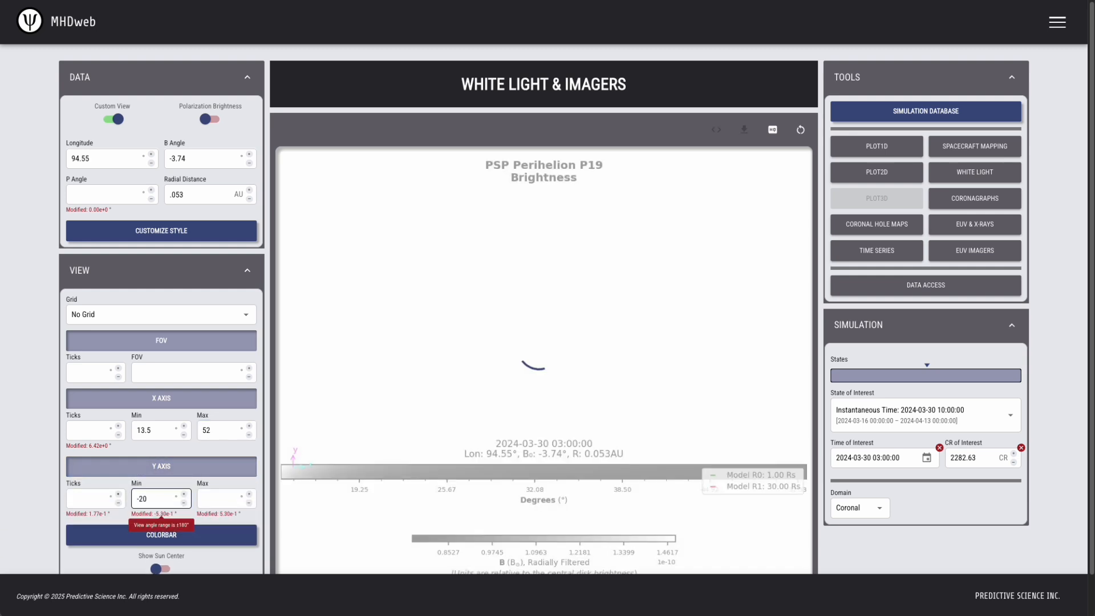
pyautogui.press('Tab')
pyautogui.write('20')
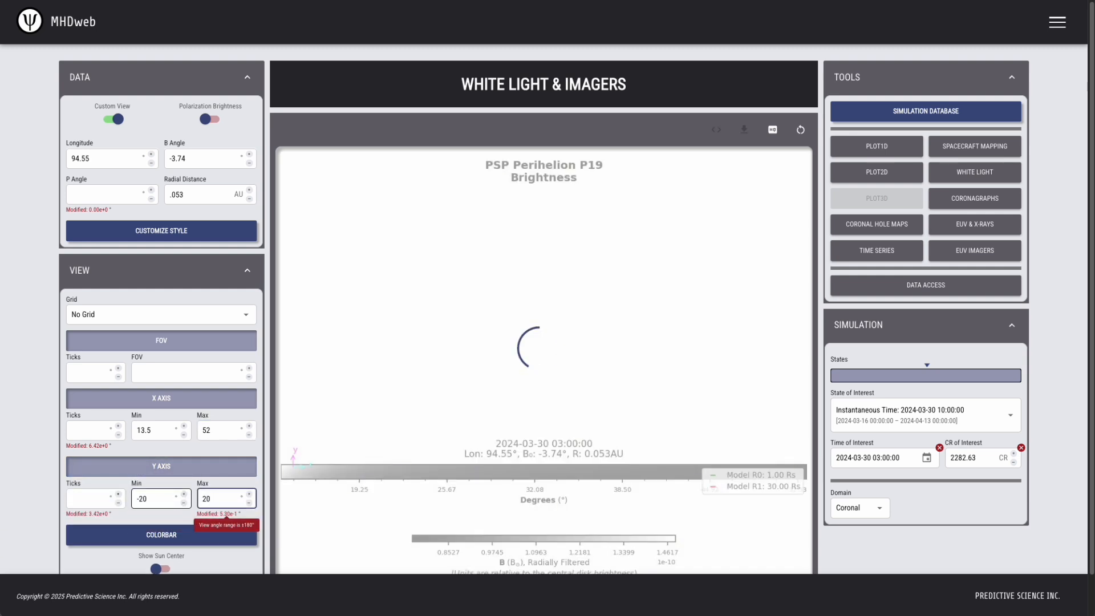
pyautogui.click(1063, 513)
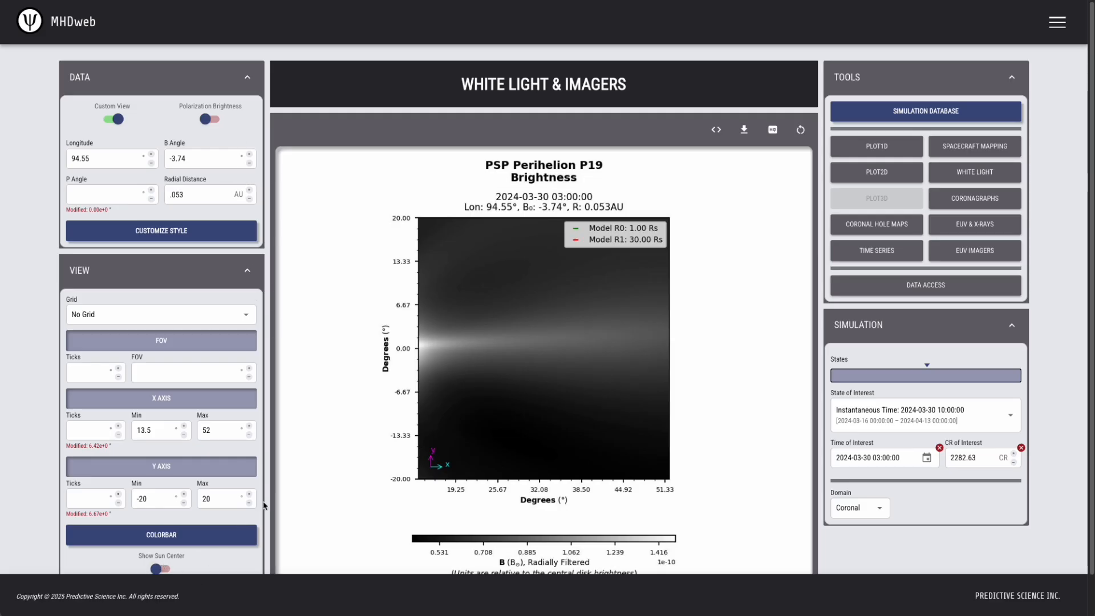
# Turn on Show Sun Center and set the X-axis maximum to 51.4
pyautogui.scroll(-1, 265, 508)
pyautogui.click(154, 524)
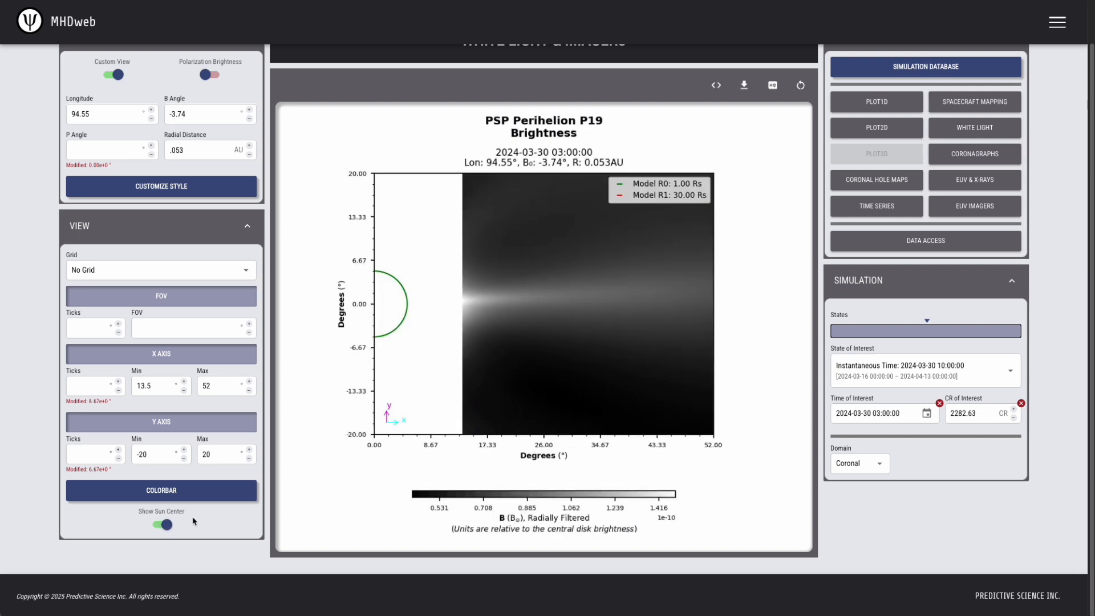
pyautogui.click(461, 288)
pyautogui.click(208, 390)
pyautogui.moveTo(213, 385); pyautogui.dragTo(199, 383)
pyautogui.write('51.4')
pyautogui.click(865, 526)
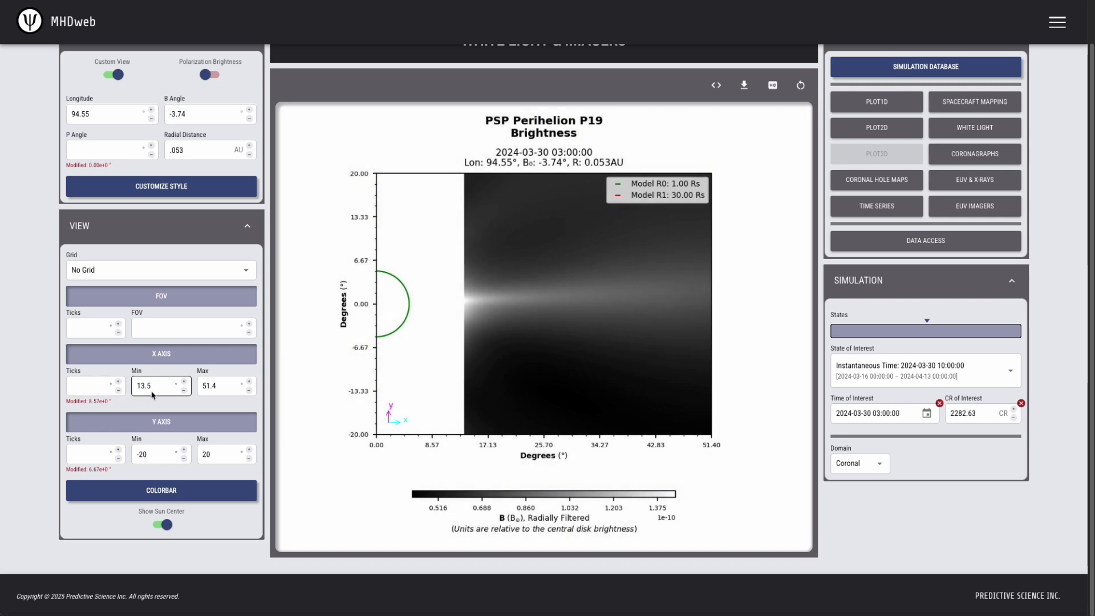
# Try lower X-axis minimums of 10, 9 and 8, then restore it to 13.5
pyautogui.moveTo(159, 386); pyautogui.dragTo(140, 388)
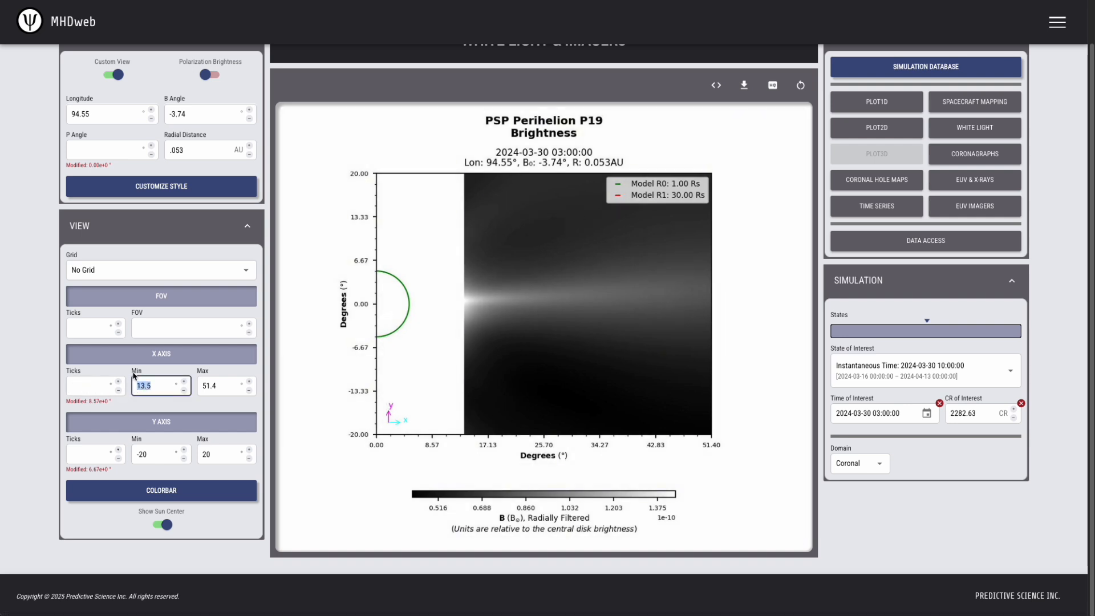
pyautogui.write('10')
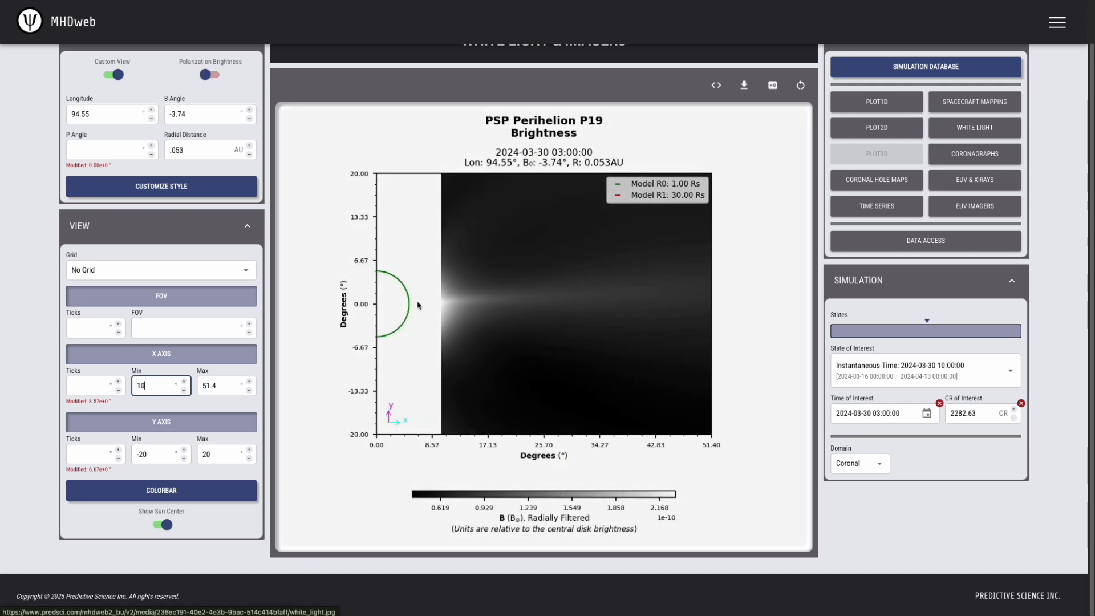
pyautogui.click(183, 391)
pyautogui.click(184, 391)
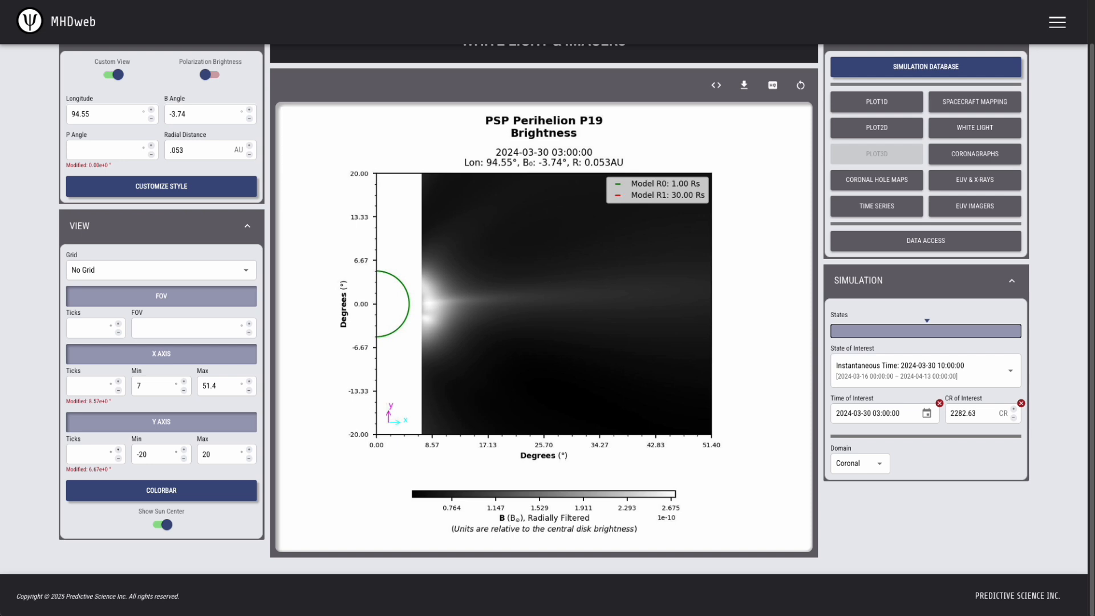
pyautogui.doubleClick(130, 384)
pyautogui.write('13.5')
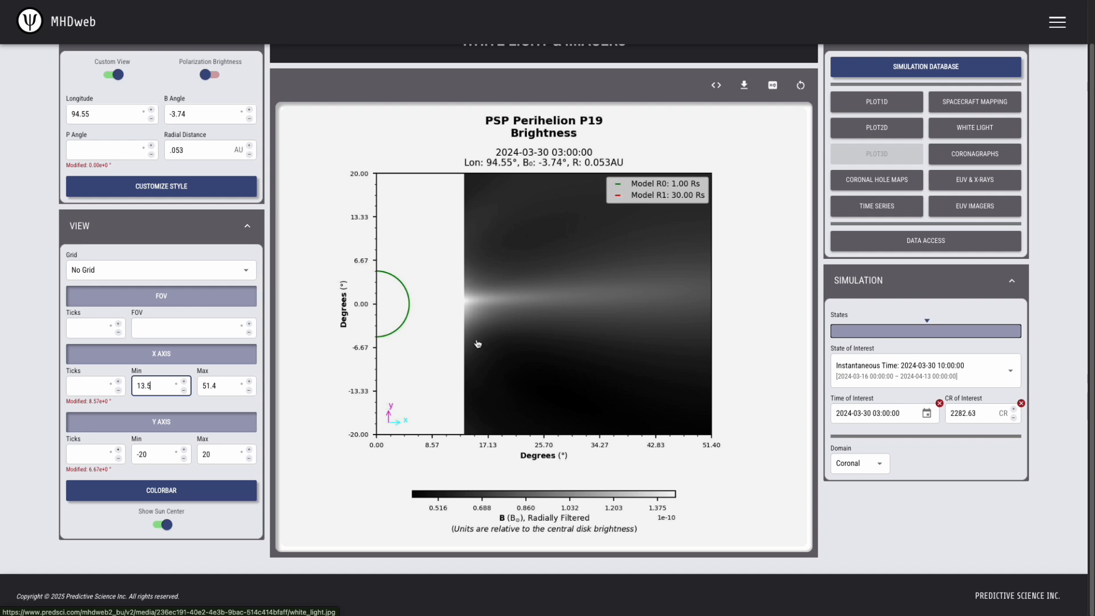
pyautogui.click(136, 384)
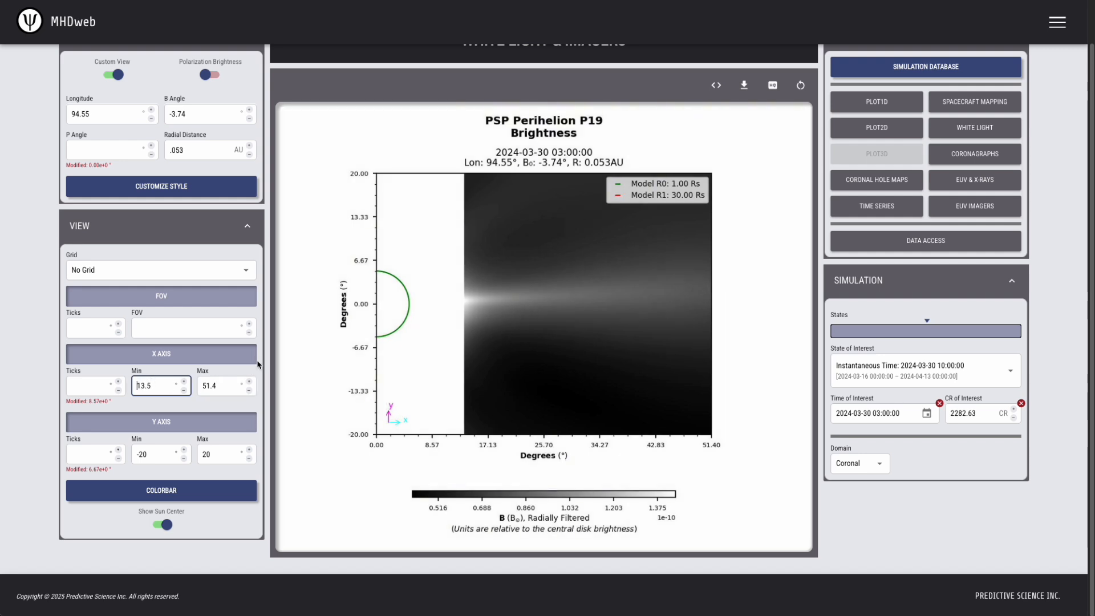
# Set the X-axis maximum to -13.5 and minimum to -52
pyautogui.press('Tab')
pyautogui.write('-13.5')
pyautogui.click(140, 386)
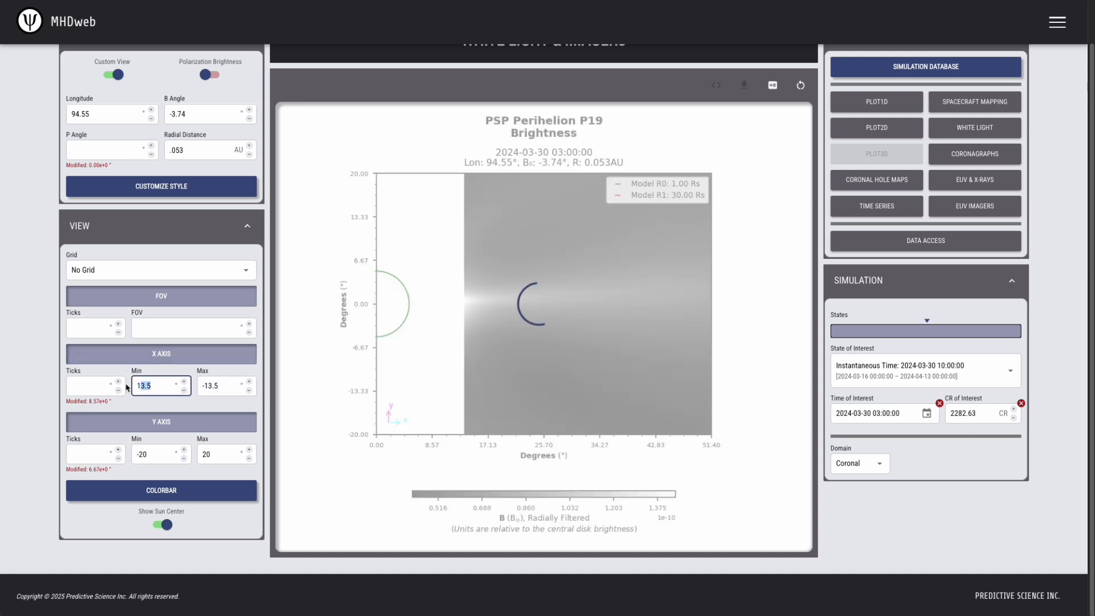
pyautogui.doubleClick(139, 386)
pyautogui.write('-')
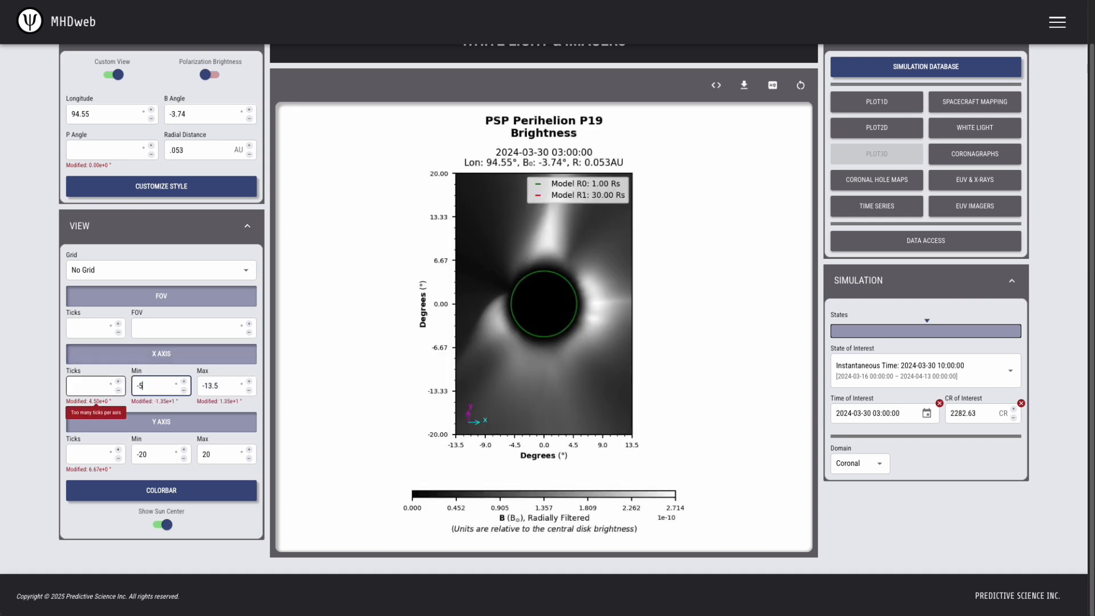
pyautogui.write('52')
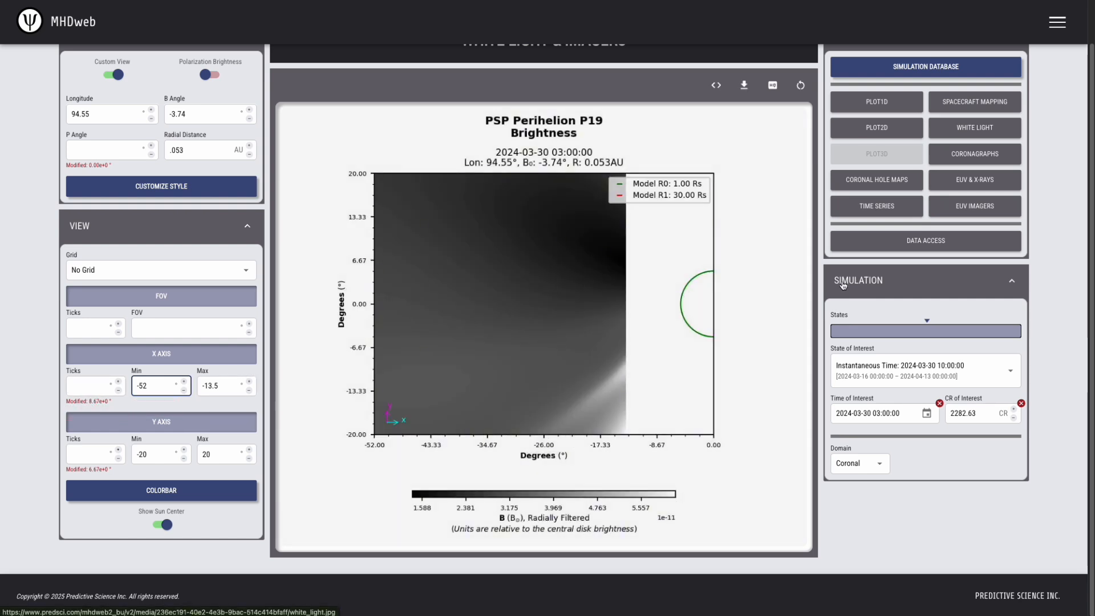
pyautogui.click(910, 497)
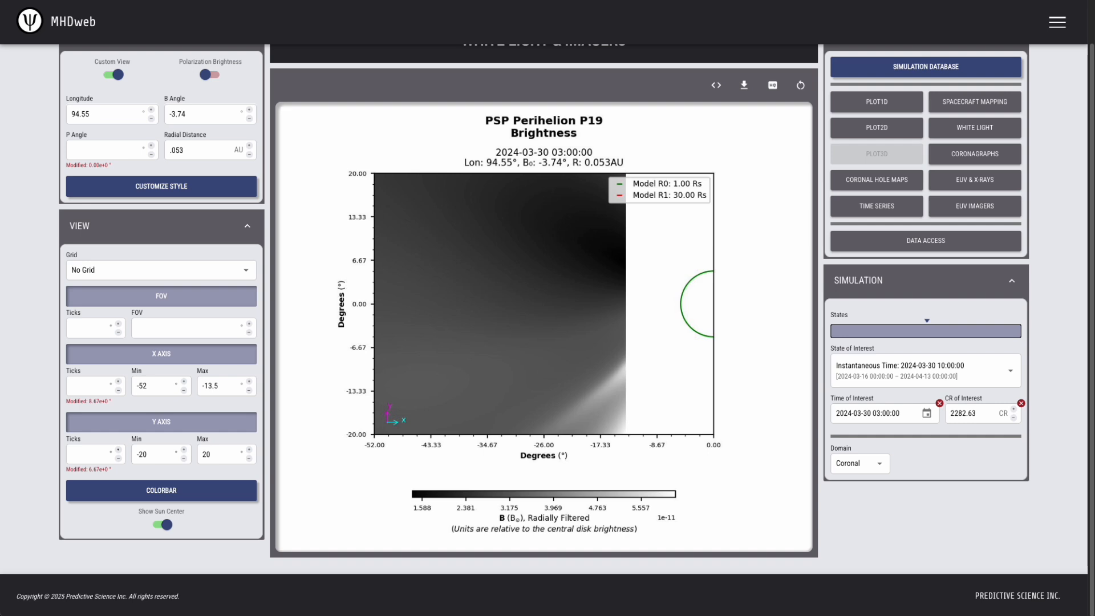
# Step the X-axis maximum up from -13.5 to -8.5
pyautogui.click(249, 381)
pyautogui.click(249, 382)
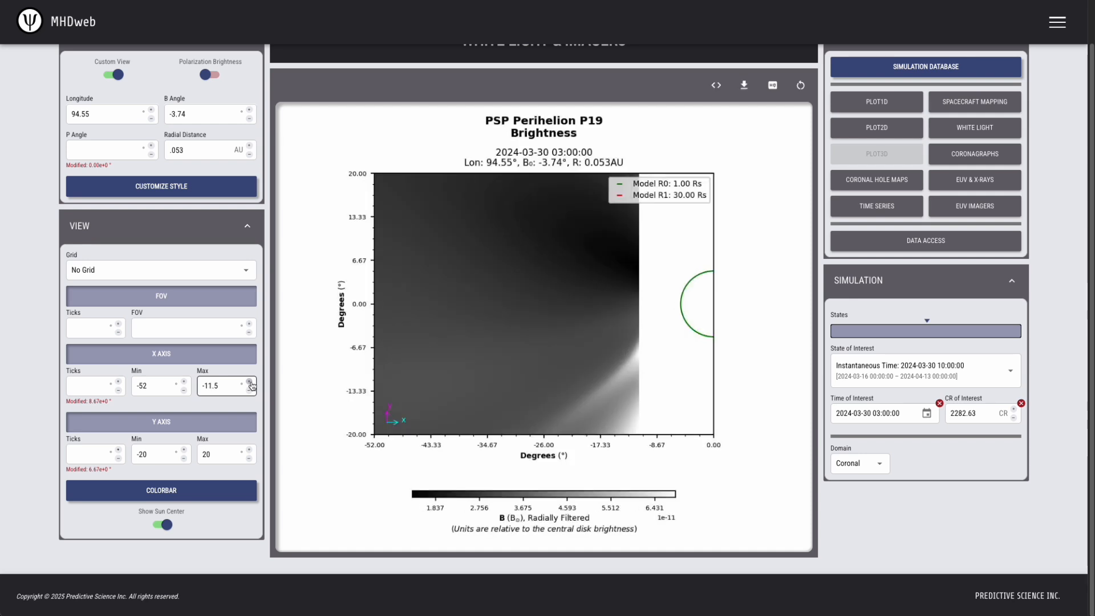
pyautogui.click(250, 382)
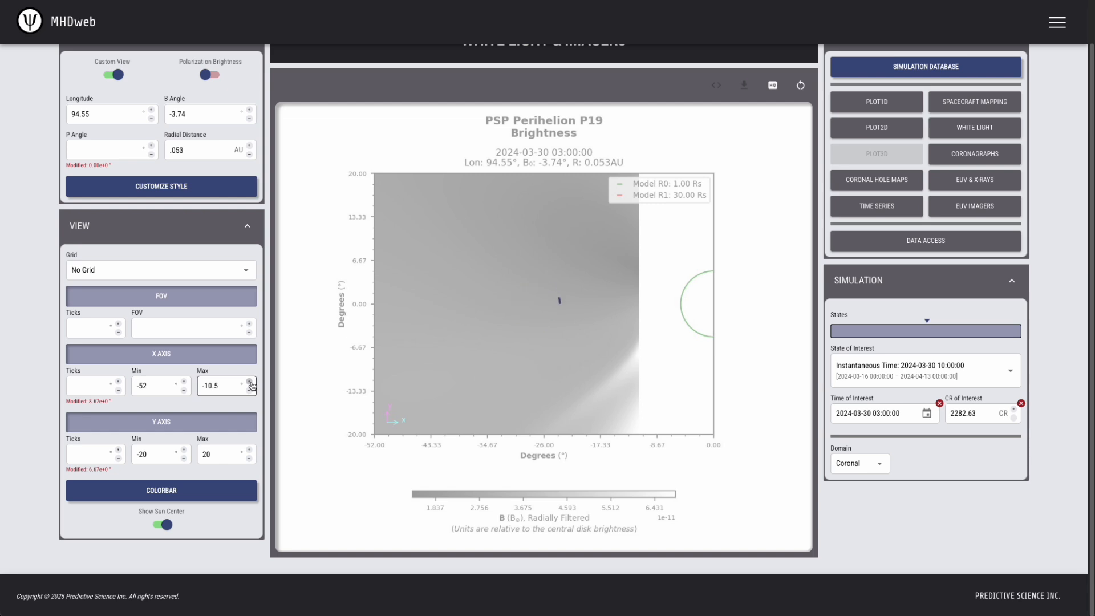
pyautogui.click(250, 381)
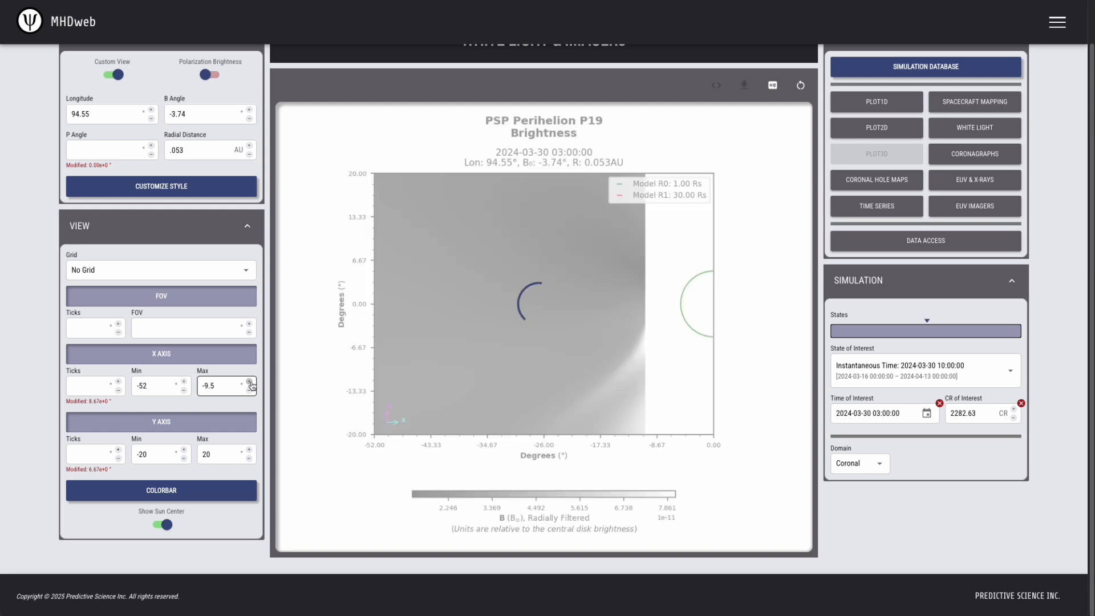
pyautogui.click(249, 381)
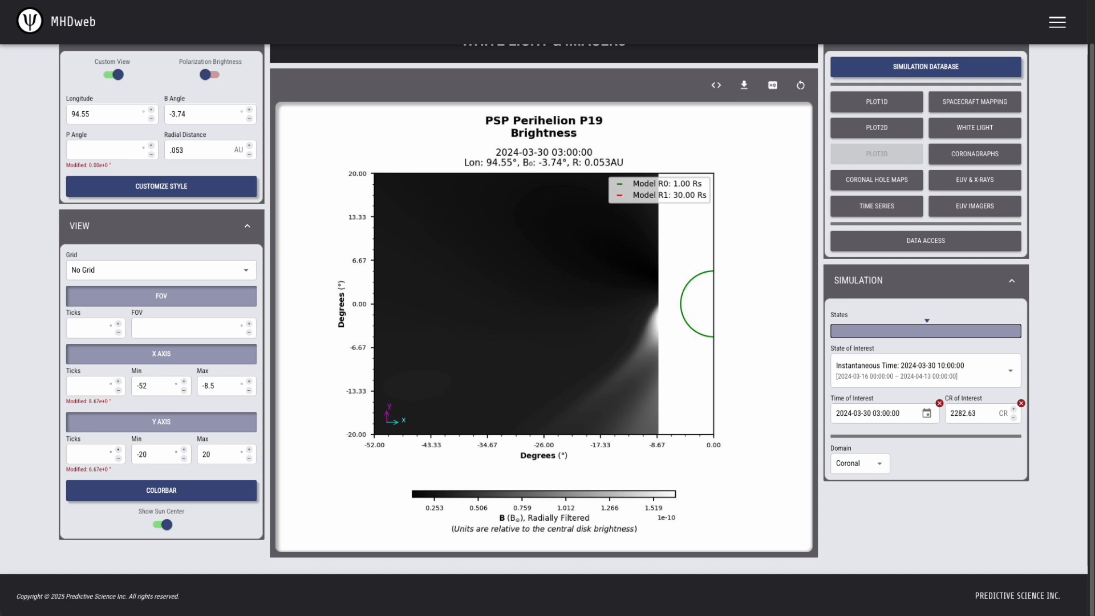
# Set the X-axis maximum to 52
pyautogui.click(158, 387)
pyautogui.press('Tab')
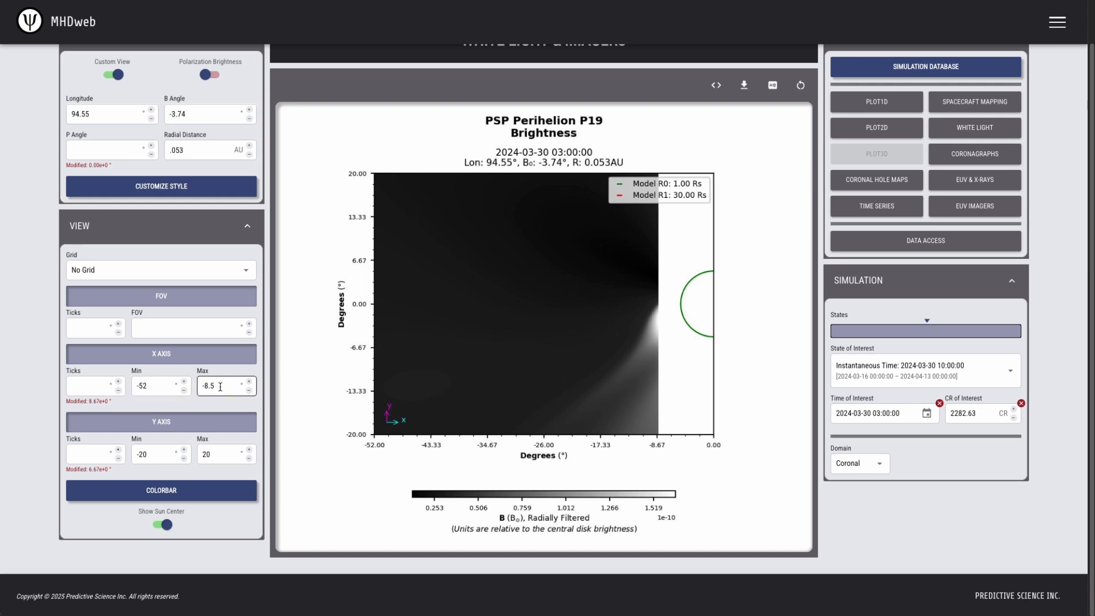
pyautogui.write('52')
pyautogui.press('Return')
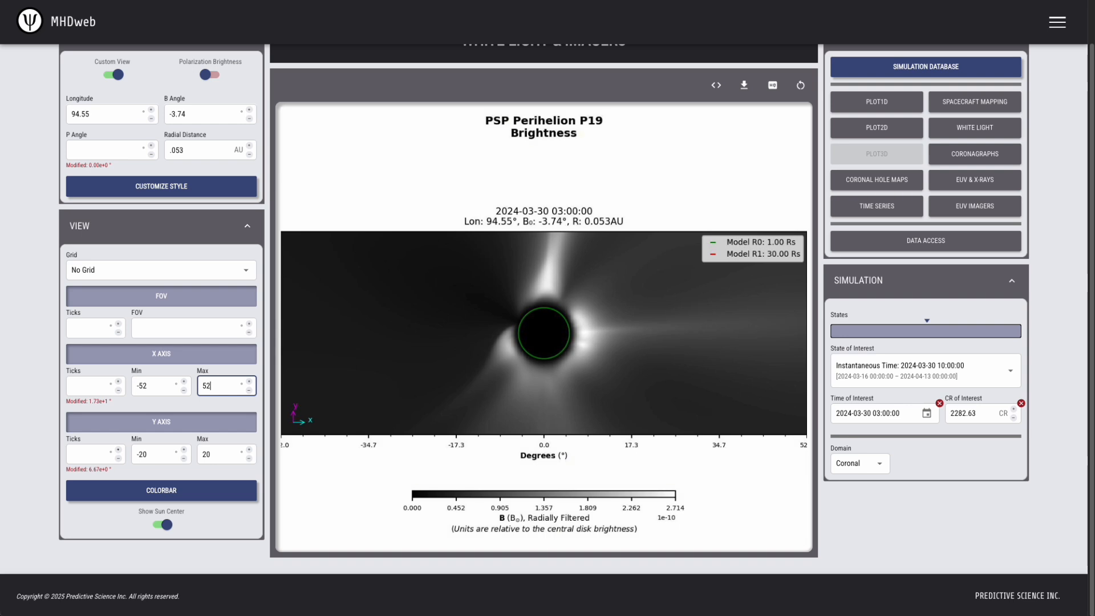
# Set the view FOV to 52 and switch to the Coronagraphs tool
pyautogui.click(170, 330)
pyautogui.write('52')
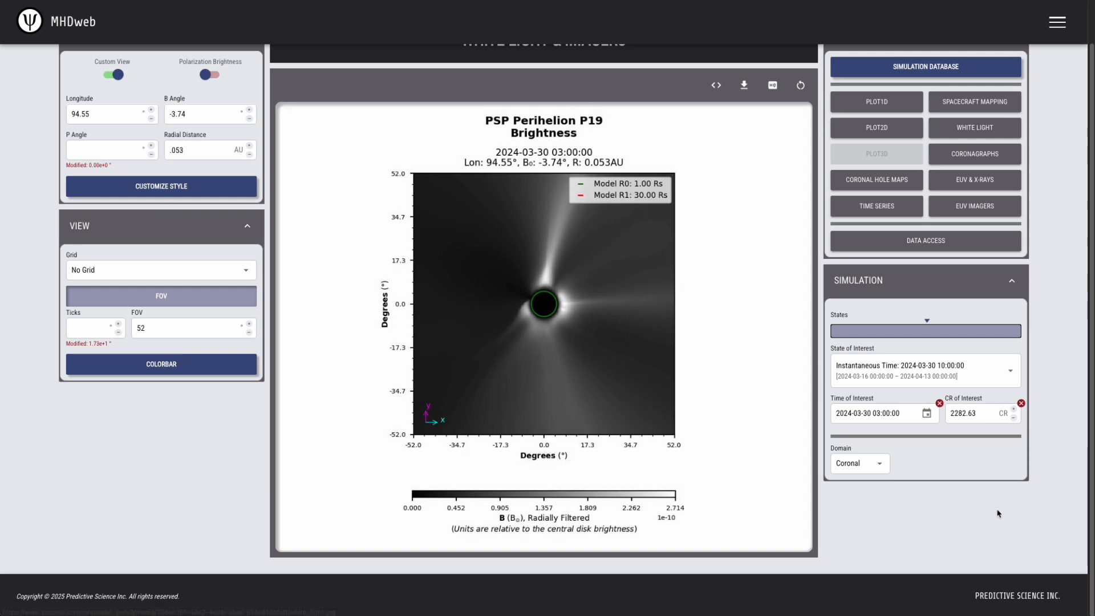
pyautogui.click(1004, 159)
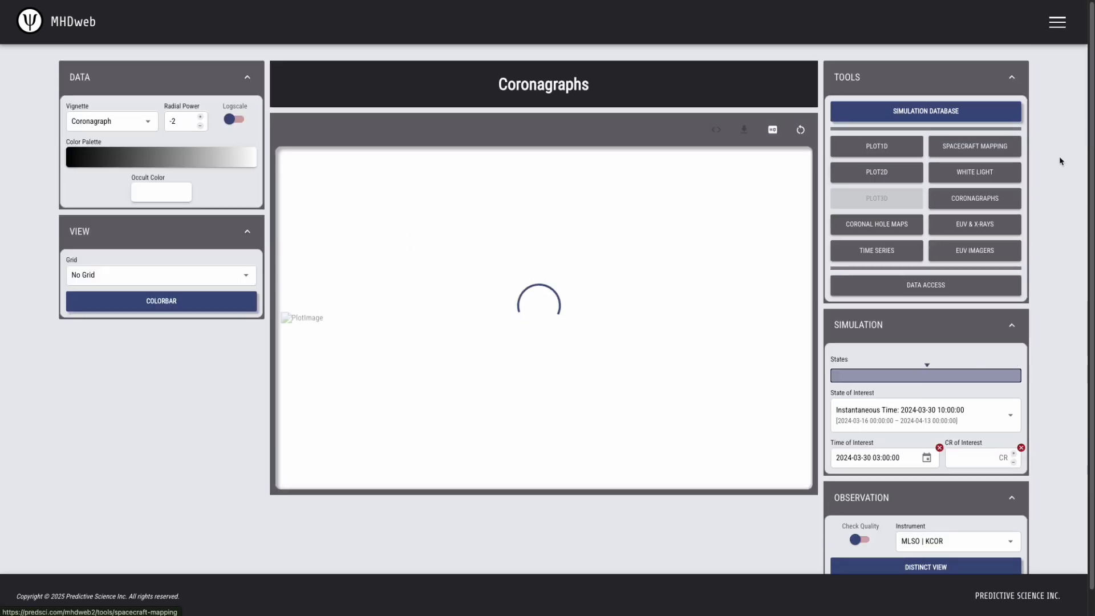
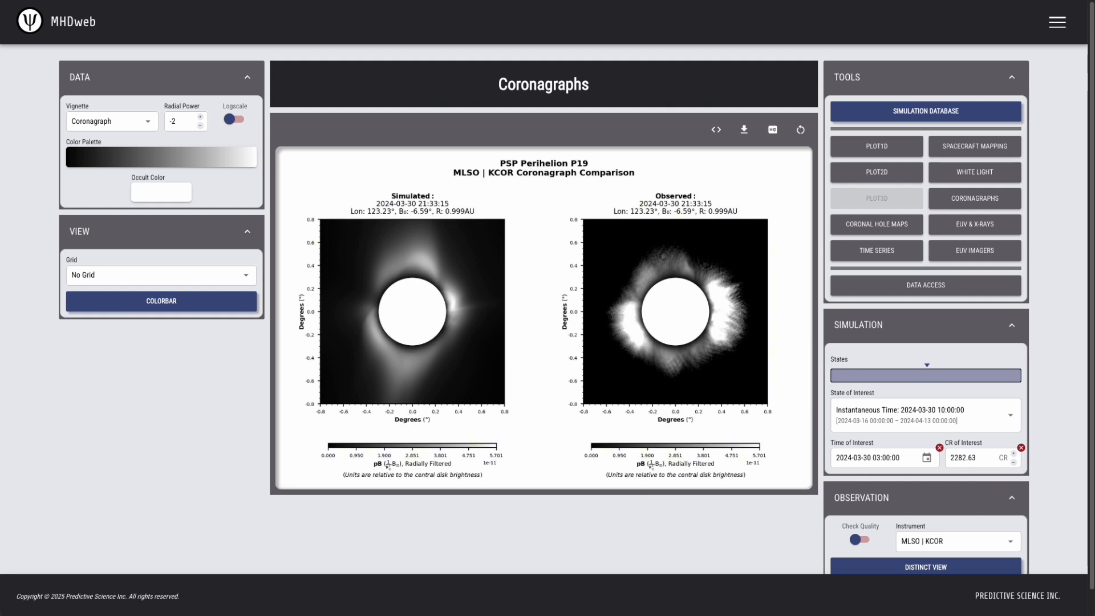
# Apply the MHD vignette, then step radial power up to 0 and back down to -2
pyautogui.click(109, 122)
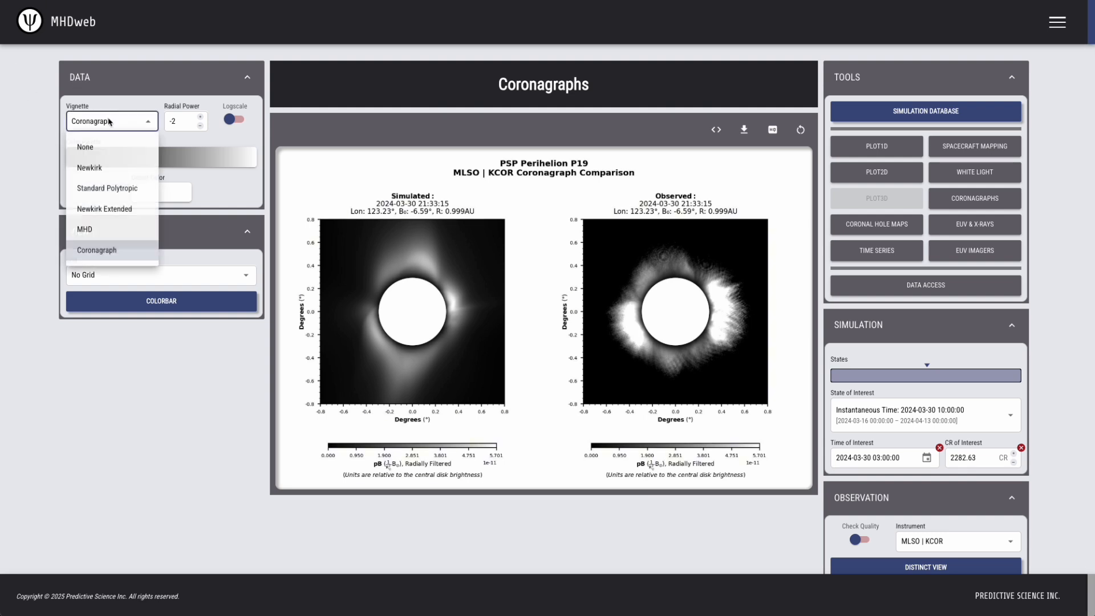
pyautogui.click(105, 230)
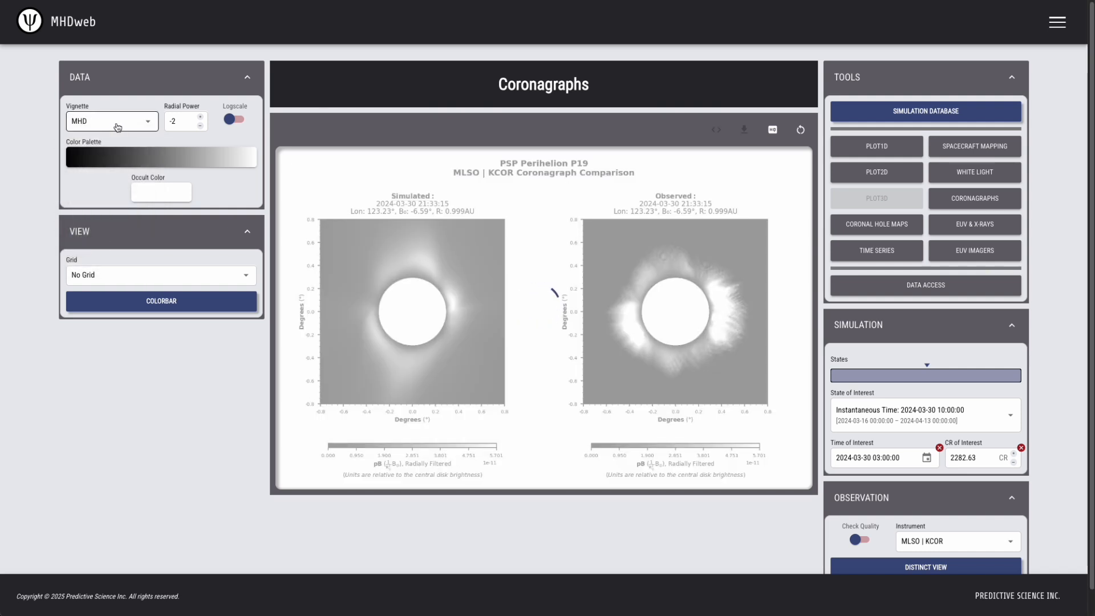
pyautogui.click(201, 117)
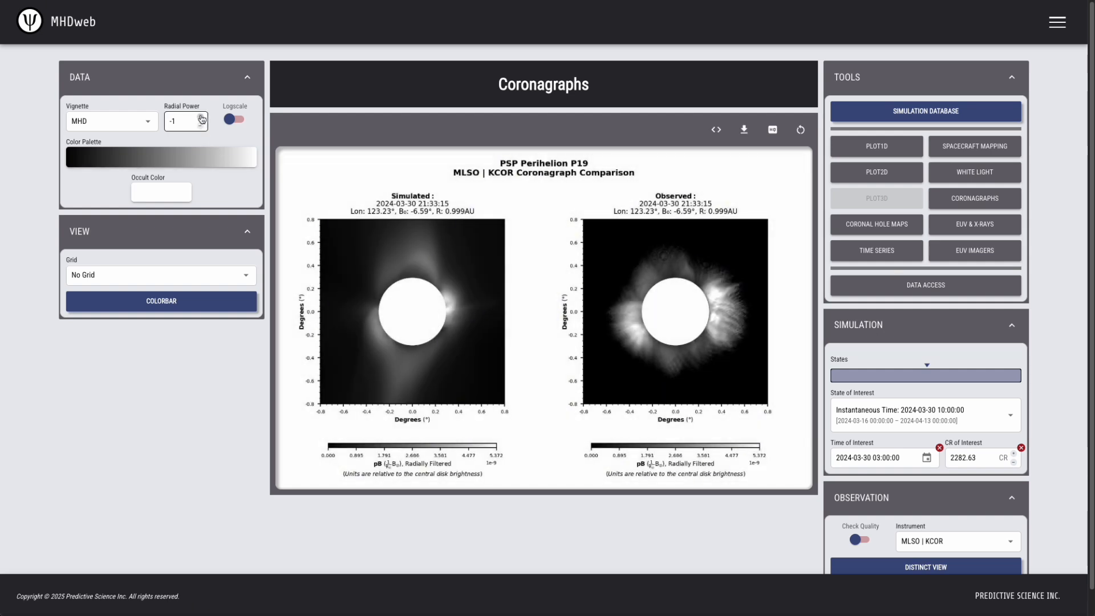
pyautogui.click(200, 117)
pyautogui.click(201, 125)
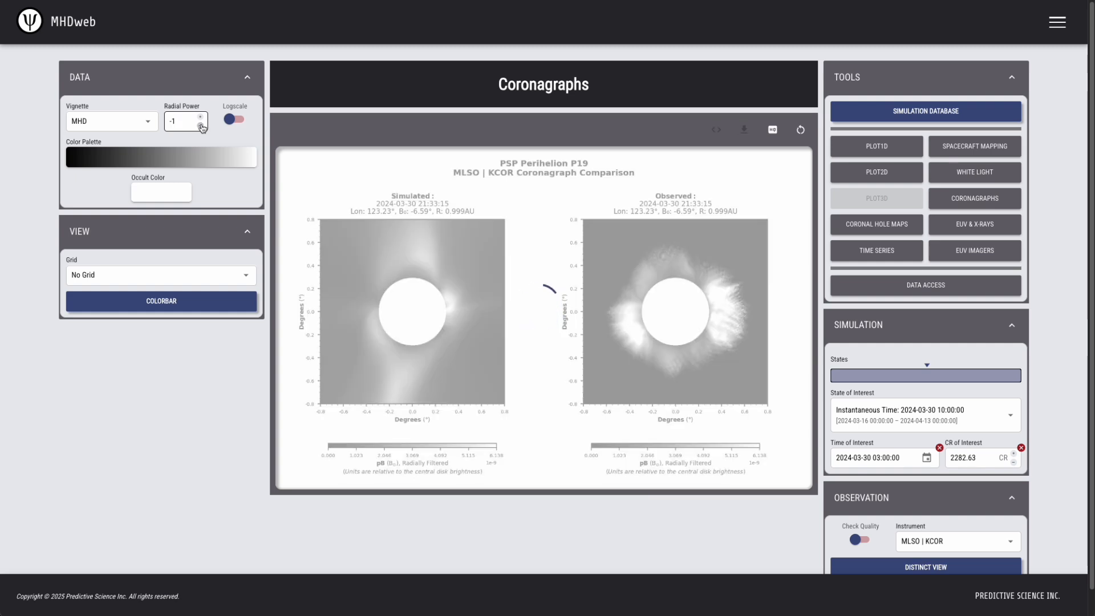
pyautogui.click(200, 125)
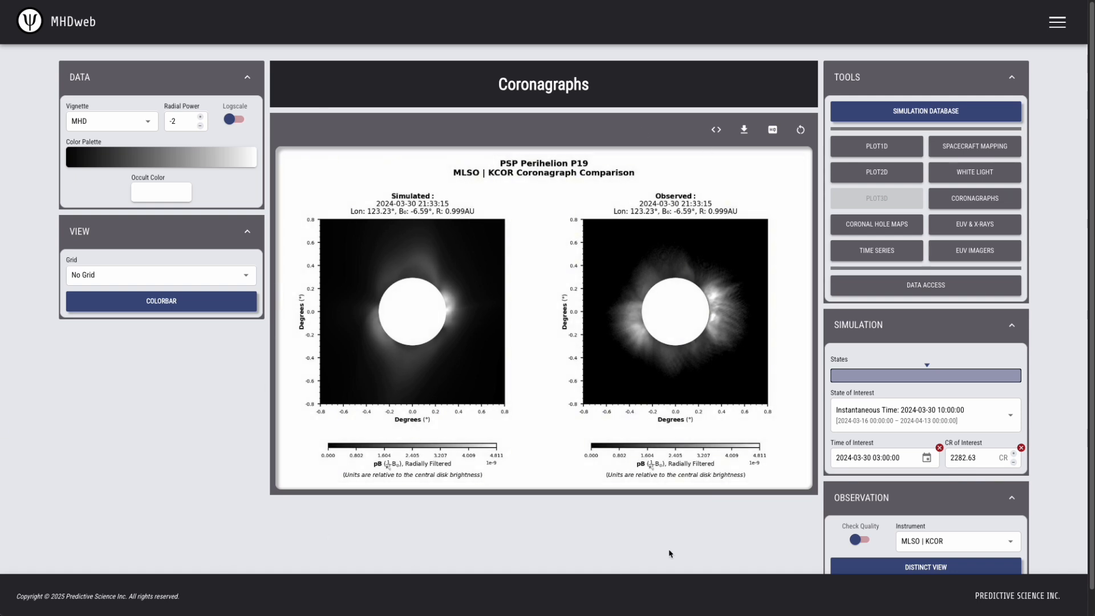
# Show the EUV image with the SDO | AIA 193 Å filter
pyautogui.click(983, 222)
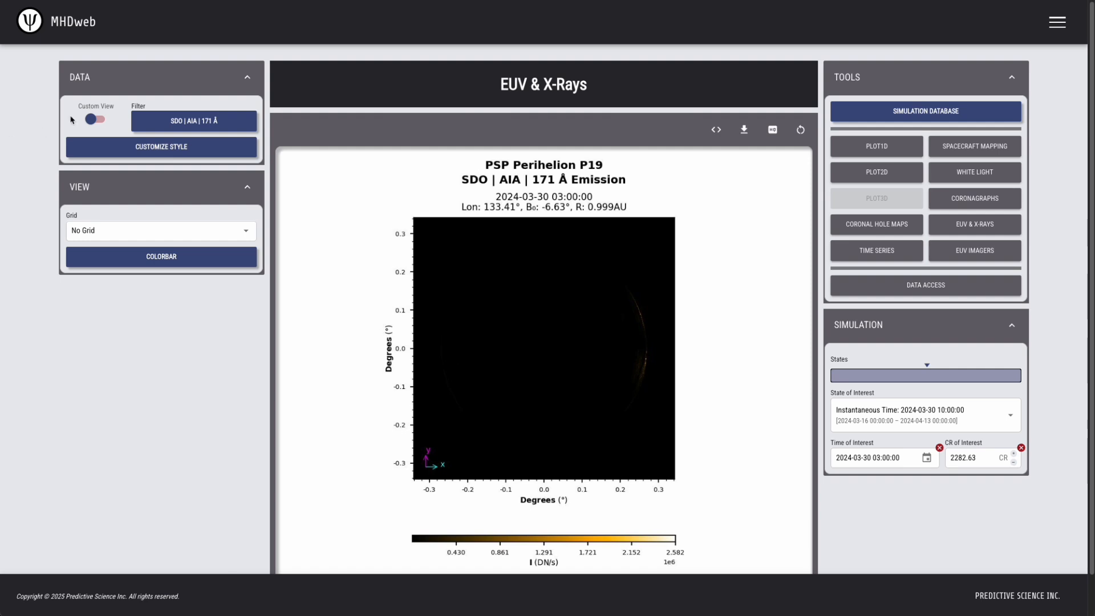
pyautogui.click(193, 117)
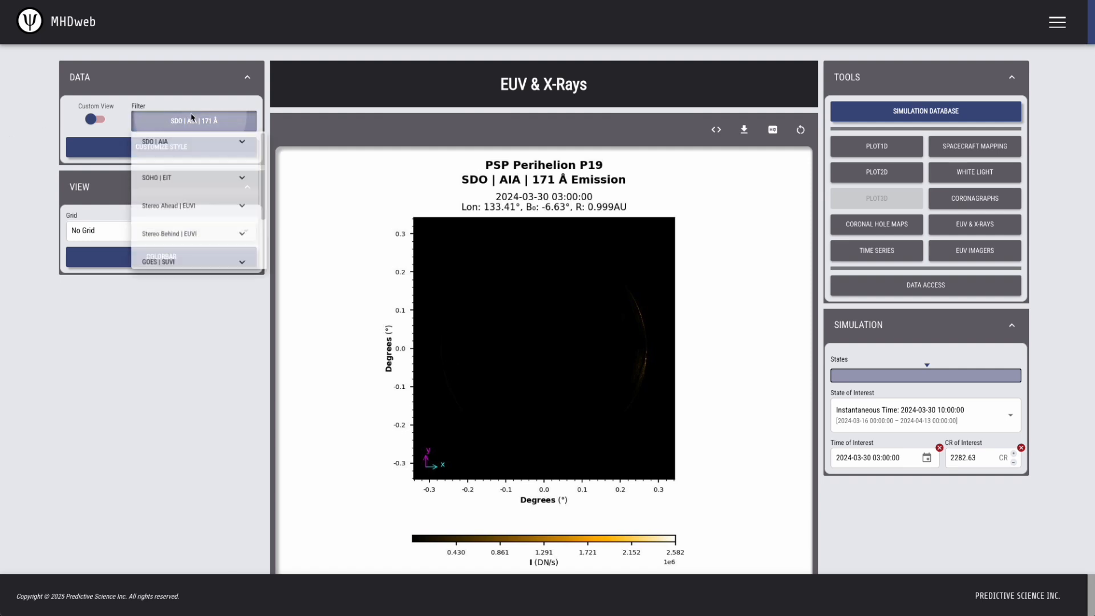
pyautogui.click(234, 142)
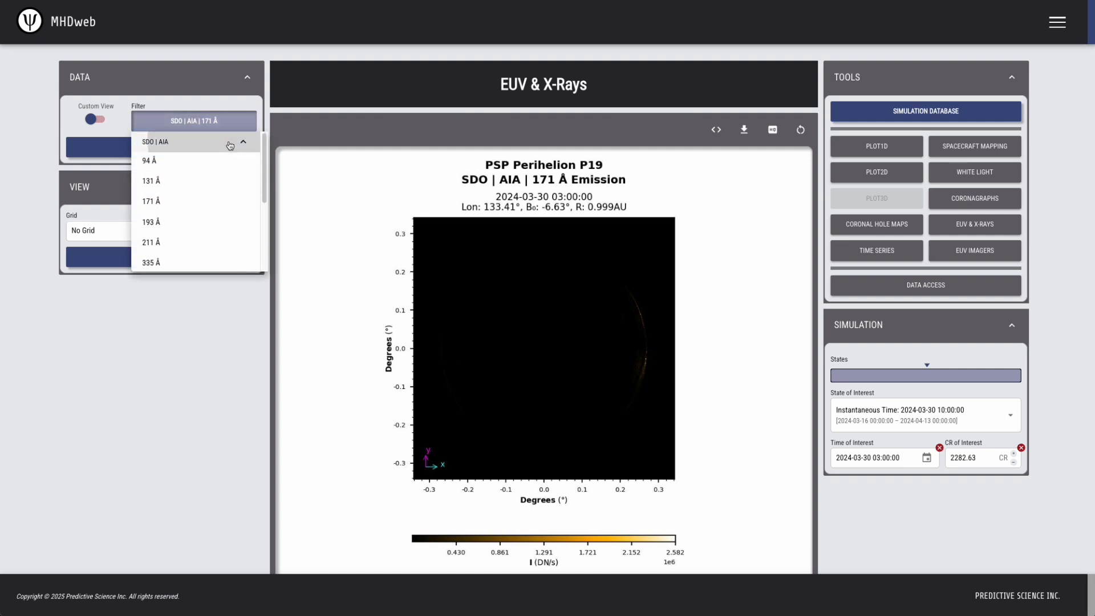
pyautogui.click(170, 221)
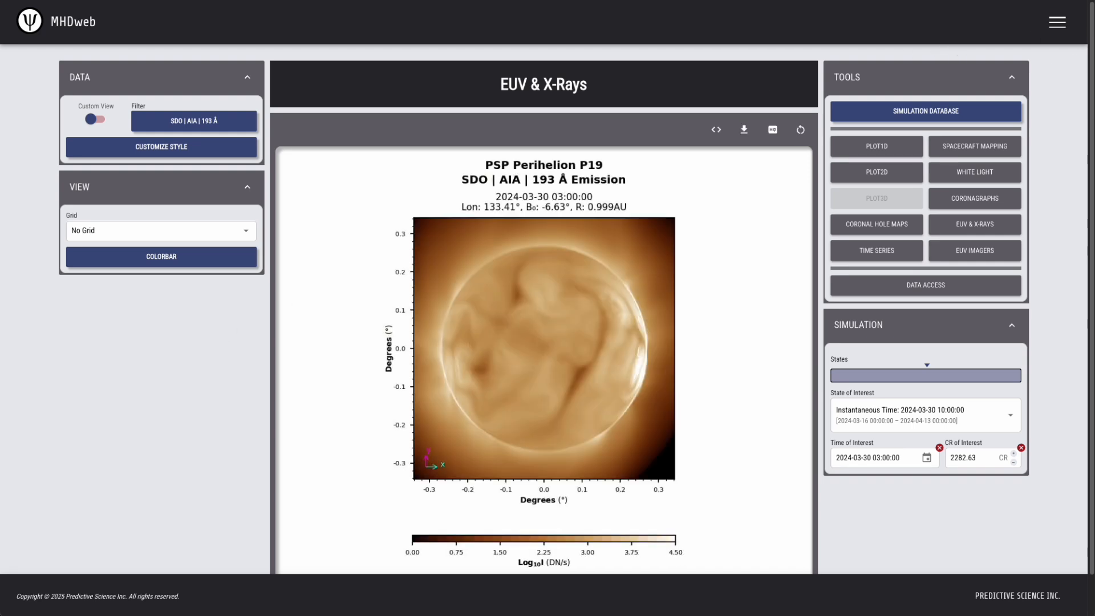
# Switch the EUV filter back to AIA 171 Å and return to spacecraft mapping
pyautogui.click(207, 119)
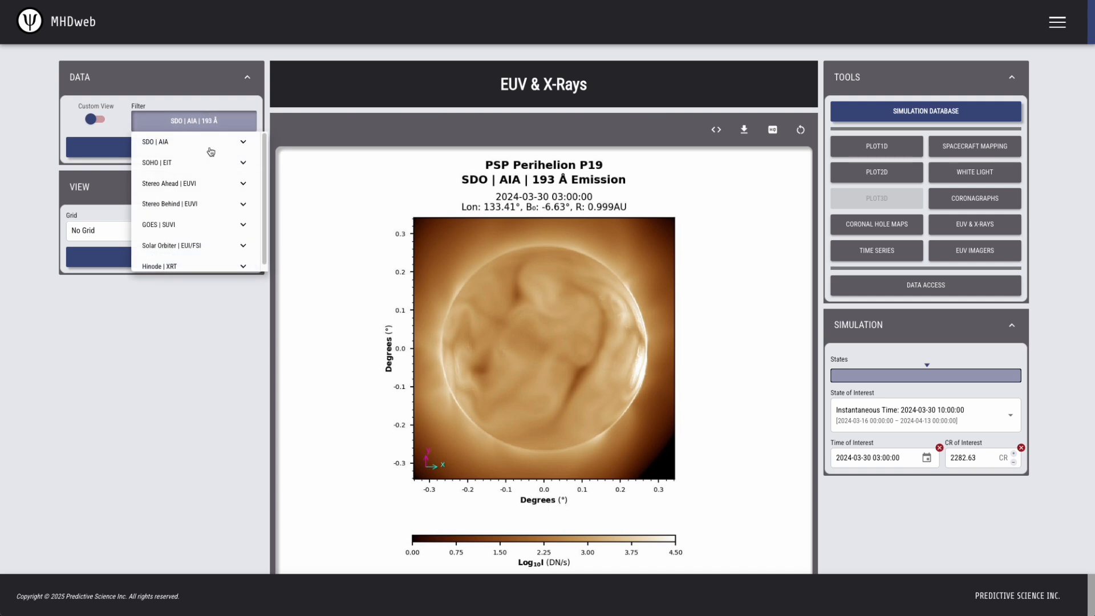
pyautogui.click(202, 150)
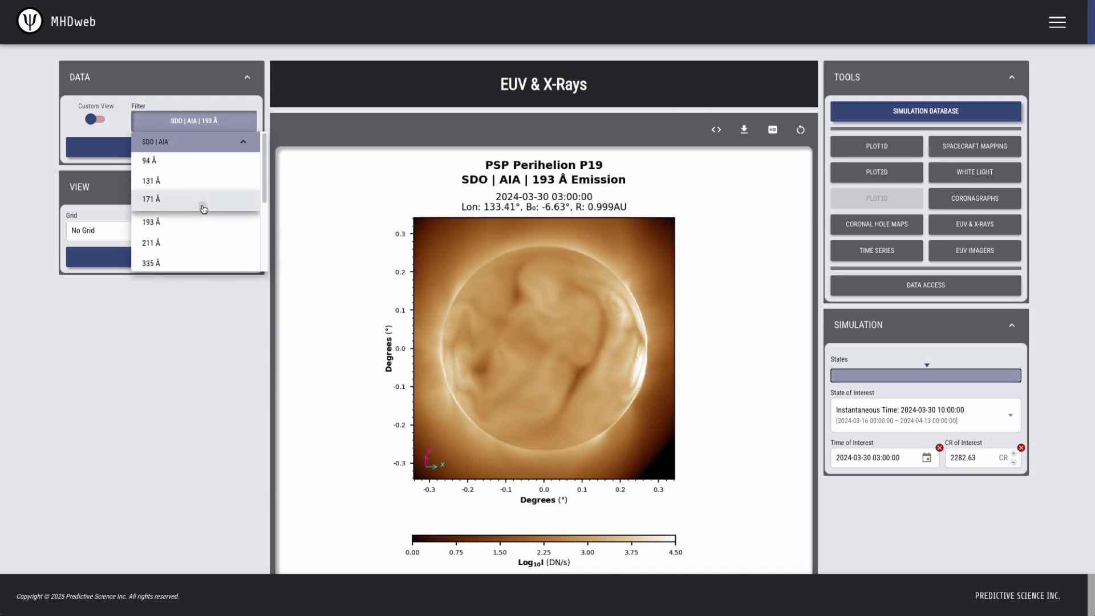
pyautogui.click(203, 208)
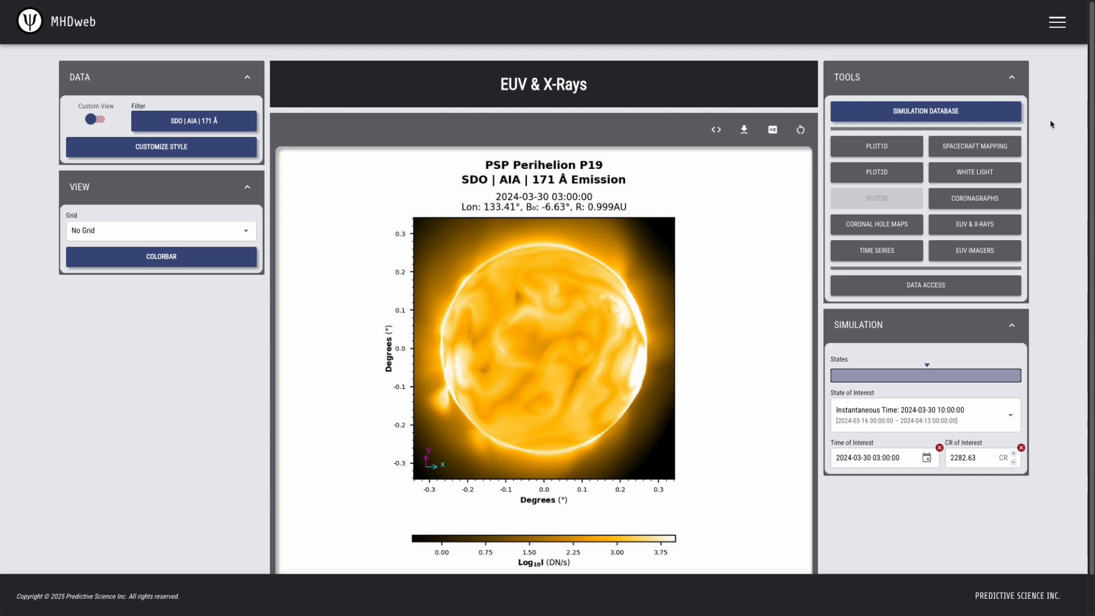
pyautogui.click(975, 146)
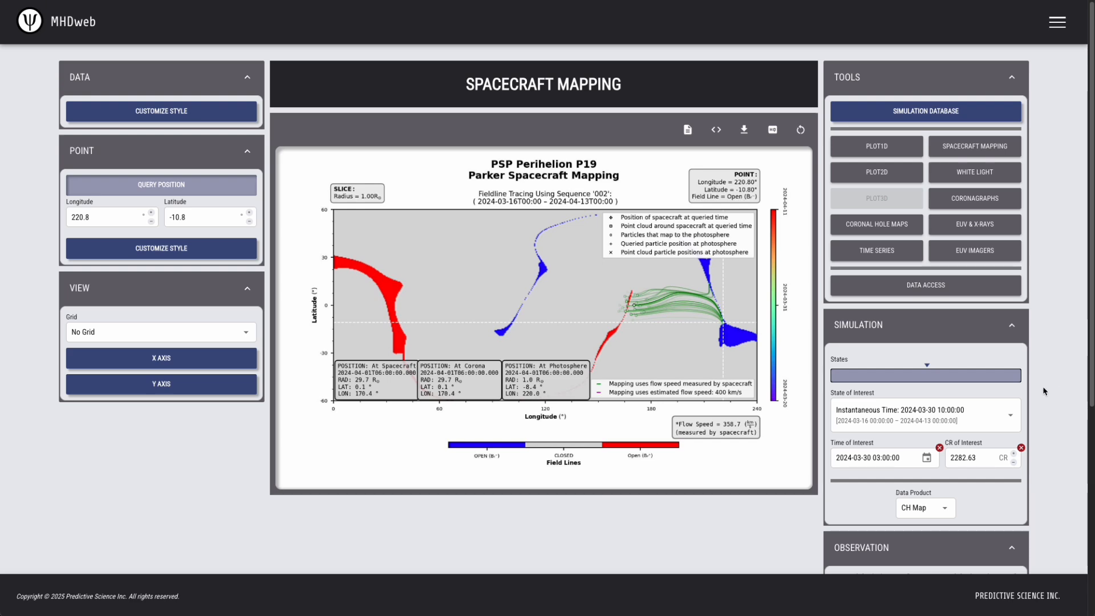
# Pick Solar Orbiter as the flow-speed spacecraft to map instead of Parker
pyautogui.scroll(-5, 1047, 377)
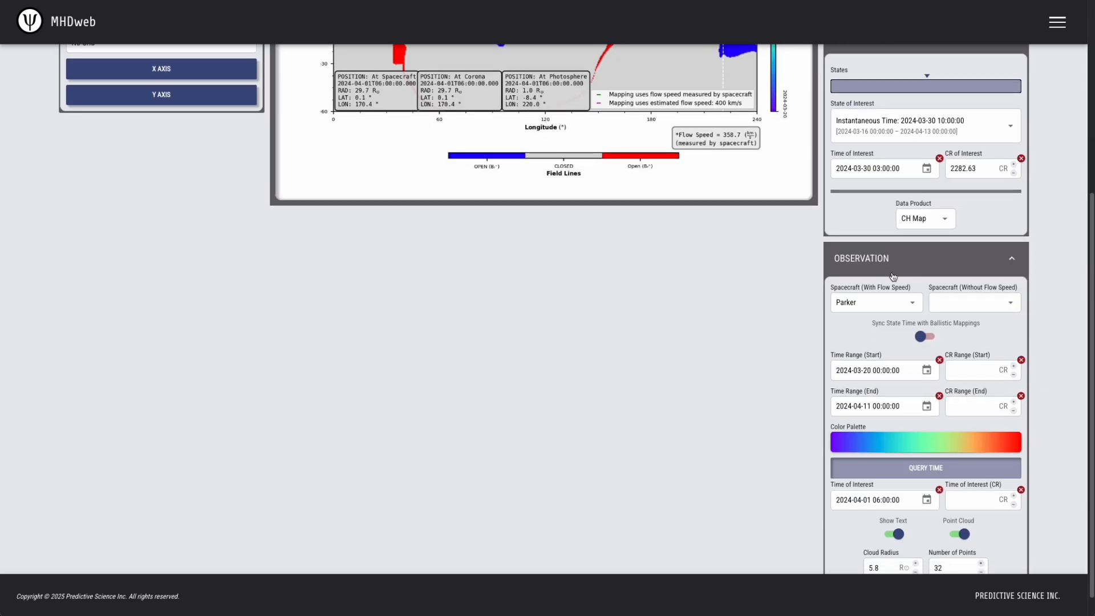
pyautogui.click(881, 310)
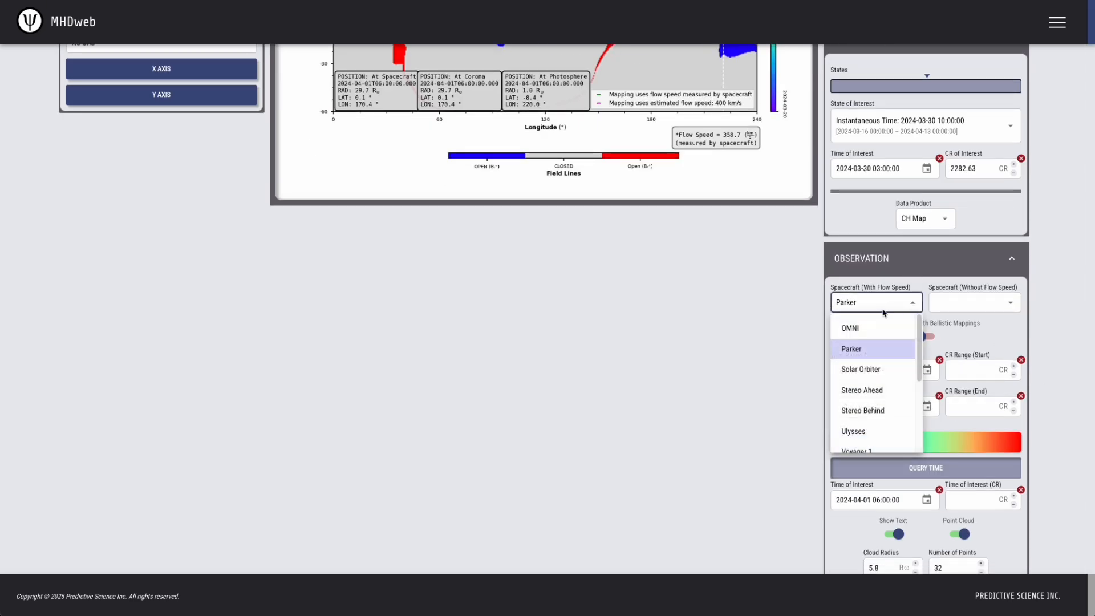
pyautogui.click(879, 372)
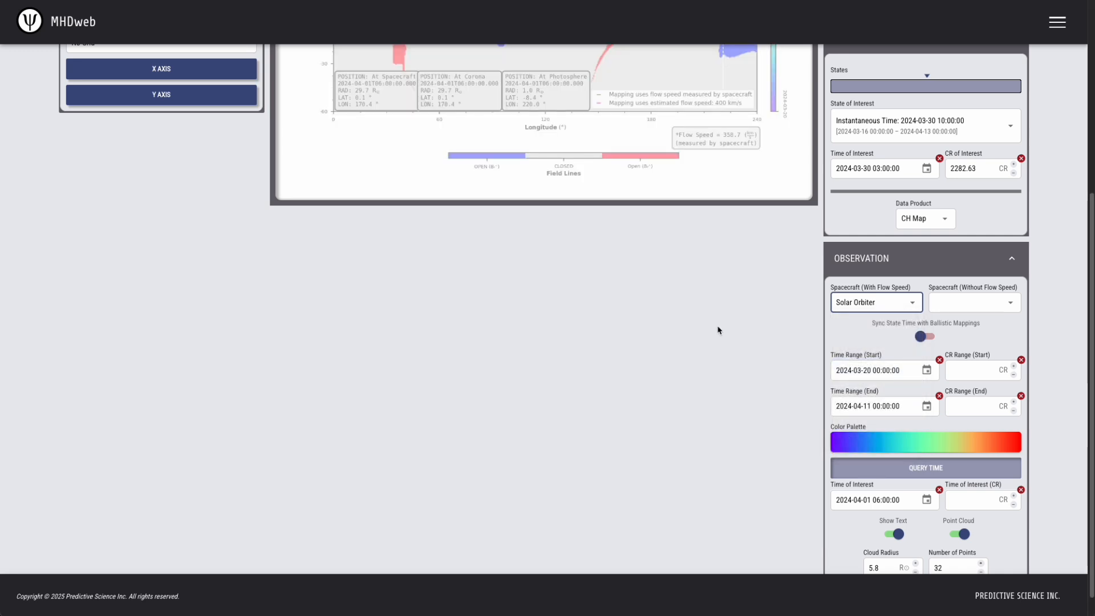
pyautogui.scroll(4, 717, 327)
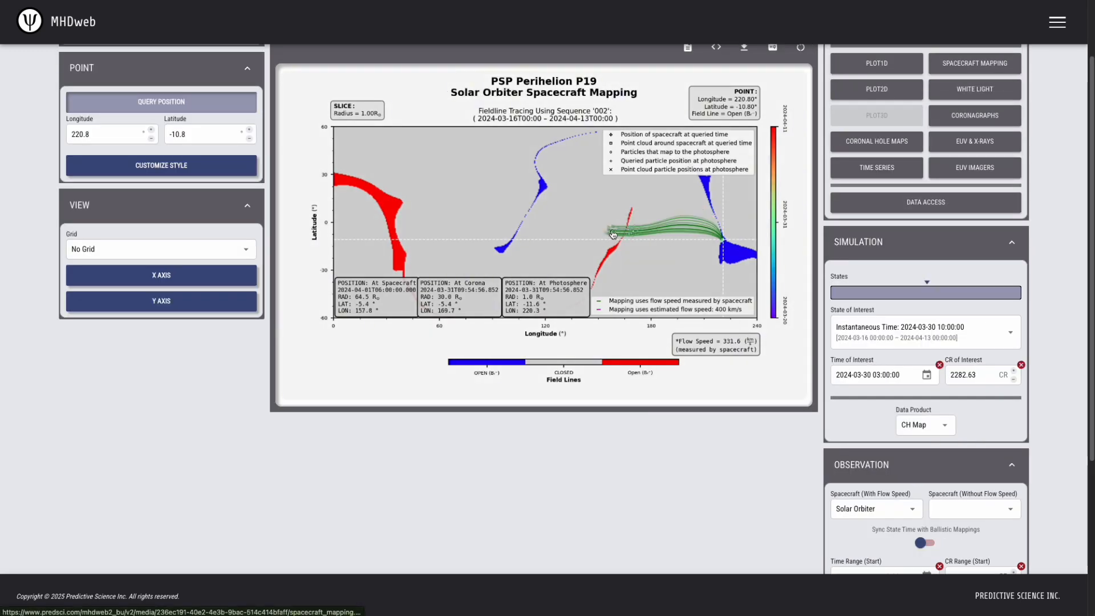
pyautogui.click(860, 377)
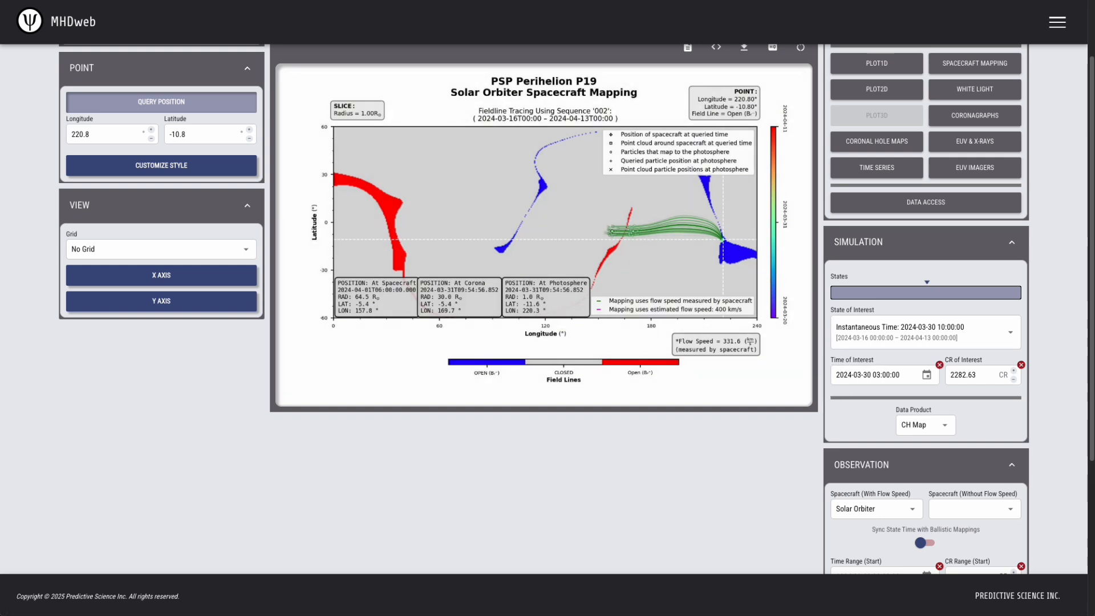
pyautogui.scroll(1, 544, 308)
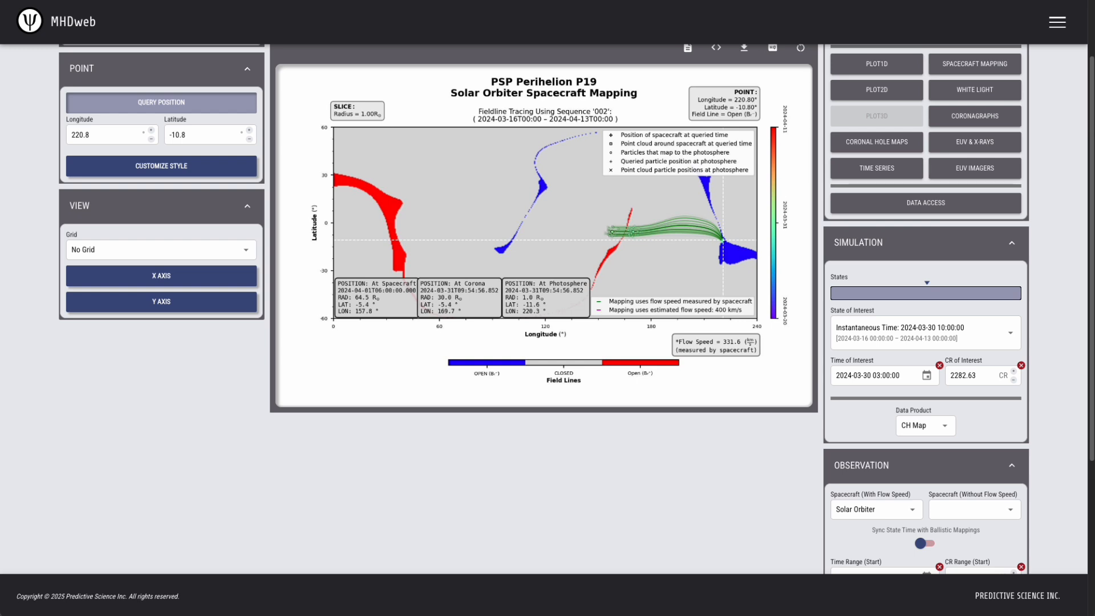
# Show the Solar Orbiter EUI/FSI 174 Å EUV image, then go back to spacecraft mapping
pyautogui.click(930, 136)
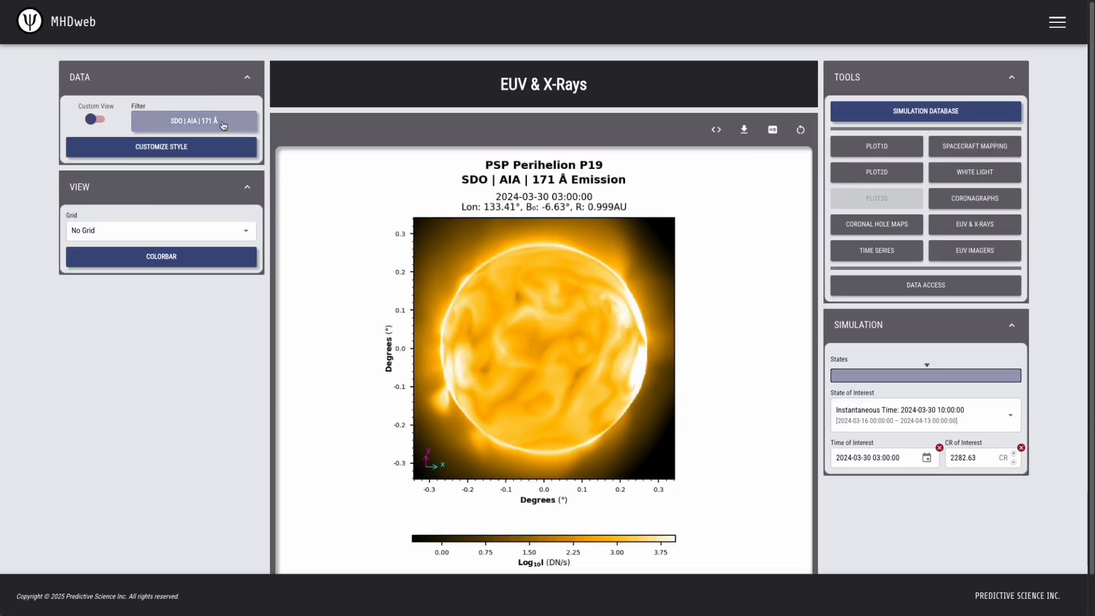
pyautogui.click(224, 122)
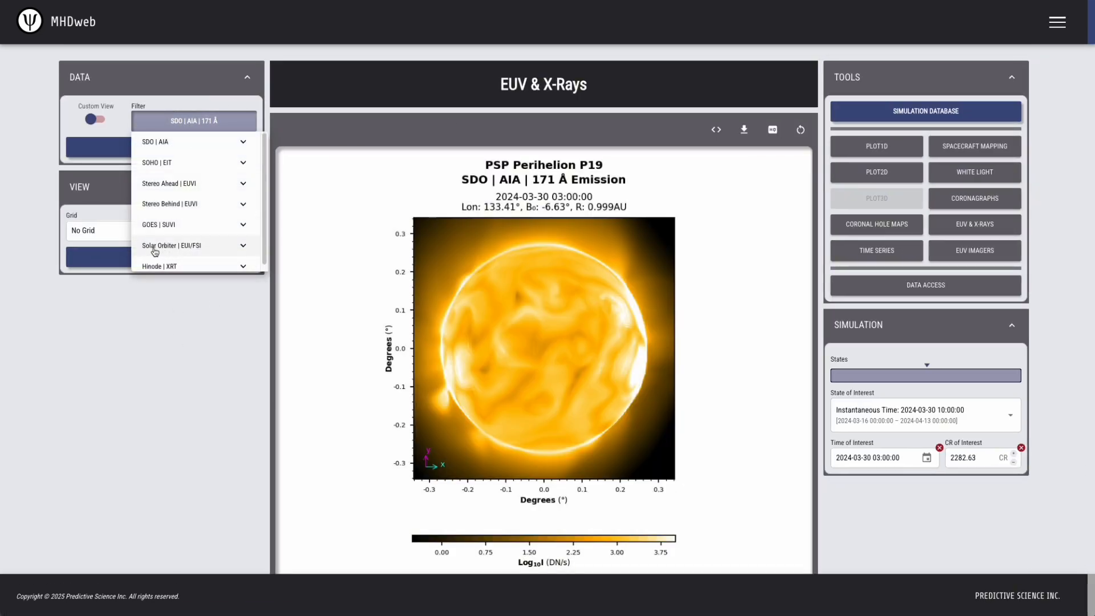
pyautogui.click(197, 250)
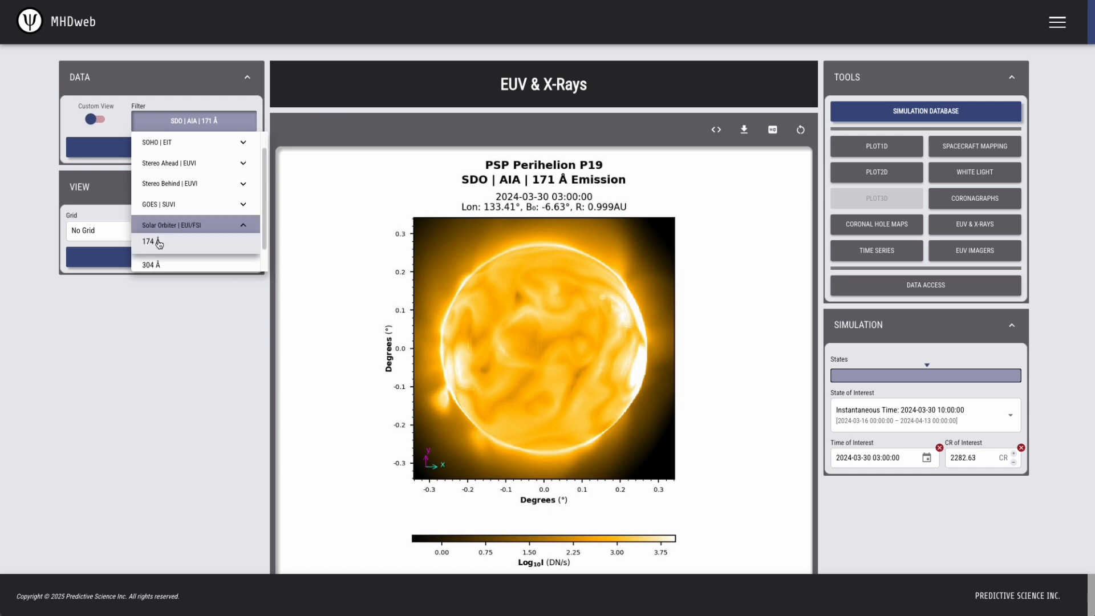
pyautogui.click(168, 248)
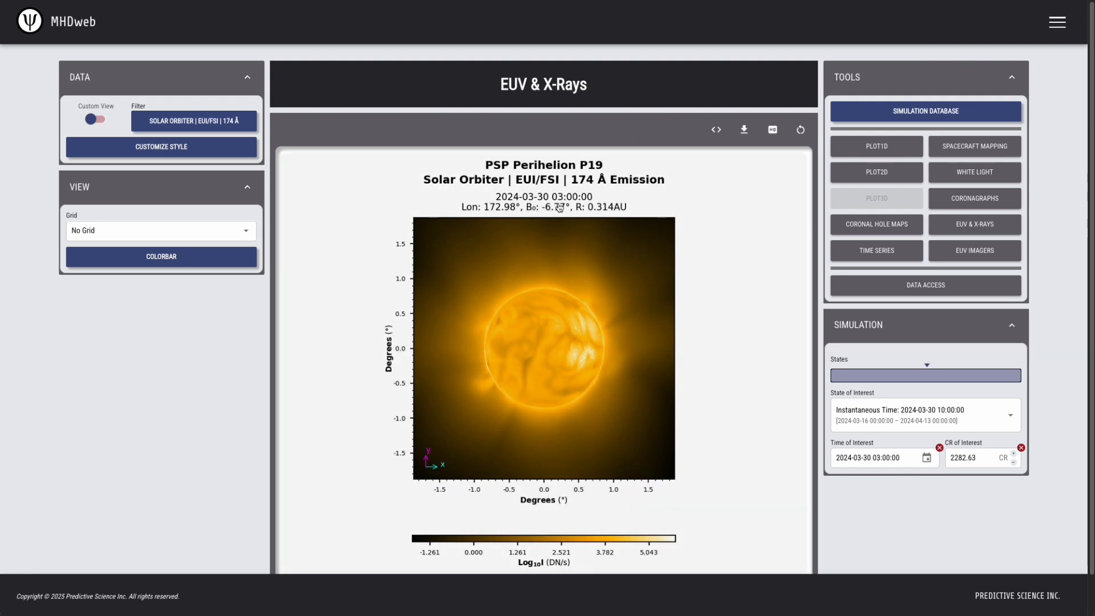
pyautogui.click(975, 146)
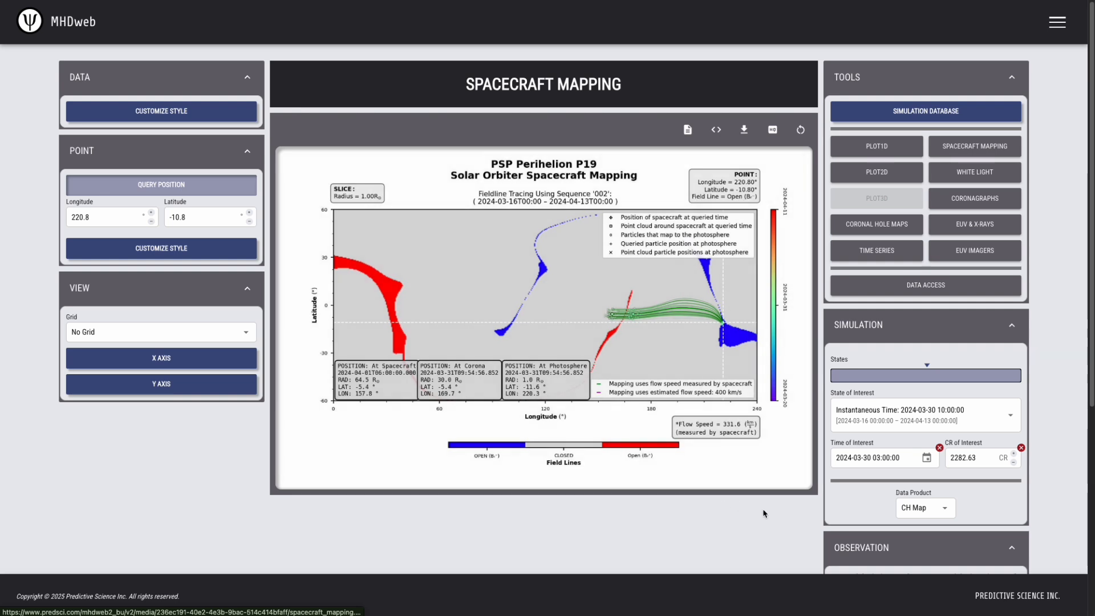
pyautogui.click(876, 457)
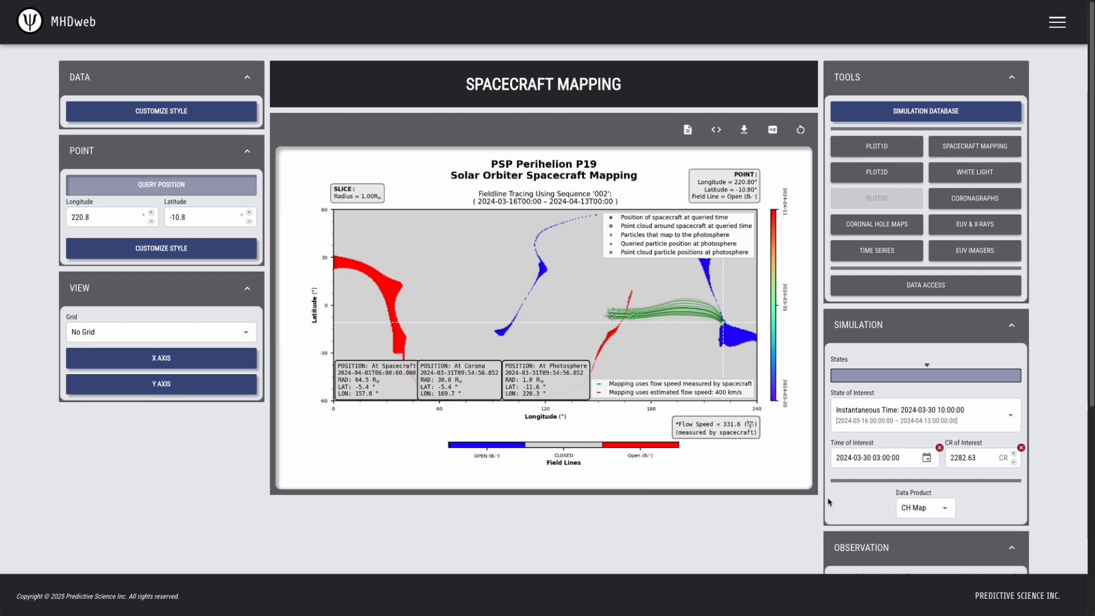
pyautogui.click(1011, 78)
pyautogui.scroll(-2, 1039, 350)
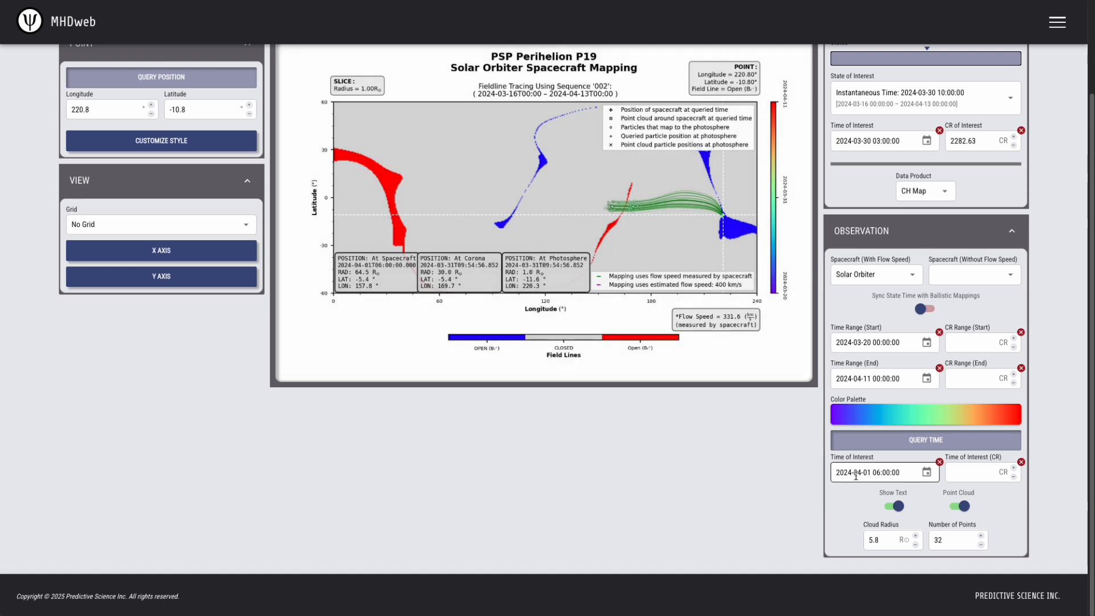
pyautogui.click(858, 472)
pyautogui.write('03-30 03:')
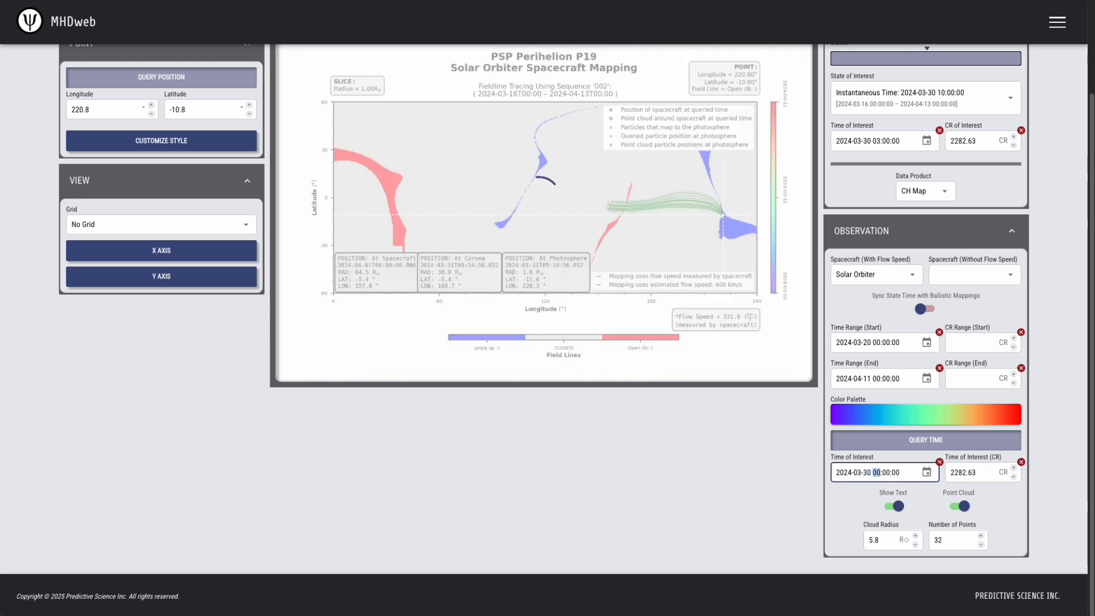
pyautogui.write('00')
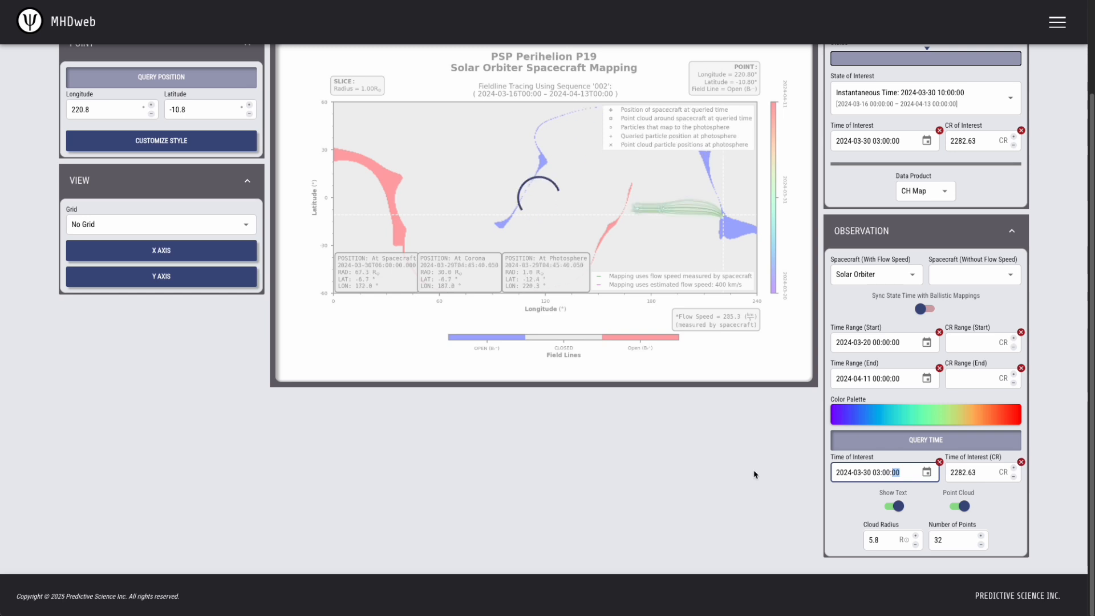
pyautogui.click(738, 474)
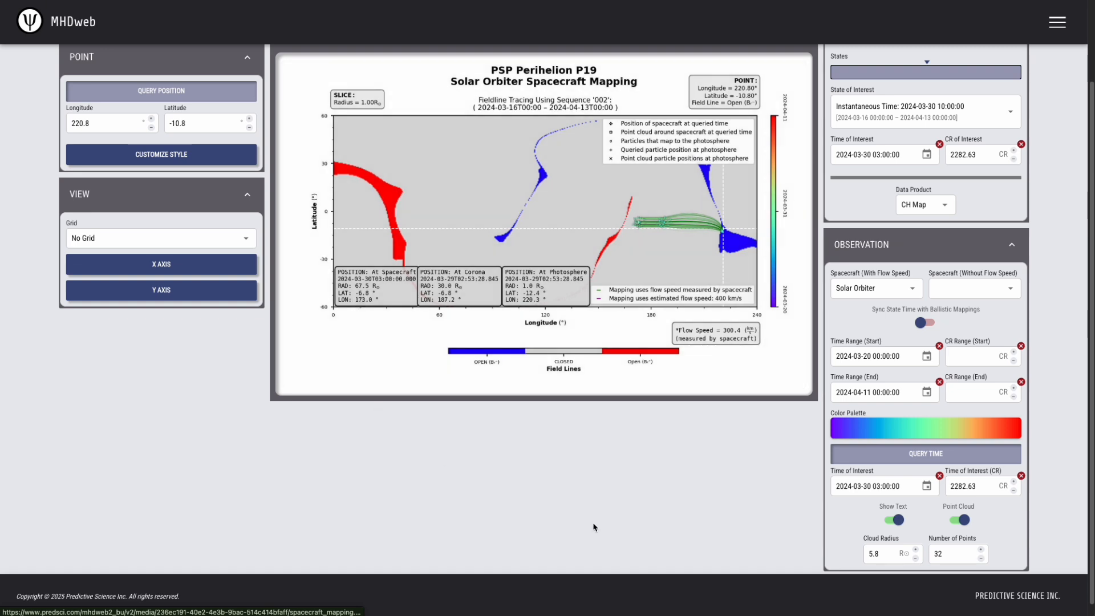
pyautogui.scroll(2, 742, 400)
pyautogui.click(992, 80)
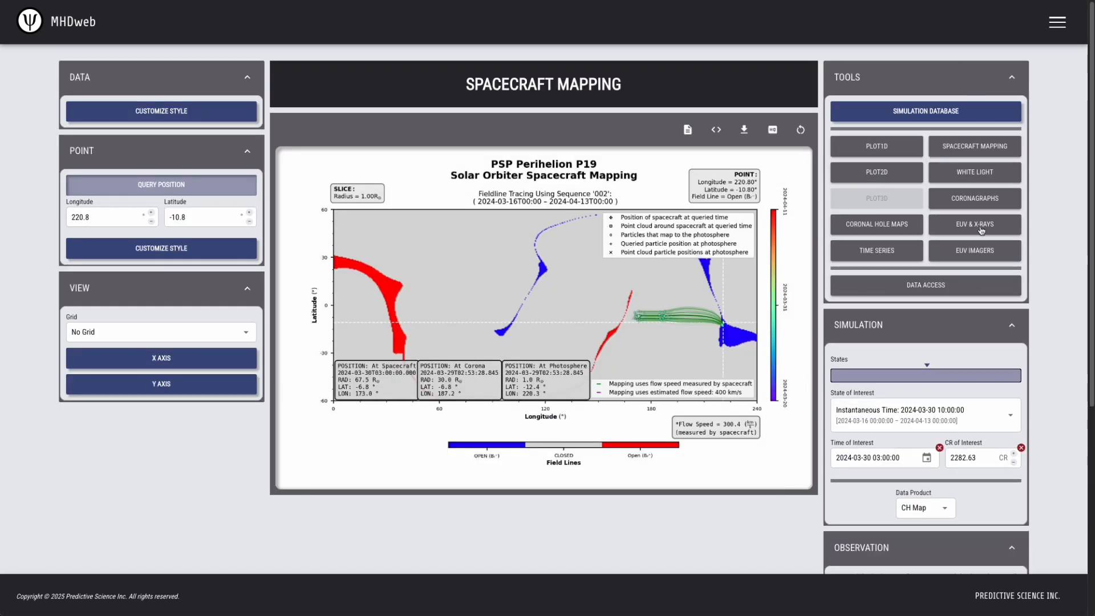
pyautogui.click(981, 221)
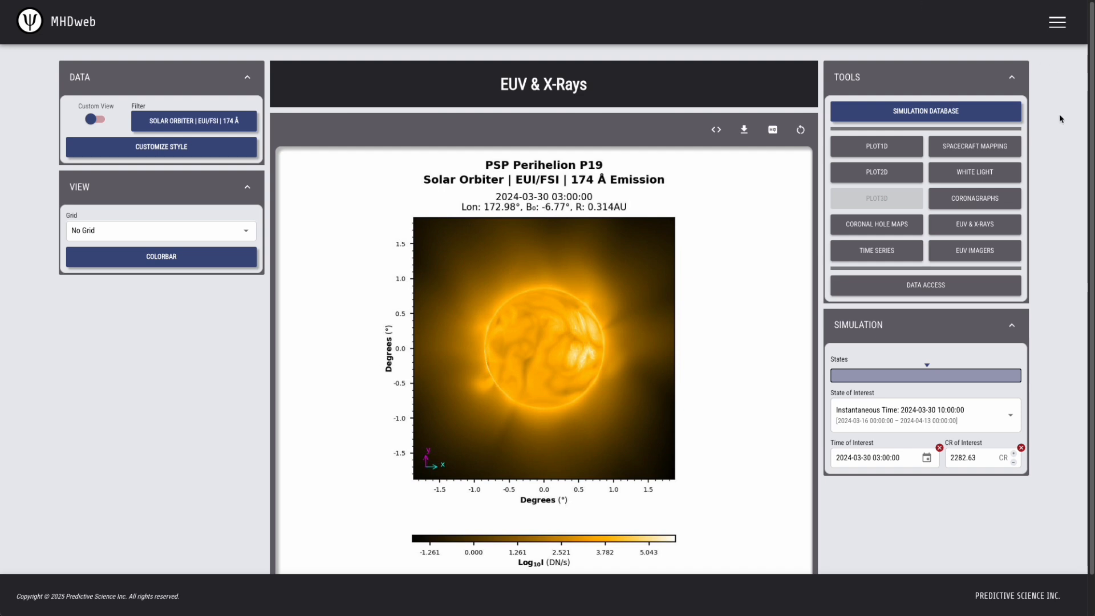
pyautogui.click(947, 147)
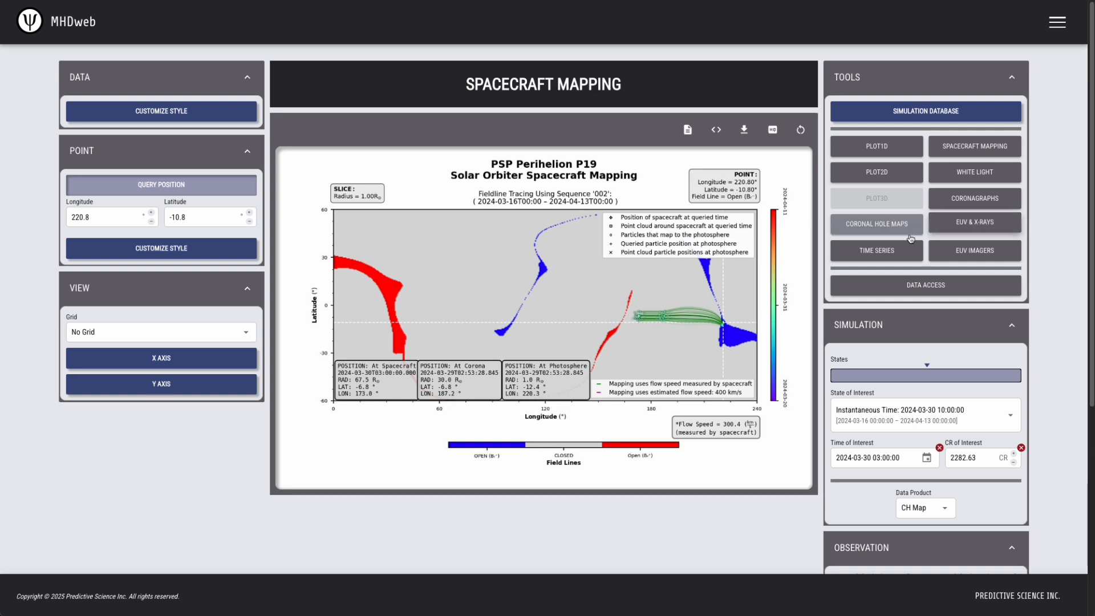
# Compare the time series against Solar Orbiter using the Heliospheric domain
pyautogui.click(878, 251)
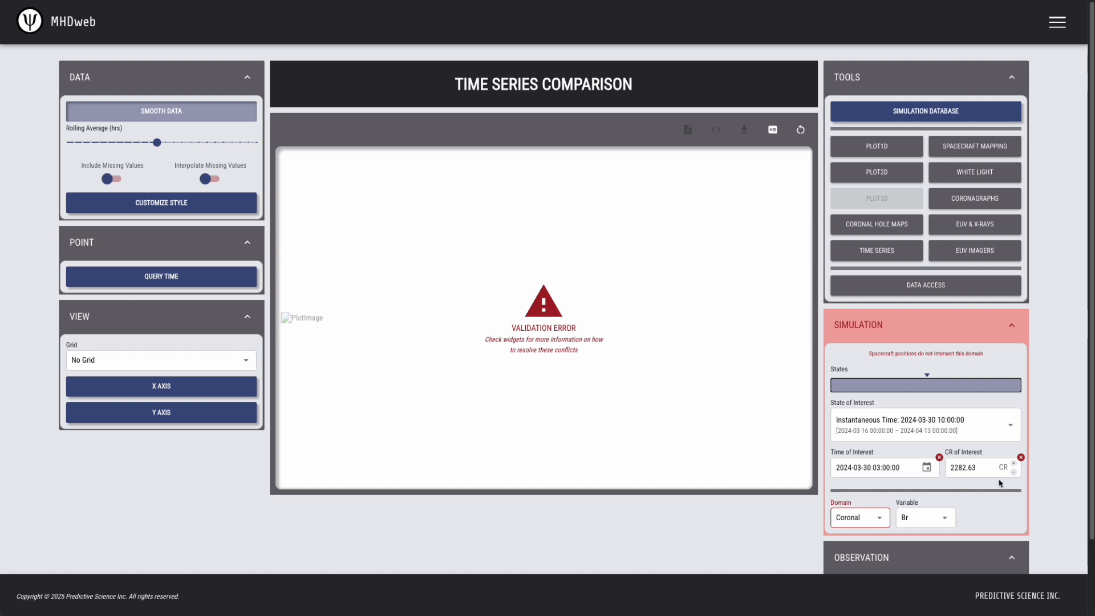
pyautogui.scroll(-2, 1051, 468)
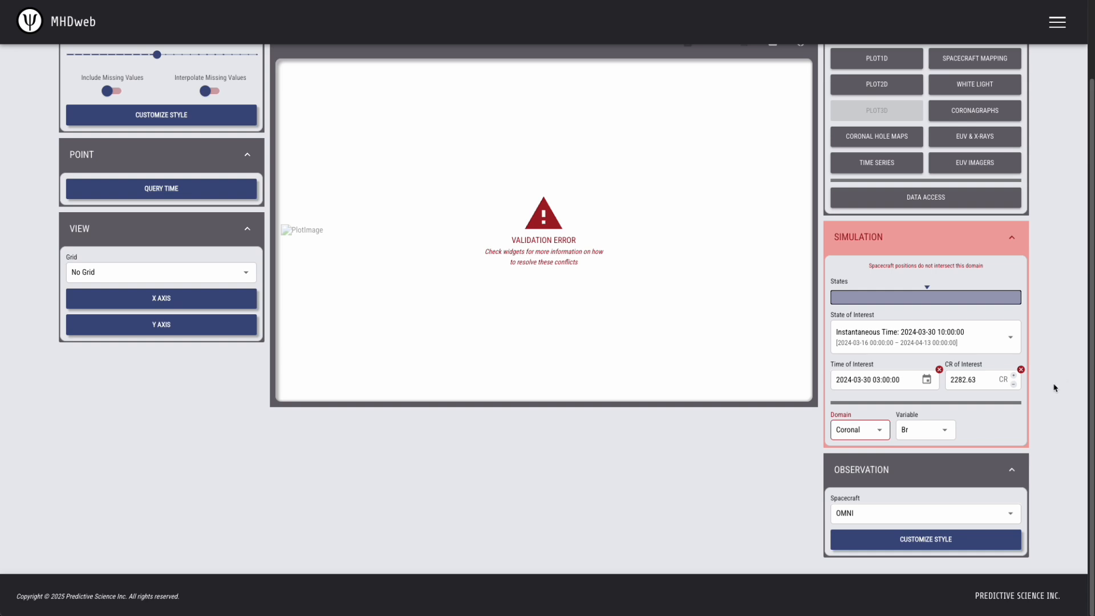
pyautogui.click(917, 515)
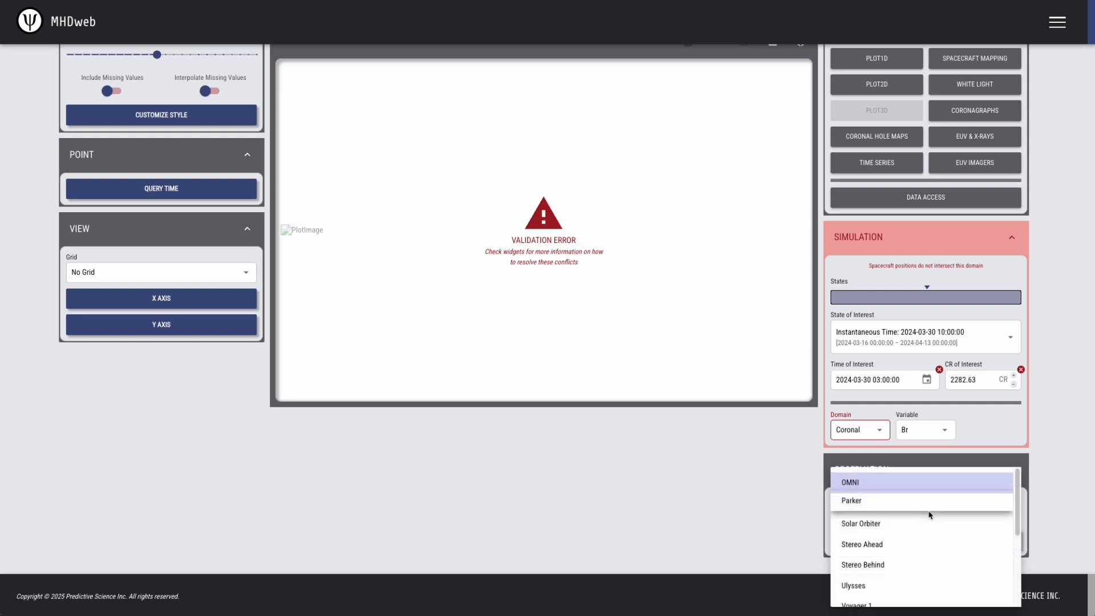
pyautogui.click(883, 523)
pyautogui.click(866, 432)
pyautogui.click(861, 476)
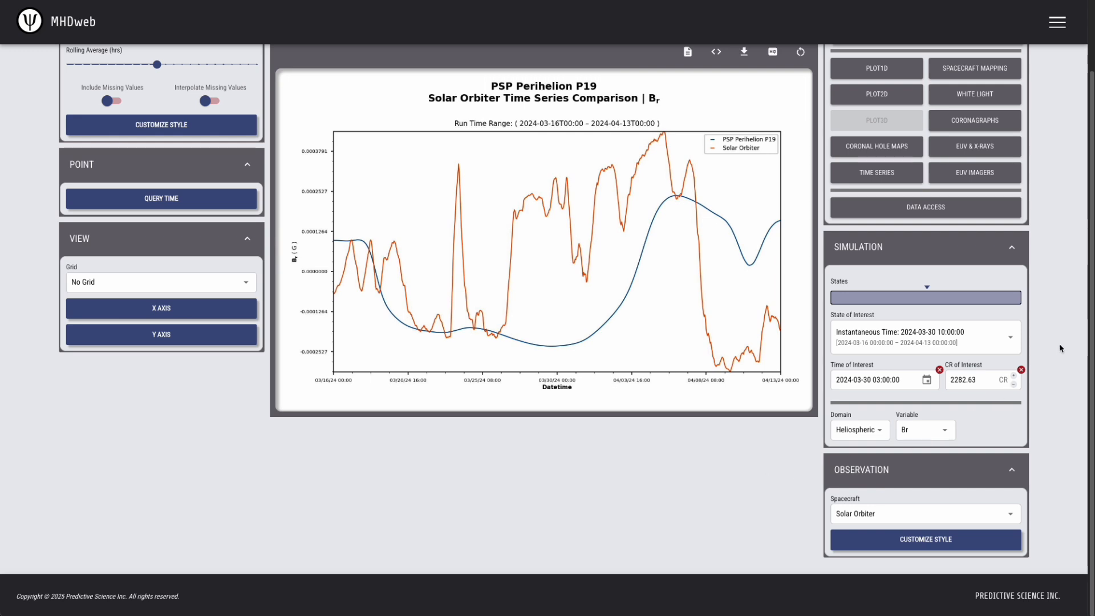
# Return to spacecraft mapping with the simulation settings collapsed
pyautogui.scroll(2, 1060, 348)
pyautogui.click(975, 146)
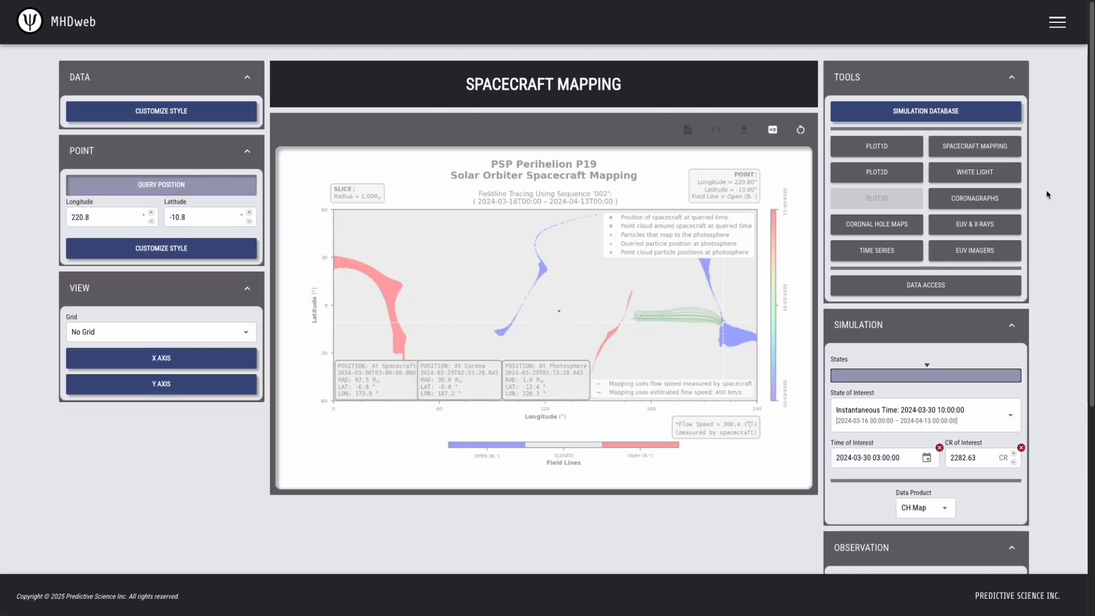
pyautogui.click(1012, 325)
# Check the spacecraft mapping time range end date
pyautogui.scroll(-1, 1042, 359)
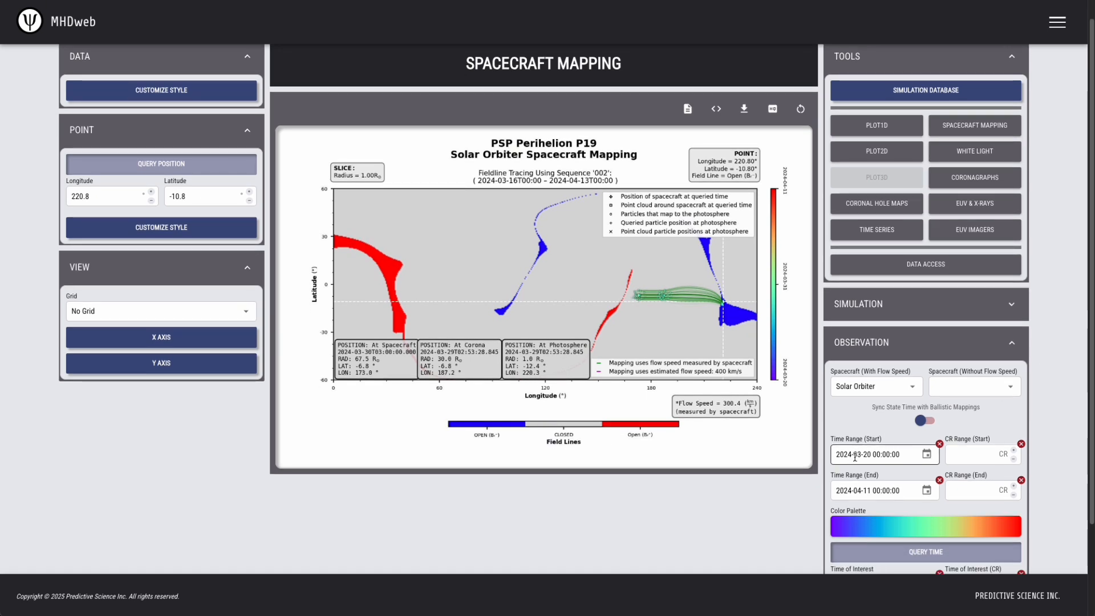
pyautogui.click(849, 492)
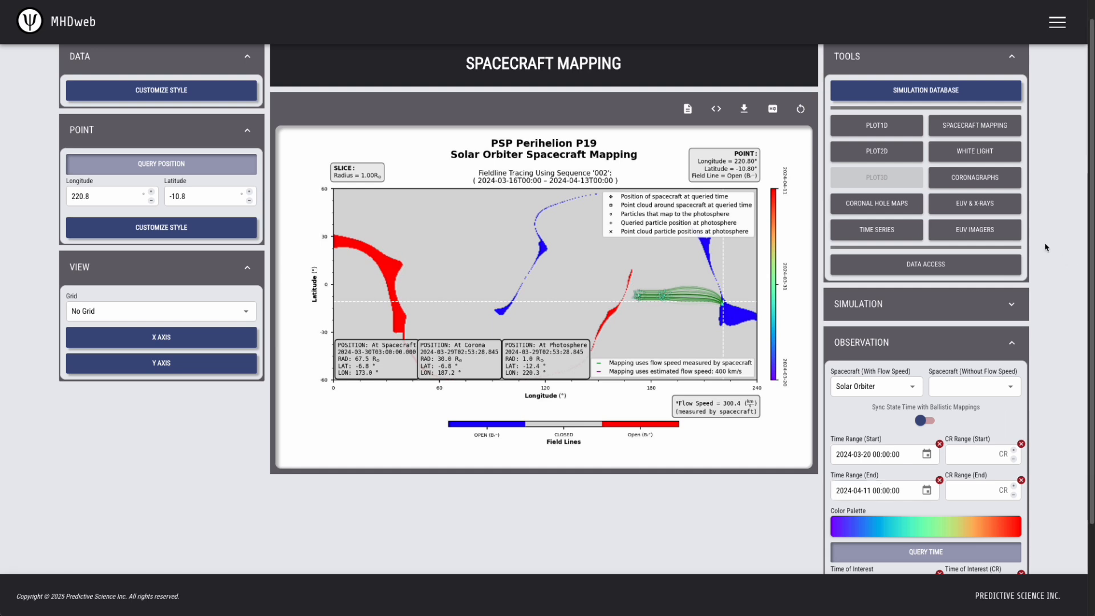
pyautogui.scroll(1, 1049, 209)
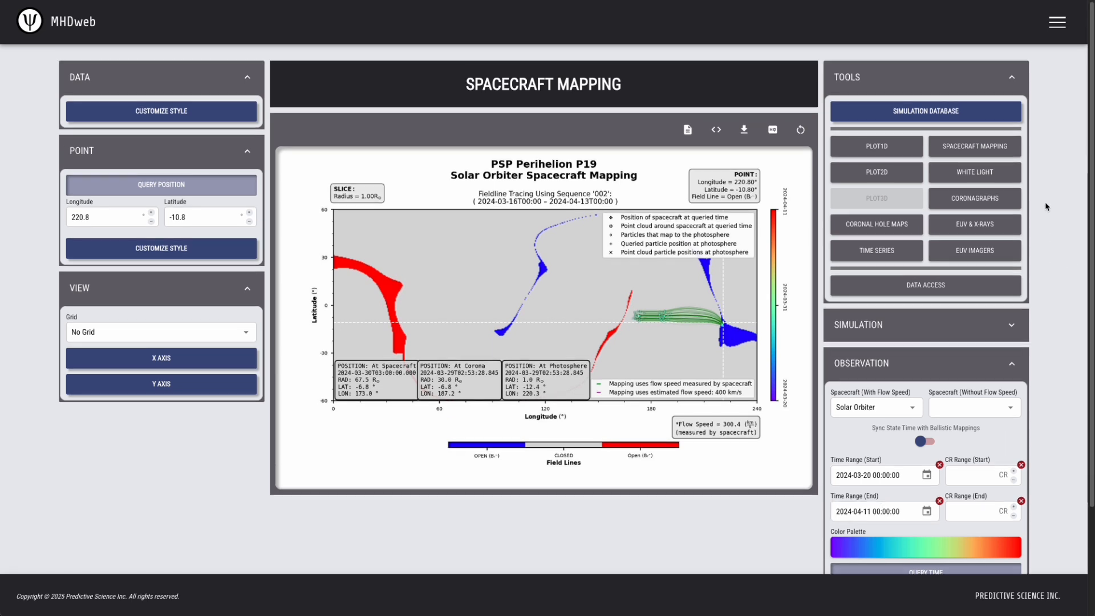
pyautogui.click(878, 249)
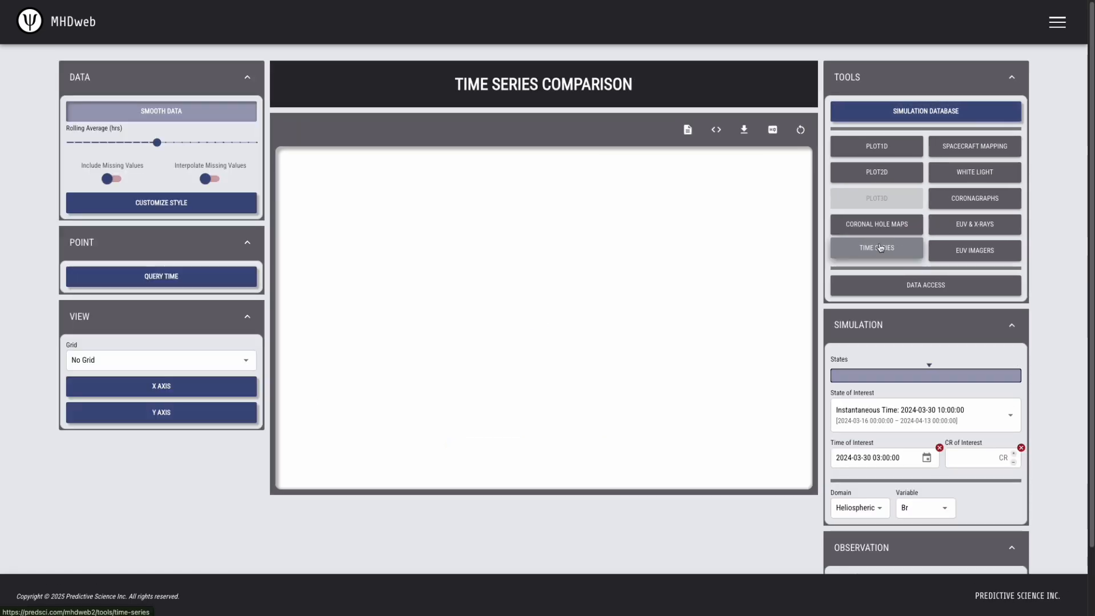
pyautogui.click(172, 390)
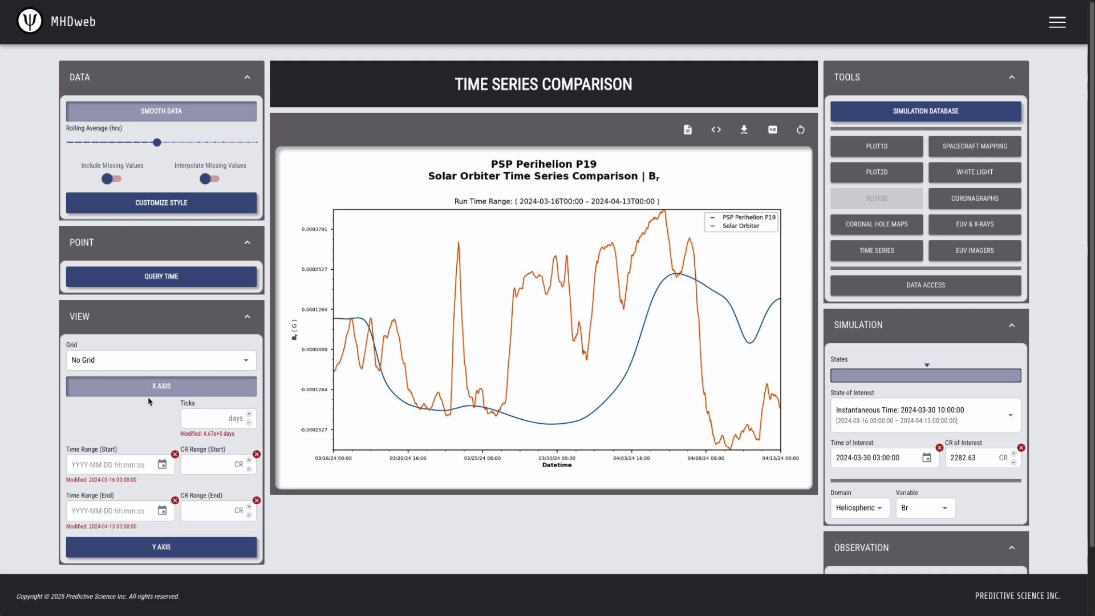
pyautogui.click(73, 463)
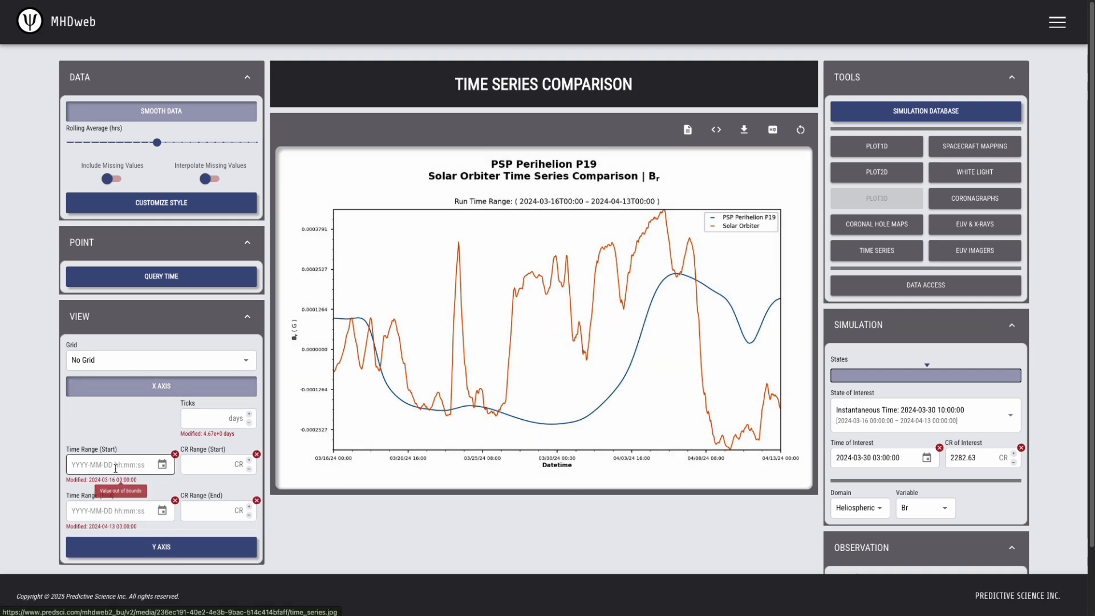
pyautogui.click(73, 463)
pyautogui.write('2024-03-20 00:00:00')
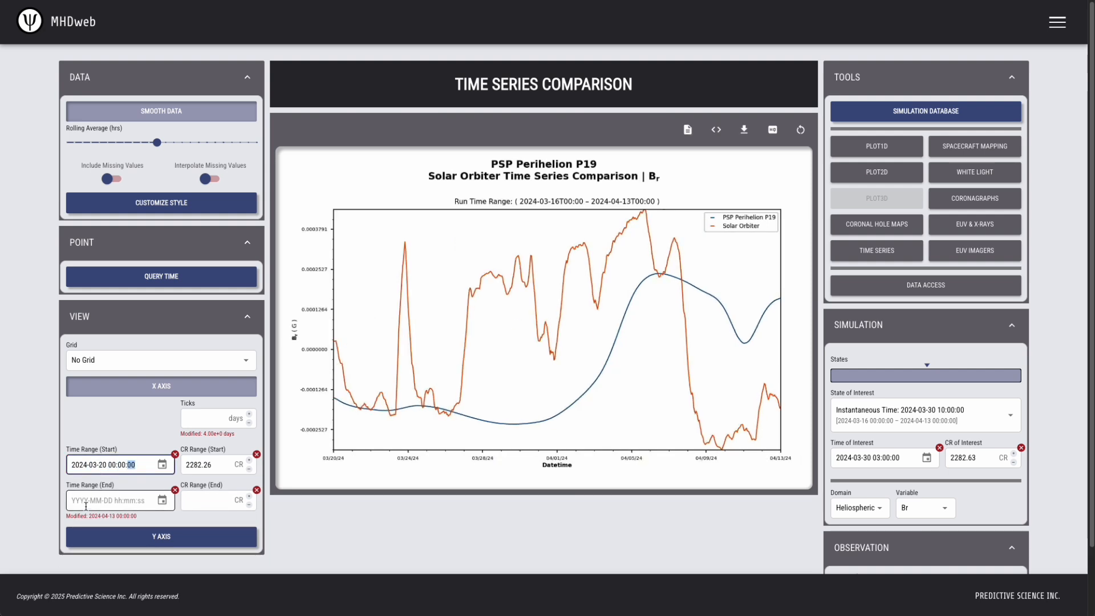
pyautogui.click(81, 501)
pyautogui.write('2024-')
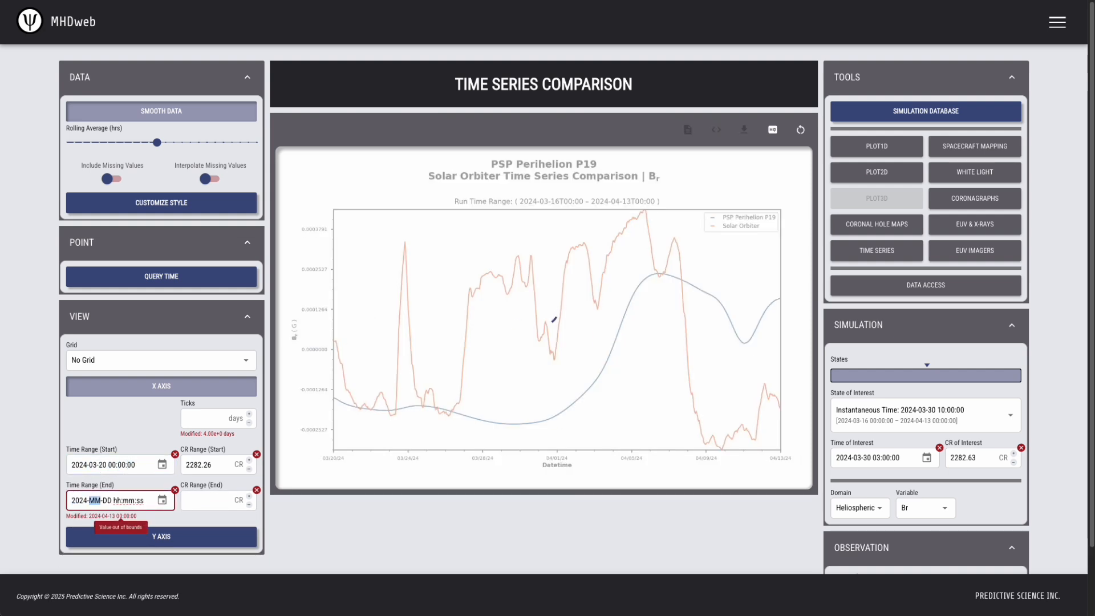
pyautogui.write('04-11')
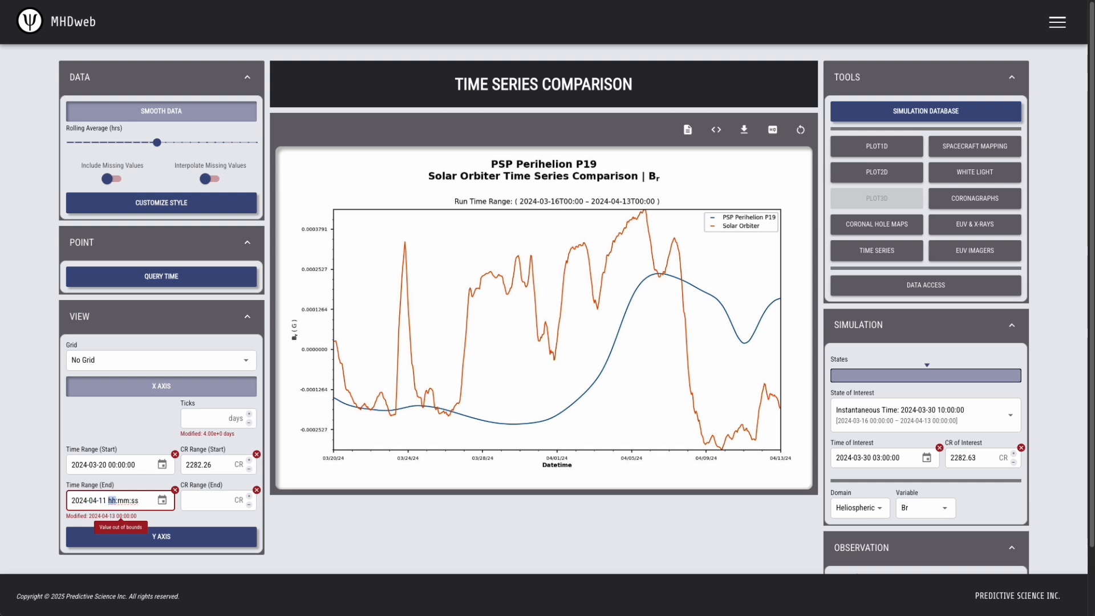
pyautogui.write(' 00:00:00')
pyautogui.click(520, 526)
pyautogui.click(162, 386)
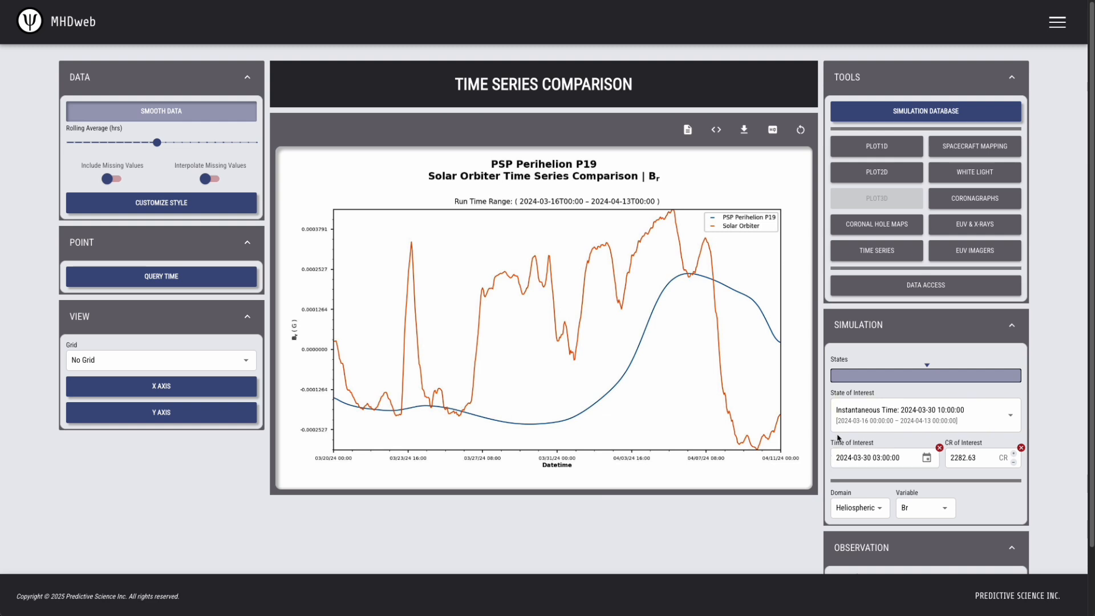
pyautogui.click(166, 273)
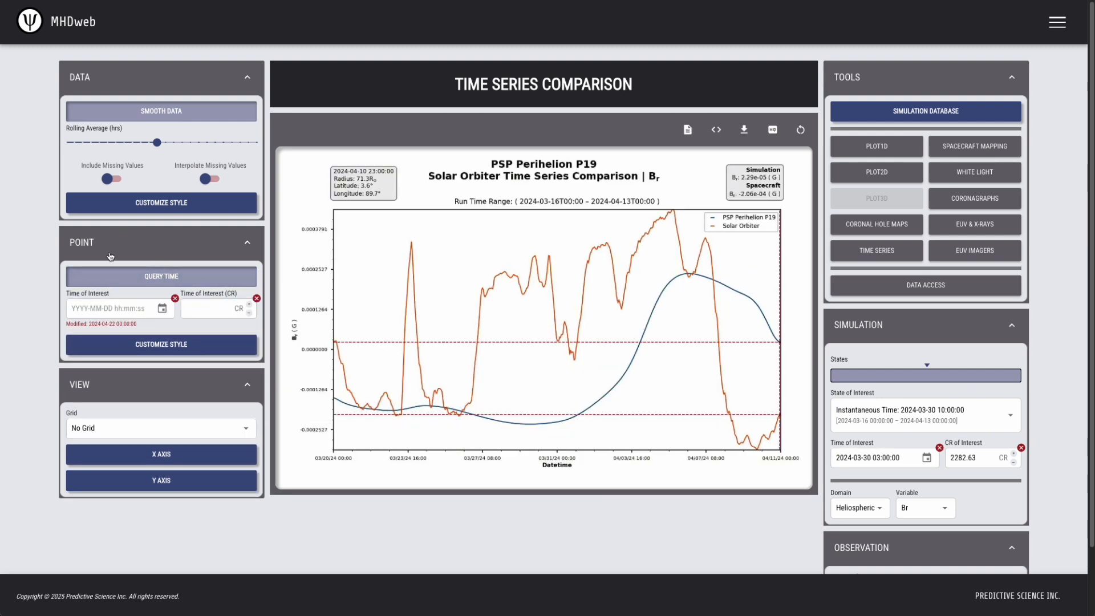
pyautogui.click(84, 310)
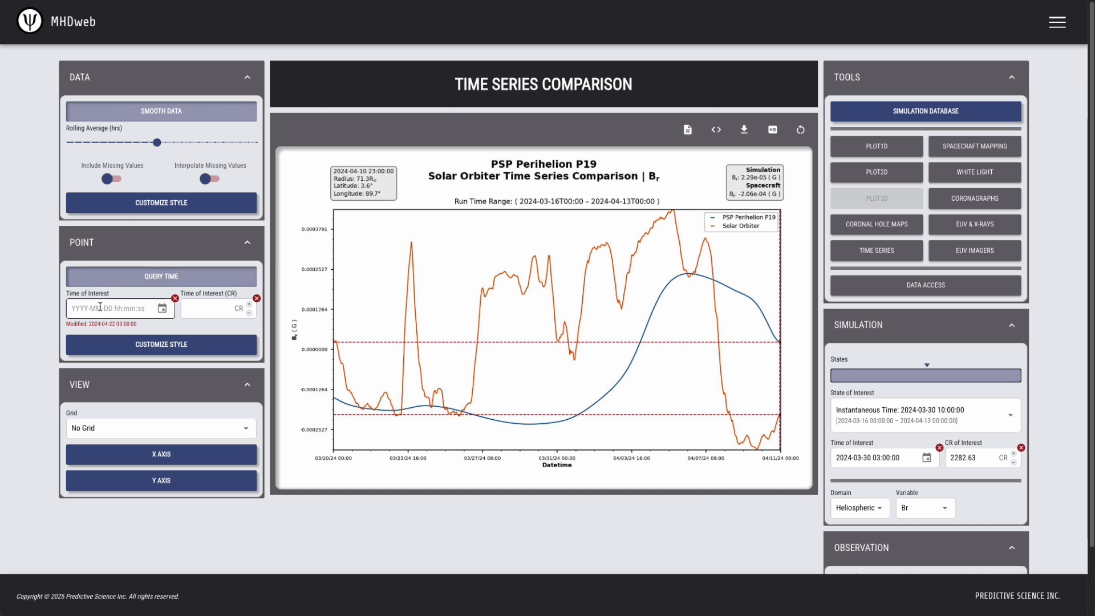
pyautogui.write('2024-03-30 03:00:00')
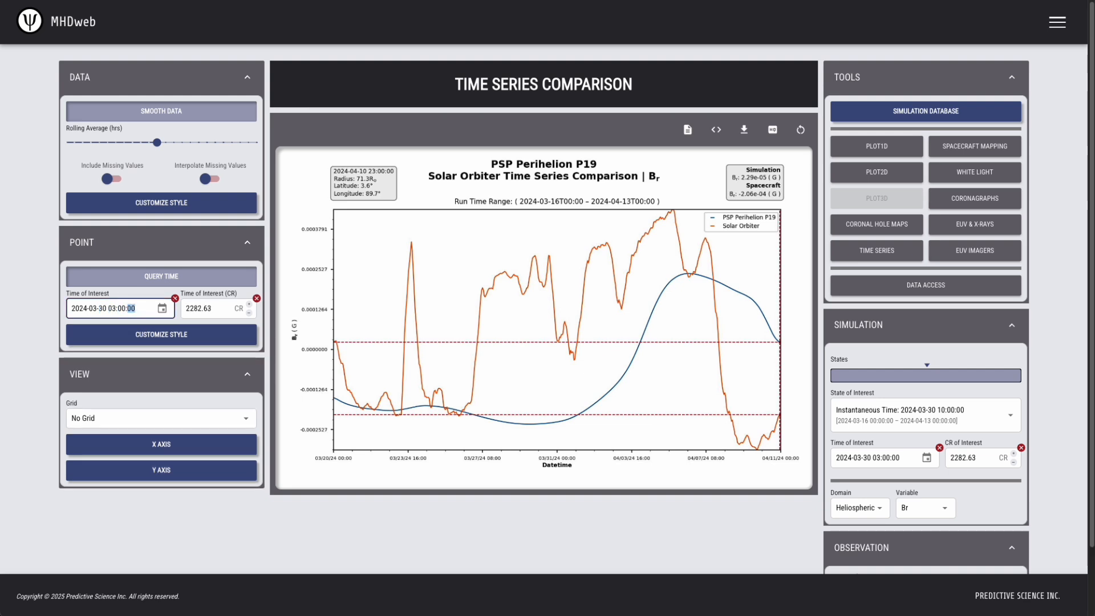
pyautogui.click(552, 543)
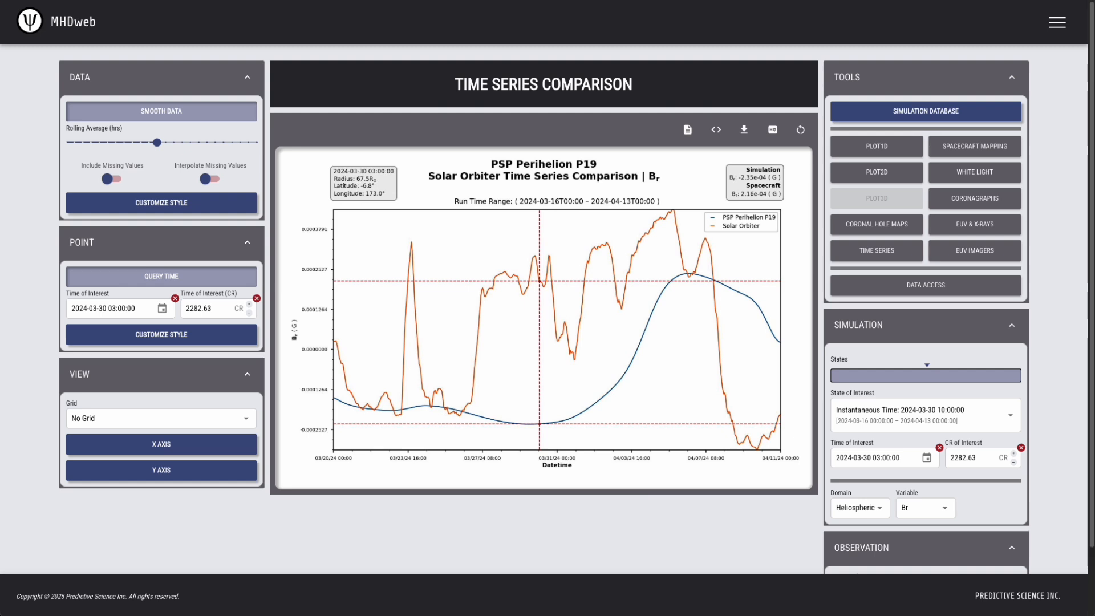
# Plot radial velocity Vr instead of Br, with spacecraft data smoothing turned off
pyautogui.click(943, 513)
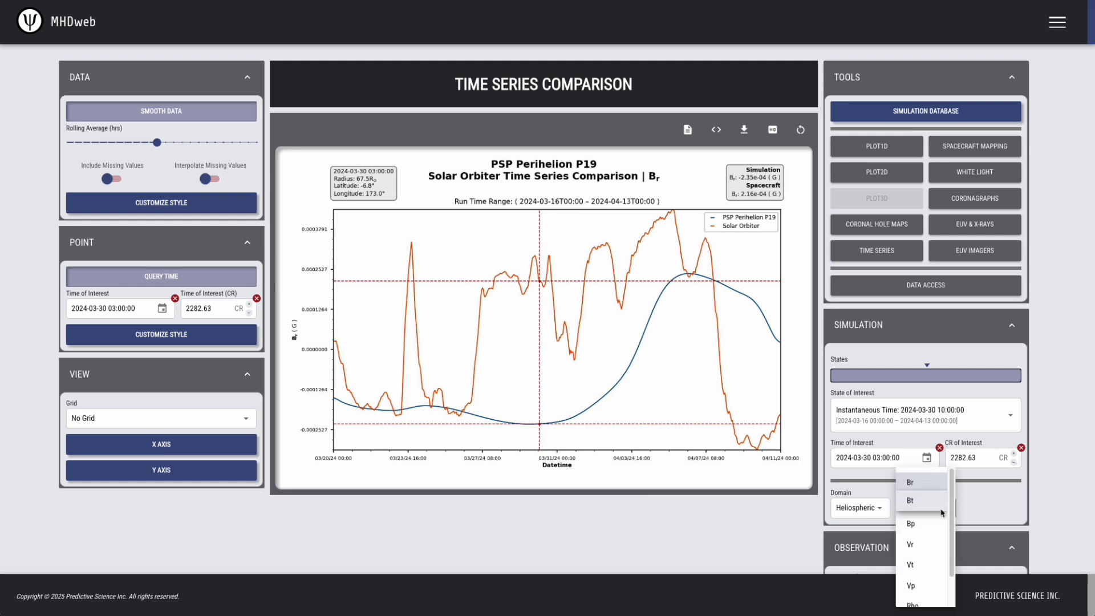
pyautogui.click(922, 544)
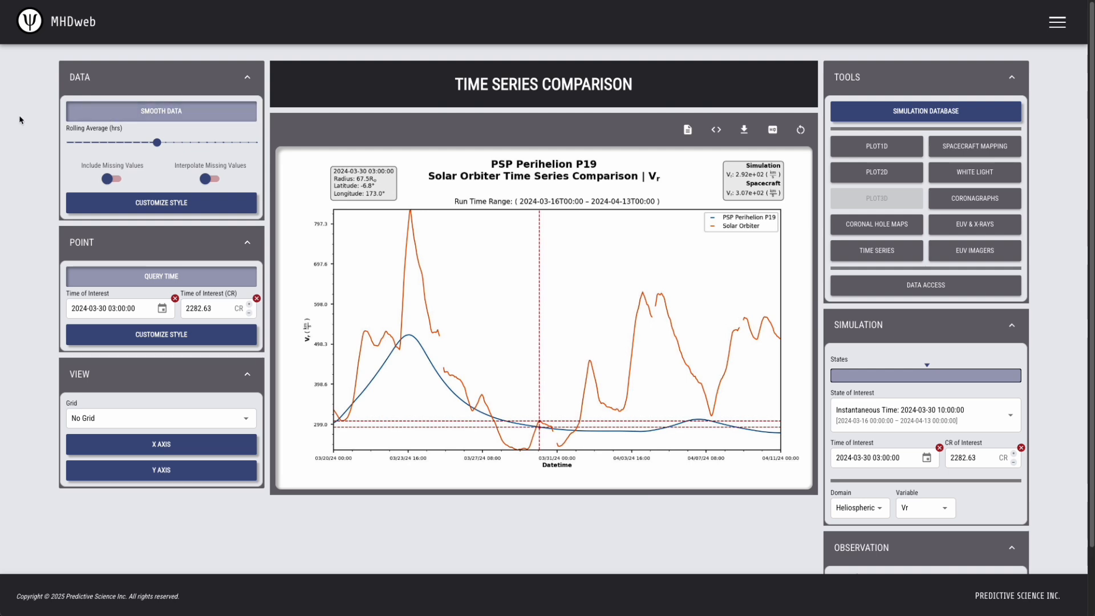
pyautogui.click(143, 113)
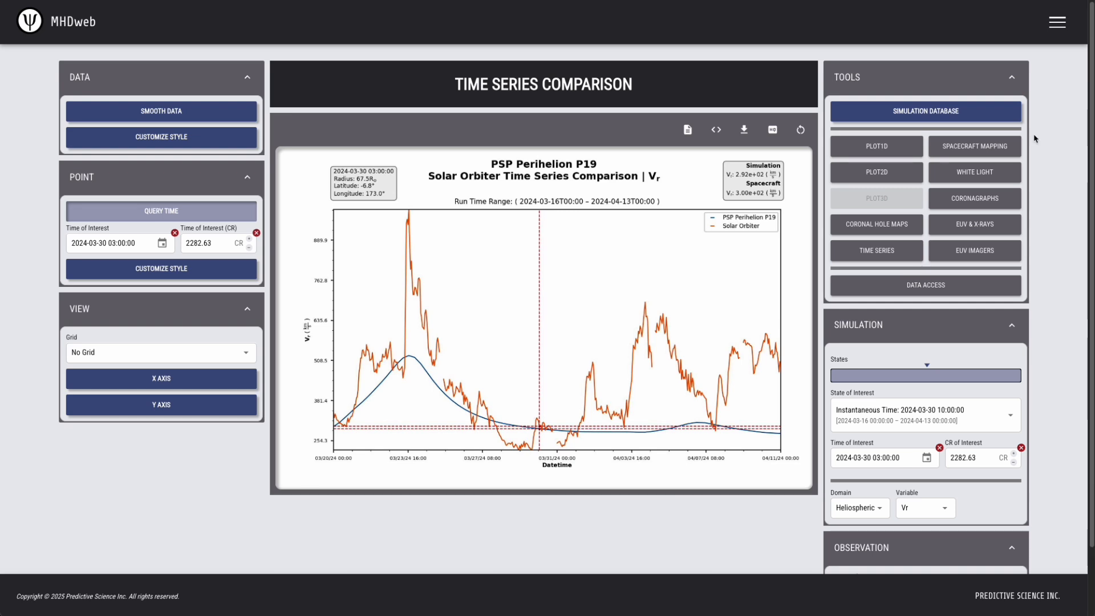
pyautogui.click(994, 148)
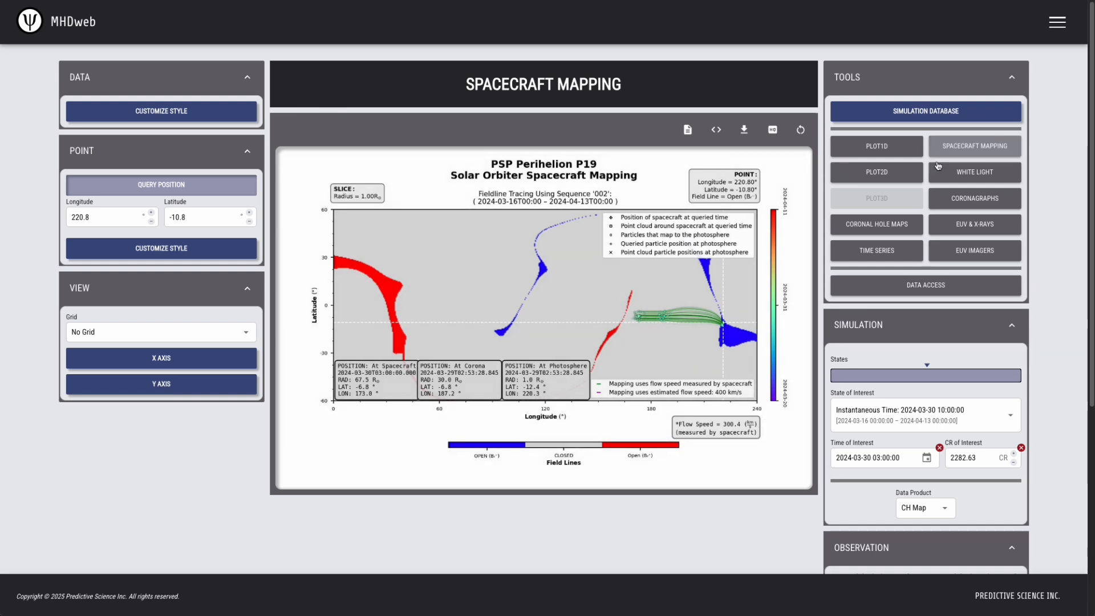
pyautogui.click(877, 251)
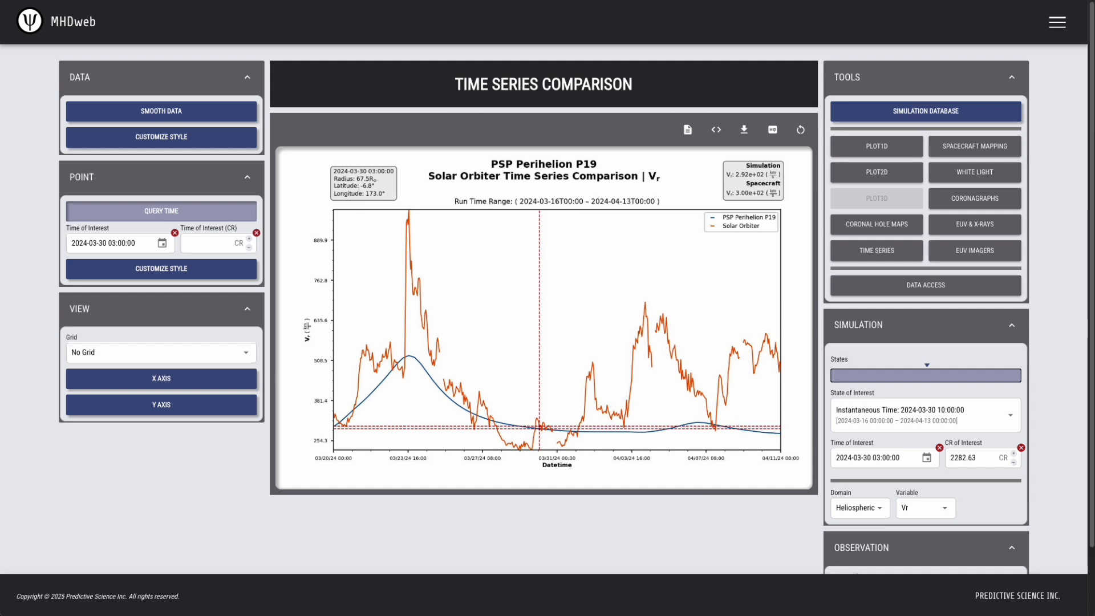
# Try OMNI and Stereo Ahead as comparison spacecraft, settling on Parker
pyautogui.click(1012, 78)
pyautogui.click(884, 384)
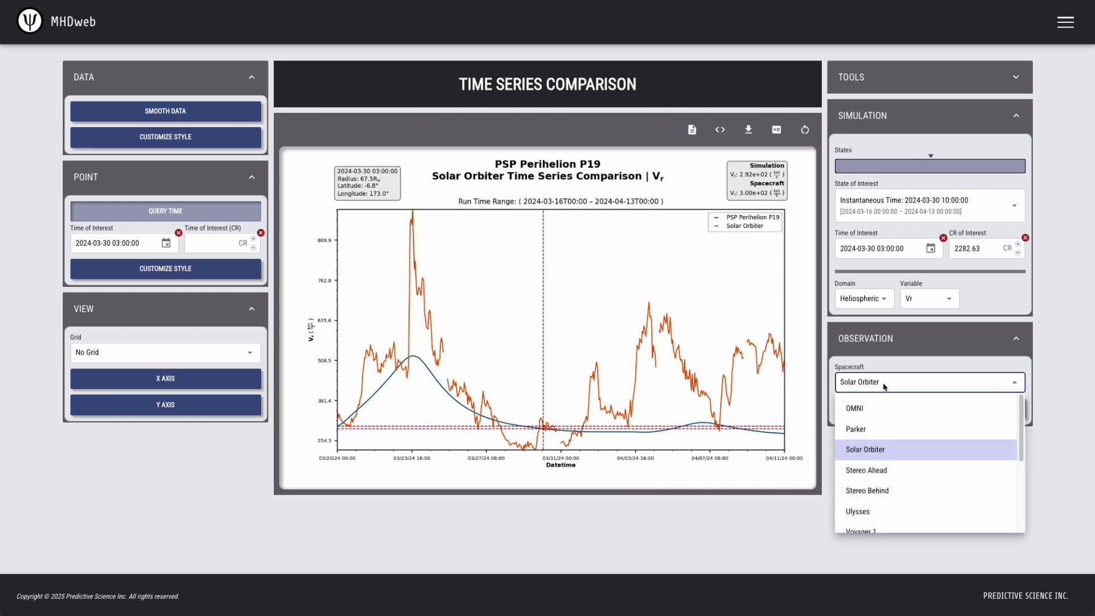
pyautogui.click(856, 408)
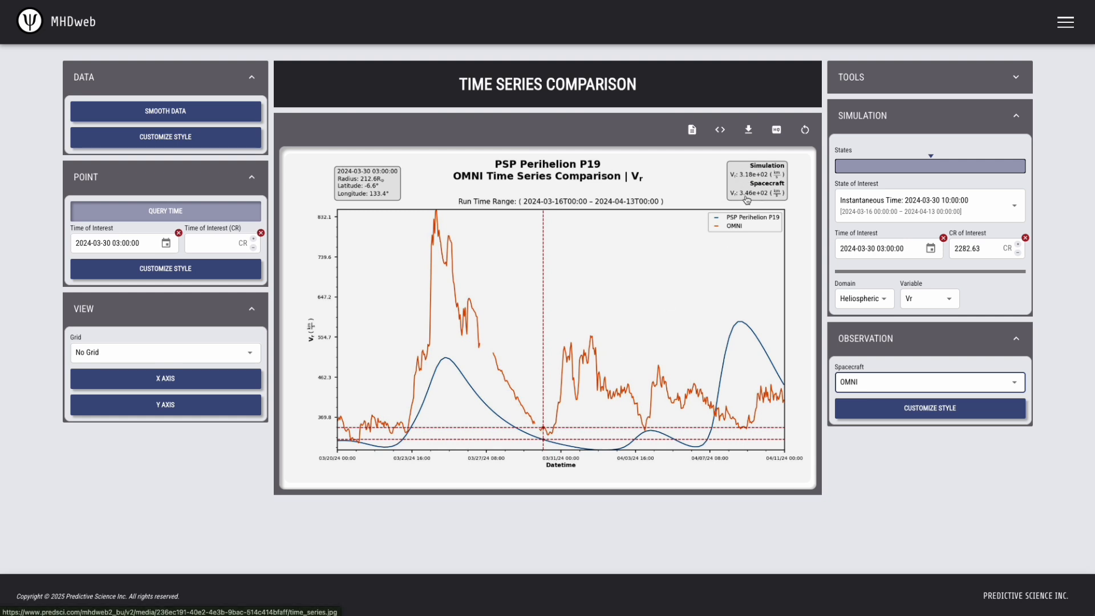
pyautogui.click(919, 384)
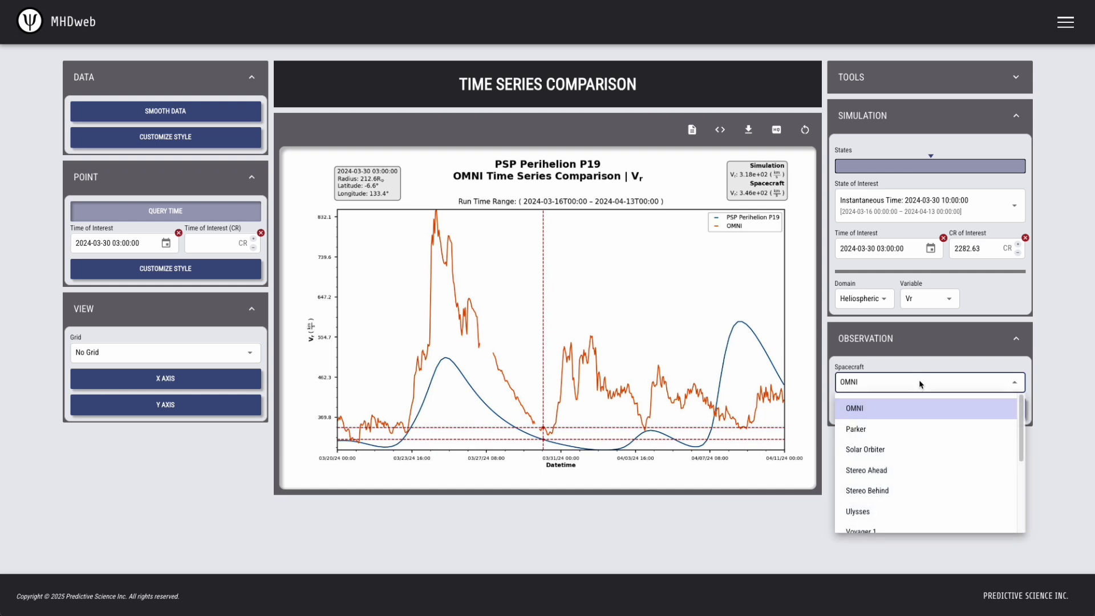
pyautogui.click(907, 471)
pyautogui.click(1065, 281)
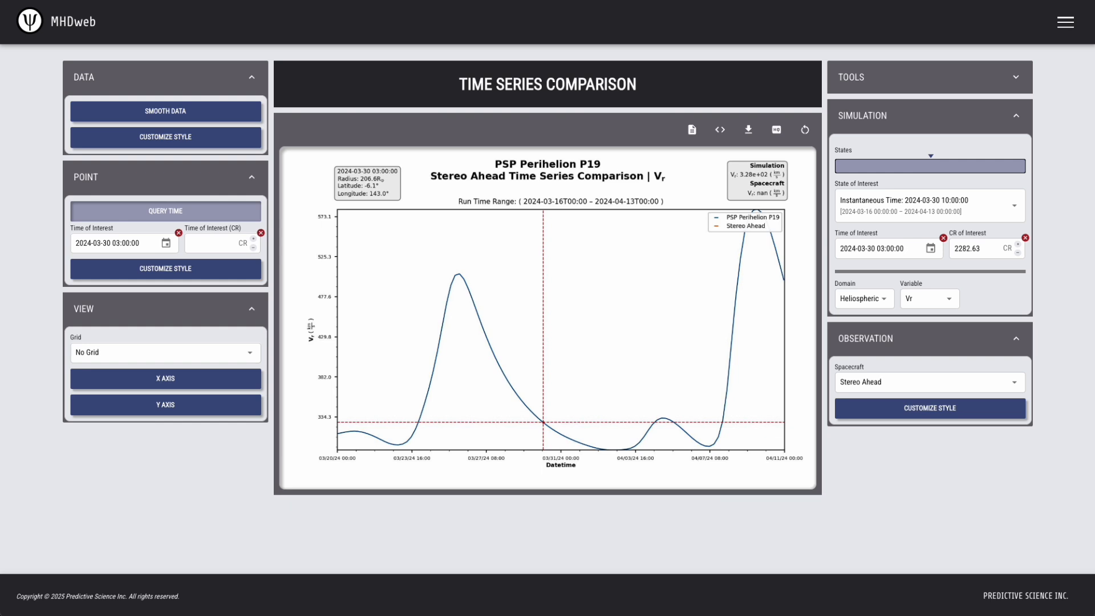
pyautogui.click(971, 382)
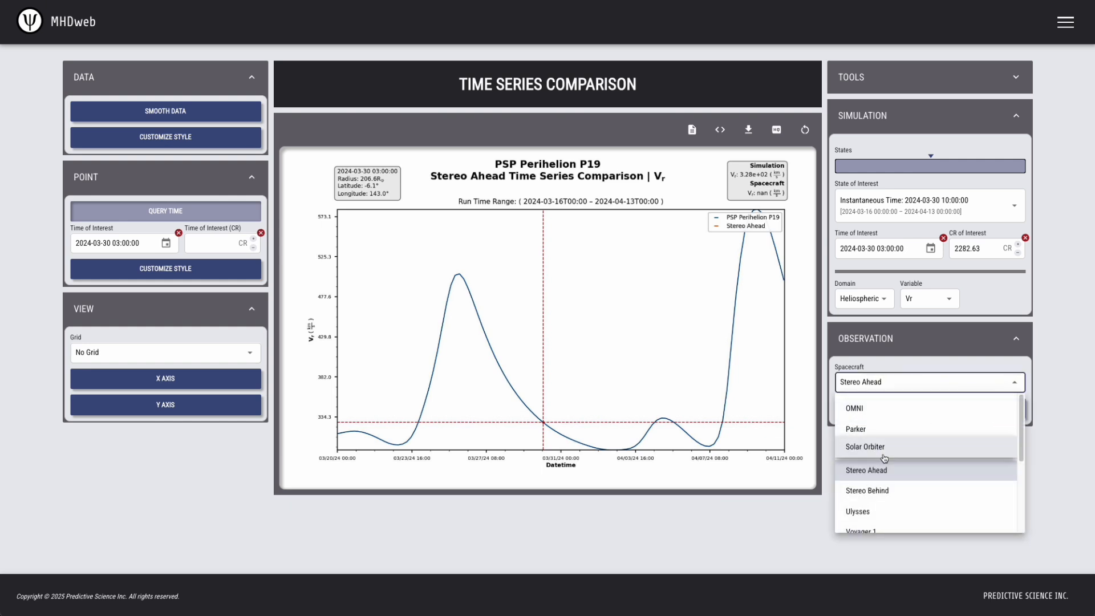
pyautogui.click(891, 426)
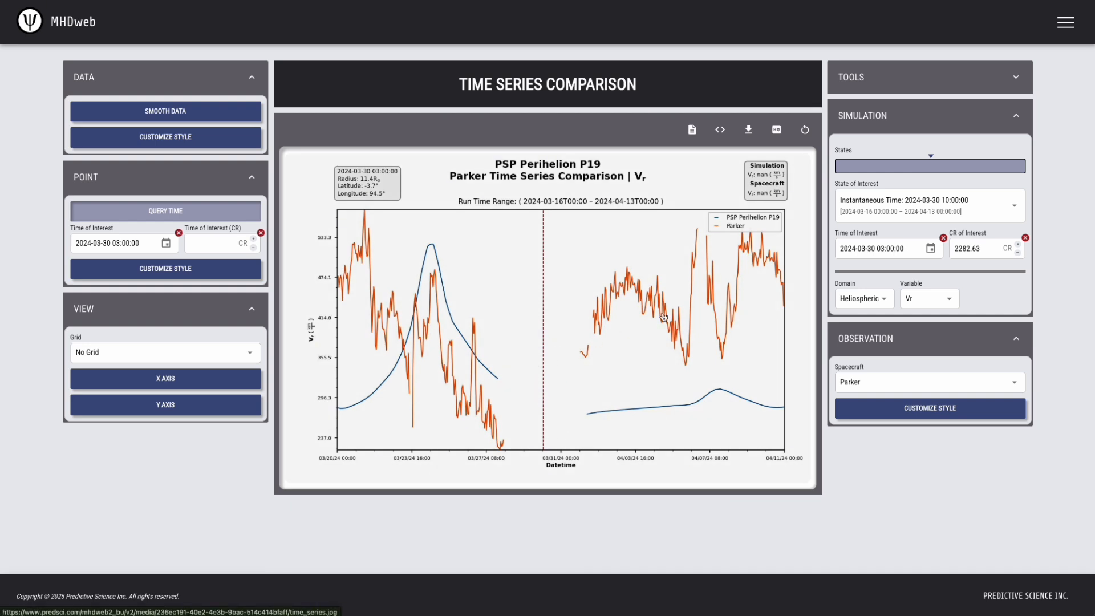
# Toggle the simulation domain to Coronal and back to Heliospheric, then switch to the Spacecraft Mapping tool
pyautogui.click(866, 300)
pyautogui.click(859, 321)
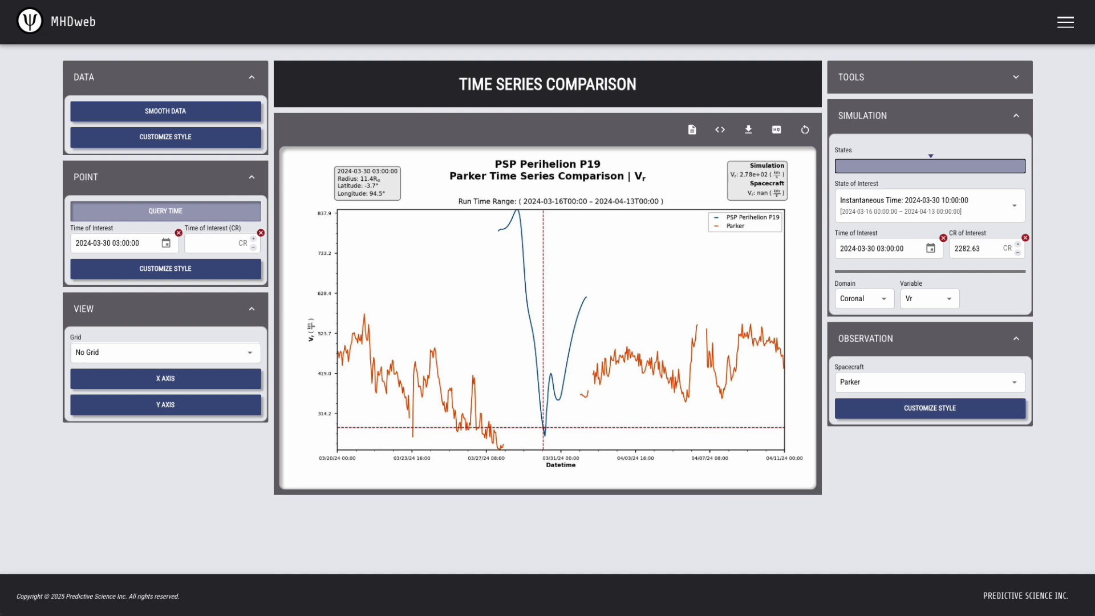
pyautogui.click(869, 303)
pyautogui.click(865, 343)
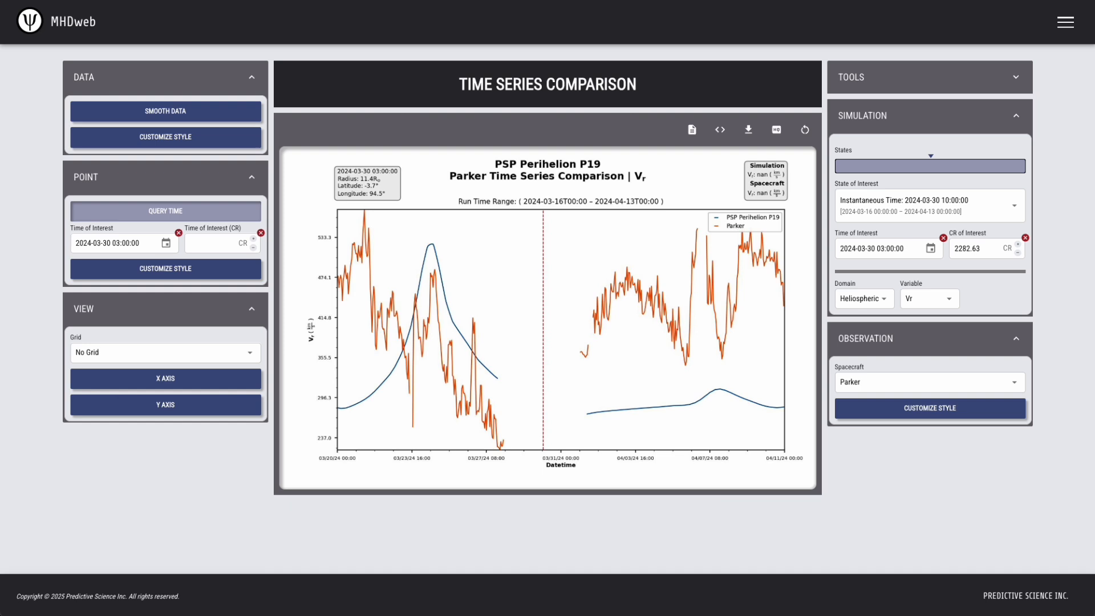
pyautogui.click(1011, 78)
pyautogui.click(964, 146)
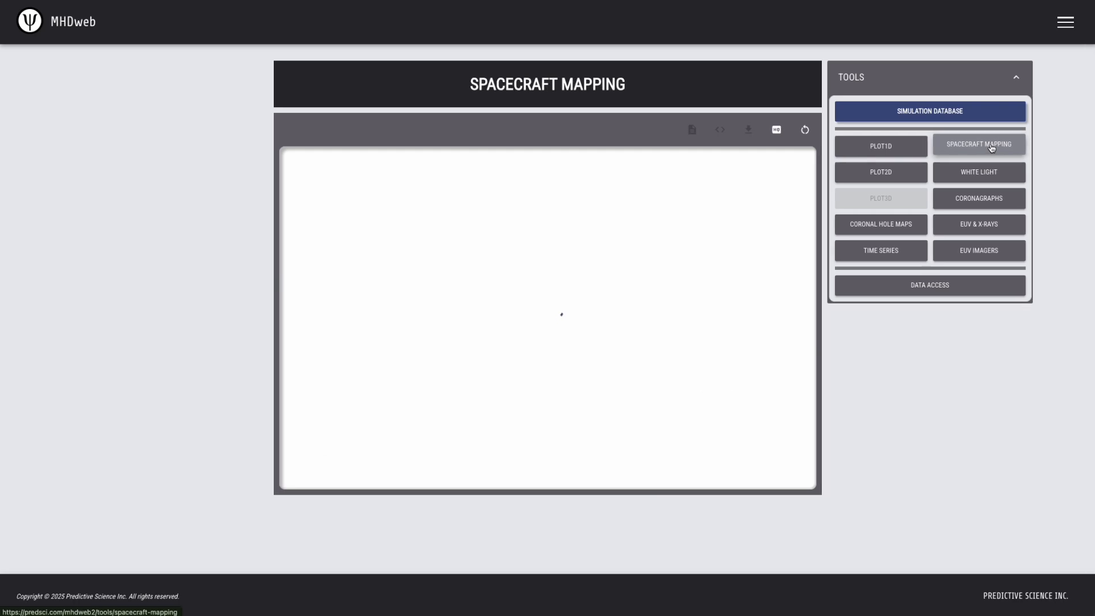
# Change the Spacecraft (With Flow Speed) mapping from Solar Orbiter to Parker
pyautogui.scroll(-4, 801, 543)
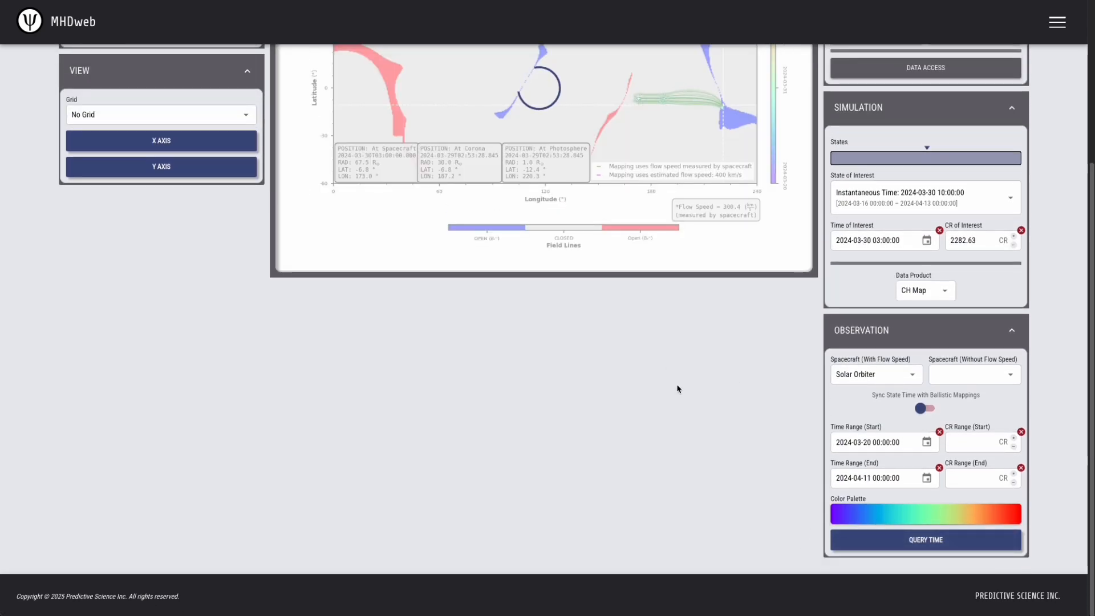
pyautogui.scroll(3, 670, 367)
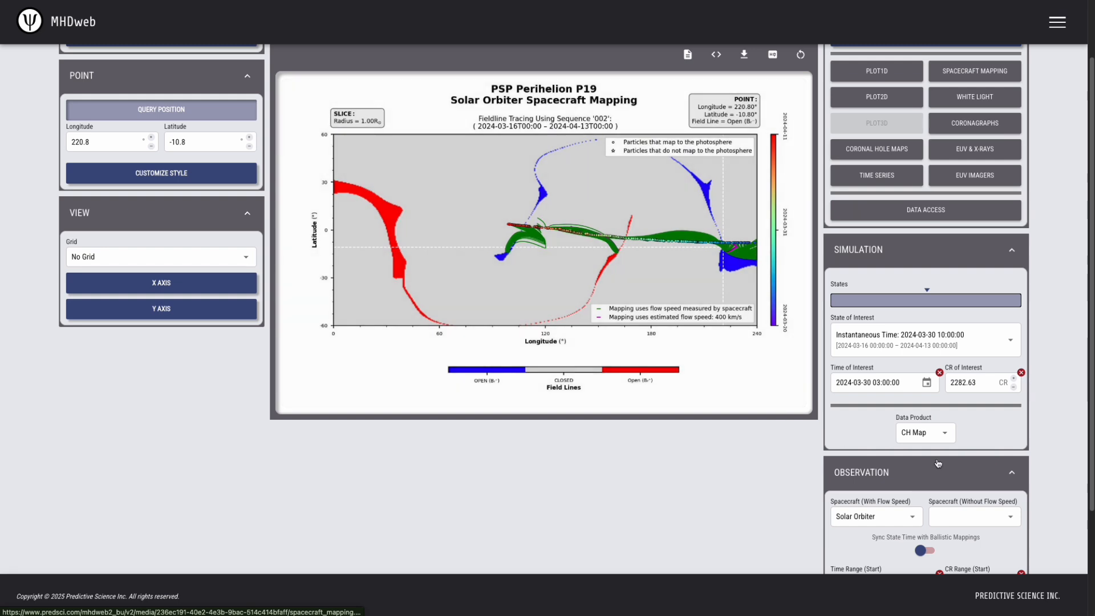
pyautogui.click(889, 519)
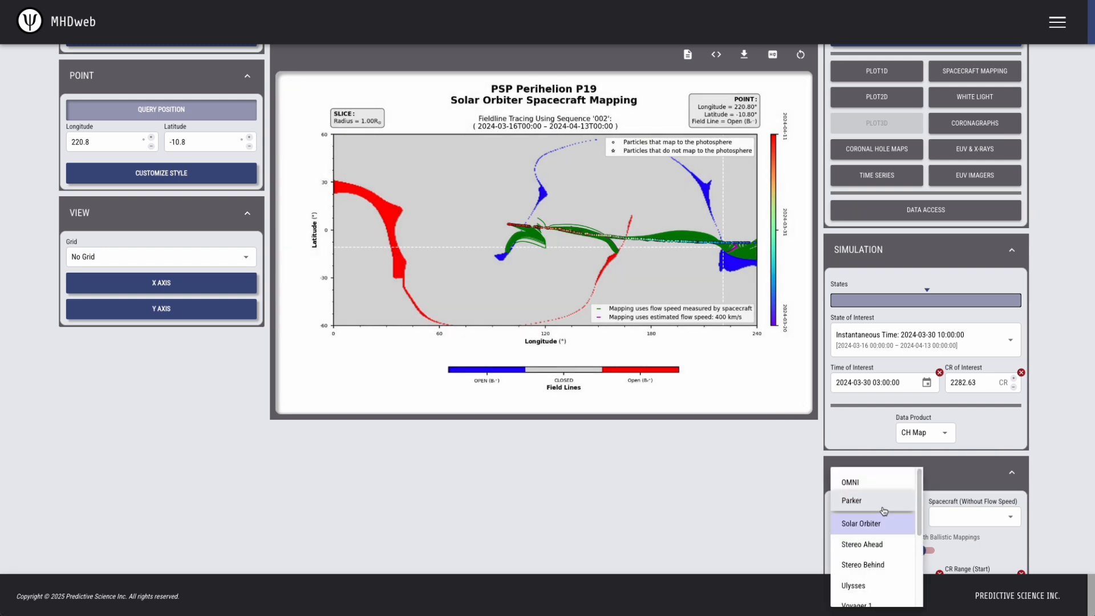
pyautogui.click(856, 503)
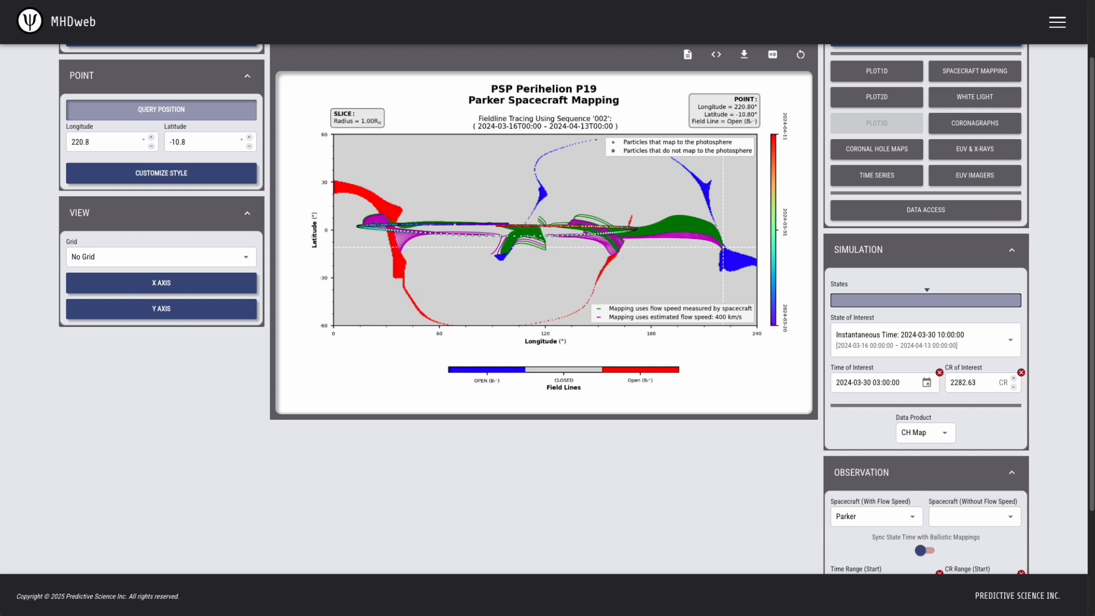
pyautogui.scroll(2, 970, 251)
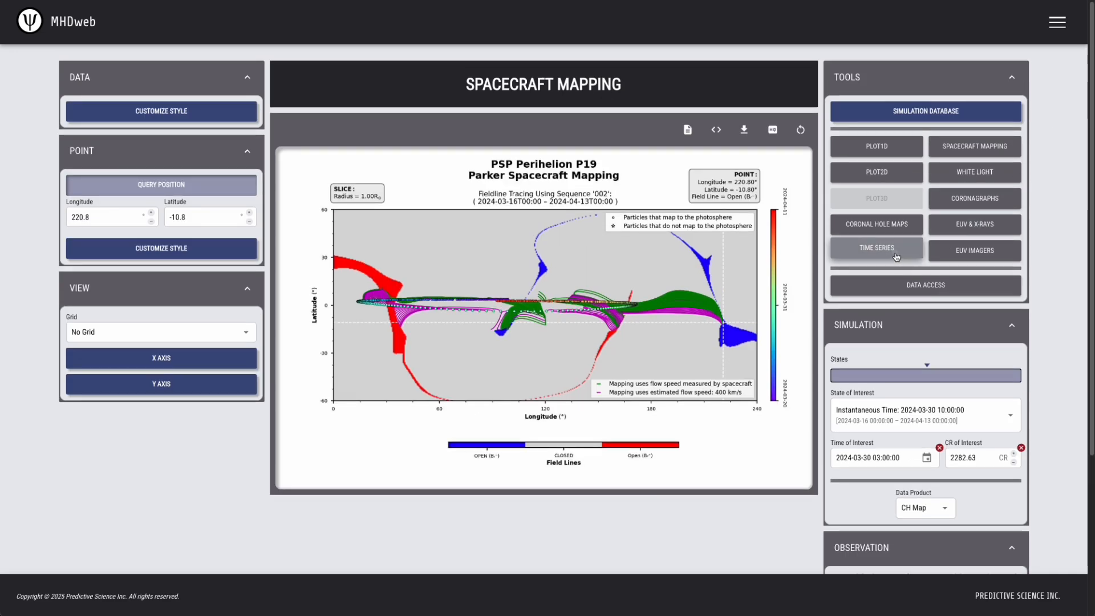
# Return to Time Series and plot Parker Br against the Coronal-domain simulation
pyautogui.click(897, 256)
pyautogui.click(881, 508)
pyautogui.click(854, 532)
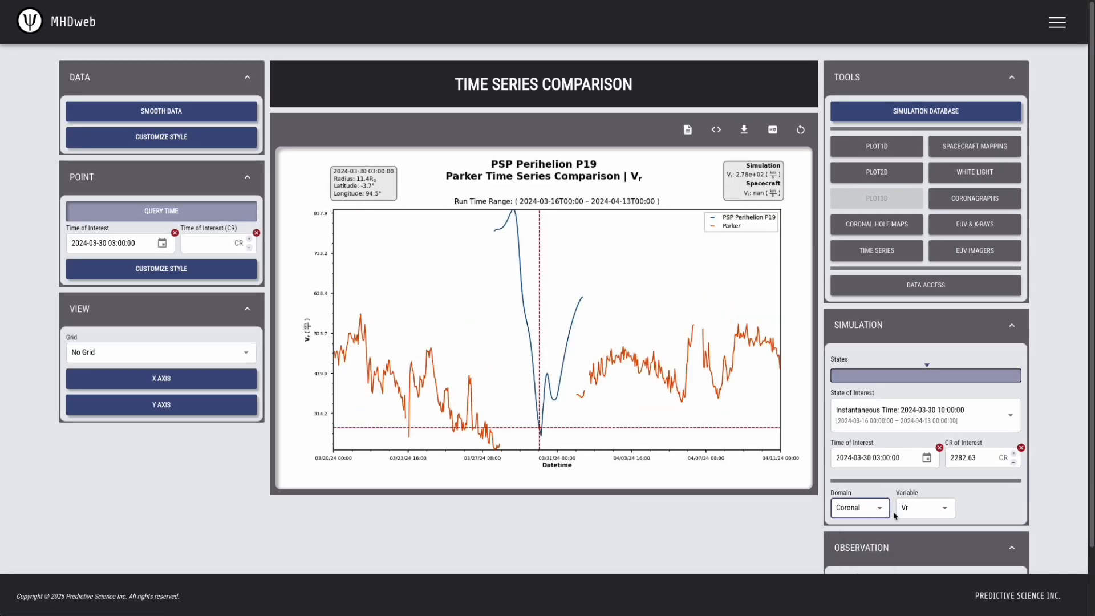
pyautogui.click(930, 507)
pyautogui.click(926, 485)
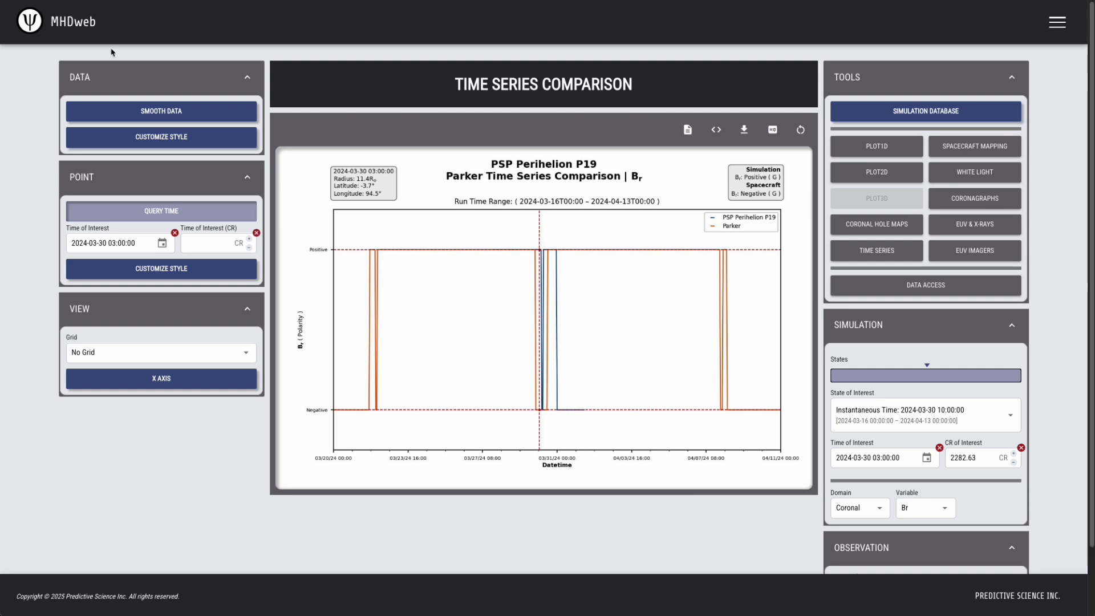
# Turn off Show Sign Only in the Data style options and set the simulation domain to Heliospheric
pyautogui.click(150, 112)
pyautogui.click(157, 136)
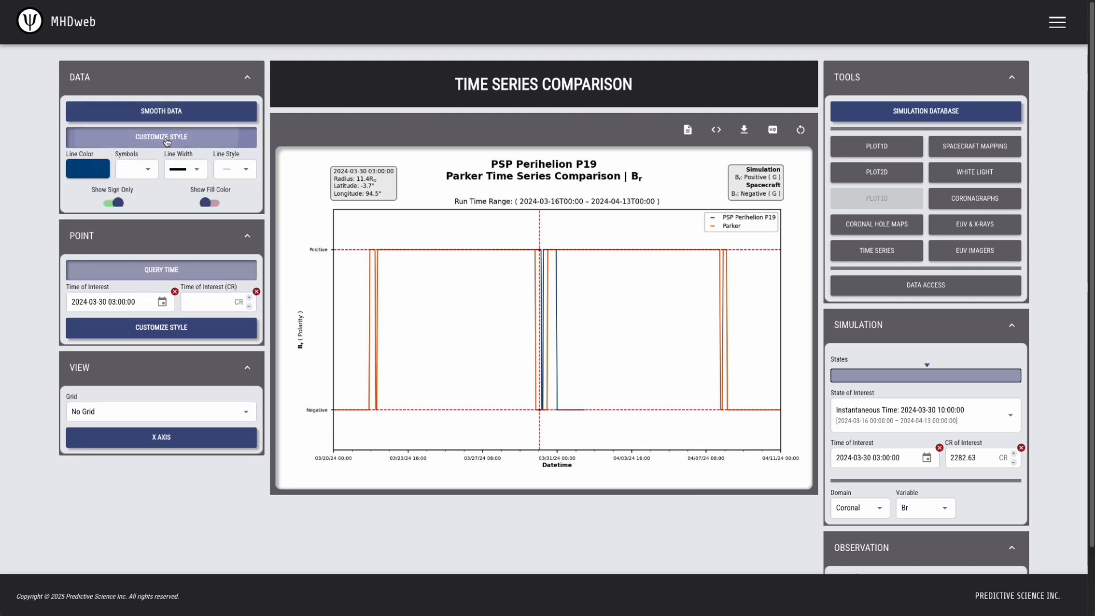
pyautogui.click(113, 203)
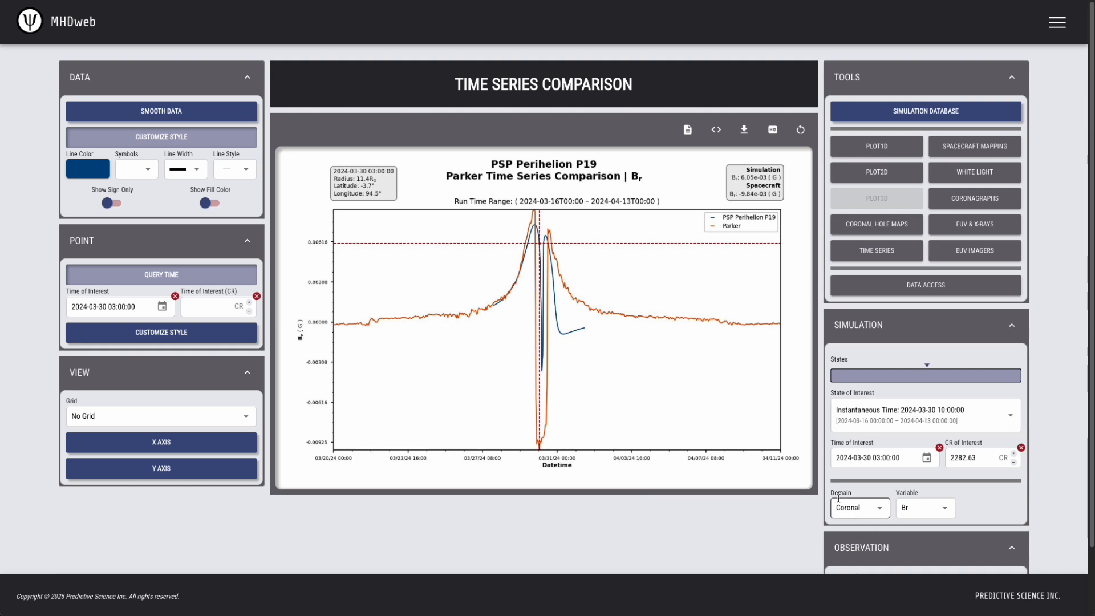
pyautogui.click(857, 510)
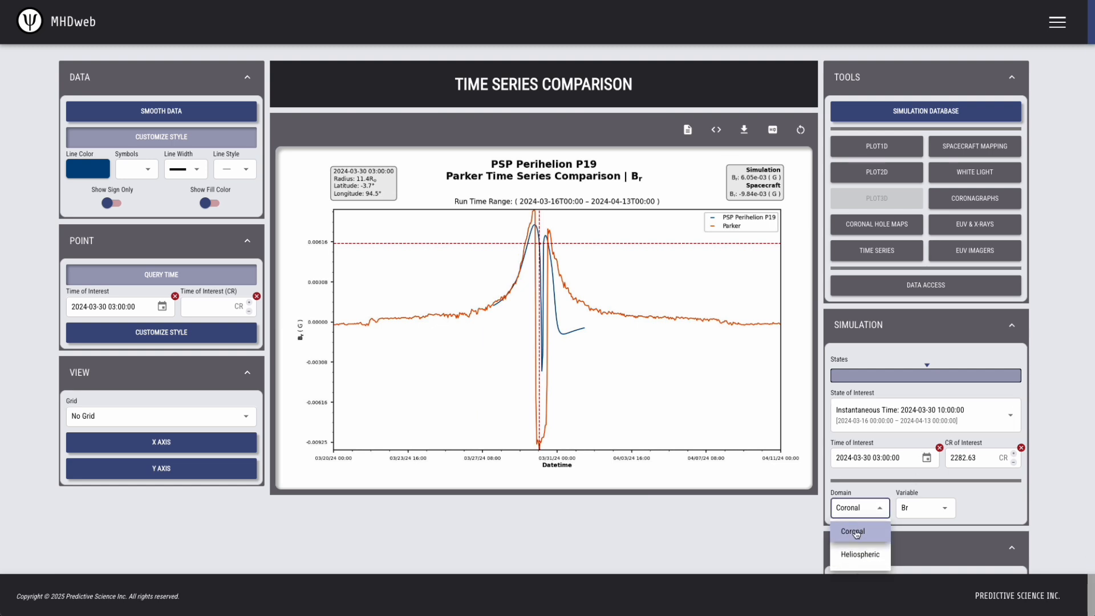
pyautogui.click(856, 554)
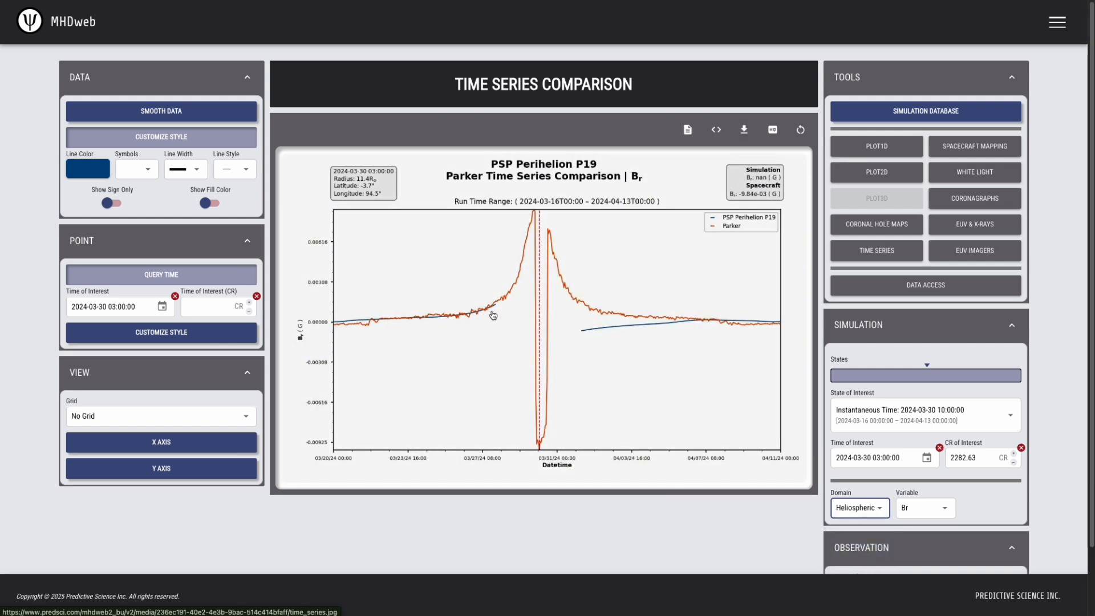
# Set the simulation domain back to Coronal
pyautogui.click(873, 508)
pyautogui.click(852, 530)
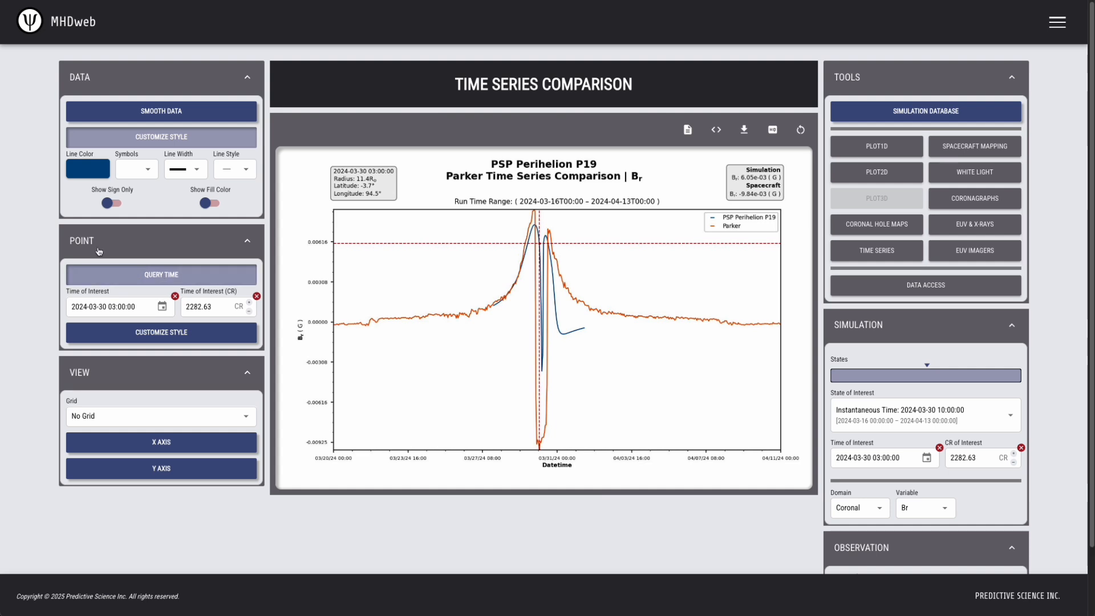
pyautogui.click(113, 306)
pyautogui.press('Down')
pyautogui.press('Down')
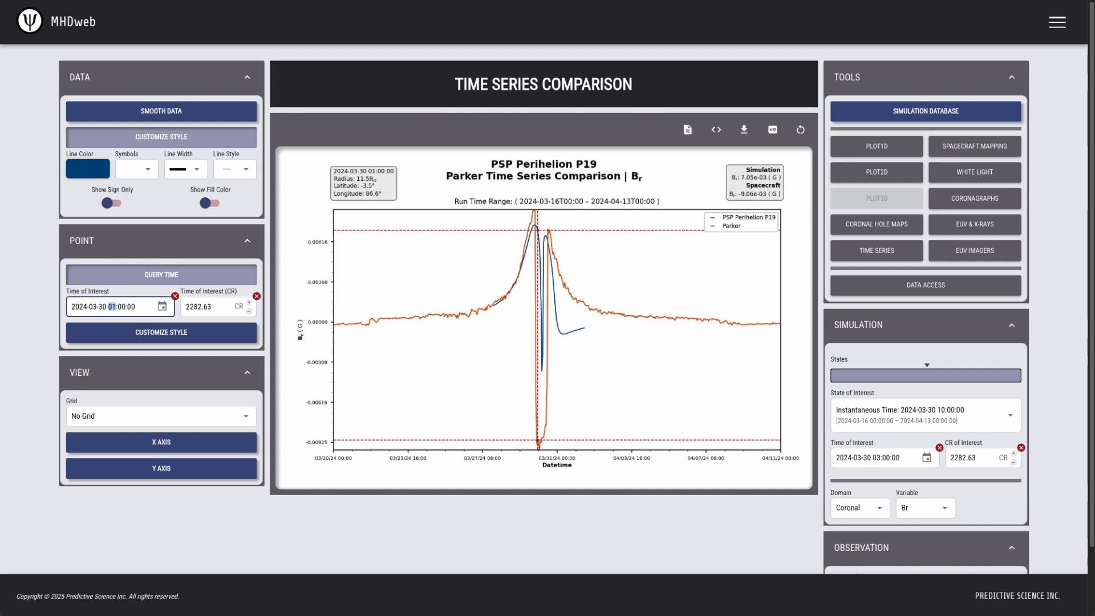
pyautogui.press('Up')
pyautogui.press('Up')
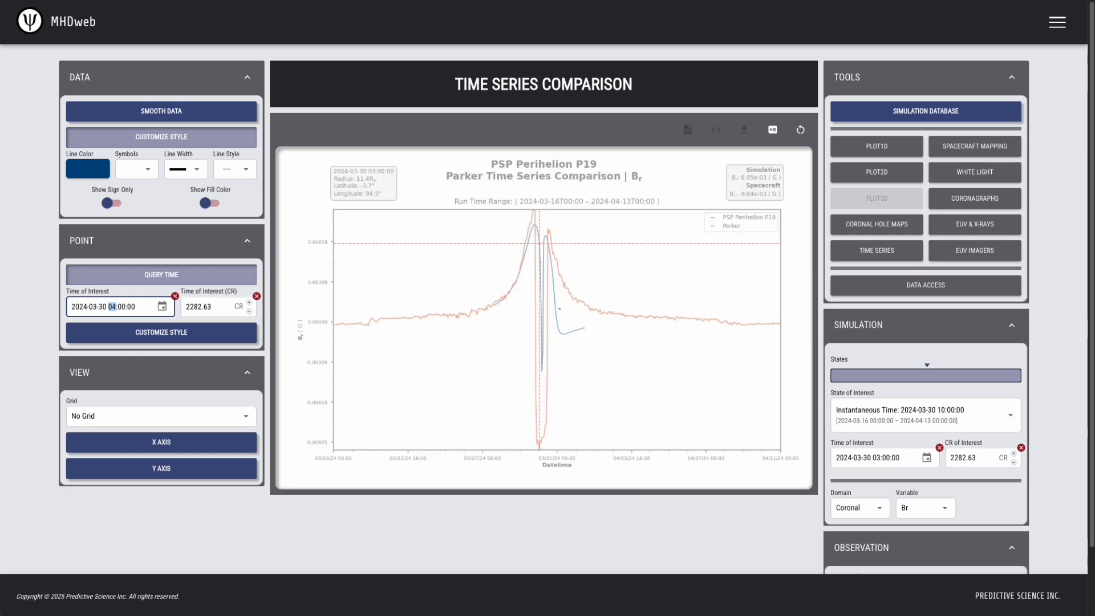
pyautogui.press('Up')
pyautogui.press('Up')
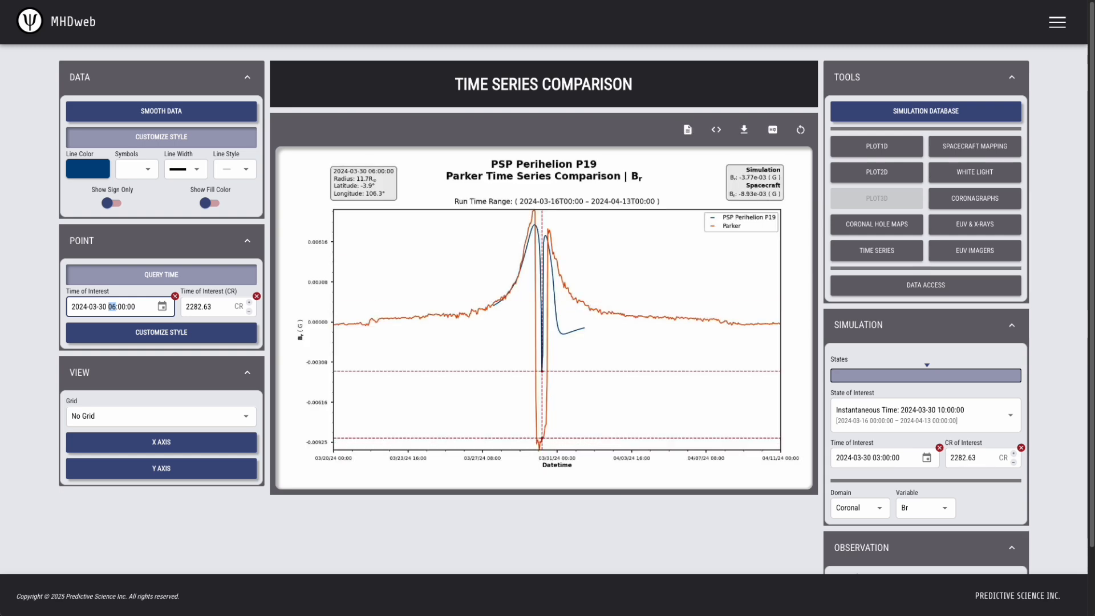
pyautogui.press('Up')
pyautogui.press('Up')
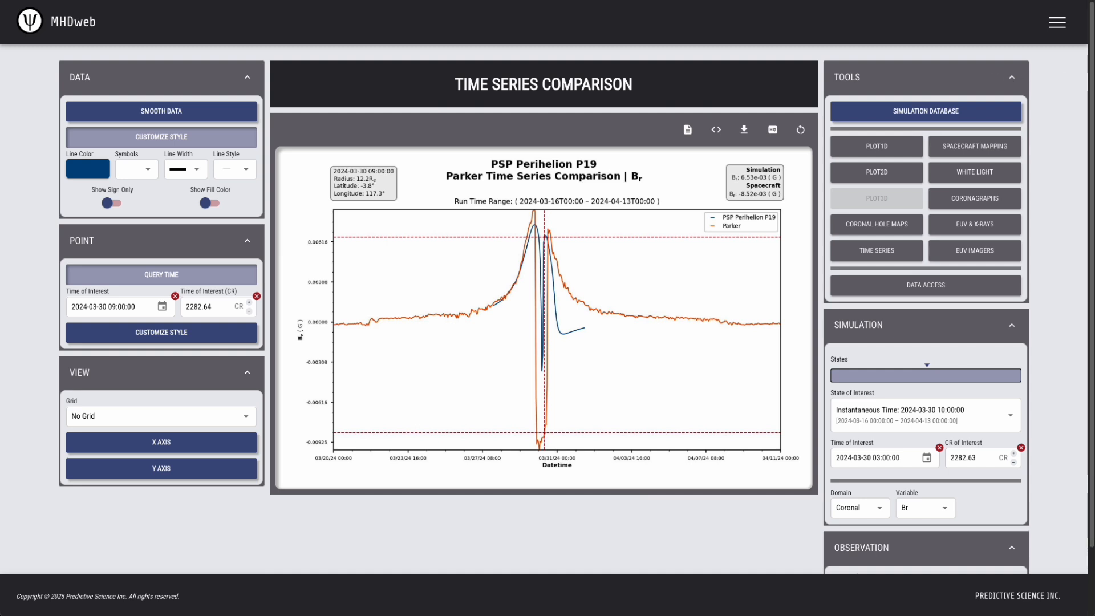
pyautogui.click(952, 111)
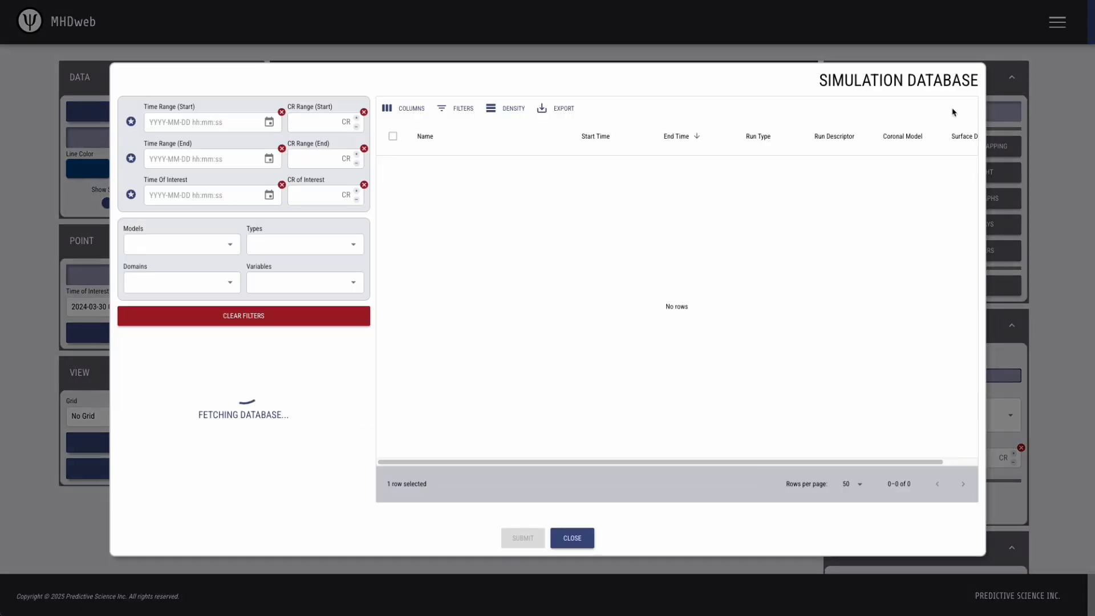
pyautogui.click(164, 197)
pyautogui.write('2024-')
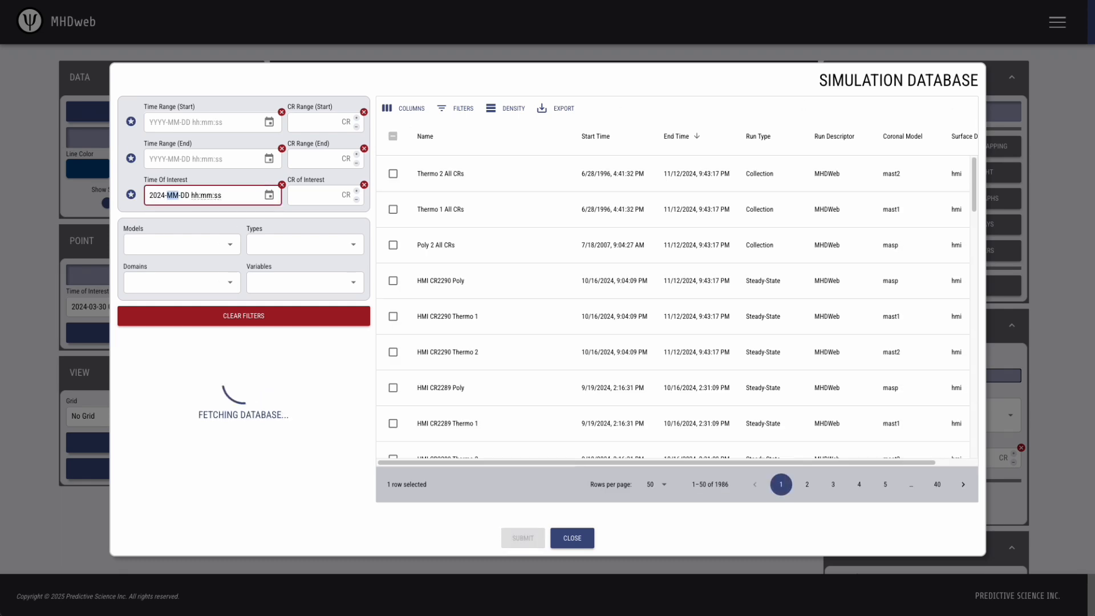
pyautogui.write('03-30 03:00:00')
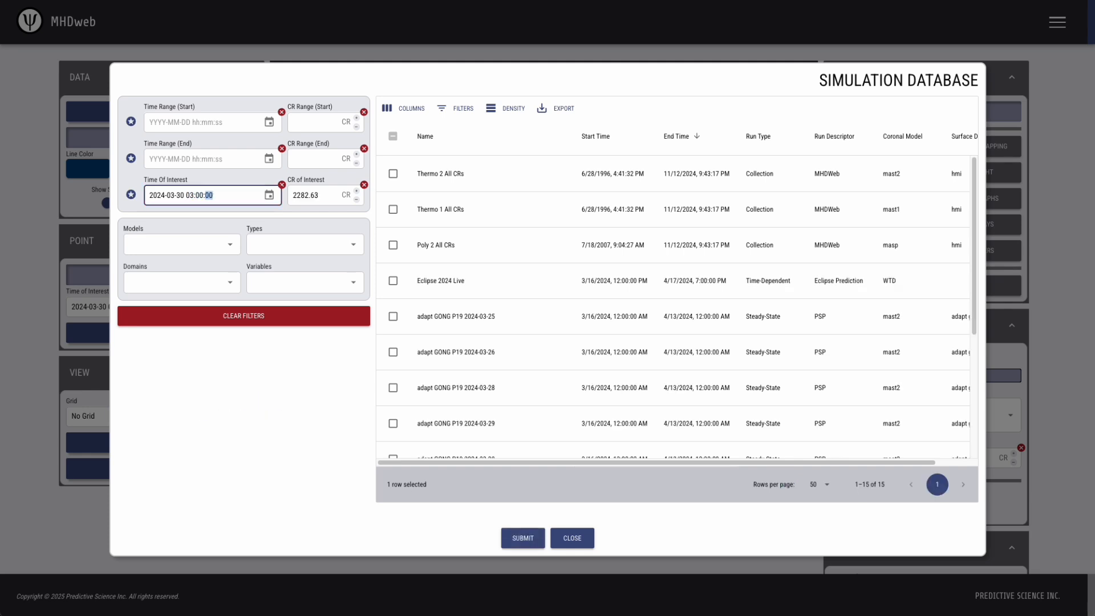
pyautogui.click(314, 415)
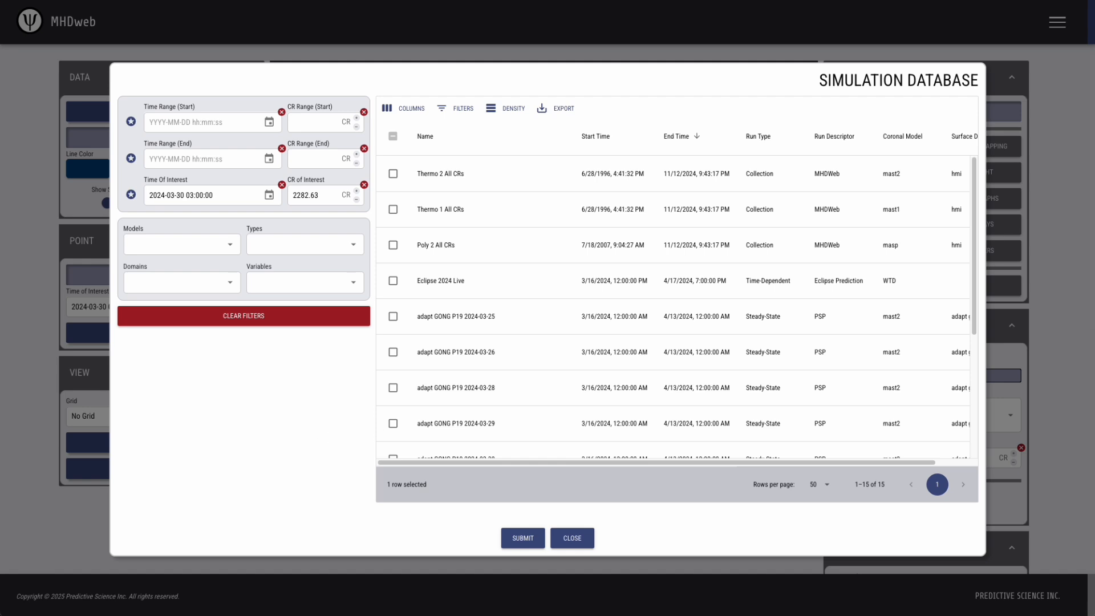
pyautogui.press('Escape')
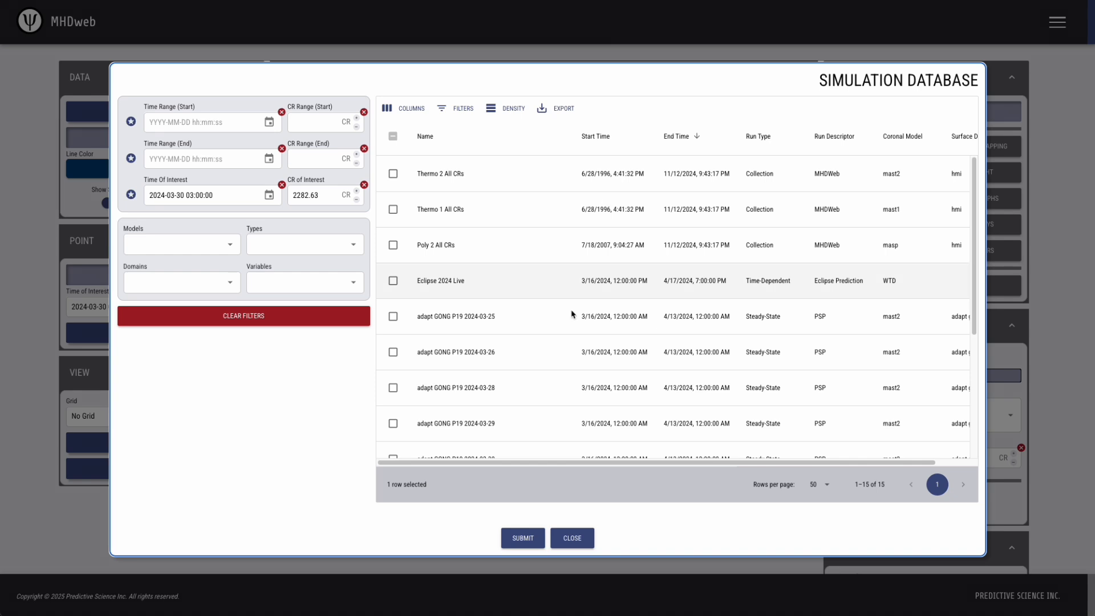
pyautogui.scroll(-4, 567, 330)
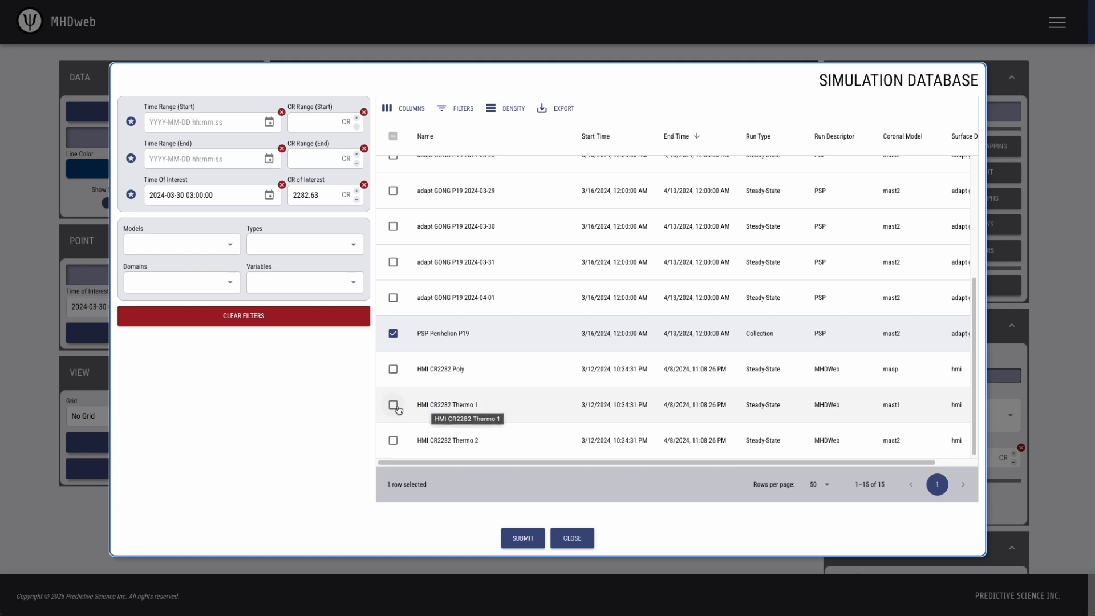
pyautogui.click(393, 440)
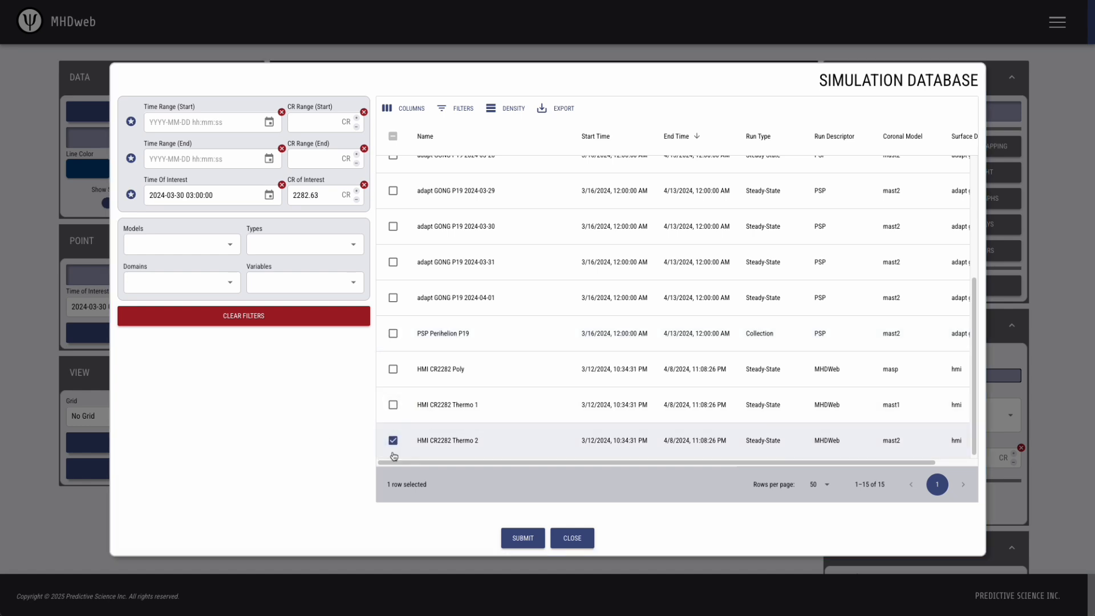
pyautogui.click(523, 538)
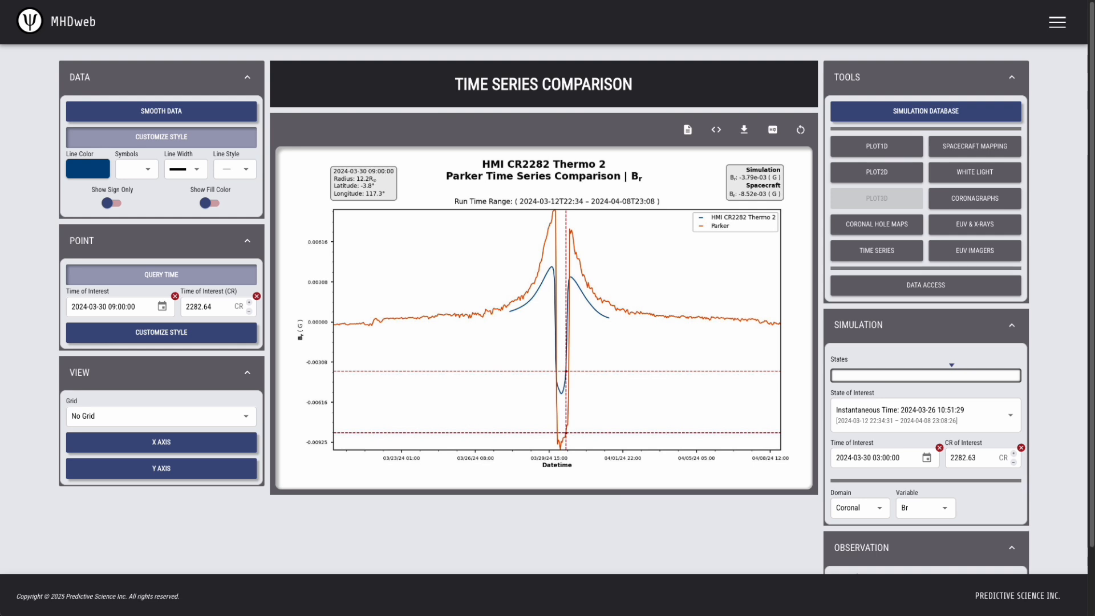
# View the current plot full-size, then filter the database to the Parker model and load PSP Perihelion P19
pyautogui.click(773, 130)
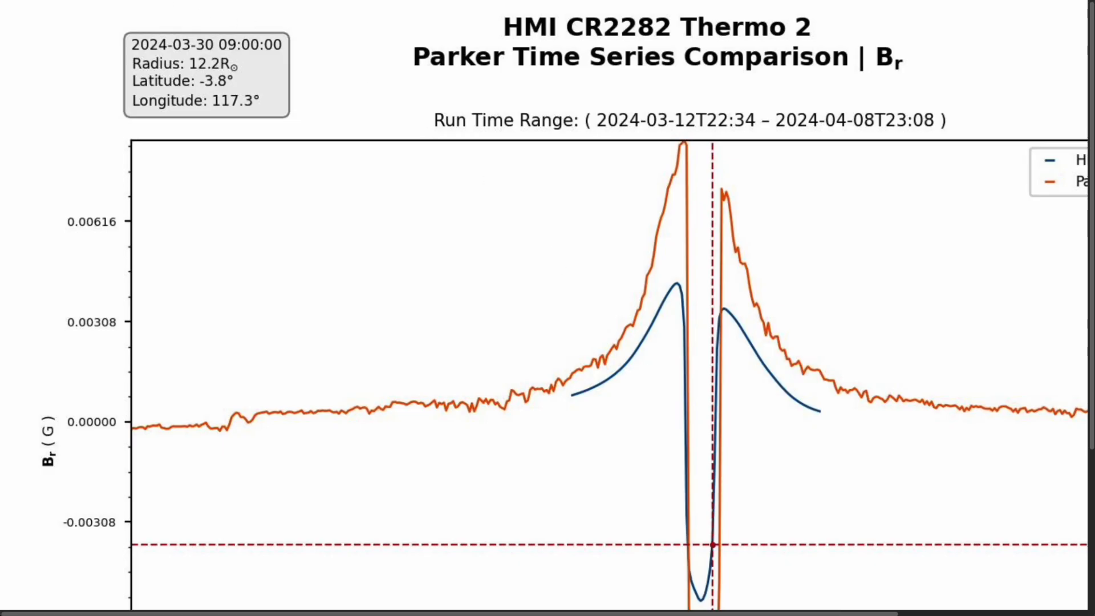
pyautogui.hotkey('ctrl', 'w')
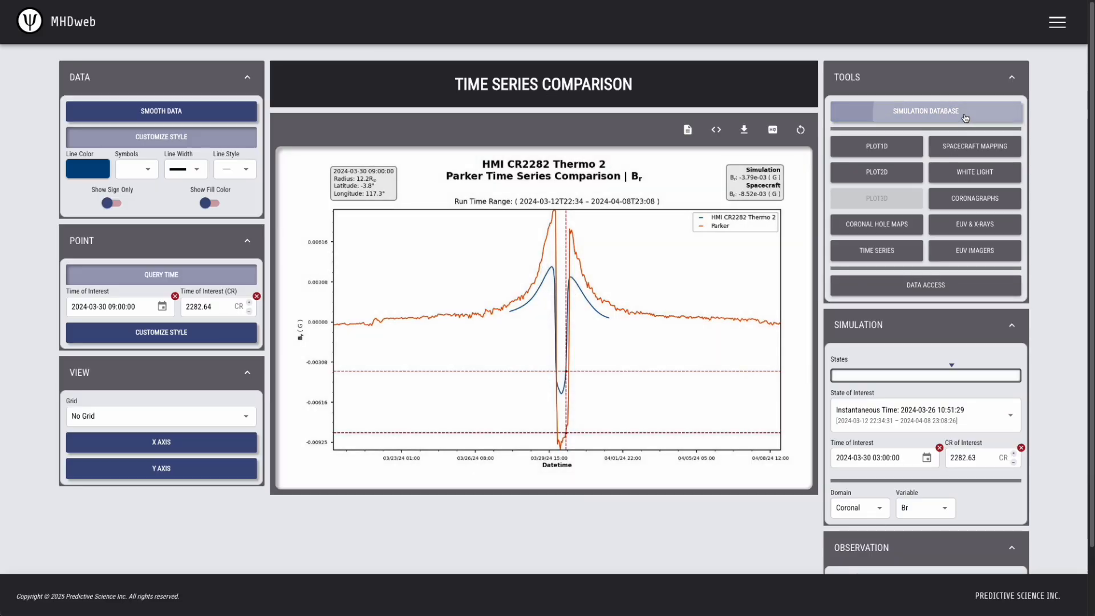
pyautogui.click(968, 118)
pyautogui.click(313, 251)
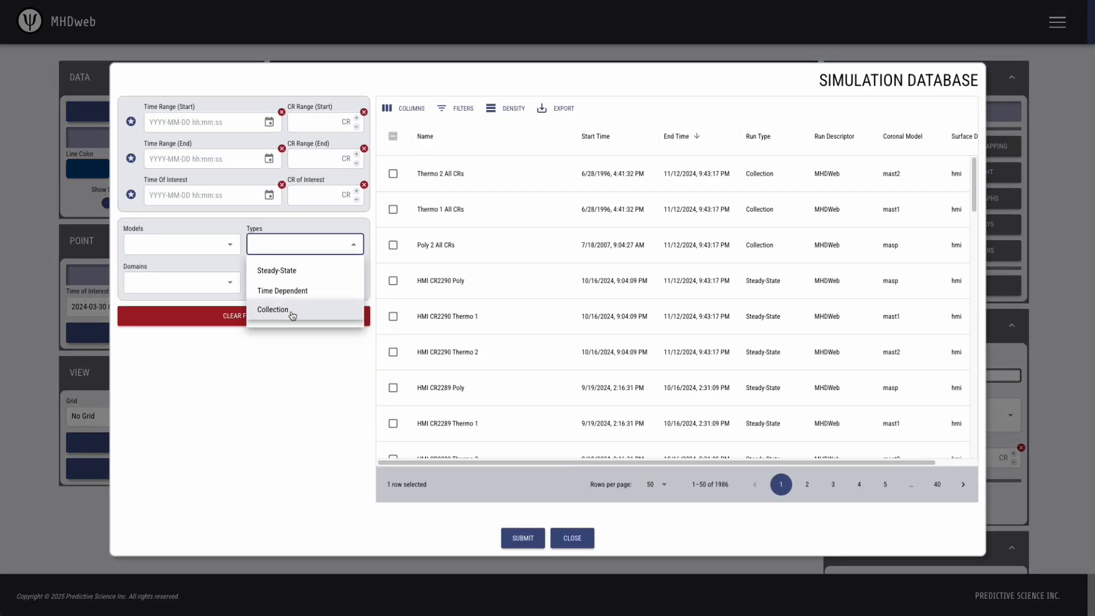
pyautogui.click(206, 362)
pyautogui.click(203, 246)
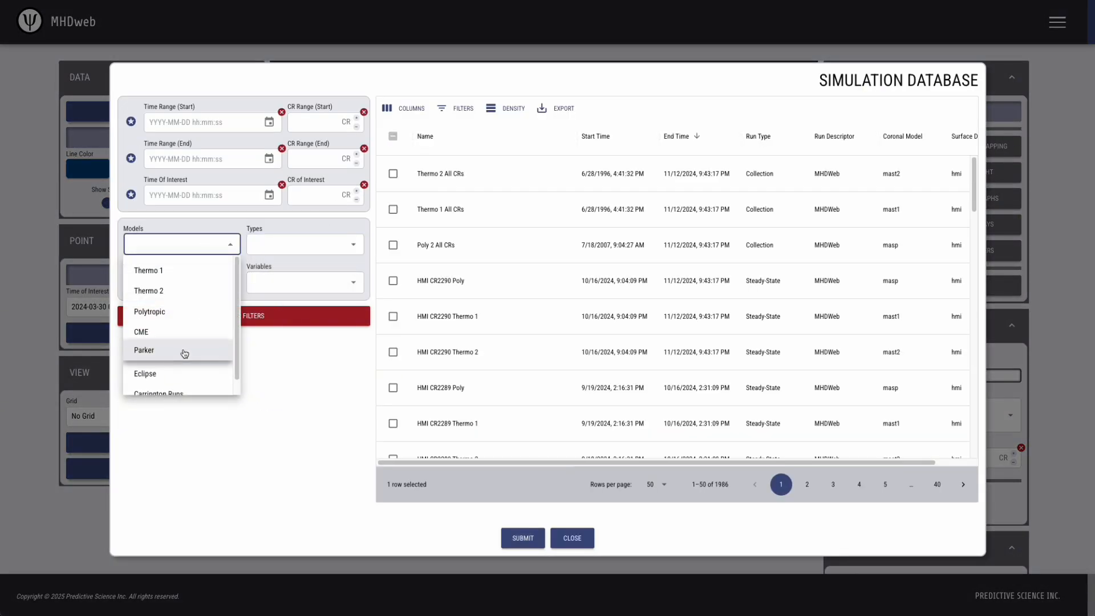
pyautogui.click(185, 351)
pyautogui.click(286, 447)
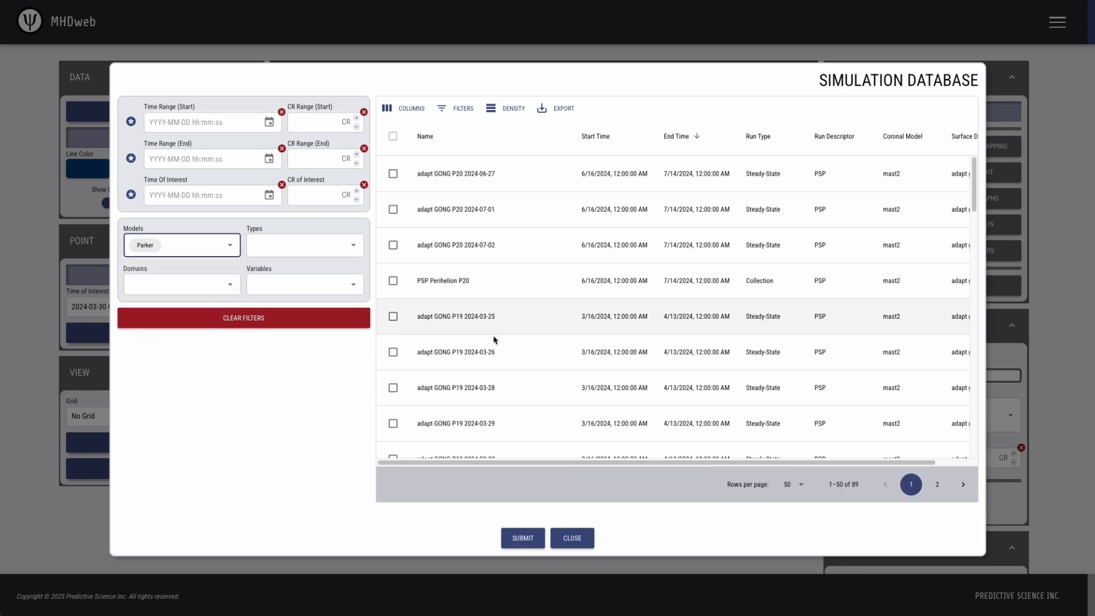
pyautogui.scroll(-10, 496, 333)
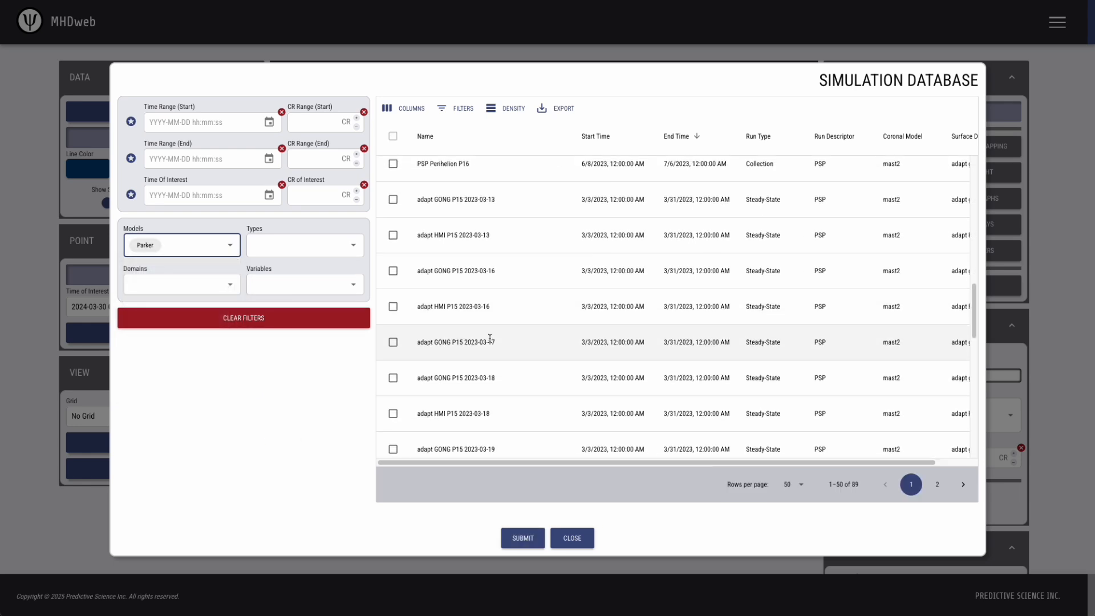
pyautogui.scroll(5, 490, 339)
pyautogui.click(393, 209)
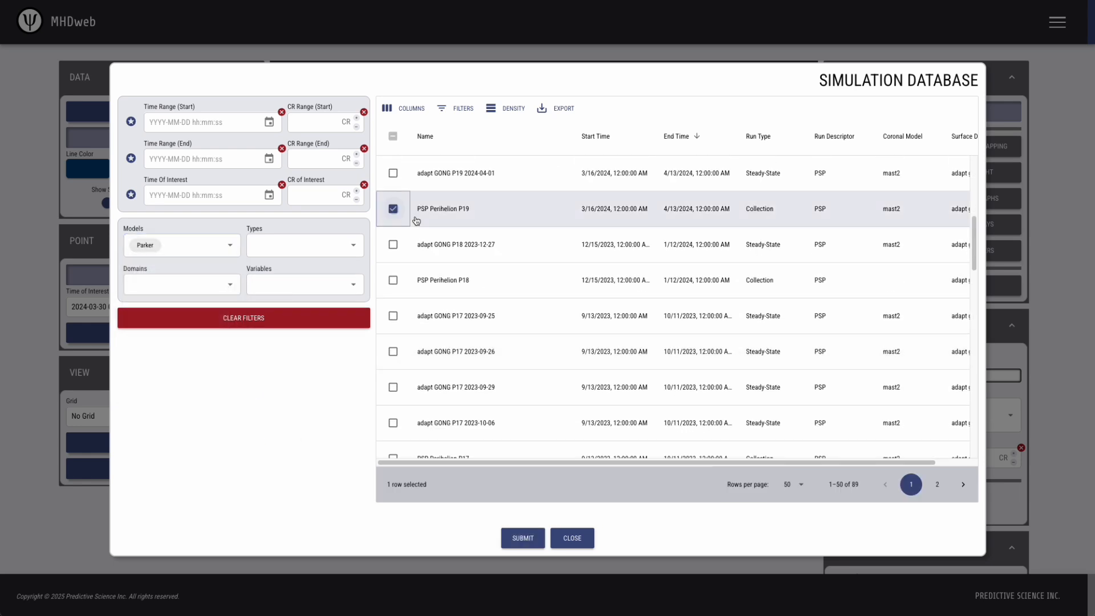
pyautogui.click(523, 536)
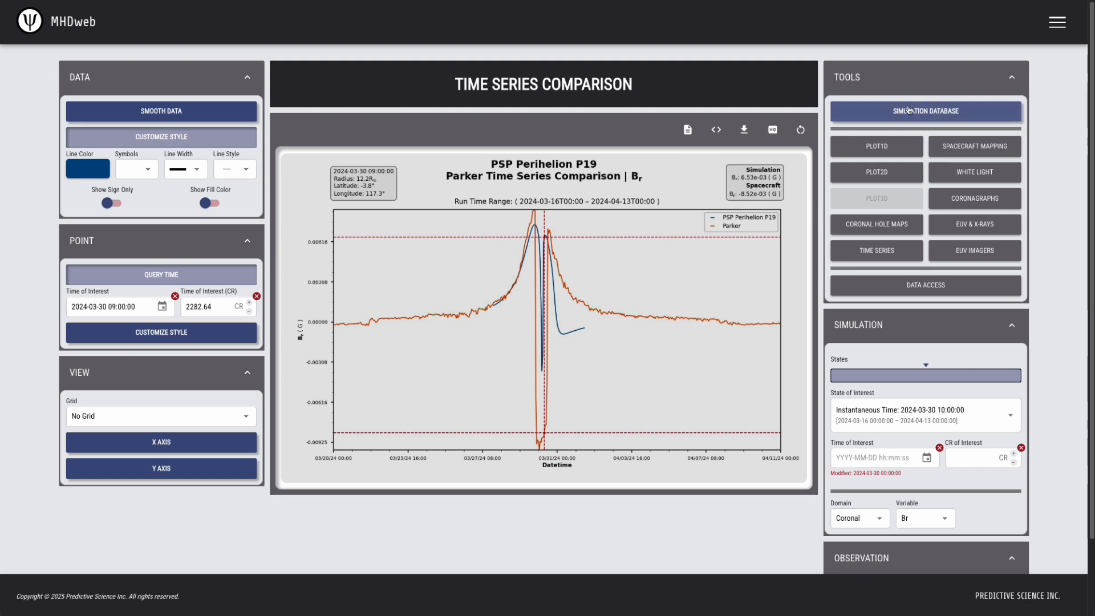
pyautogui.click(907, 110)
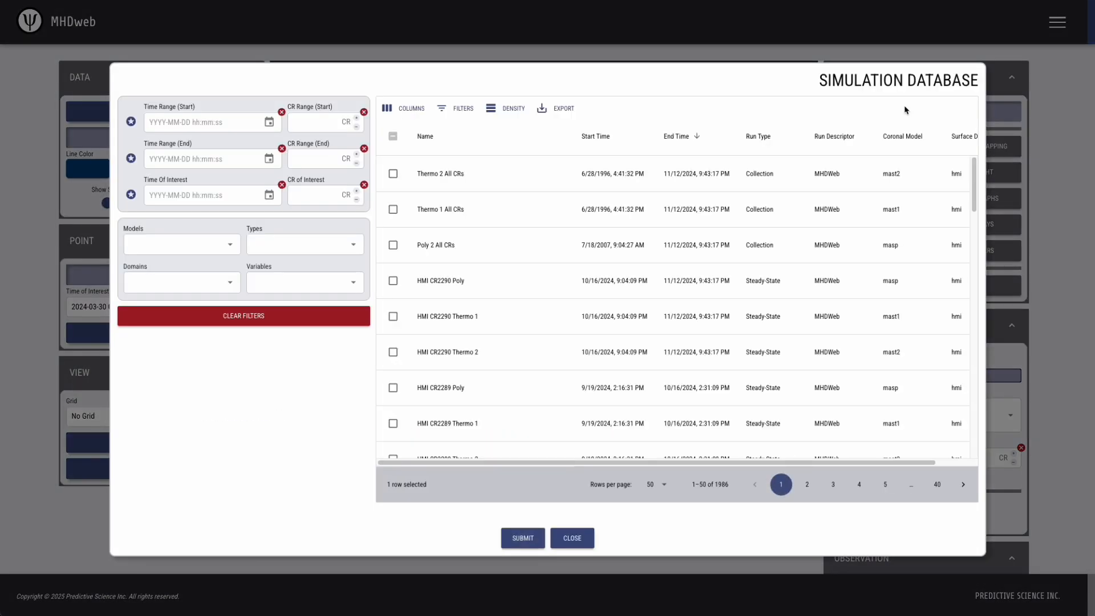
pyautogui.click(161, 193)
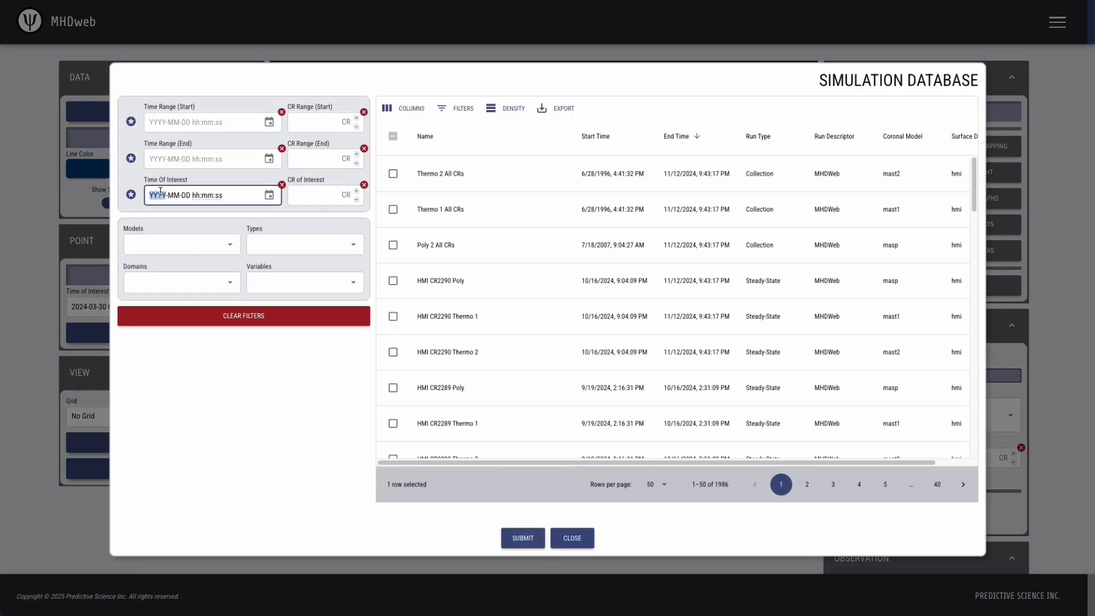
pyautogui.write('2024-03-30 03:00:00')
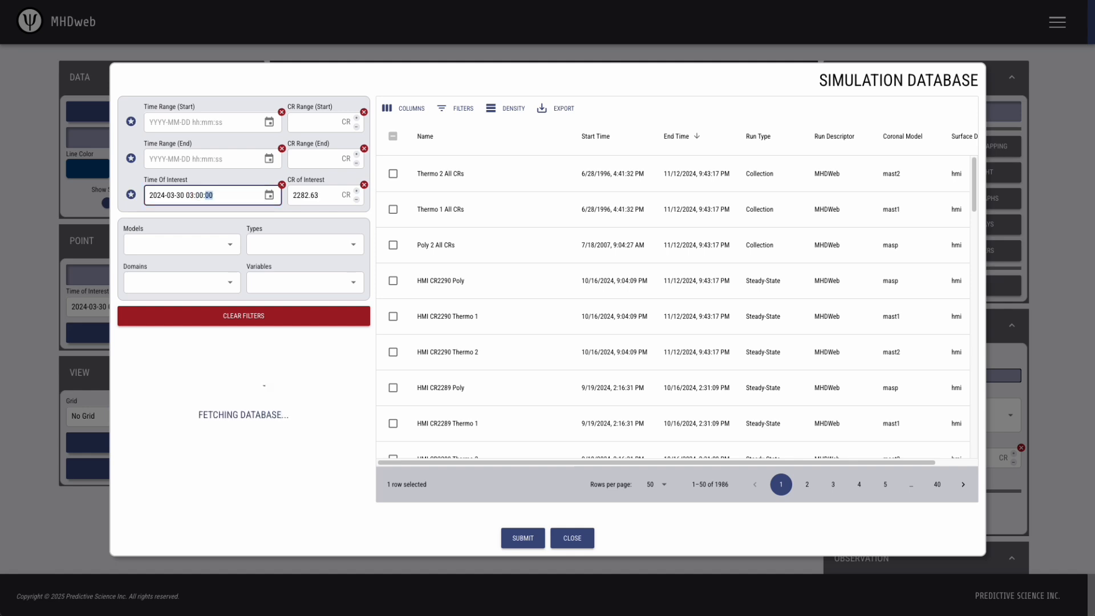
pyautogui.click(264, 447)
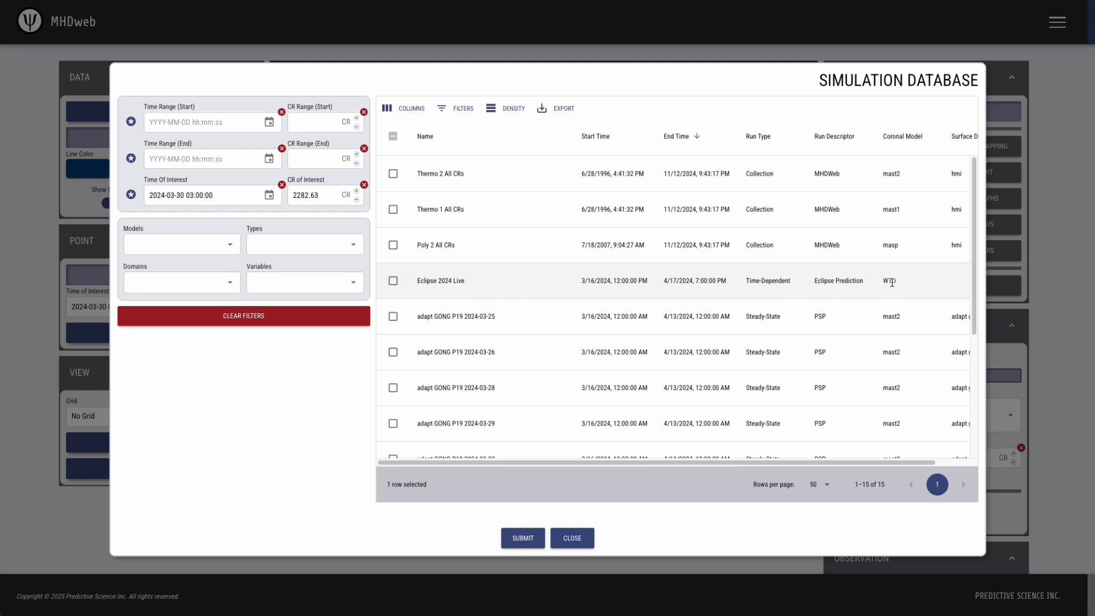
pyautogui.click(393, 281)
pyautogui.click(520, 538)
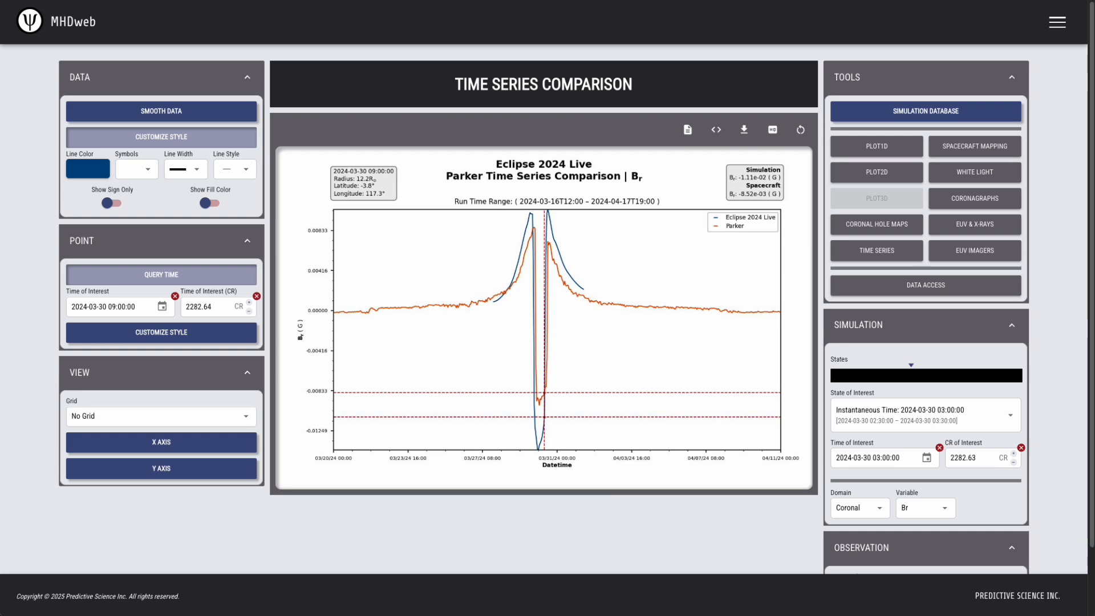
# Open the Eclipse 2024 Live plot full-size and compare it with the PSP Perihelion P19 and Thermo 2 plots
pyautogui.click(517, 266)
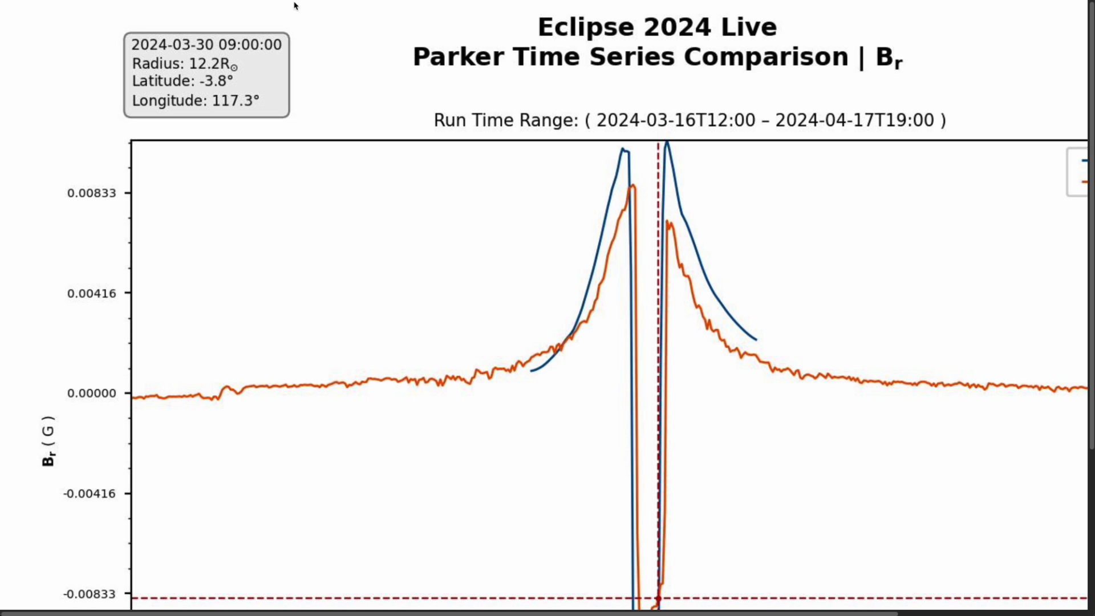
pyautogui.hotkey('ctrl', 'Tab')
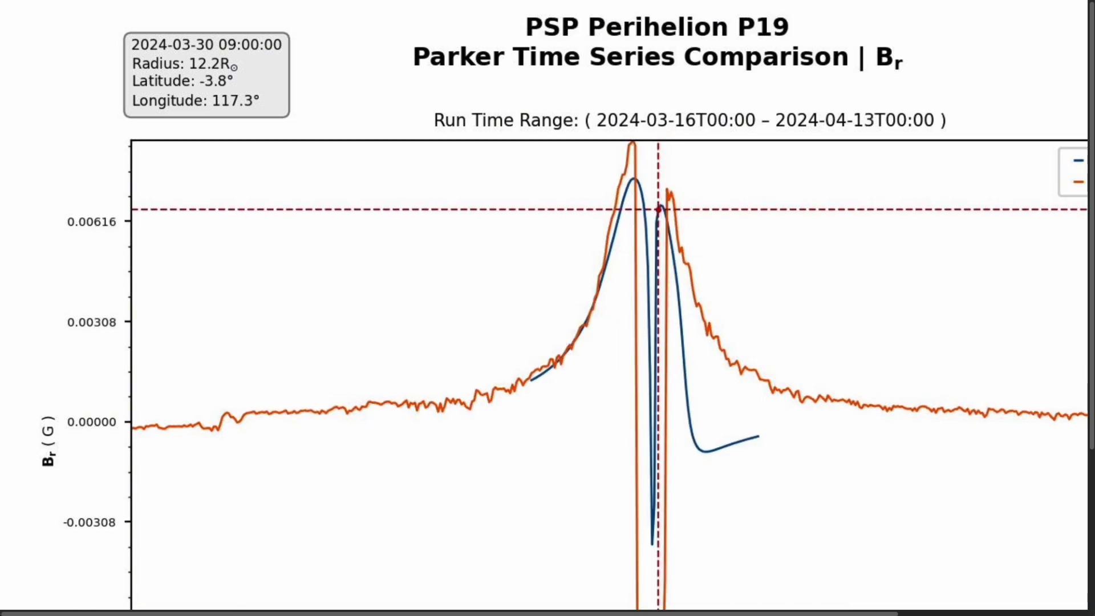
pyautogui.hotkey('ctrl', 'Tab')
pyautogui.hotkey('ctrl', 'shift', 'Tab')
pyautogui.hotkey('ctrl', 'shift', 'Tab')
pyautogui.hotkey('ctrl', 'Tab')
pyautogui.hotkey('ctrl', 'Tab')
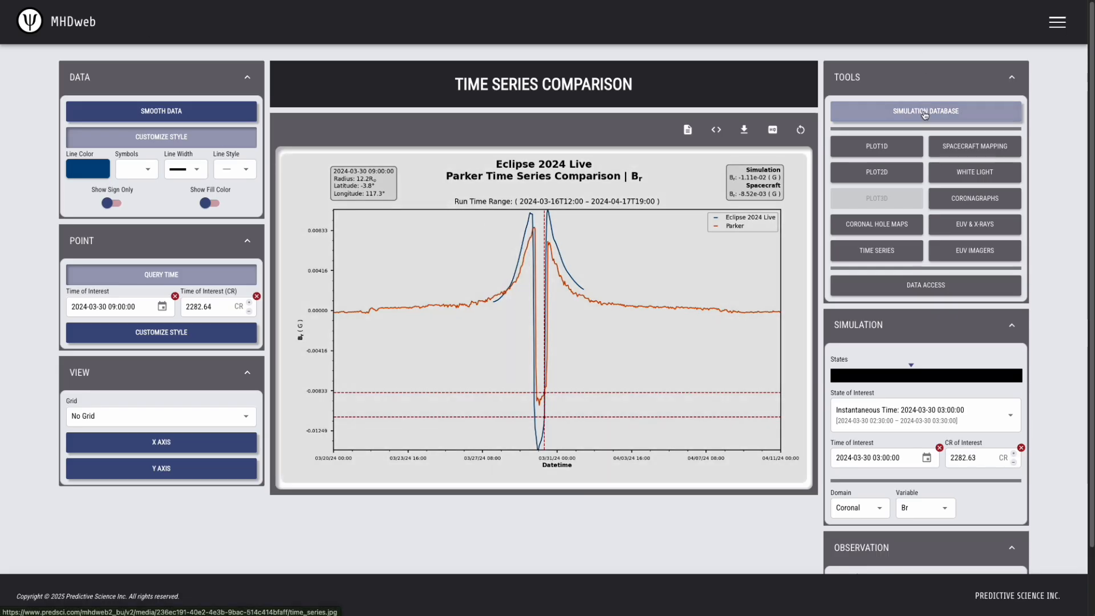
# Set the time of interest to the Total Eclipse 2024-04-08 preset and load HMI CR2282 Thermo 2
pyautogui.click(925, 112)
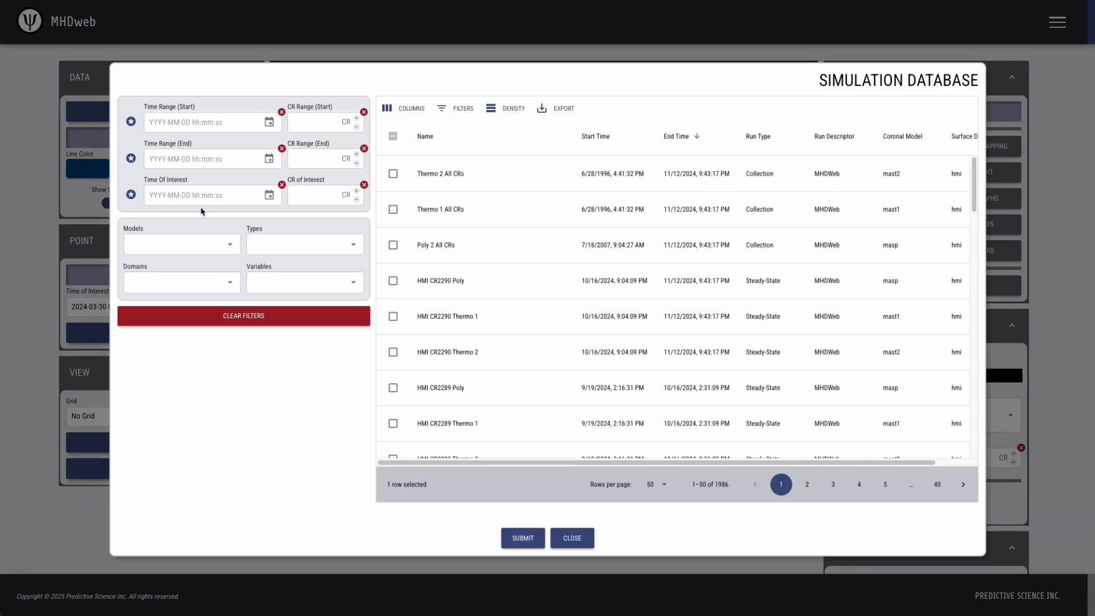
pyautogui.click(131, 195)
pyautogui.scroll(-2, 184, 320)
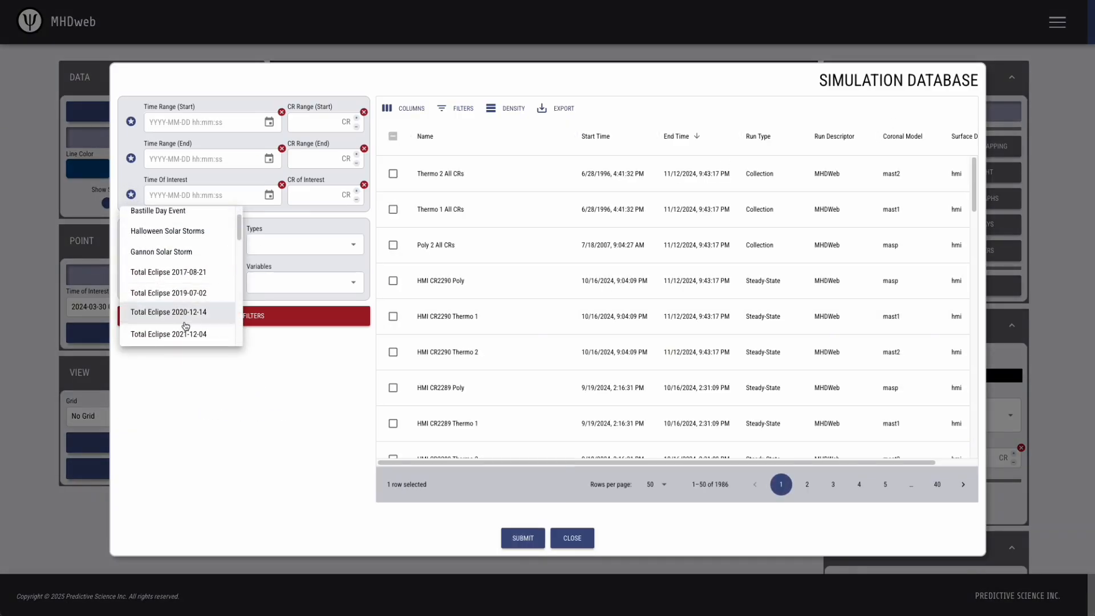
pyautogui.click(187, 333)
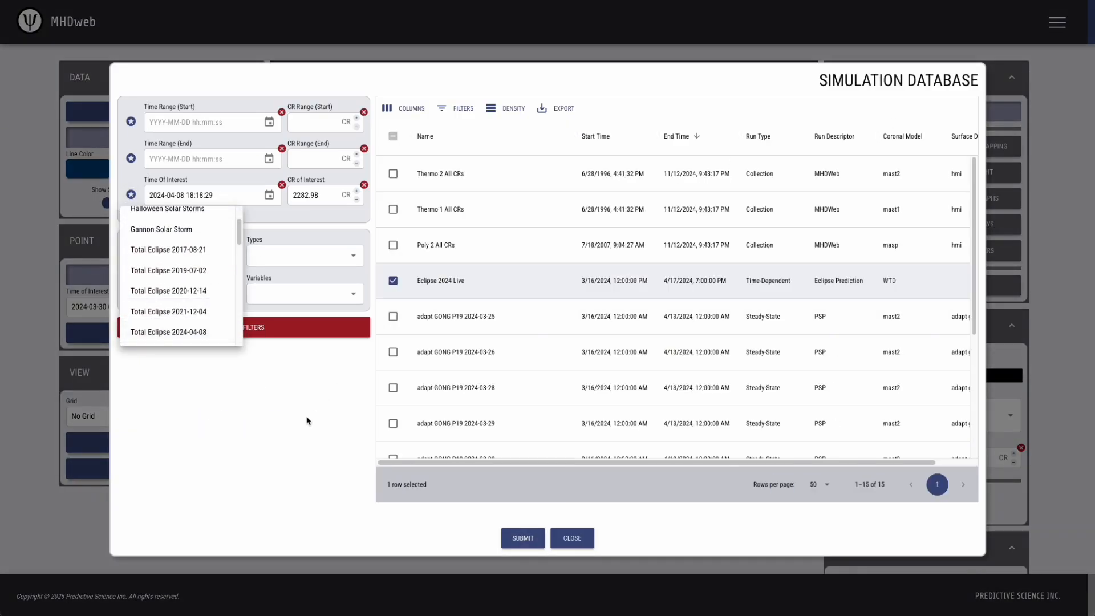
pyautogui.scroll(-4, 456, 361)
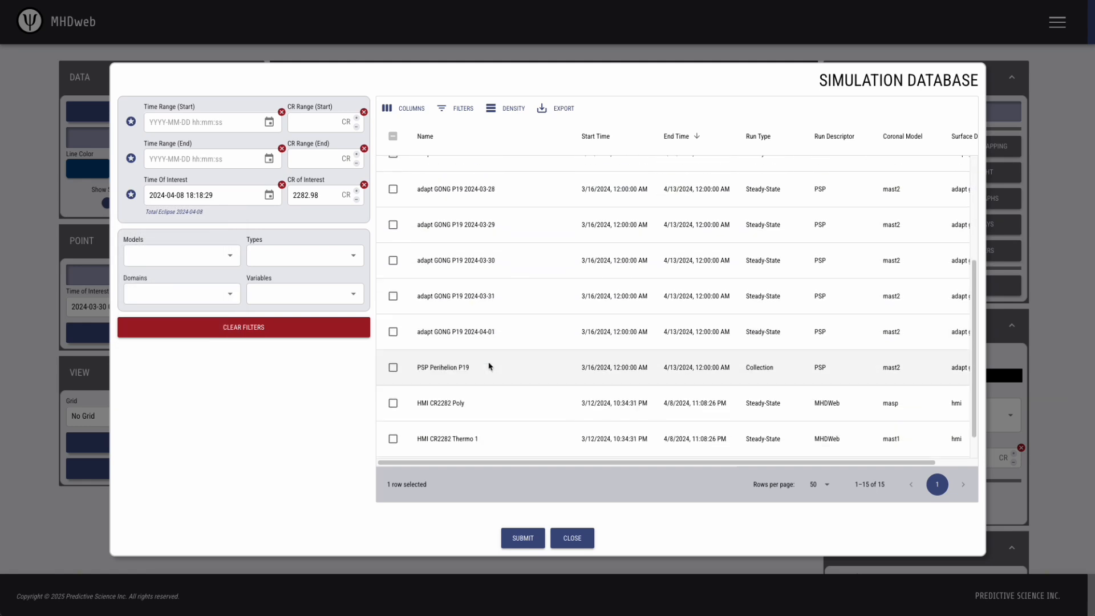
pyautogui.click(393, 442)
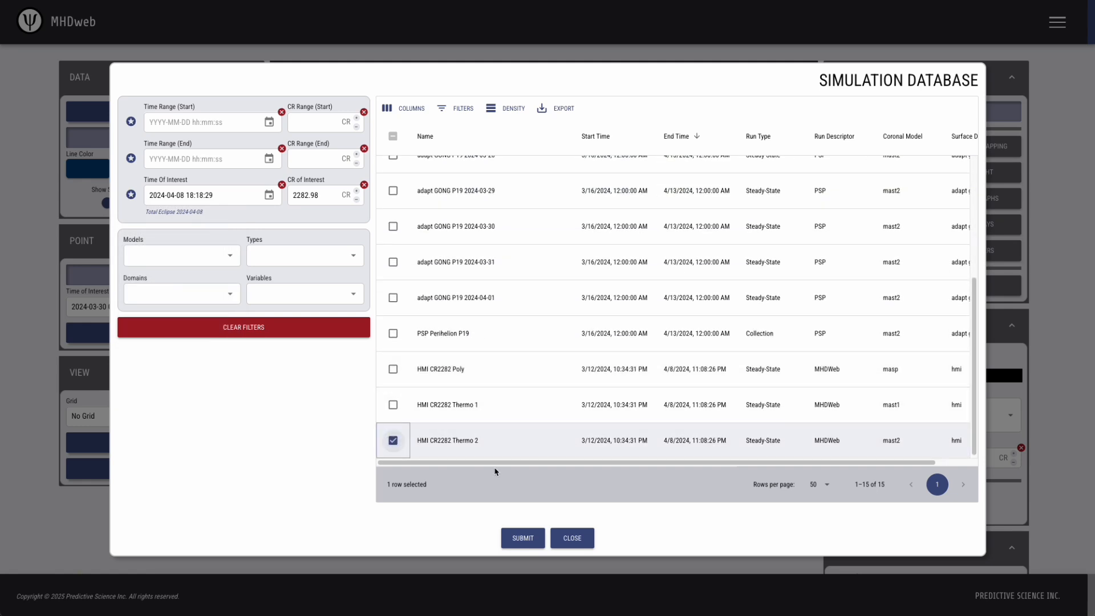
pyautogui.click(513, 537)
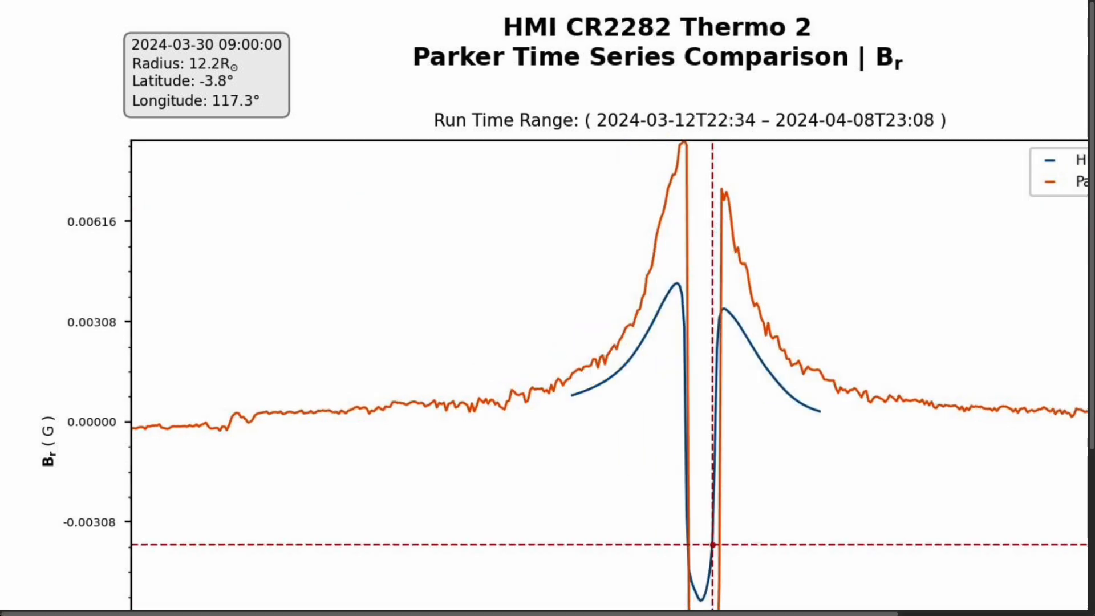
# Inspect the full-size comparison image and move on to the other saved plot
pyautogui.scroll(-3, 733, 335)
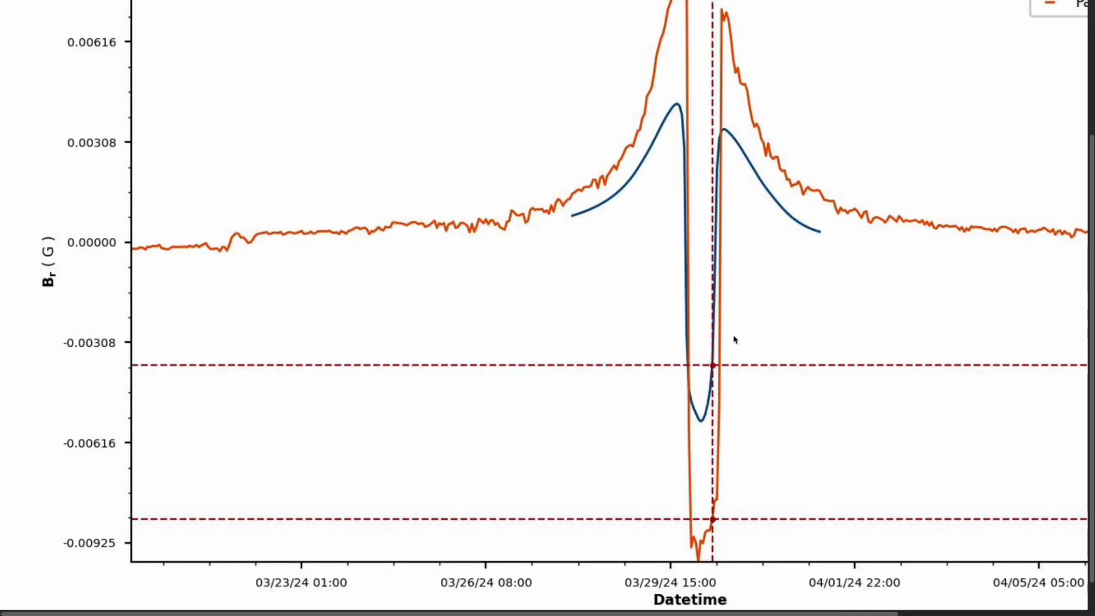
pyautogui.scroll(3, 734, 342)
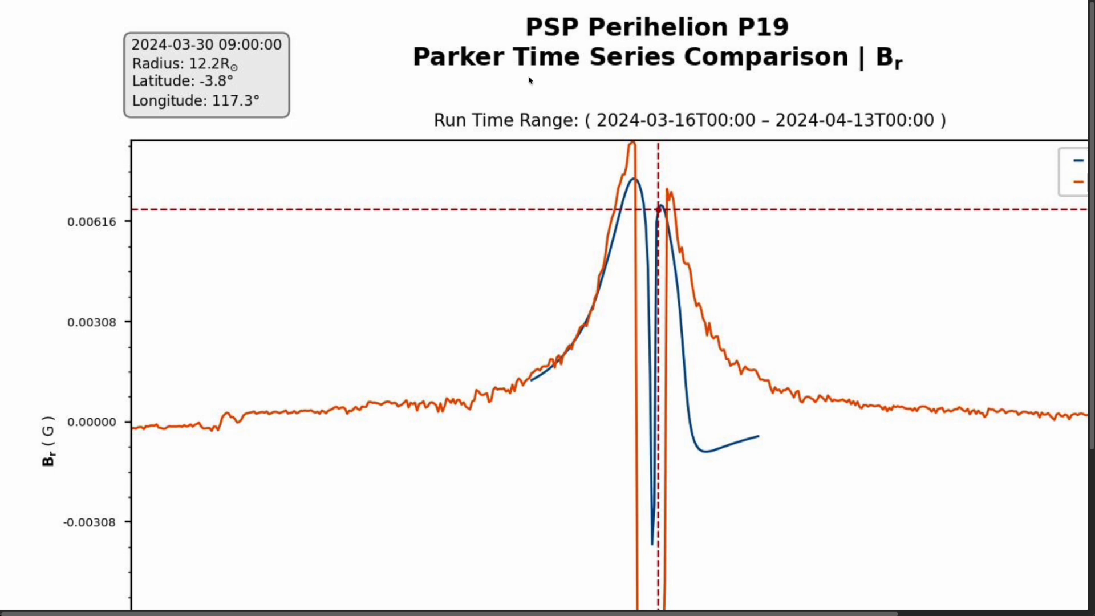
pyautogui.hotkey('ctrl', 'Tab')
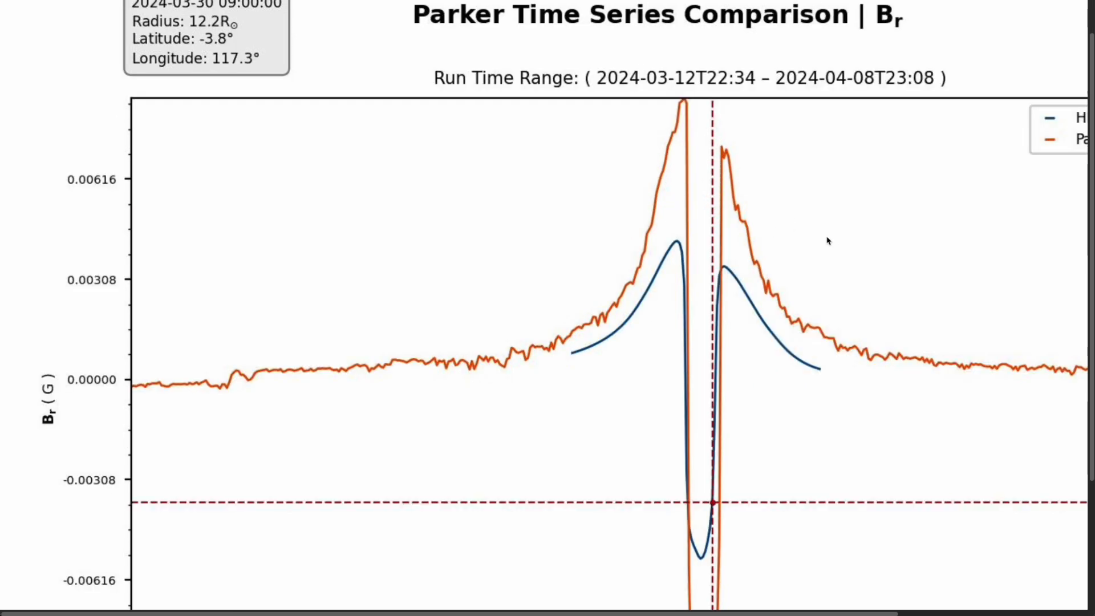
# Glance at the PSP Perihelion P19 plot tab, then return to the time series comparison
pyautogui.scroll(2, 819, 274)
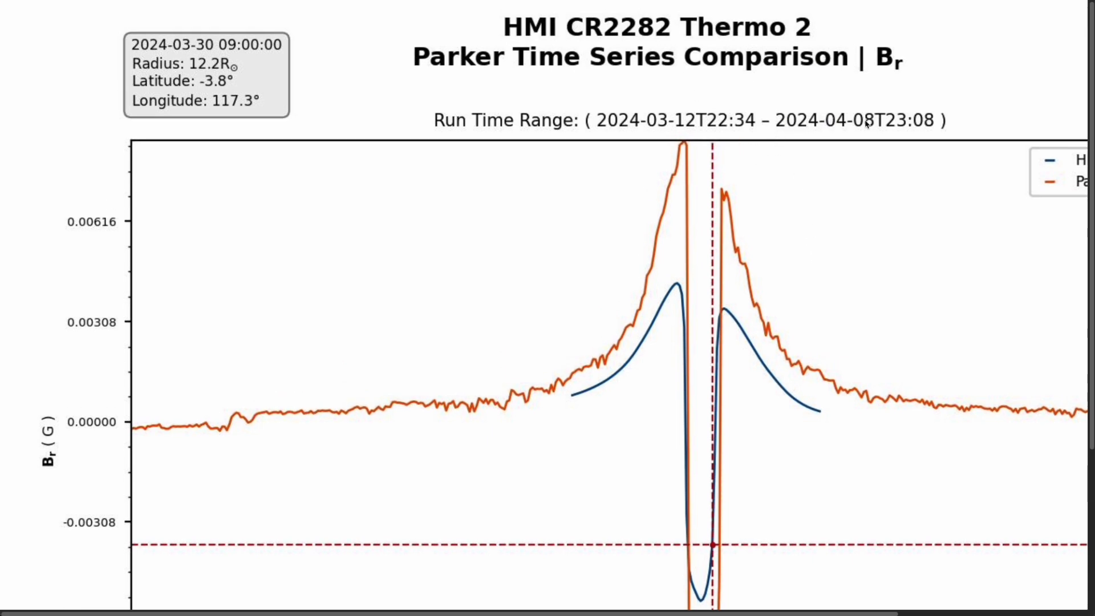
pyautogui.hotkey('ctrl', 'Tab')
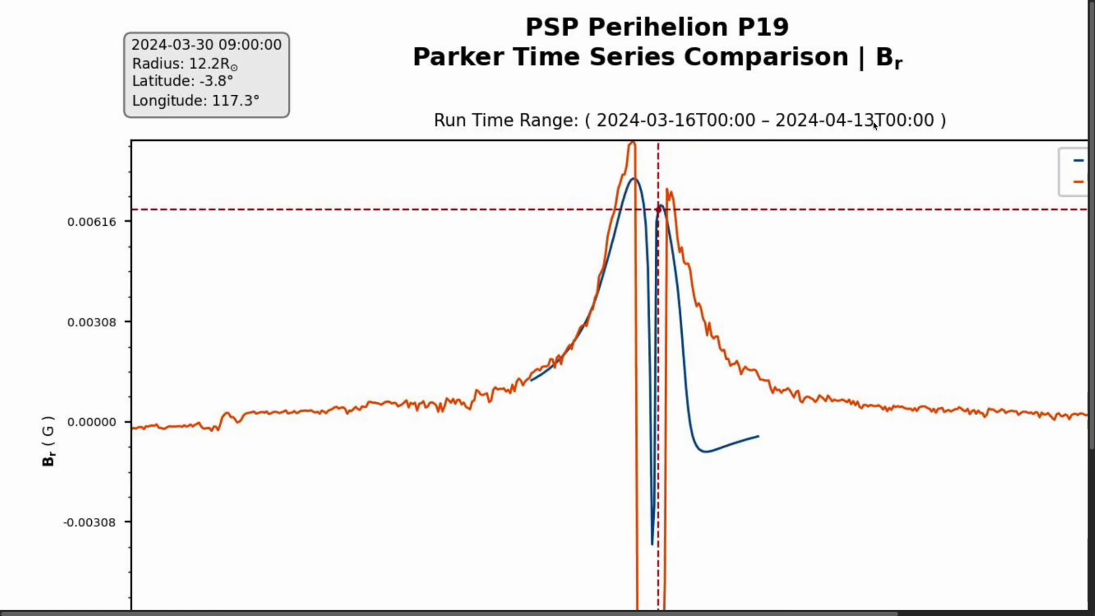
pyautogui.hotkey('ctrl', 'shift', 'Tab')
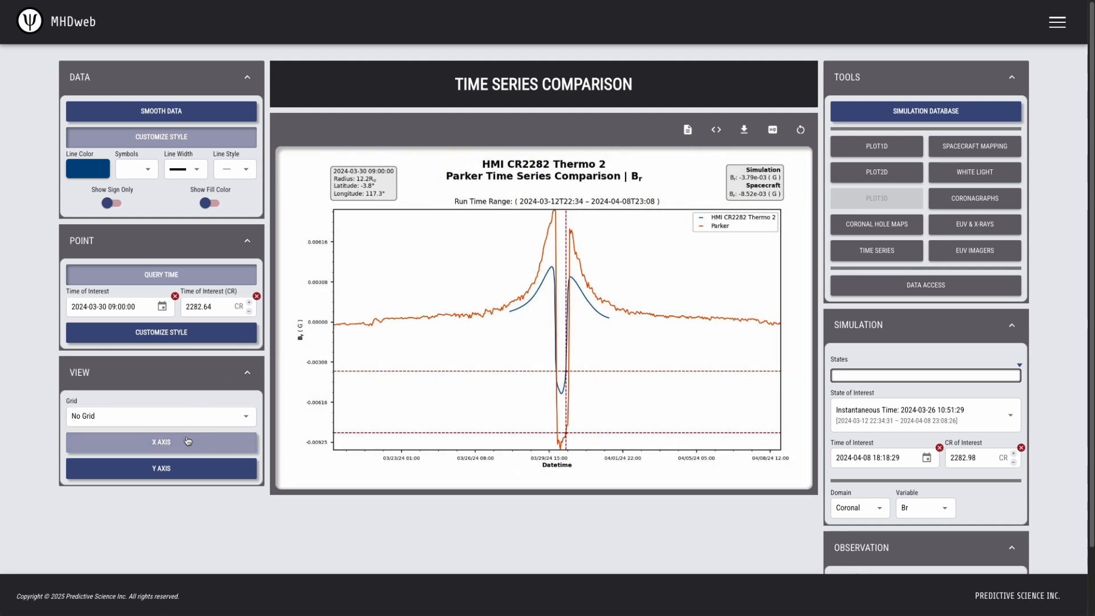
# Expand the X AXIS range settings and switch to the Spacecraft Mapping tool
pyautogui.click(154, 442)
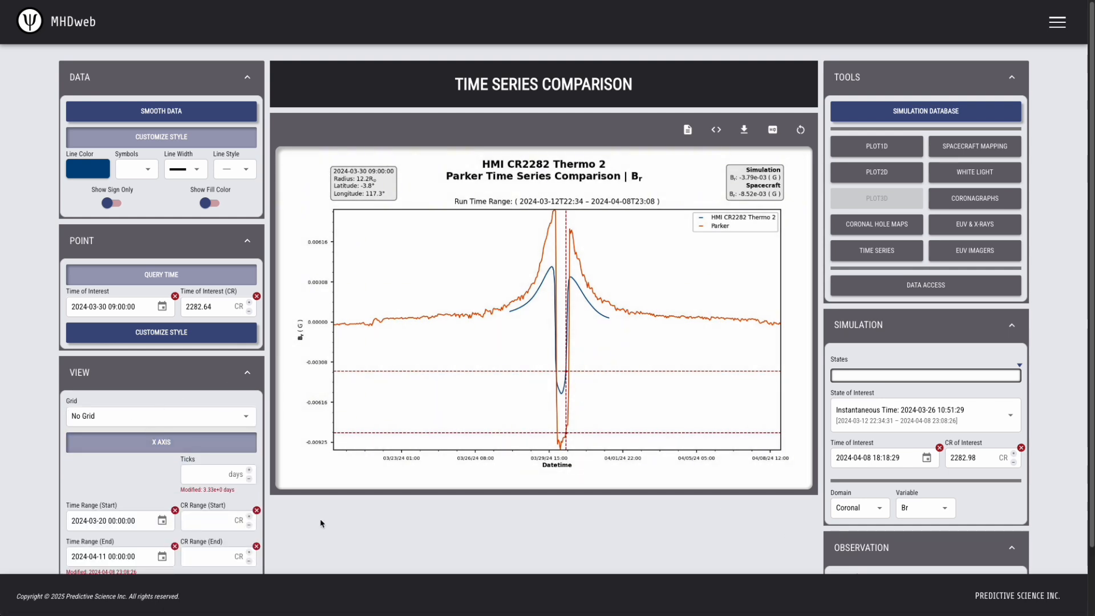
pyautogui.scroll(-1, 320, 520)
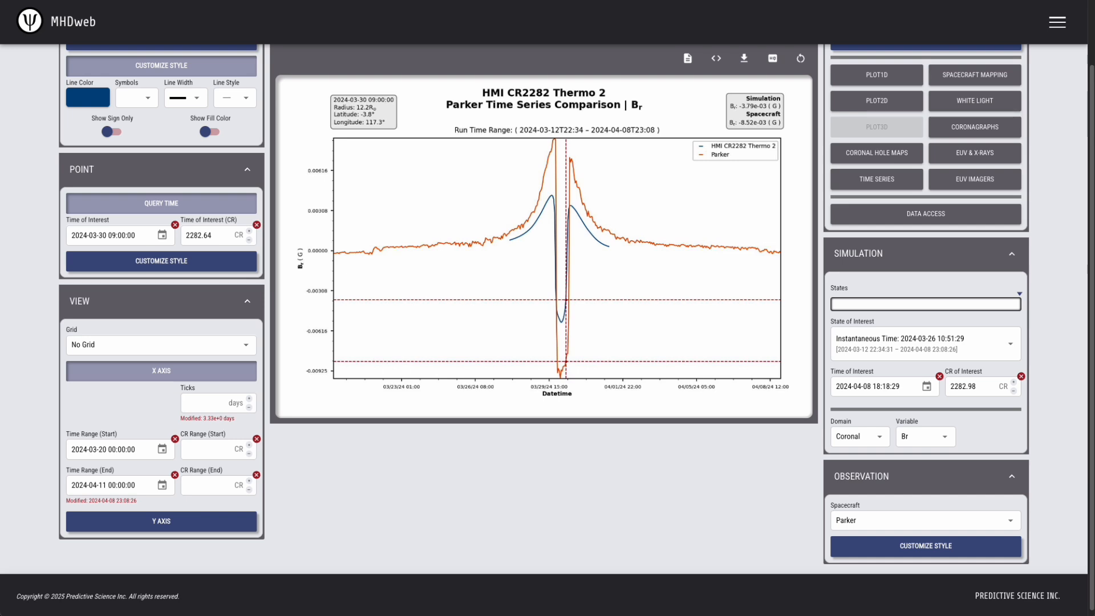
pyautogui.click(990, 73)
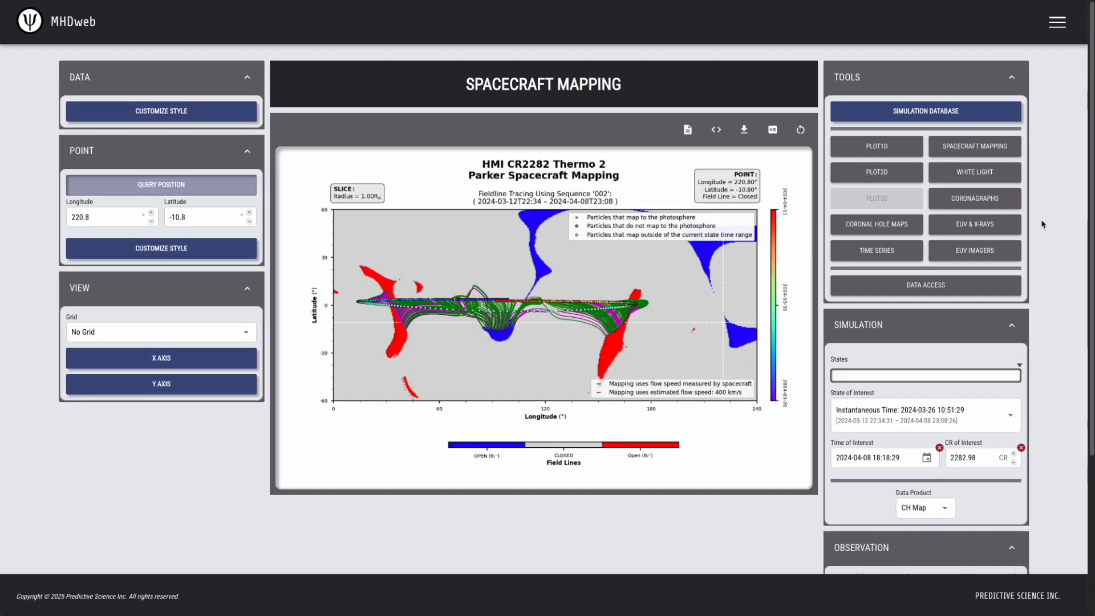
# Turn off Query Position, glance at Customize Style, and save the mapping plot as JPG
pyautogui.scroll(-2, 1044, 208)
pyautogui.scroll(2, 1050, 115)
pyautogui.click(169, 187)
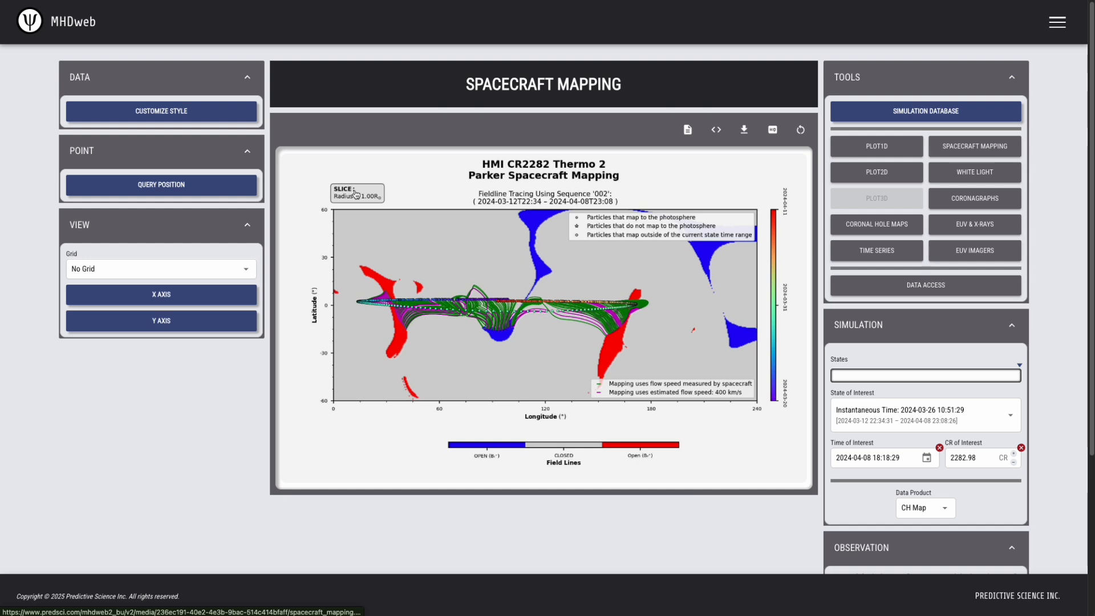
pyautogui.click(211, 112)
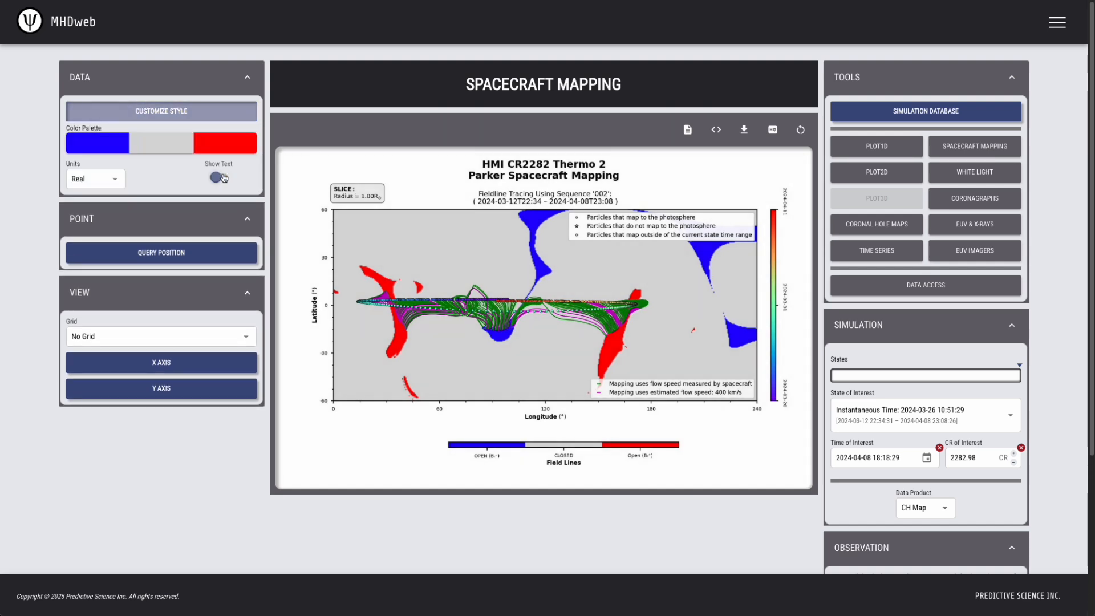
pyautogui.click(222, 112)
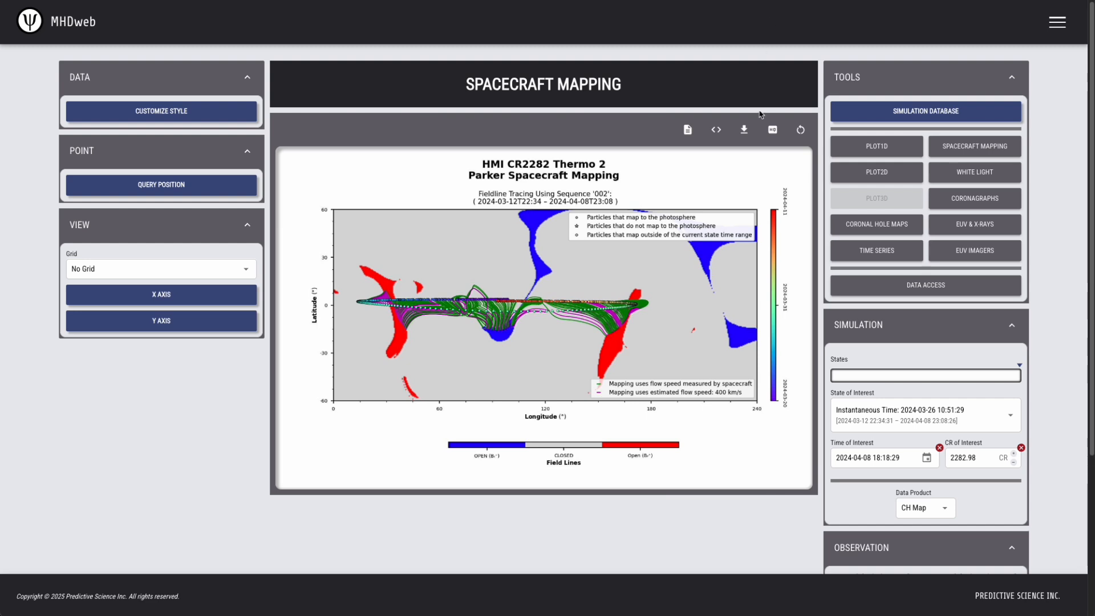
pyautogui.click(745, 130)
# Download the Parker mapping data as an ECSV file and bring up a terminal
pyautogui.click(716, 135)
pyautogui.press('super+Tab')
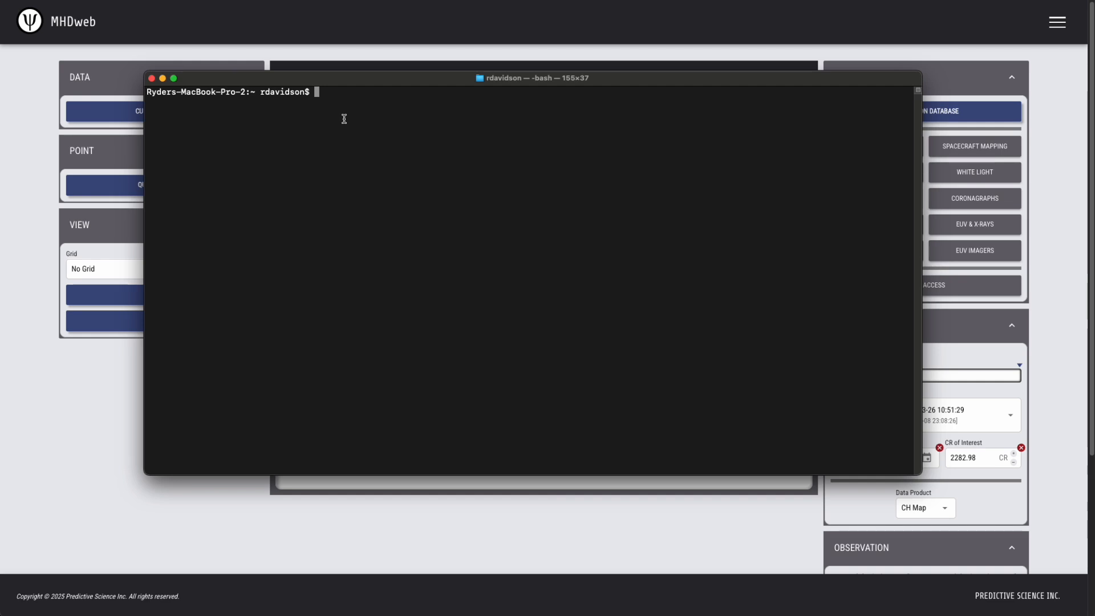
# Activate the astropy_env conda environment and start Python
pyautogui.write('conda activate astropy')
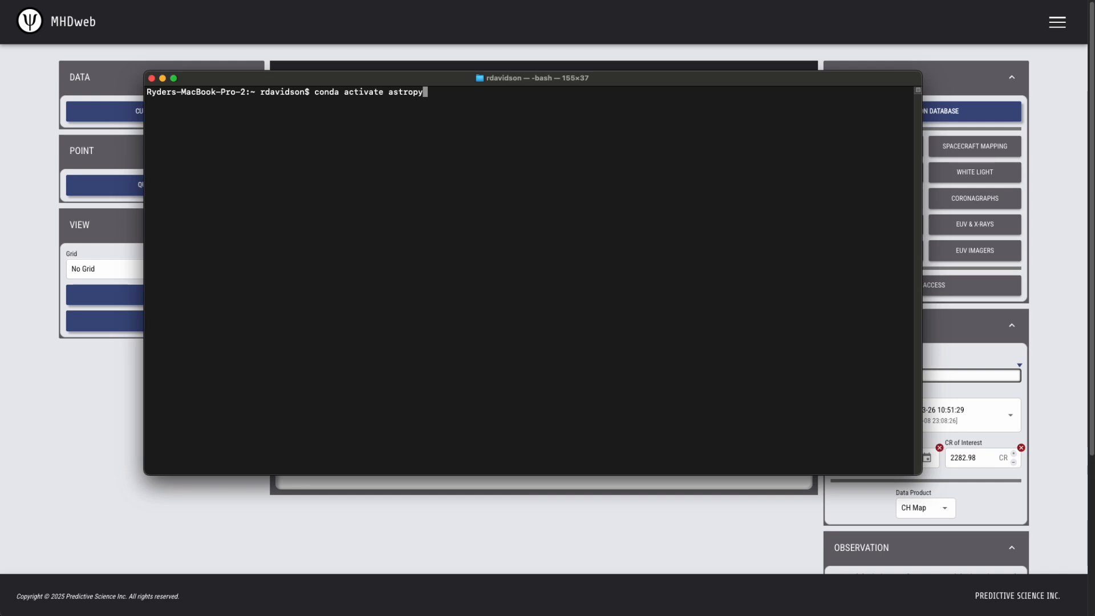
pyautogui.write('_env')
pyautogui.press('Return')
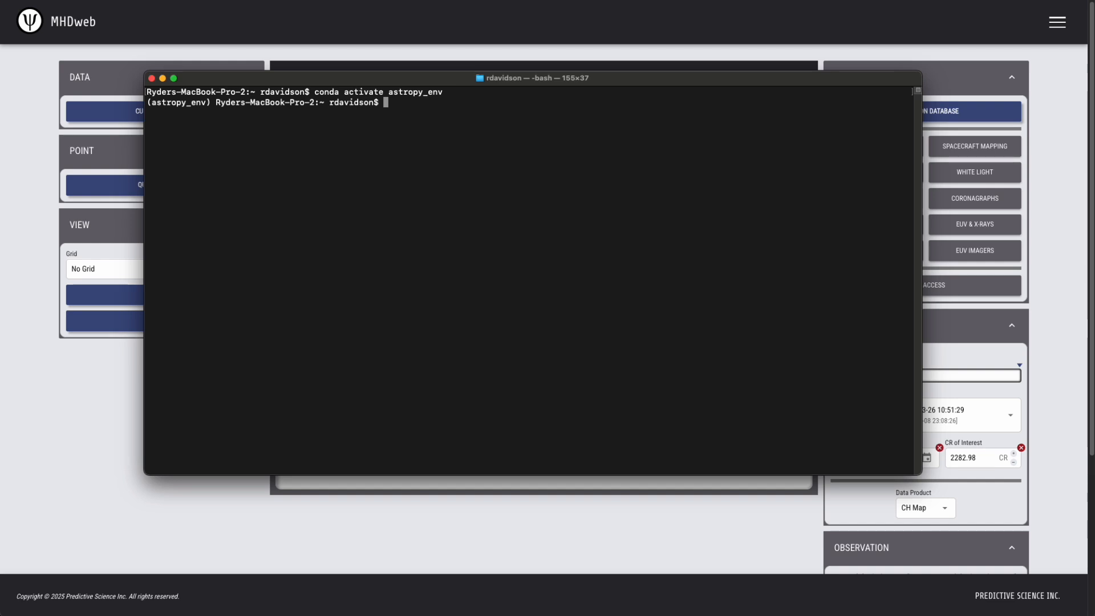
pyautogui.write('python')
pyautogui.press('Return')
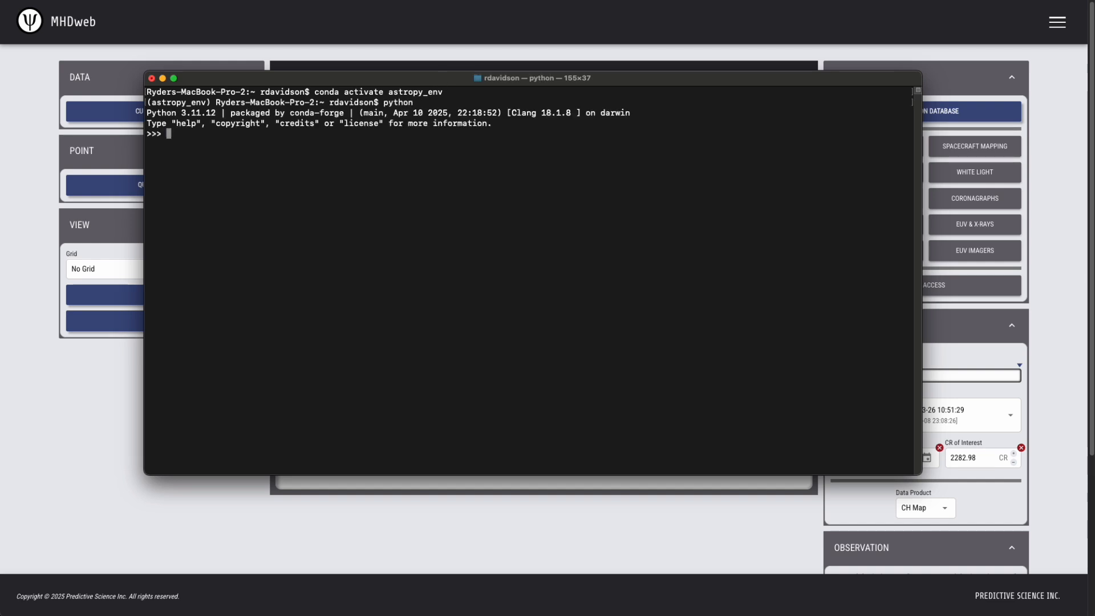
# Import astropy's Table and read the downloaded spacecraft_mapping_data.ecsv into table
pyautogui.write('fr')
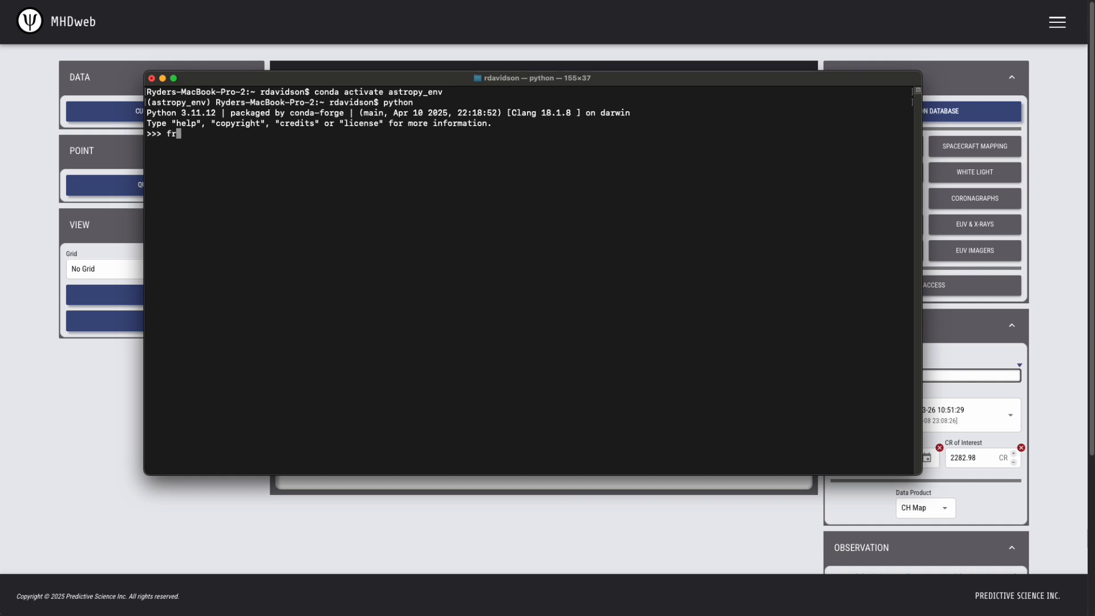
pyautogui.write('om astropy.table import Table')
pyautogui.press('Return')
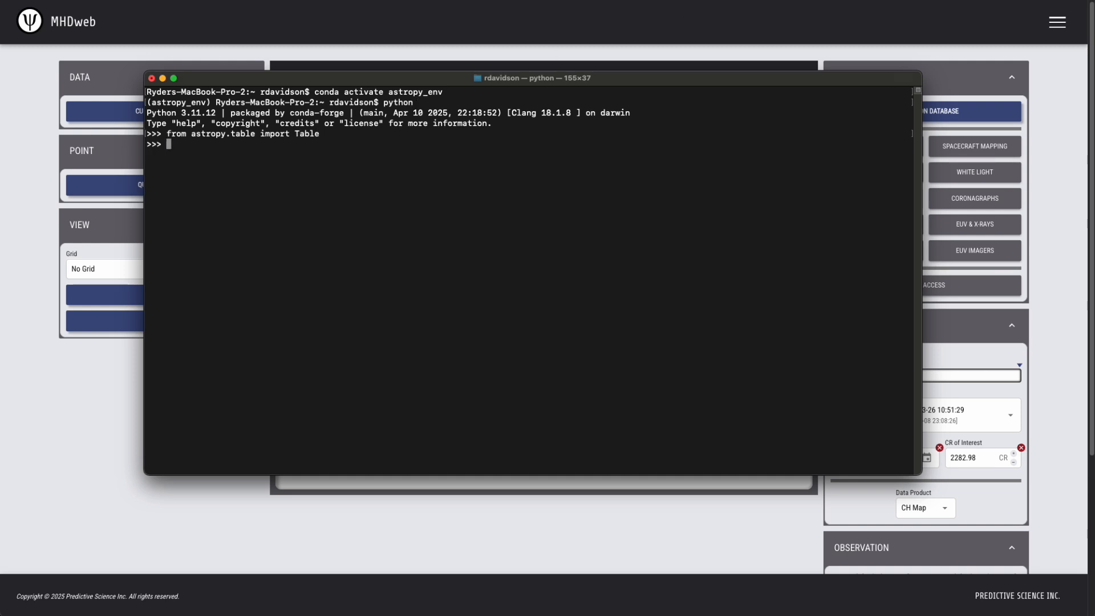
pyautogui.write("table = Table.read('")
pyautogui.write("')")
pyautogui.press('Return')
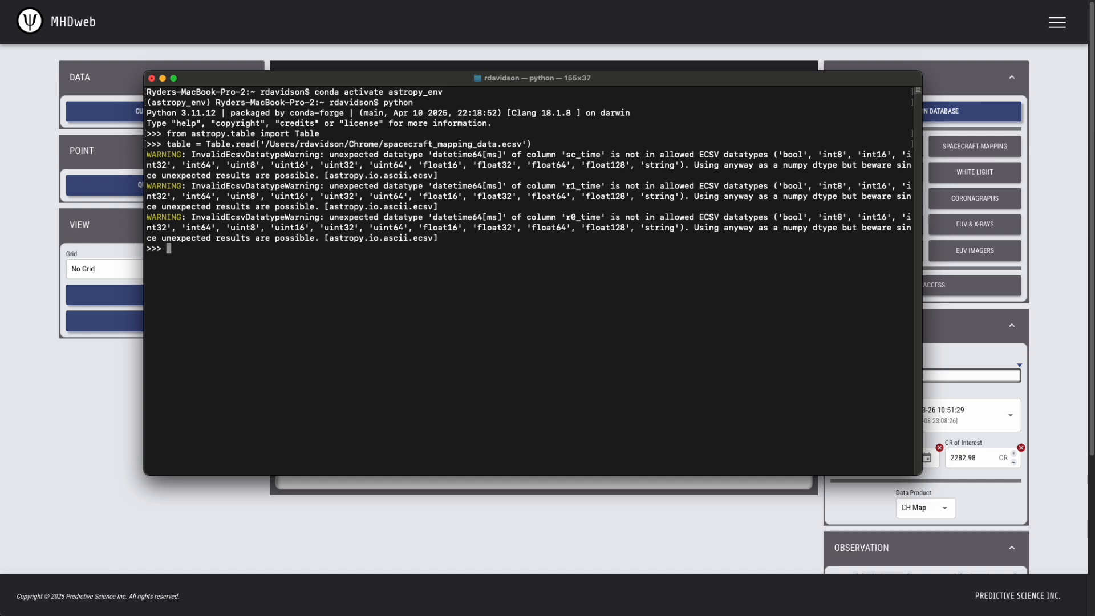
# Print table, table.columns, table.meta.keys() and table.meta to inspect the data and metadata
pyautogui.write('table')
pyautogui.press('Return')
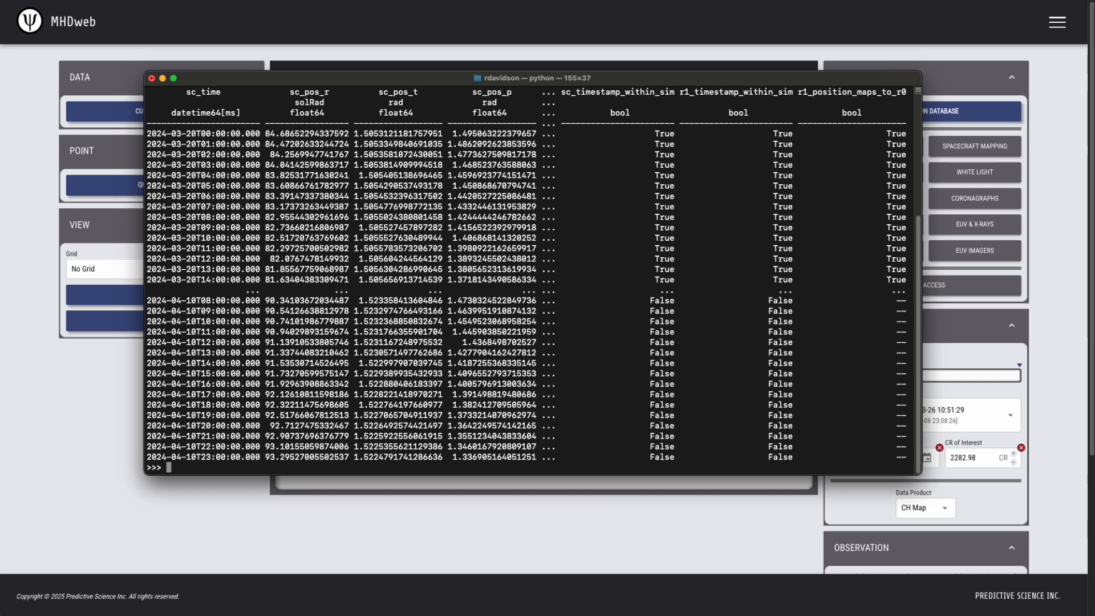
pyautogui.write('table.columns')
pyautogui.press('Return')
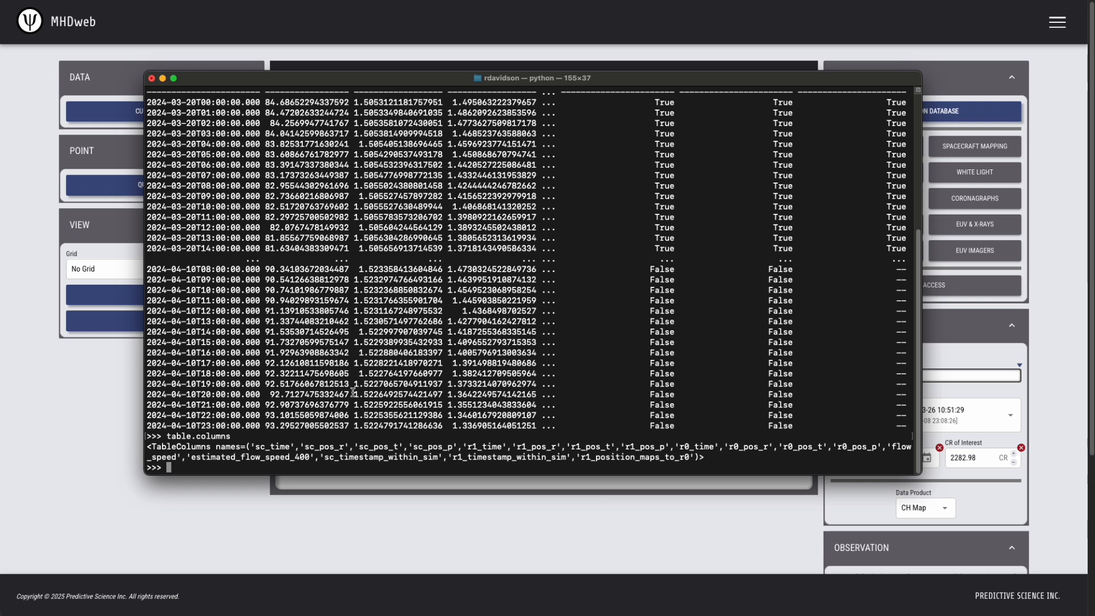
pyautogui.write('table.')
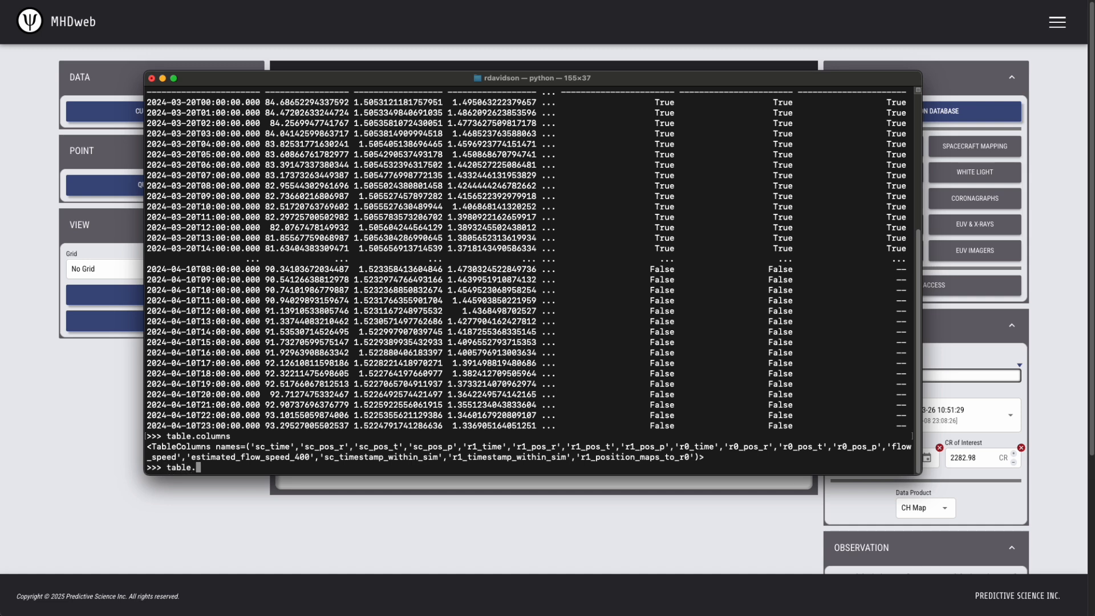
pyautogui.write('meta.keys()')
pyautogui.press('Return')
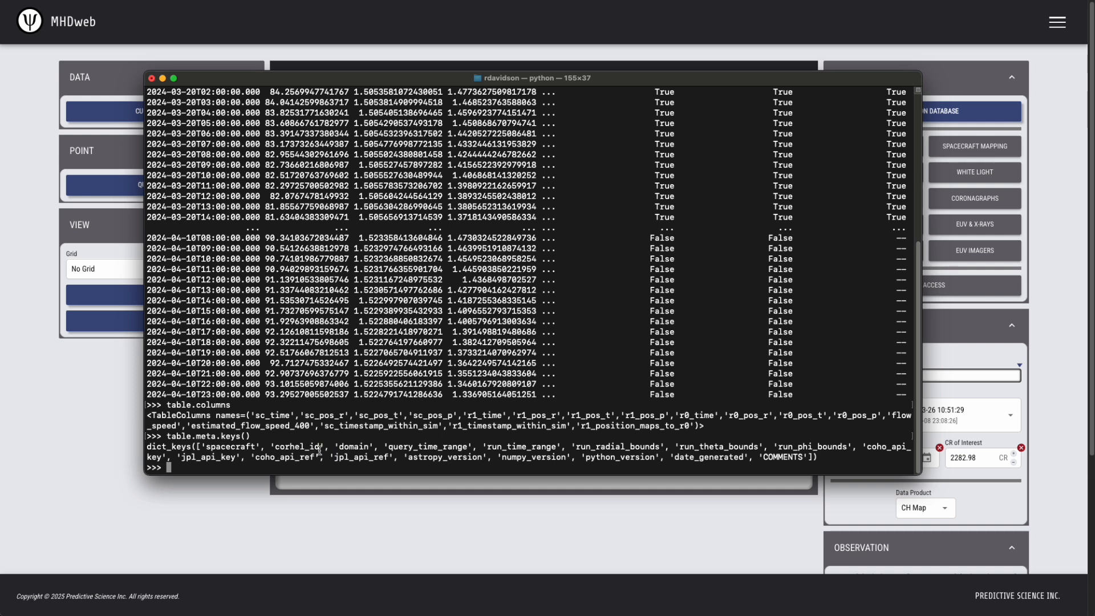
pyautogui.write('table.meta')
pyautogui.press('Return')
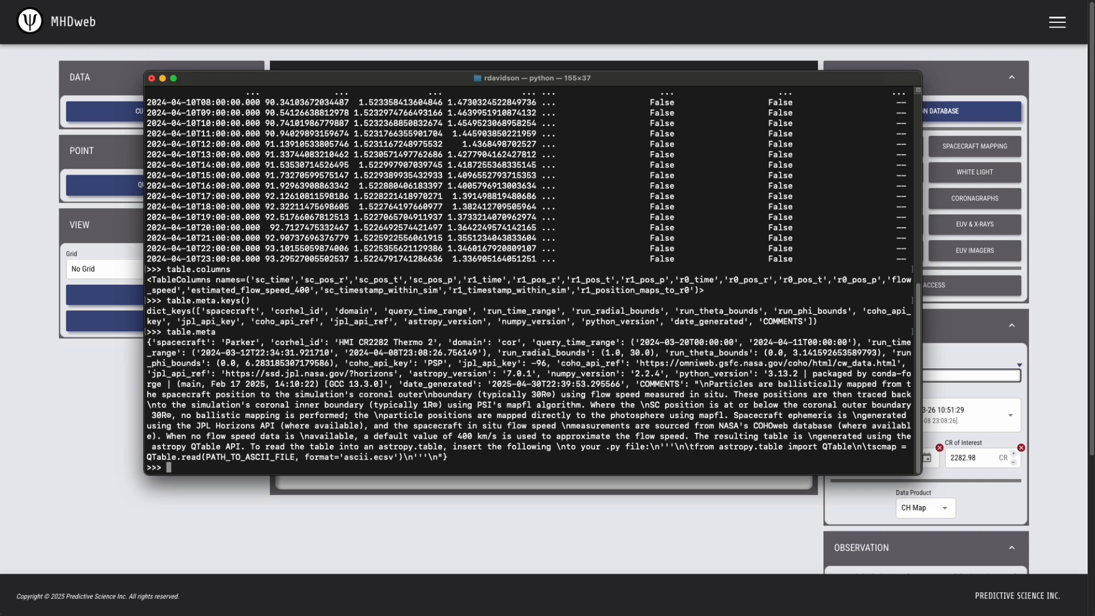
# Print the r1_pos_r column, showing 528 values of 30.0 solRad
pyautogui.write("table['")
pyautogui.moveTo(556, 280); pyautogui.dragTo(517, 279)
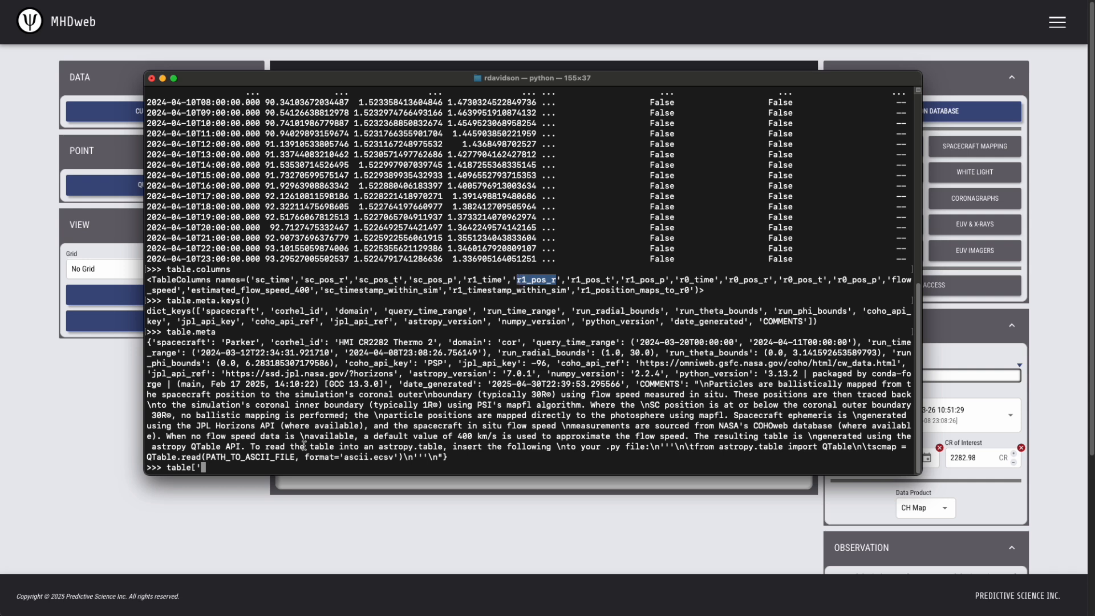
pyautogui.write('r1_pos_r')
pyautogui.write("']")
pyautogui.press('Return')
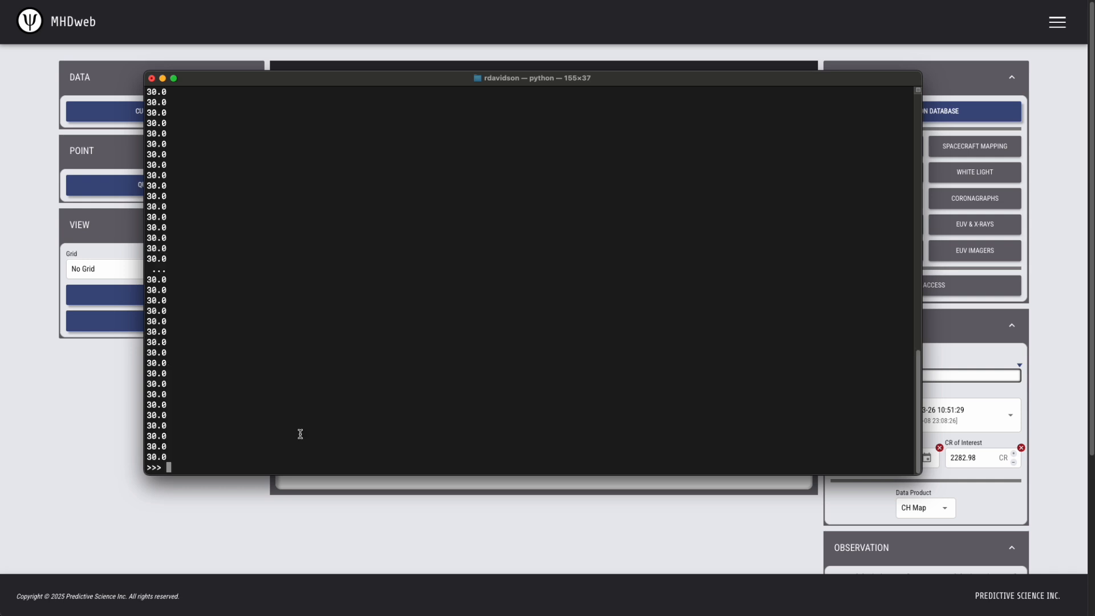
# Scroll through the r1_pos_r output and list the table's column names again
pyautogui.scroll(10, 208, 287)
pyautogui.scroll(-10, 209, 287)
pyautogui.scroll(10, 208, 287)
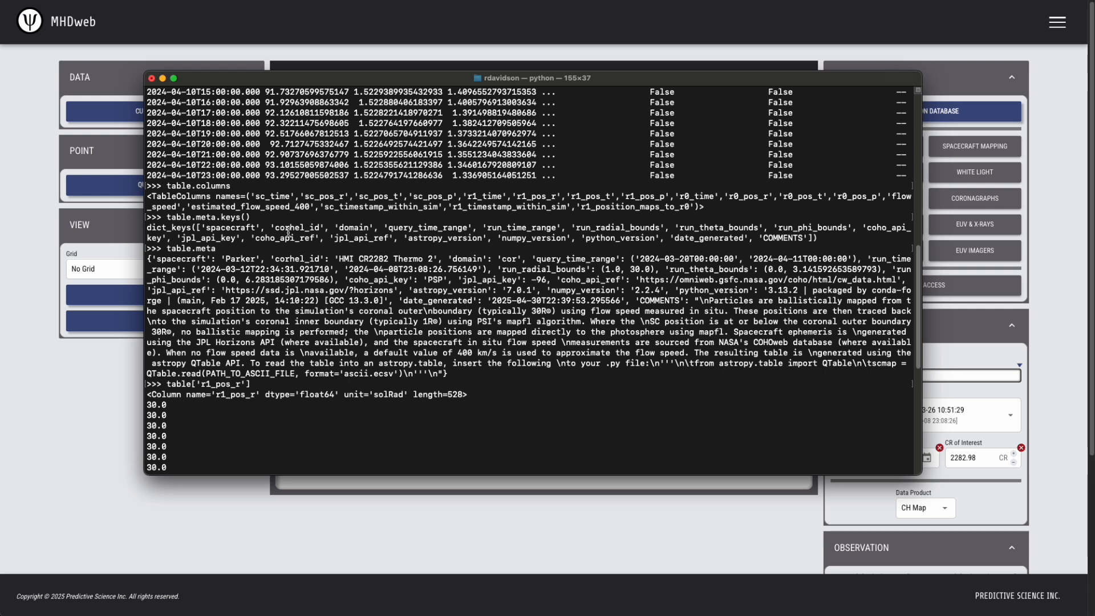
pyautogui.scroll(-8, 259, 308)
pyautogui.scroll(-1, 258, 314)
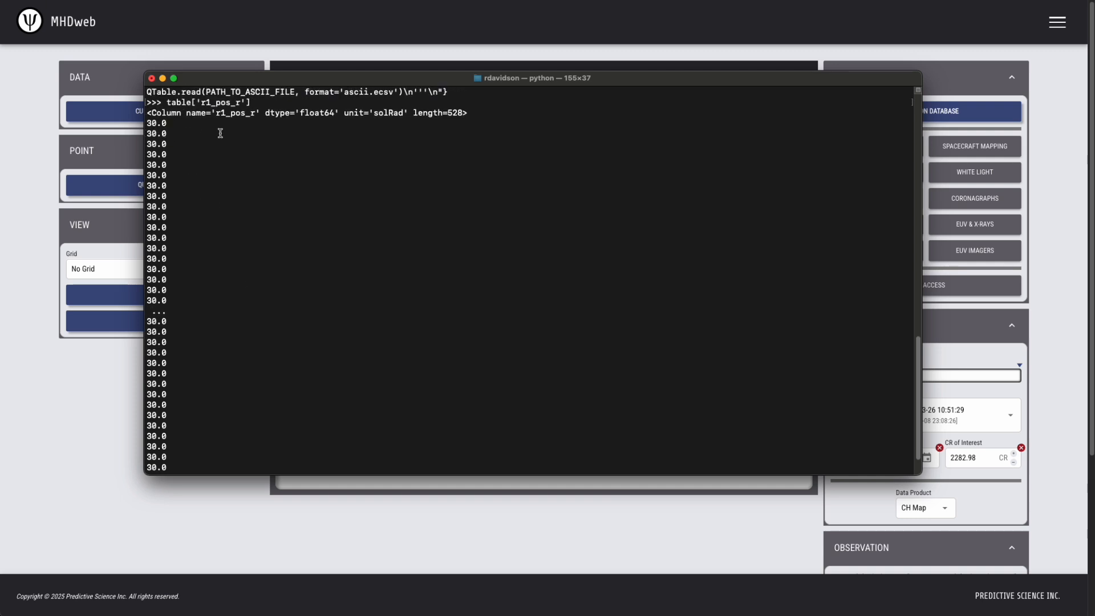
pyautogui.scroll(-1, 256, 365)
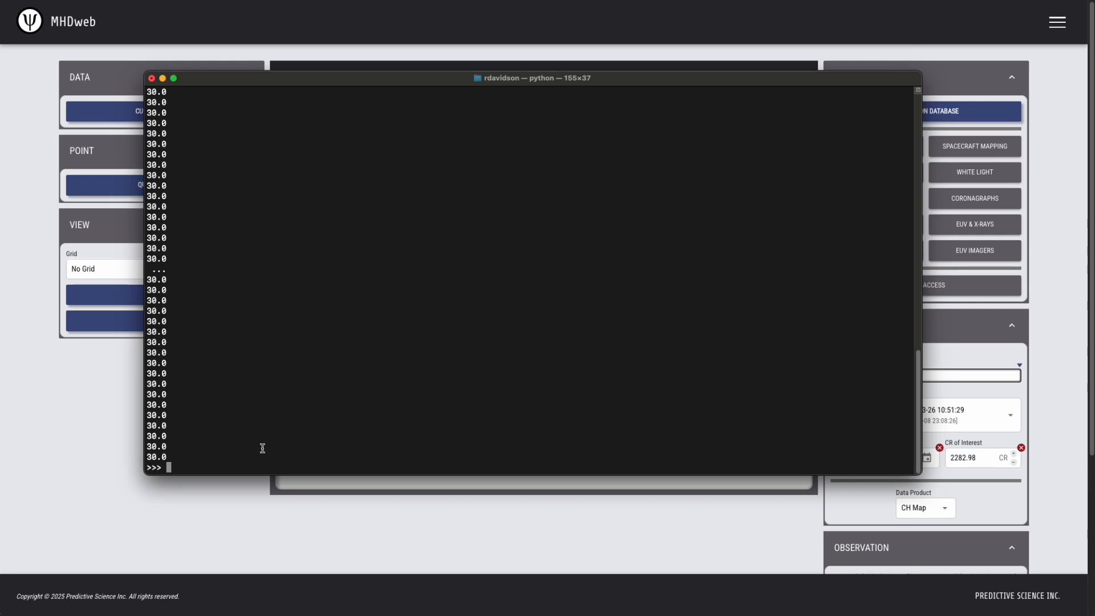
pyautogui.write('table.columns')
pyautogui.press('Return')
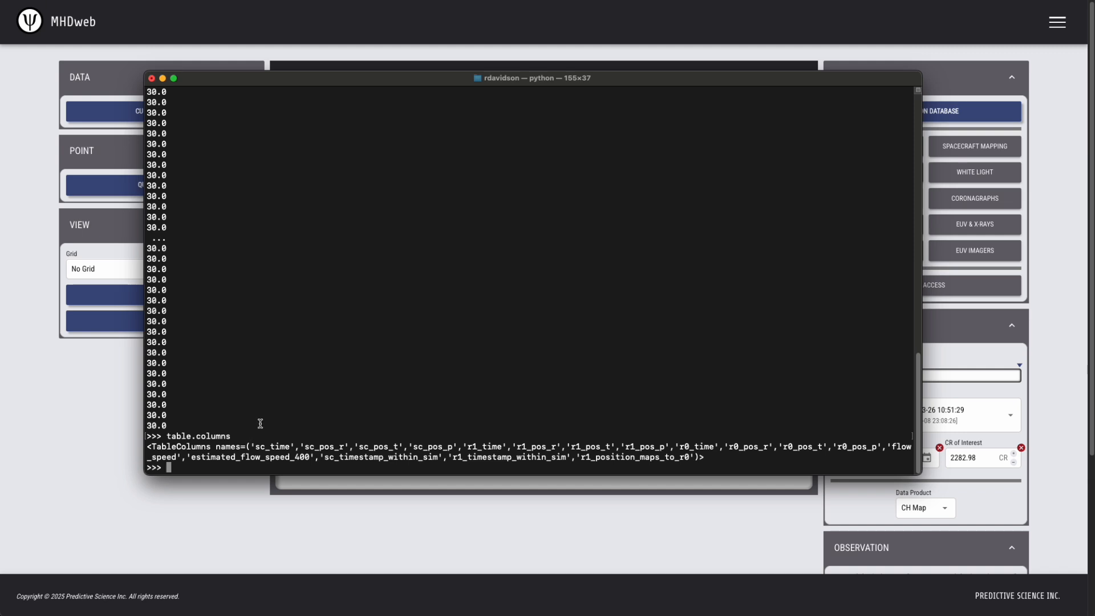
# Print a time column copied from the column list, showing hourly timestamps through 2024-04-10
pyautogui.write("table['")
pyautogui.doubleClick(335, 447)
pyautogui.press('super+c')
pyautogui.press('super+v')
pyautogui.write("']")
pyautogui.press('Return')
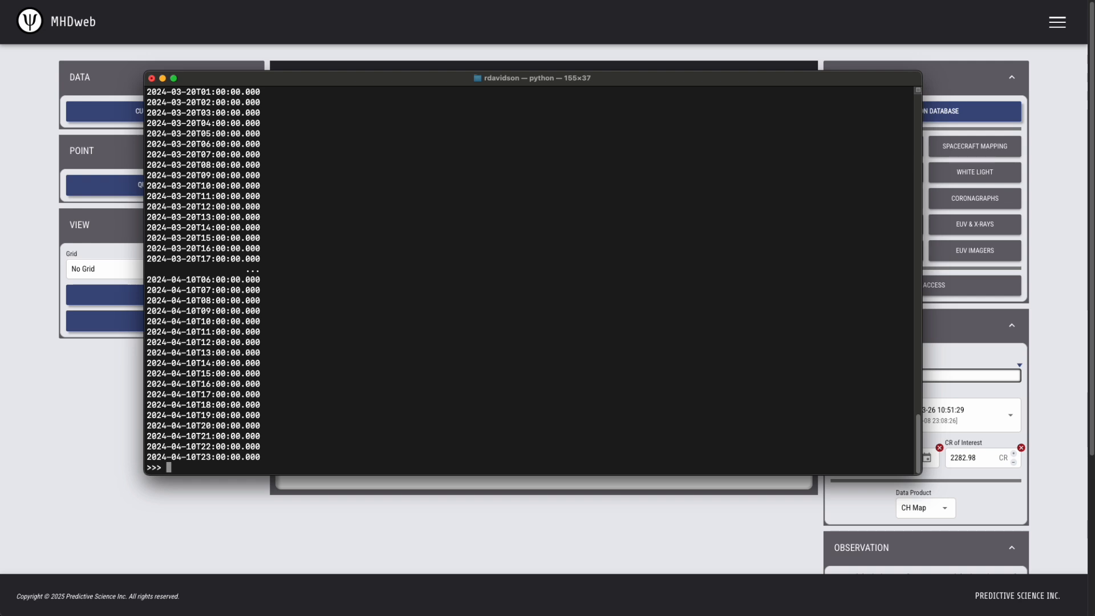
# List the sc_time values where sc_pos_r is below 85, yielding 407 rows
pyautogui.write("table['sc_time'][table['sc_pos")
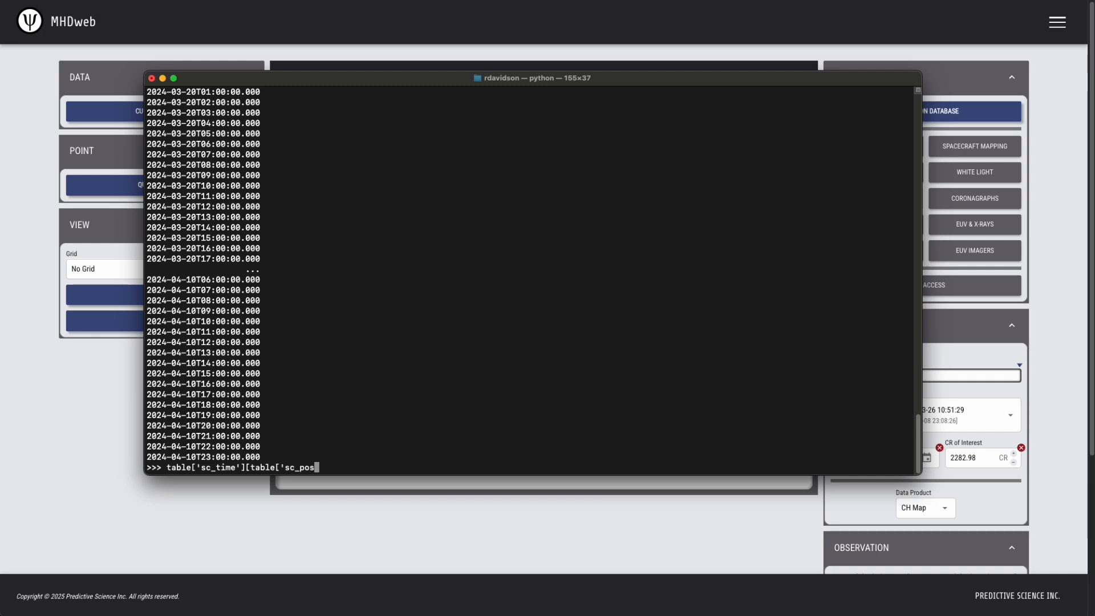
pyautogui.write("_r'] < 85]")
pyautogui.press('Return')
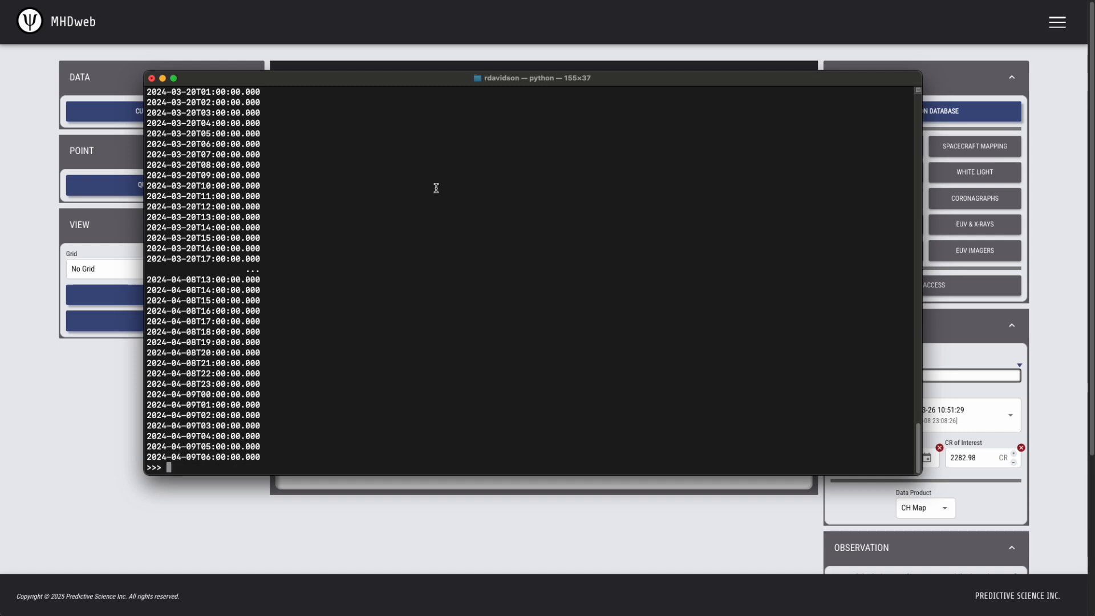
pyautogui.scroll(4, 290, 263)
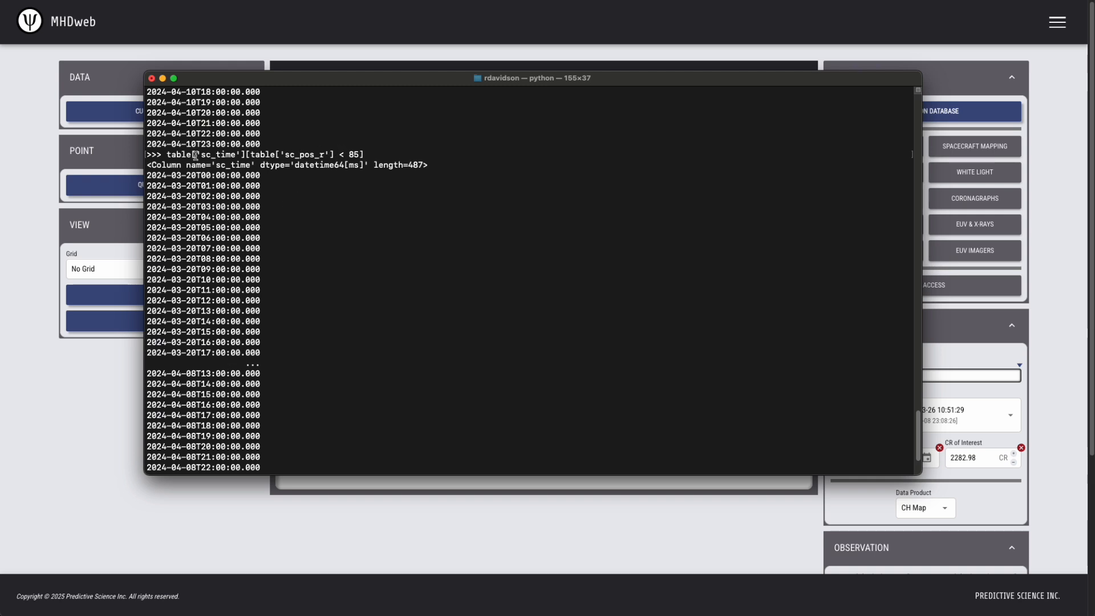
pyautogui.scroll(-3, 323, 331)
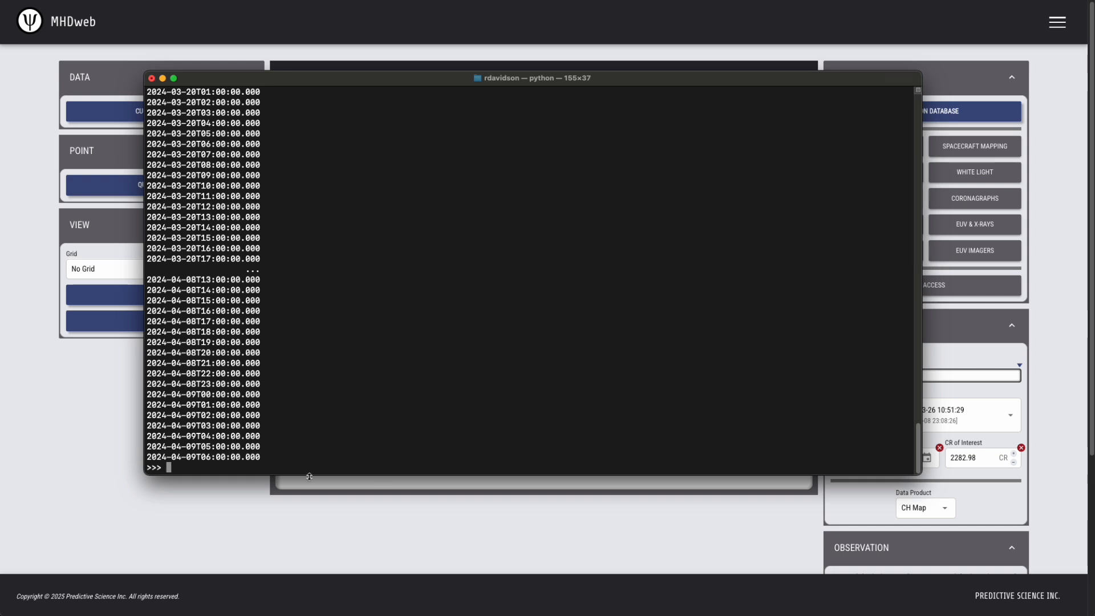
# Exit Python with quit() and return to MHDweb's Spacecraft Mapping plot
pyautogui.write('quit()')
pyautogui.press('Return')
pyautogui.click(99, 466)
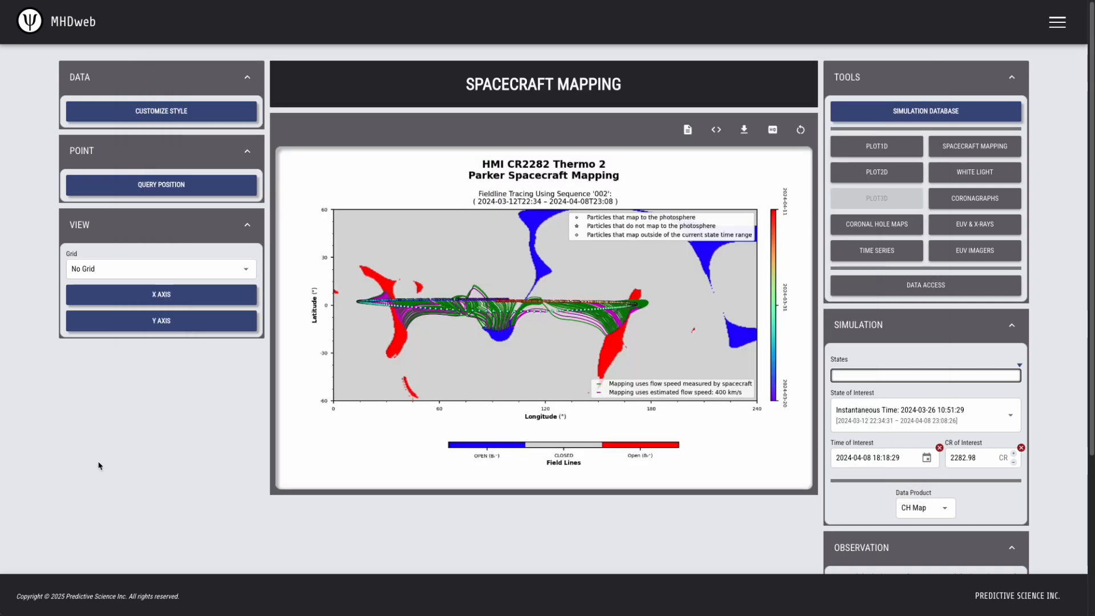